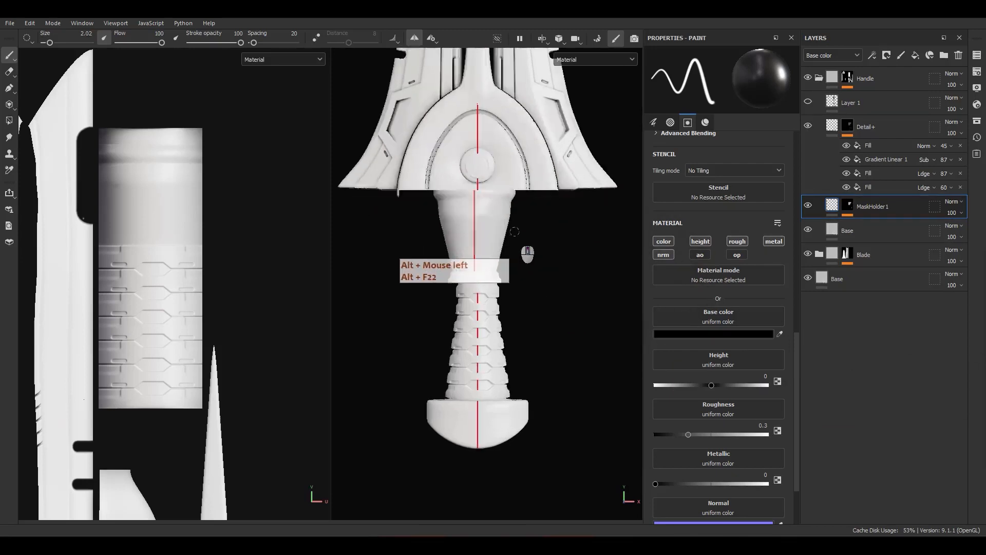
# Step: Show Layer 1 to examine its black pattern on the upper handle, and hide it again
pyautogui.keyDown('alt'); pyautogui.moveTo(506, 195); pyautogui.dragTo(543, 301, button='middle'); pyautogui.keyUp('alt')
pyautogui.scroll(4, 496, 283)
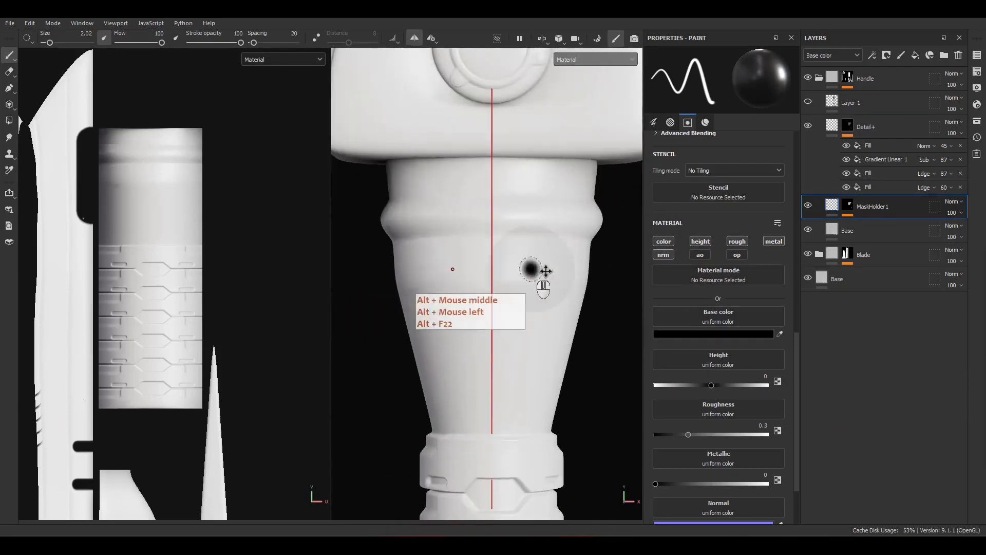
pyautogui.click(811, 104)
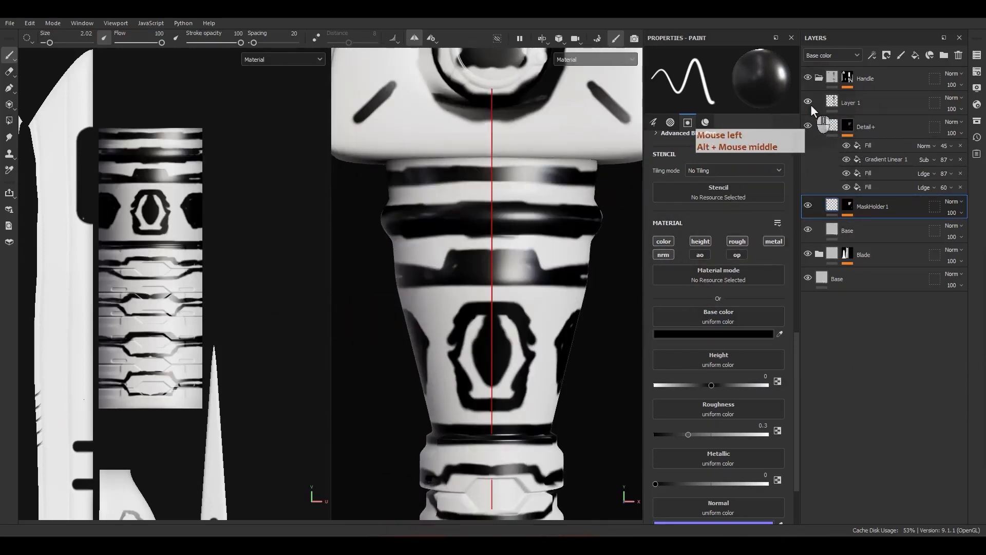
pyautogui.click(808, 102)
# Step: Duplicate the Gradient Linear 1 fill in the Detail+ mask and place the copy at the top of the effect stack
pyautogui.click(867, 146)
pyautogui.rightClick(865, 146)
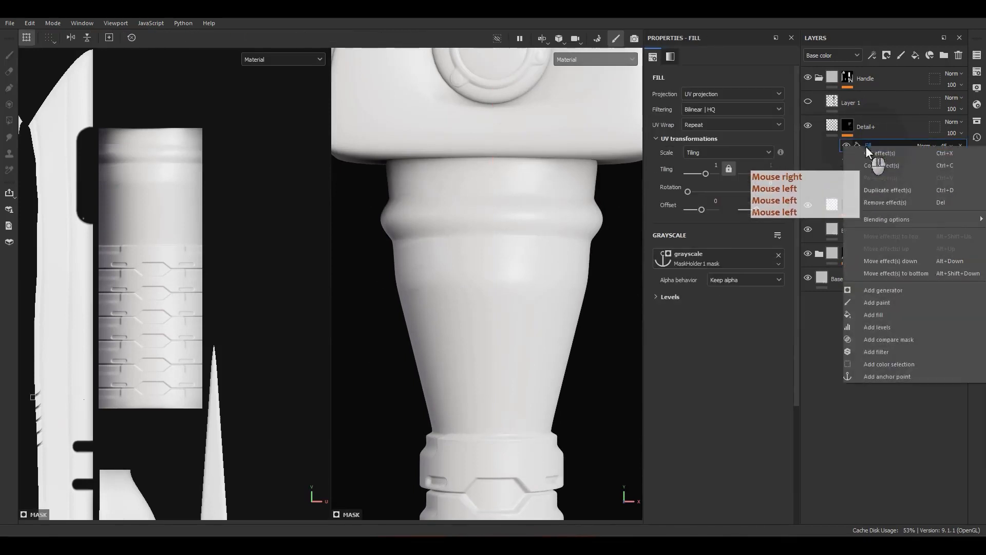
pyautogui.click(883, 145)
pyautogui.click(883, 157)
pyautogui.hotkey('ctrl', 'd')
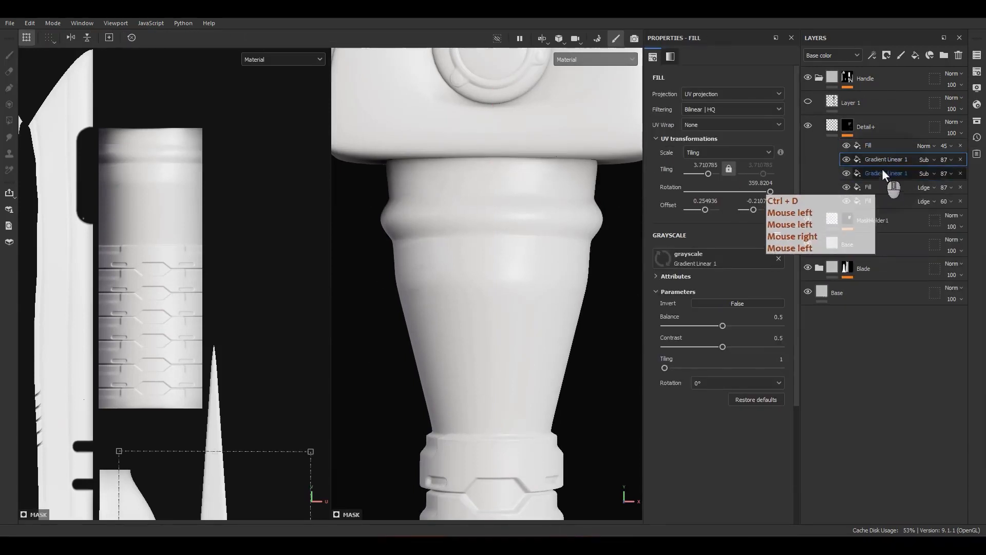
pyautogui.moveTo(884, 160); pyautogui.dragTo(885, 143)
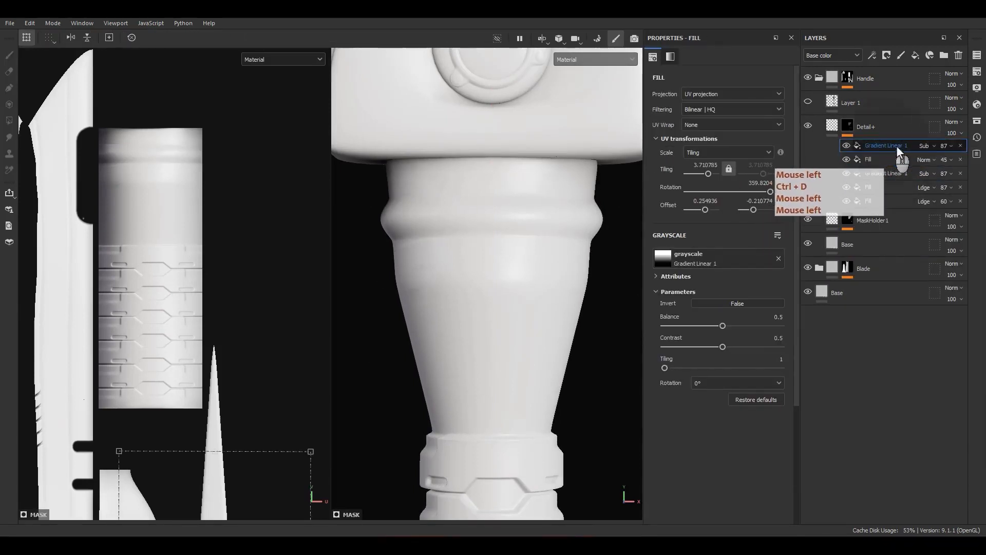
# Step: Change the top gradient's blending mode to Linear dodge (Add) and its opacity to 100
pyautogui.click(924, 146)
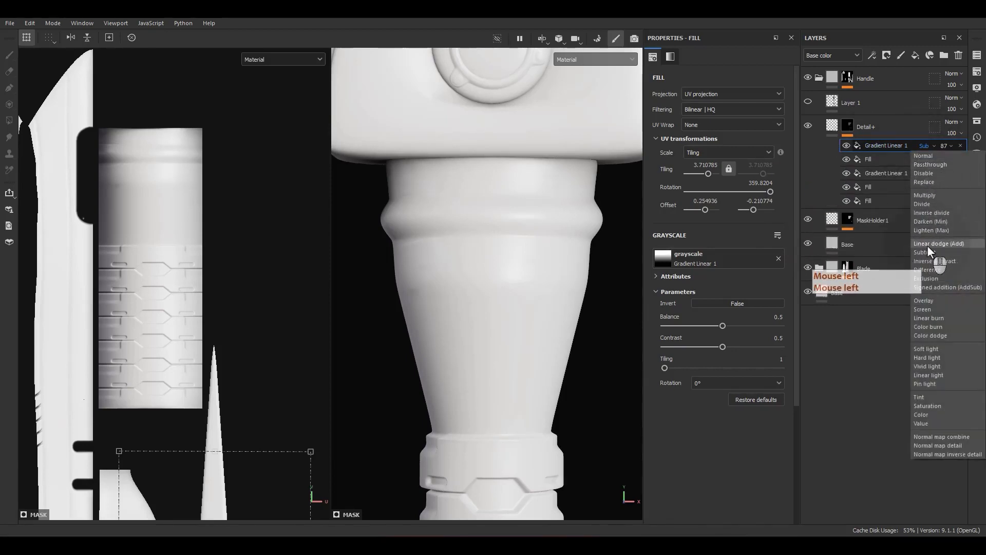
pyautogui.click(927, 246)
pyautogui.click(944, 146)
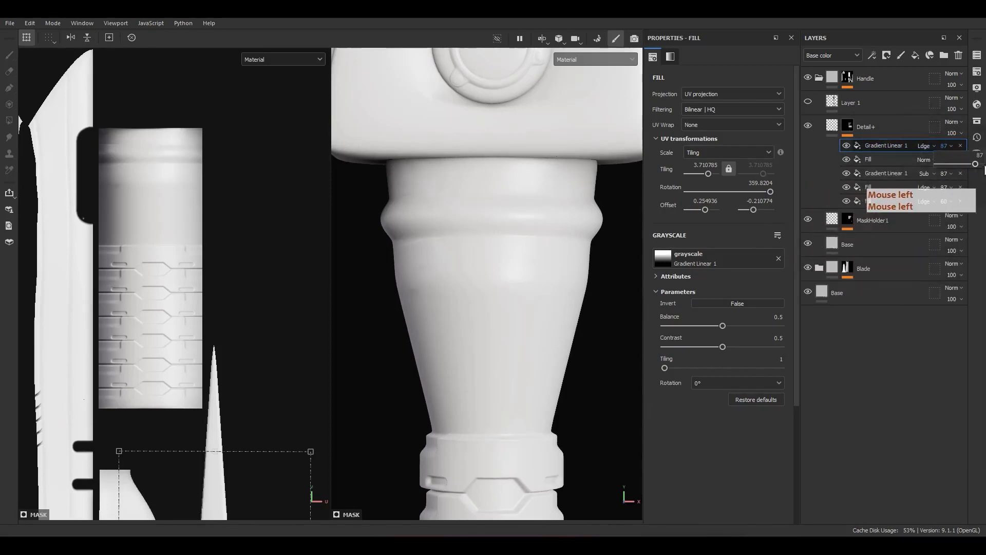
# Step: Move the top gradient onto the handle's UV island
pyautogui.scroll(-3, 509, 238)
pyautogui.scroll(-5, 174, 308)
pyautogui.keyDown('alt'); pyautogui.moveTo(226, 314); pyautogui.dragTo(246, 260, button='middle'); pyautogui.keyUp('alt')
pyautogui.moveTo(264, 361); pyautogui.dragTo(269, 265)
pyautogui.hotkey('ctrl', 'z')
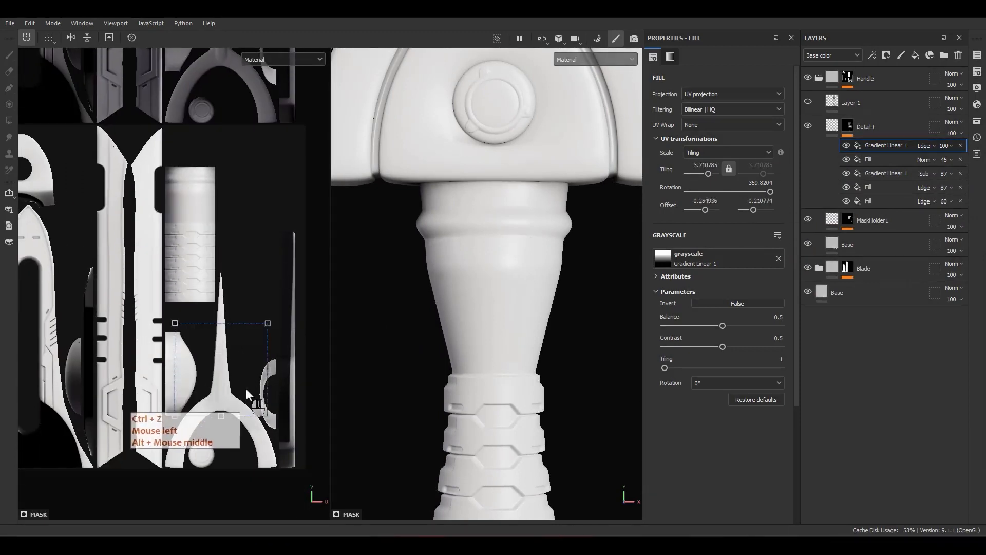
pyautogui.moveTo(231, 356); pyautogui.dragTo(204, 226)
pyautogui.scroll(3, 201, 210)
# Step: Flip and shrink the gradient over the smooth section above the segmented grip, at a tiling of about -8.55
pyautogui.moveTo(208, 132); pyautogui.dragTo(155, 312)
pyautogui.scroll(1, 204, 280)
pyautogui.keyDown('ctrl'); pyautogui.keyDown('shift'); pyautogui.moveTo(263, 302); pyautogui.dragTo(202, 187); pyautogui.keyUp('shift'); pyautogui.keyUp('ctrl')
pyautogui.scroll(4, 196, 225)
pyautogui.scroll(4, 201, 177)
pyautogui.keyDown('alt'); pyautogui.moveTo(202, 182); pyautogui.dragTo(203, 202, button='middle'); pyautogui.keyUp('alt')
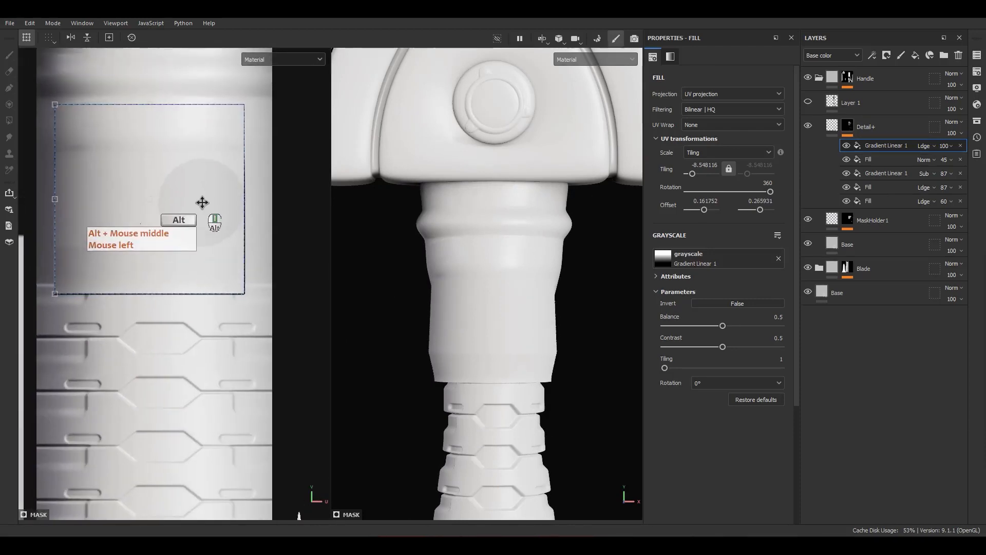
# Step: Display the Detail+ mask, align the gradient with the first grip segment, and widen it past both sides of the handle's UV island
pyautogui.keyDown('alt'); pyautogui.click(846, 128); pyautogui.keyUp('alt')
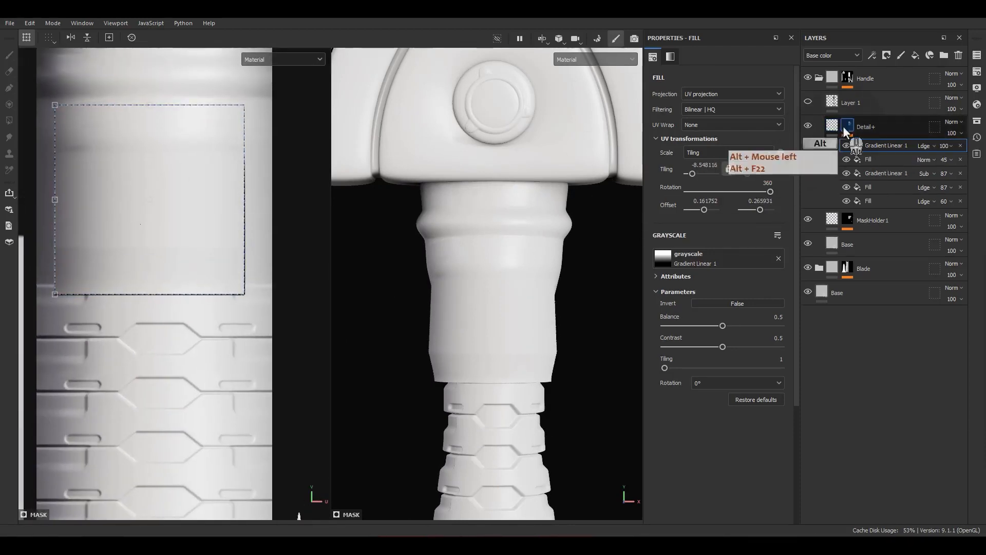
pyautogui.keyDown('alt'); pyautogui.moveTo(180, 246); pyautogui.dragTo(188, 321, button='middle'); pyautogui.keyUp('alt')
pyautogui.moveTo(188, 321); pyautogui.dragTo(187, 313)
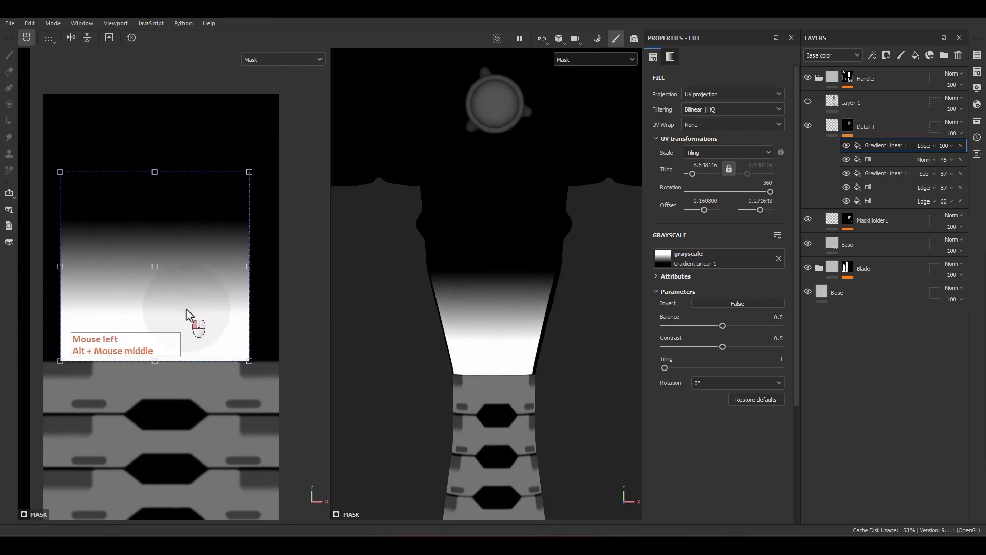
pyautogui.moveTo(255, 266); pyautogui.dragTo(301, 266)
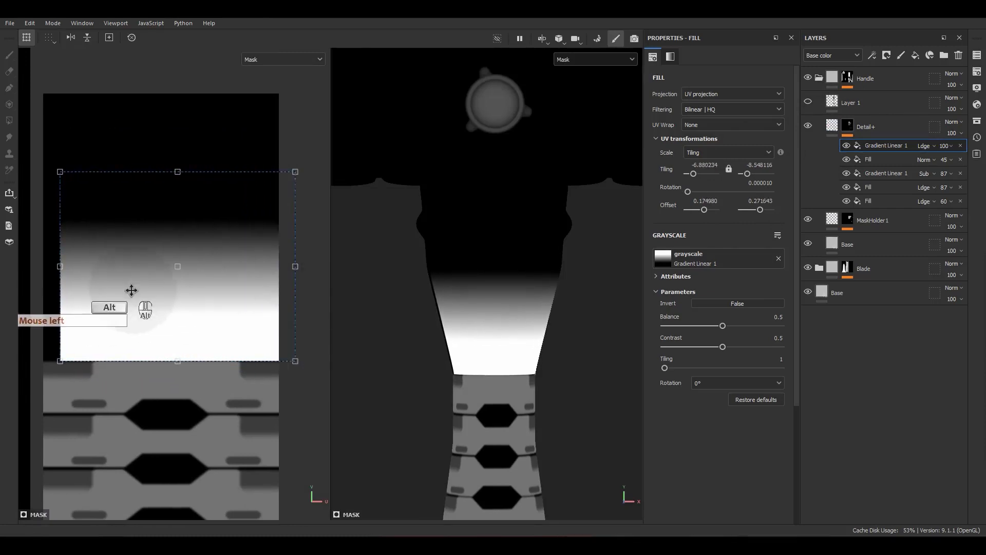
pyautogui.keyDown('alt'); pyautogui.moveTo(130, 289); pyautogui.dragTo(216, 265, button='middle'); pyautogui.keyUp('alt')
pyautogui.moveTo(138, 246); pyautogui.dragTo(125, 250)
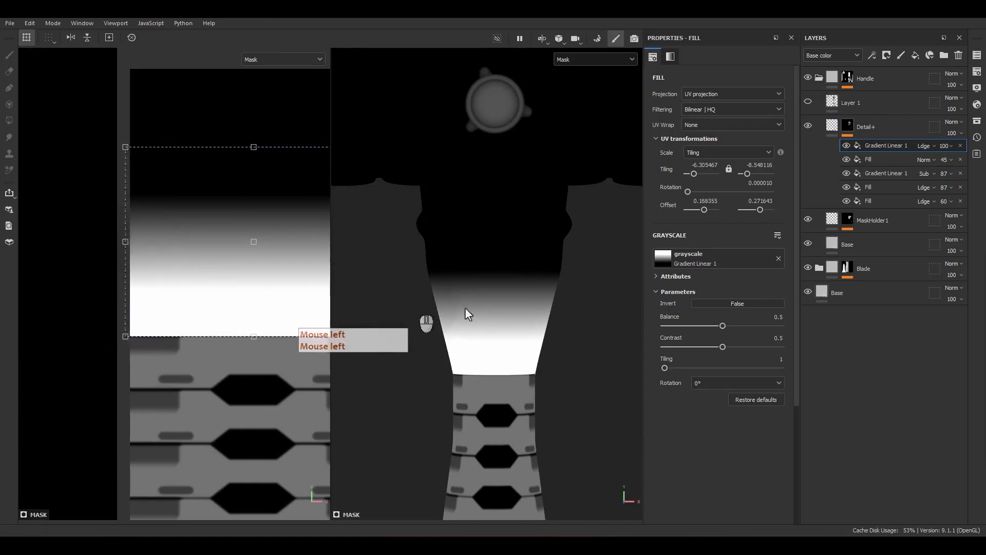
# Step: Set the opacity of the top gradient in the Detail+ mask to 70
pyautogui.click(964, 155)
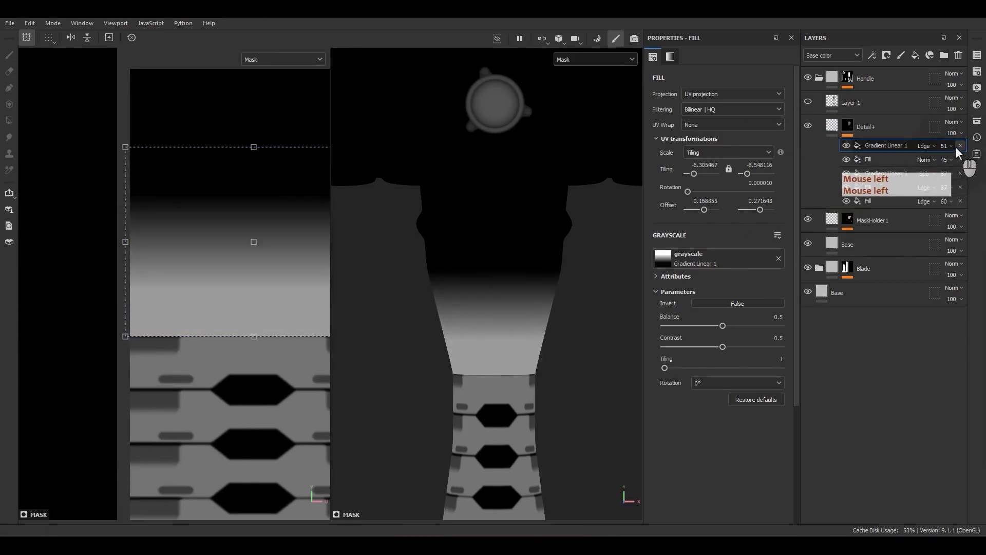
pyautogui.click(956, 147)
pyautogui.hotkey('ctrl', 'z')
pyautogui.click(949, 147)
pyautogui.click(968, 154)
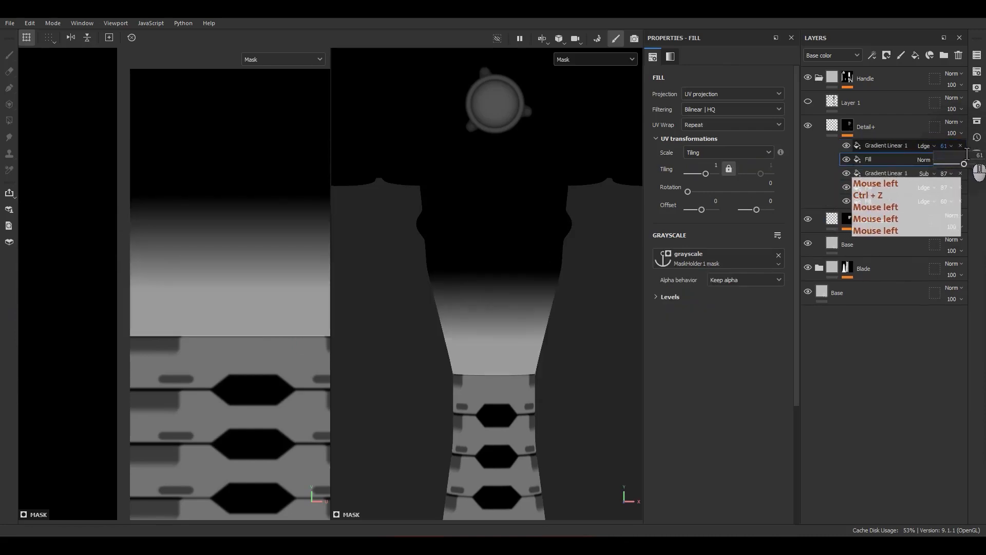
pyautogui.write('70')
pyautogui.press('Return')
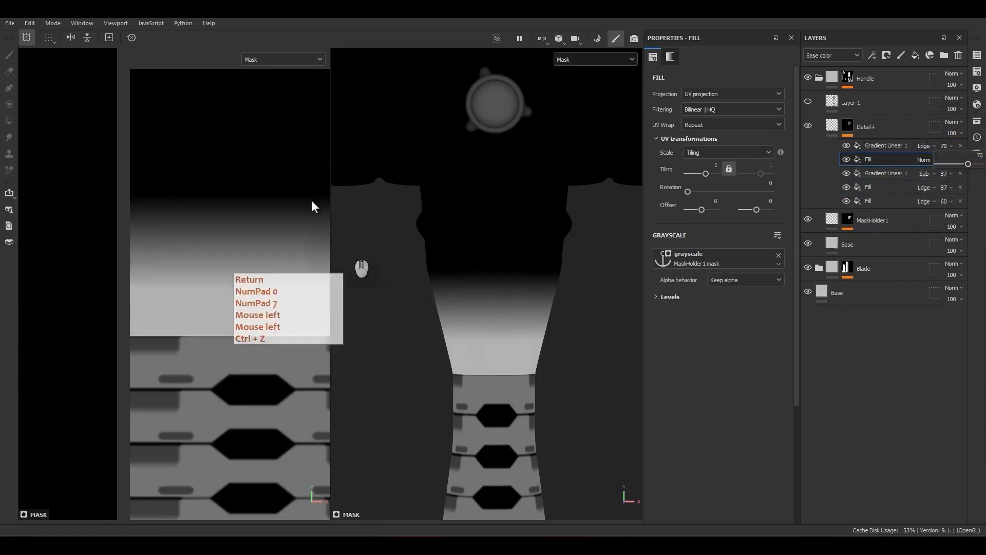
# Step: Narrow the top gradient to fit the handle's UV island closely, at a horizontal tiling of about -6.54
pyautogui.click(875, 162)
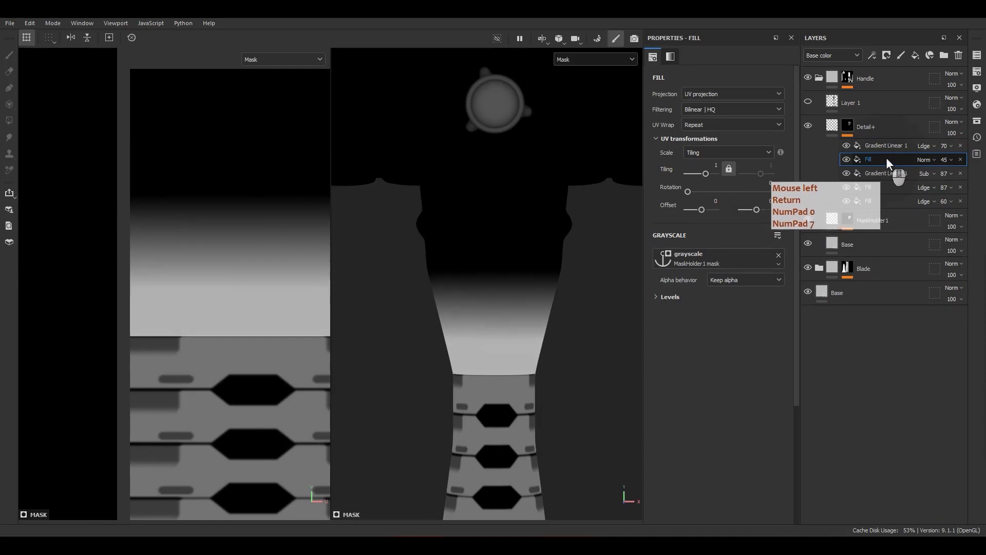
pyautogui.click(884, 147)
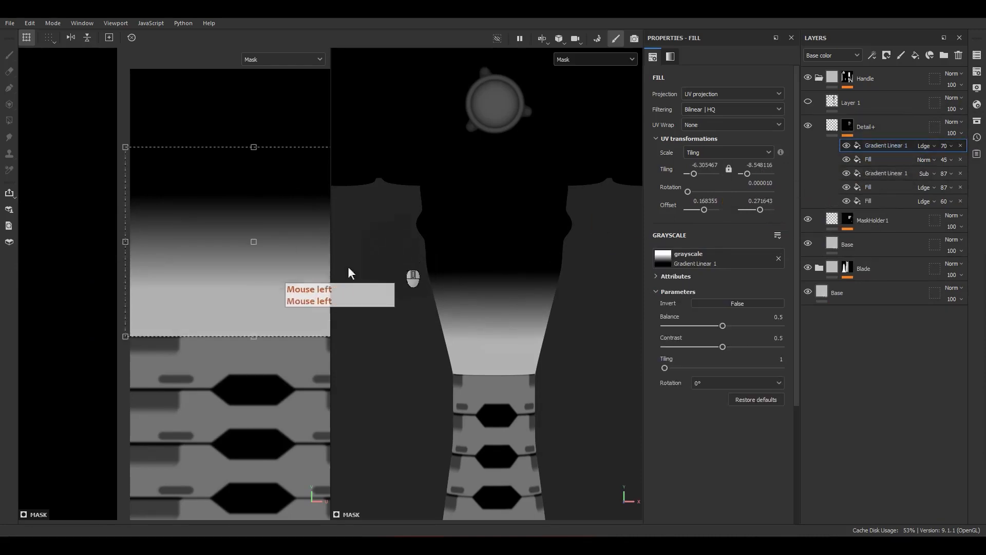
pyautogui.scroll(5, 231, 275)
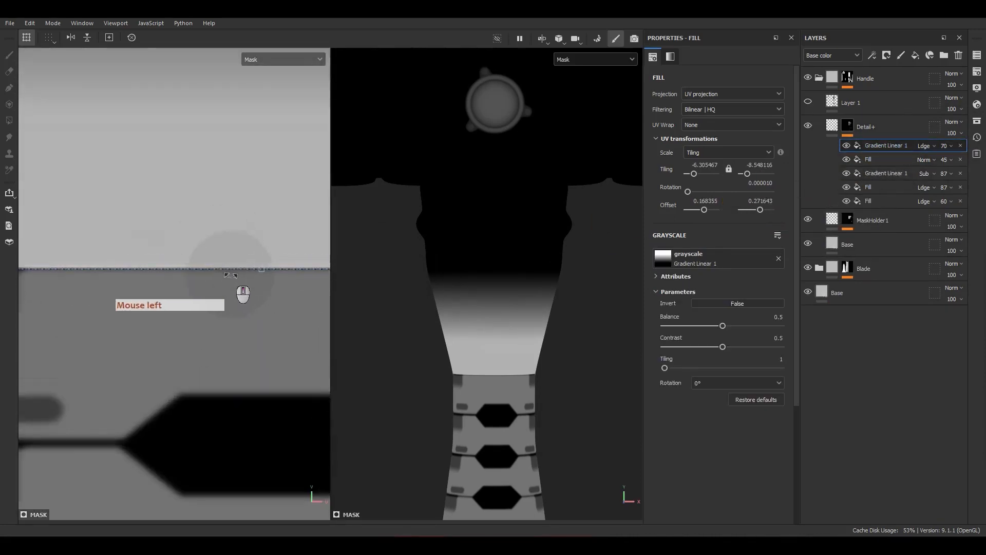
pyautogui.scroll(-6, 231, 254)
pyautogui.keyDown('alt'); pyautogui.moveTo(201, 251); pyautogui.dragTo(185, 318, button='middle'); pyautogui.keyUp('alt')
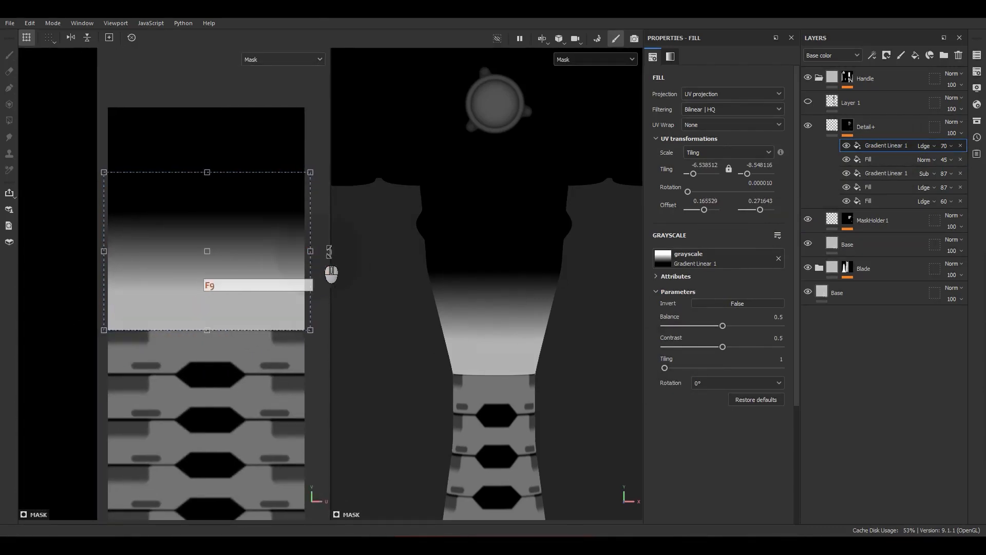
# Step: Add a Blur filter above the gradient in the Detail+ mask, with a blur intensity of 0.15
pyautogui.click(882, 150)
pyautogui.rightClick(882, 150)
pyautogui.click(856, 356)
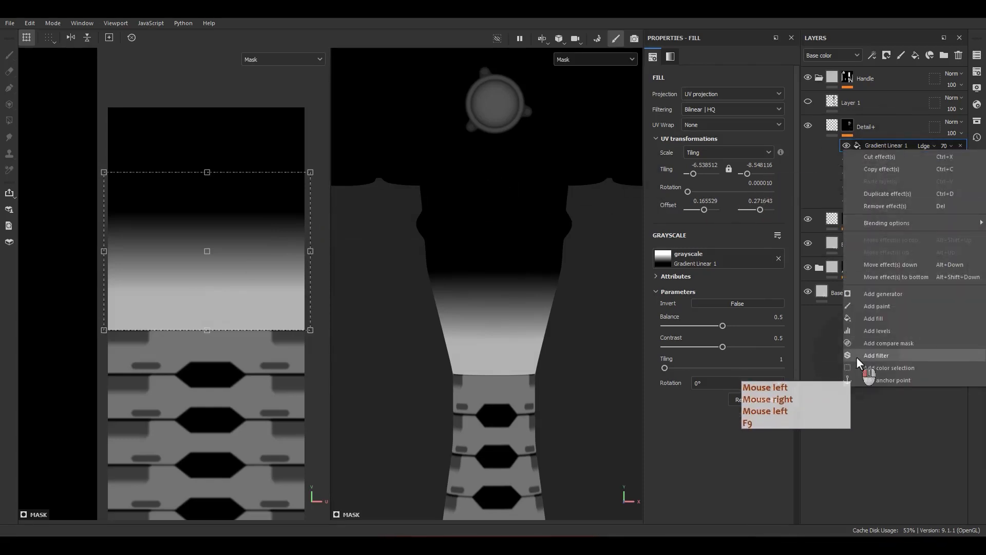
pyautogui.click(722, 83)
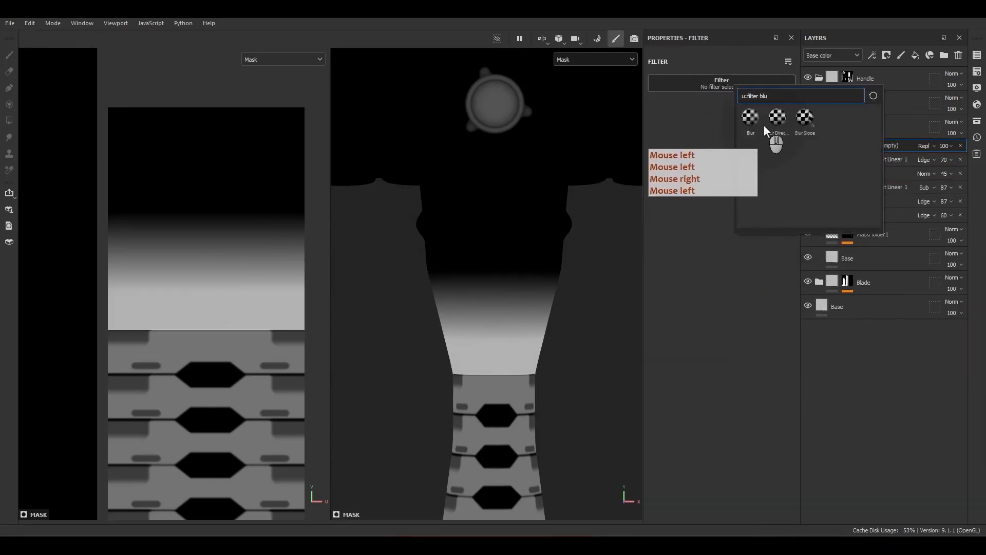
pyautogui.click(773, 135)
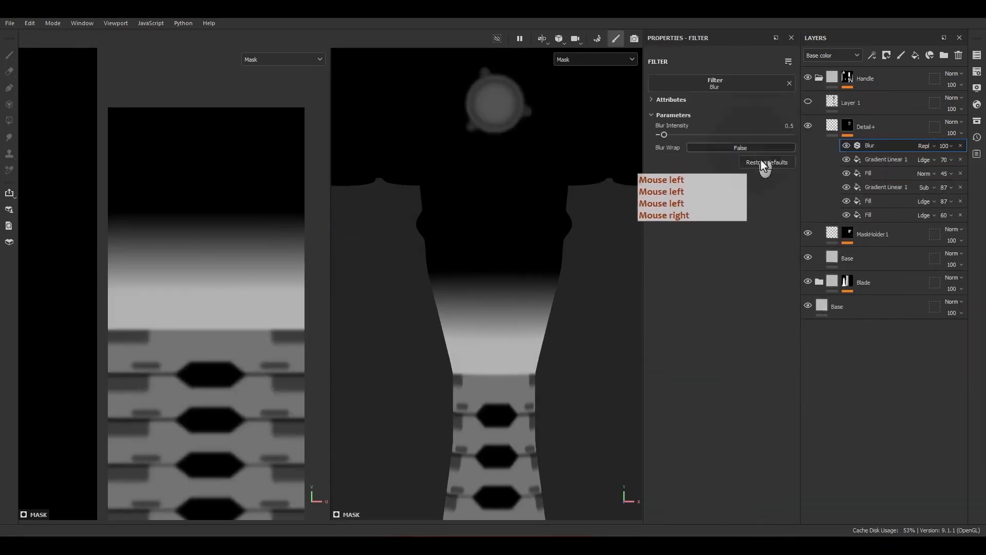
pyautogui.click(778, 128)
pyautogui.write('.15')
pyautogui.press('Return')
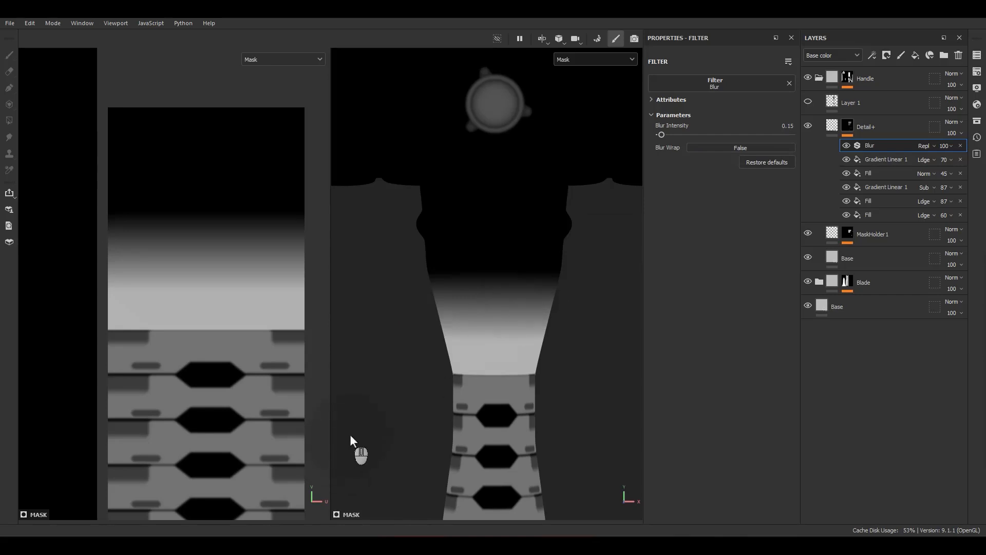
# Step: Compare the mask edge above the first grip segment with the Blur filter on and off
pyautogui.scroll(5, 235, 338)
pyautogui.scroll(6, 499, 387)
pyautogui.keyDown('alt'); pyautogui.moveTo(503, 446); pyautogui.dragTo(693, 359); pyautogui.keyUp('alt')
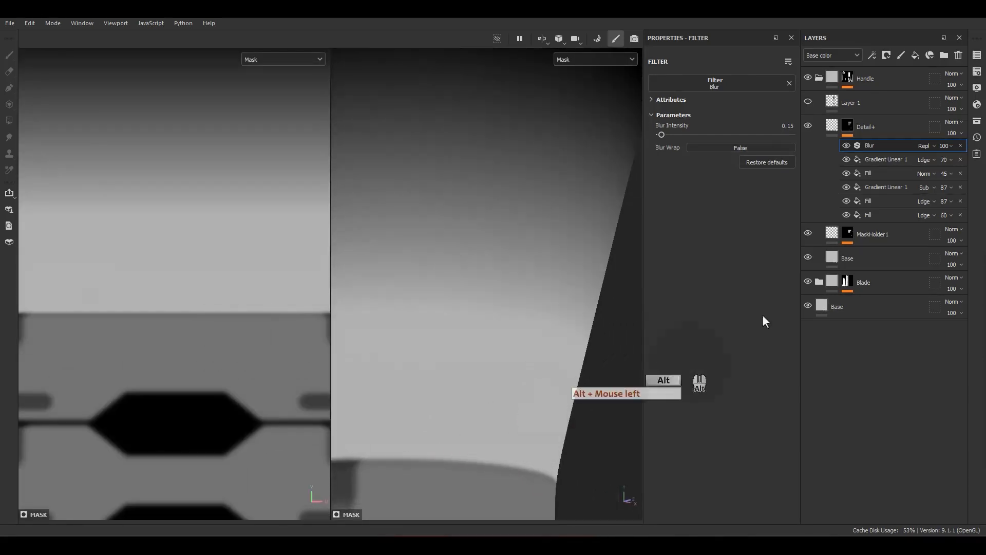
pyautogui.click(849, 148)
pyautogui.click(849, 148)
pyautogui.click(846, 145)
pyautogui.click(846, 145)
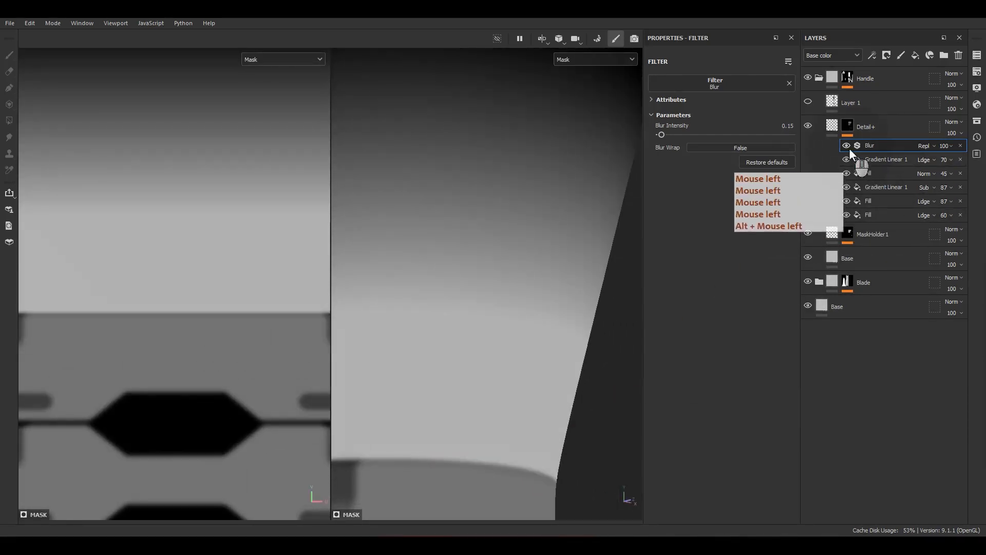
pyautogui.click(847, 145)
pyautogui.keyDown('alt'); pyautogui.moveTo(602, 375); pyautogui.dragTo(556, 321, button='middle'); pyautogui.keyUp('alt')
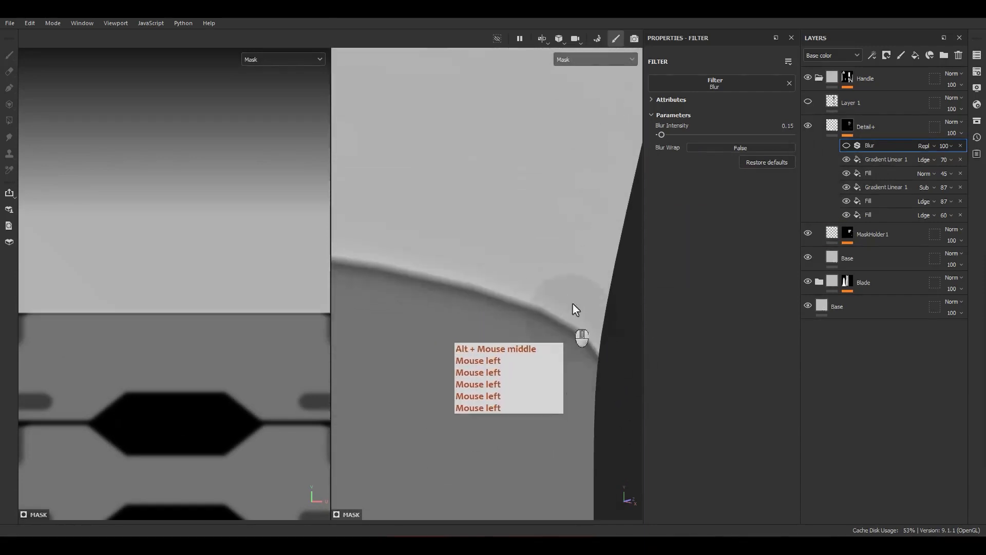
pyautogui.click(846, 146)
pyautogui.click(846, 146)
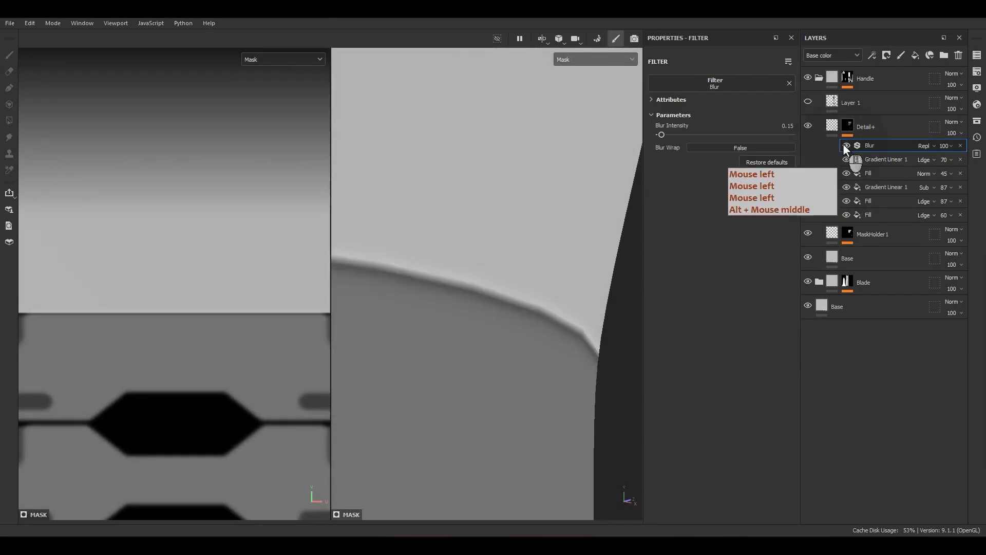
pyautogui.click(845, 145)
# Step: Set the Blur filter's intensity to 0.12
pyautogui.click(779, 126)
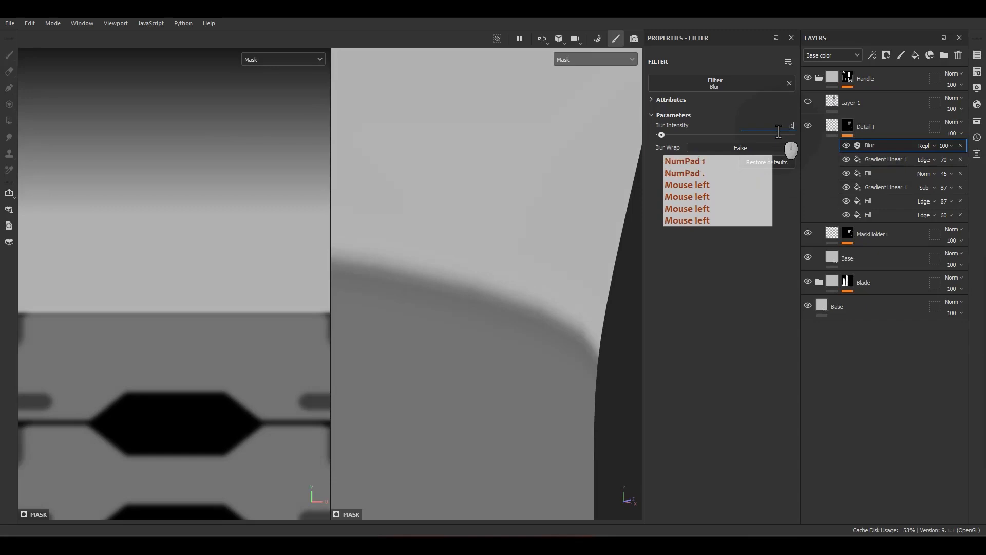
pyautogui.keyDown('alt'); pyautogui.moveTo(502, 308); pyautogui.dragTo(370, 374); pyautogui.keyUp('alt')
pyautogui.keyDown('alt'); pyautogui.moveTo(448, 317); pyautogui.dragTo(412, 13, button='right'); pyautogui.keyUp('alt')
pyautogui.keyDown('alt'); pyautogui.moveTo(502, 343); pyautogui.dragTo(521, 260, button='right'); pyautogui.keyUp('alt')
pyautogui.keyDown('alt'); pyautogui.moveTo(522, 261); pyautogui.dragTo(541, 253, button='middle'); pyautogui.keyUp('alt')
pyautogui.keyDown('alt'); pyautogui.moveTo(541, 253); pyautogui.dragTo(552, 245); pyautogui.keyUp('alt')
pyautogui.keyDown('alt'); pyautogui.moveTo(552, 245); pyautogui.dragTo(563, 237); pyautogui.keyUp('alt')
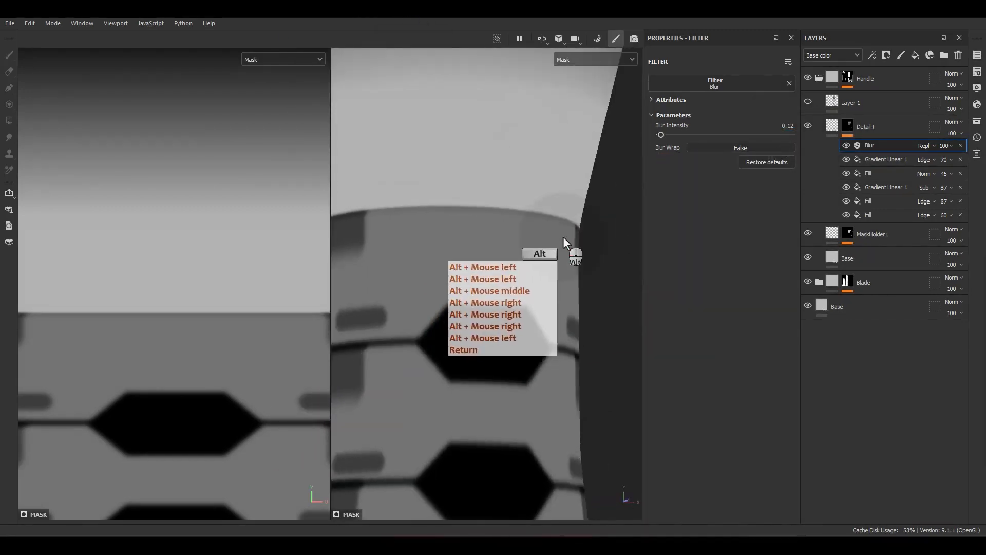
# Step: Return to the material display and inspect the gradient's relief on the upper handle
pyautogui.press('m')
pyautogui.keyDown('alt'); pyautogui.moveTo(566, 249); pyautogui.dragTo(537, 395, button='middle'); pyautogui.keyUp('alt')
pyautogui.keyDown('alt'); pyautogui.moveTo(537, 395); pyautogui.dragTo(553, 247, button='right'); pyautogui.keyUp('alt')
pyautogui.keyDown('alt'); pyautogui.moveTo(553, 248); pyautogui.dragTo(548, 253); pyautogui.keyUp('alt')
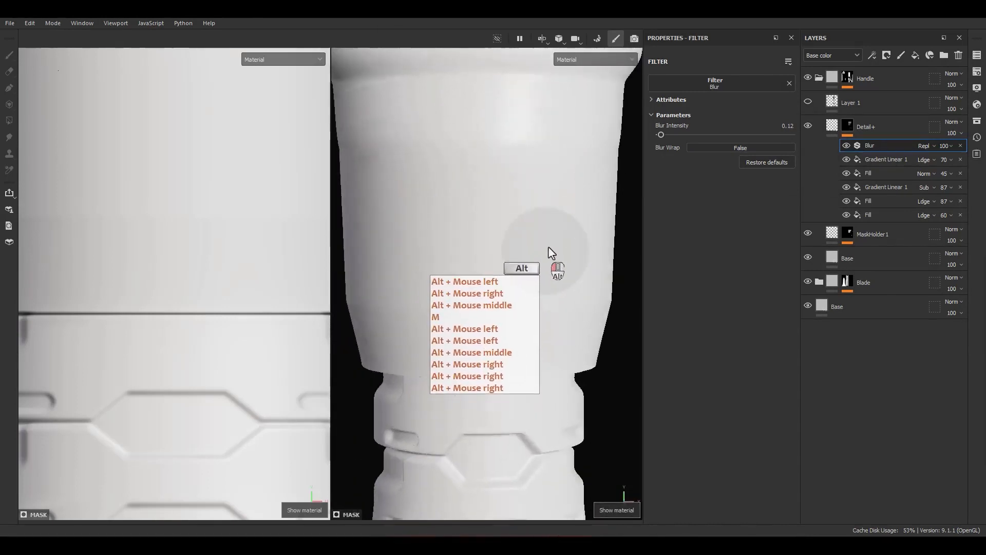
pyautogui.keyDown('shift'); pyautogui.moveTo(548, 253); pyautogui.dragTo(517, 165, button='right'); pyautogui.keyUp('shift')
pyautogui.keyDown('alt'); pyautogui.moveTo(518, 165); pyautogui.dragTo(609, 173); pyautogui.keyUp('alt')
# Step: Stretch the top gradient upward to the handle's collar, at a vertical tiling of about -6.56
pyautogui.click(879, 159)
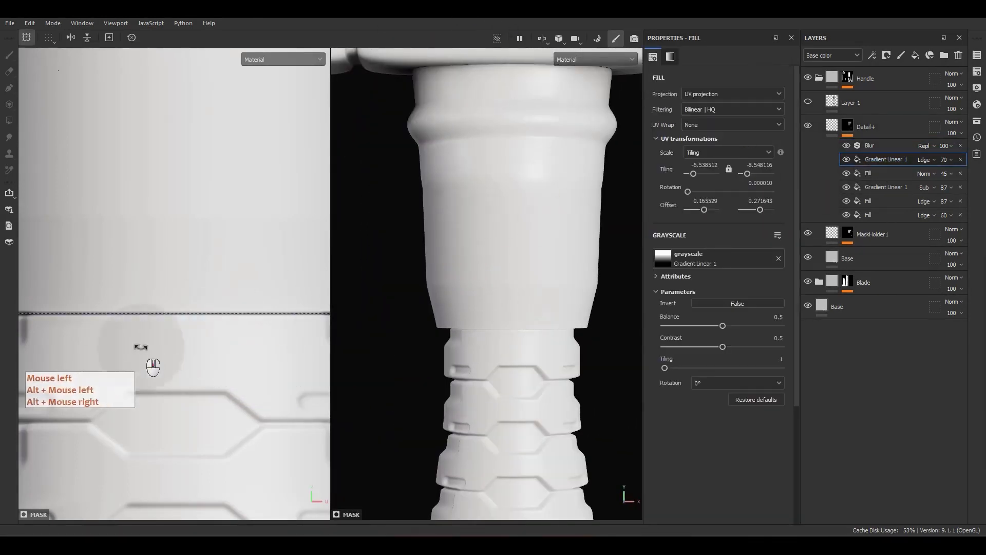
pyautogui.keyDown('alt'); pyautogui.moveTo(138, 347); pyautogui.dragTo(149, 262, button='right'); pyautogui.keyUp('alt')
pyautogui.keyDown('alt'); pyautogui.moveTo(149, 262); pyautogui.dragTo(162, 343, button='middle'); pyautogui.keyUp('alt')
pyautogui.moveTo(167, 261); pyautogui.dragTo(167, 188)
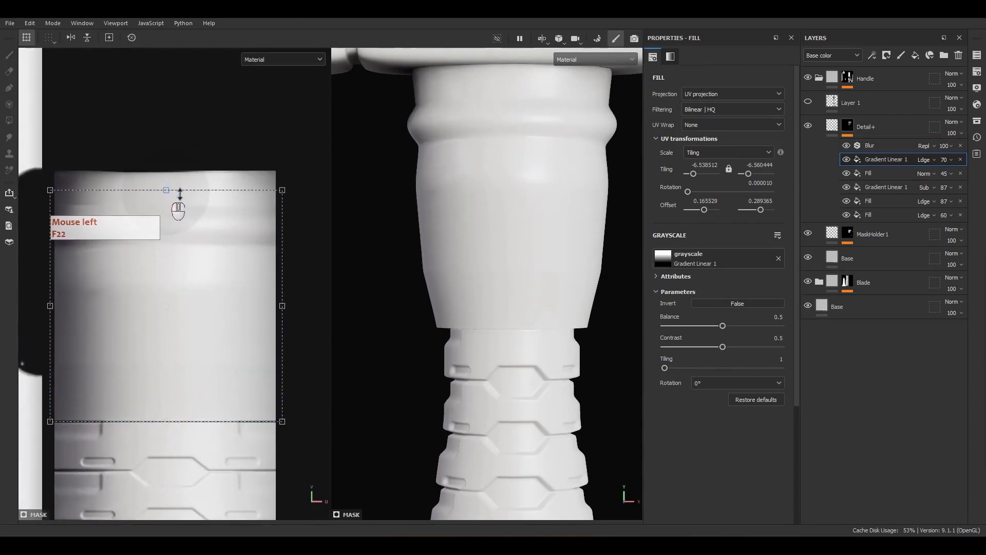
pyautogui.scroll(-5, 554, 254)
pyautogui.keyDown('alt'); pyautogui.moveTo(555, 254); pyautogui.dragTo(545, 280); pyautogui.keyUp('alt')
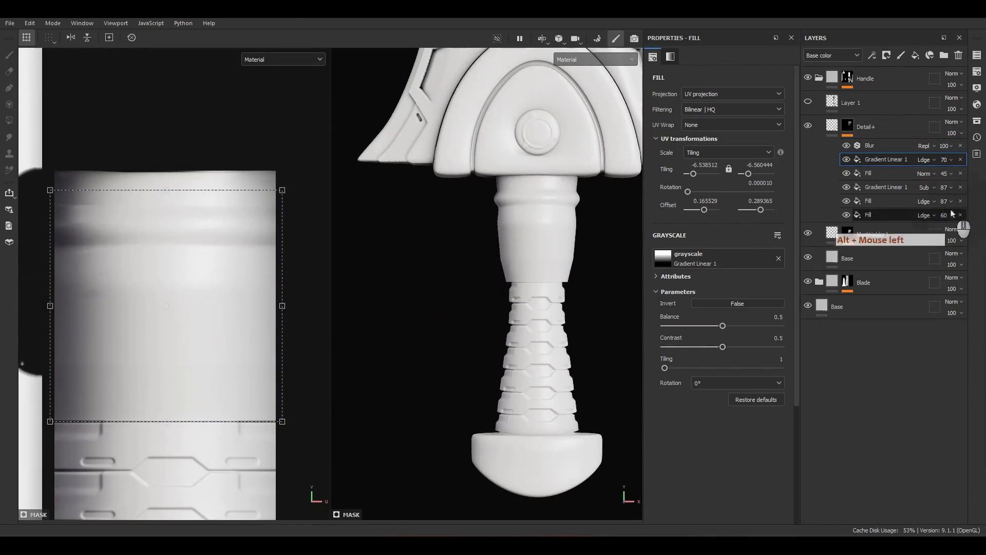
# Step: Add a fill effect above the top gradient in the Detail+ mask and set its blending mode to Linear dodge (Add)
pyautogui.rightClick(897, 159)
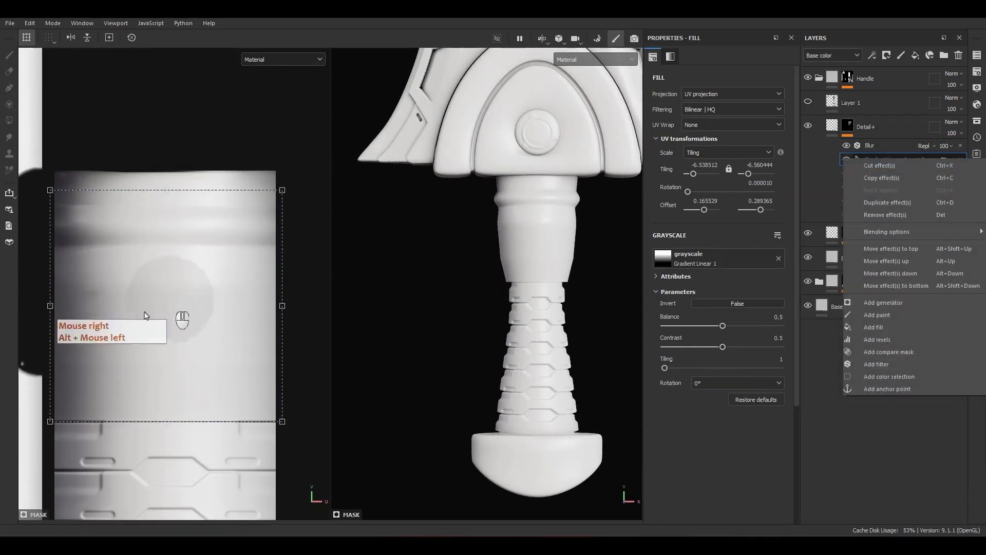
pyautogui.click(880, 330)
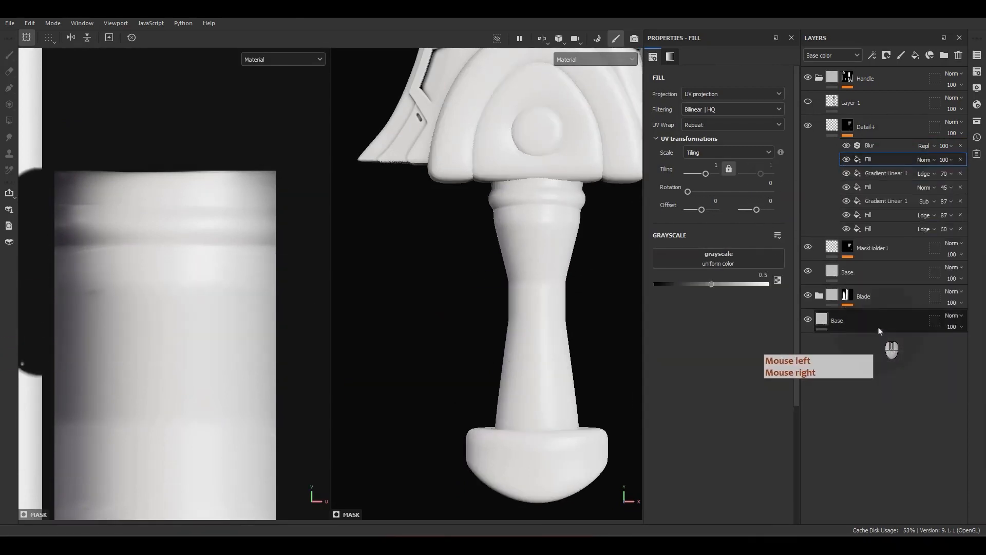
pyautogui.click(923, 161)
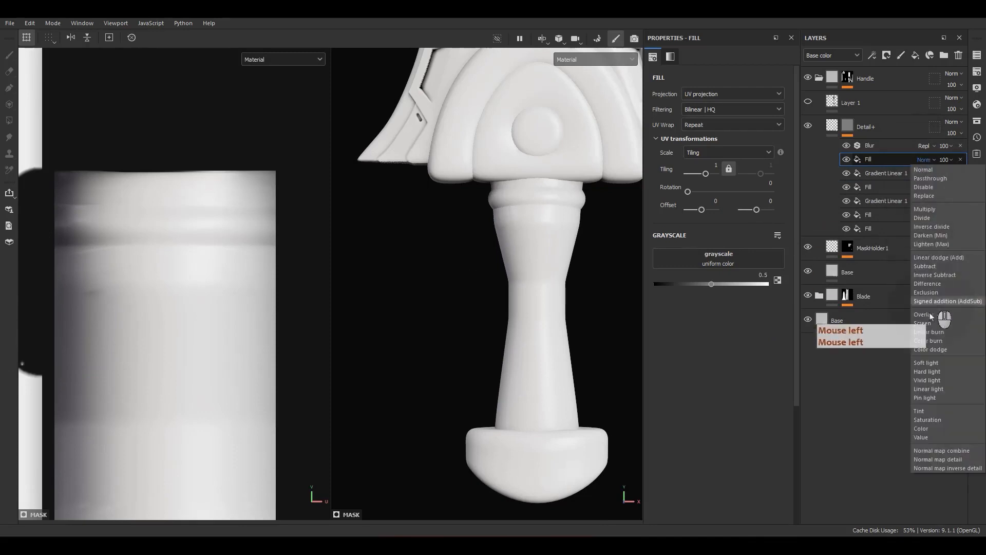
pyautogui.click(945, 259)
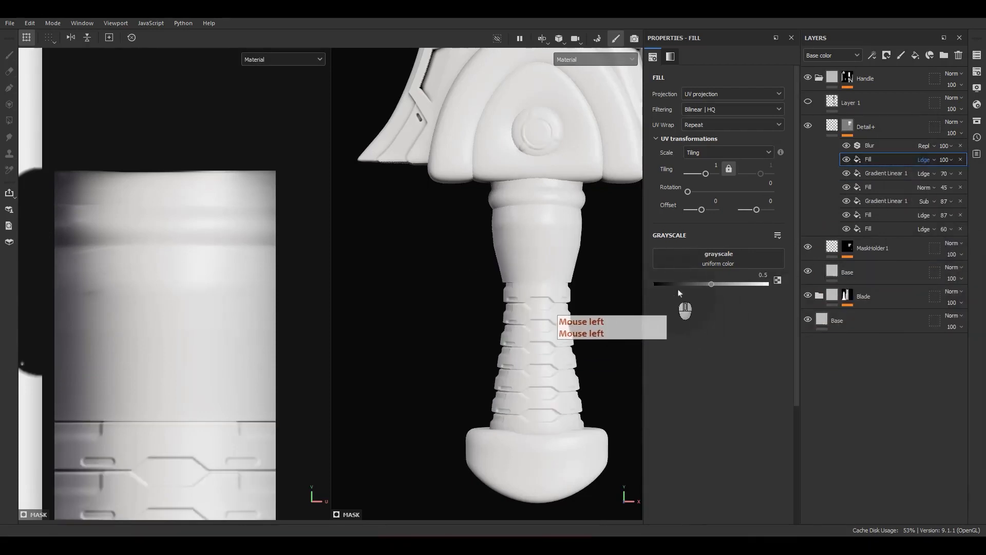
# Step: Assign Alpha_10 as the new fill's grayscale image and set its UV wrap to None
pyautogui.click(977, 120)
pyautogui.moveTo(730, 157); pyautogui.dragTo(497, 140)
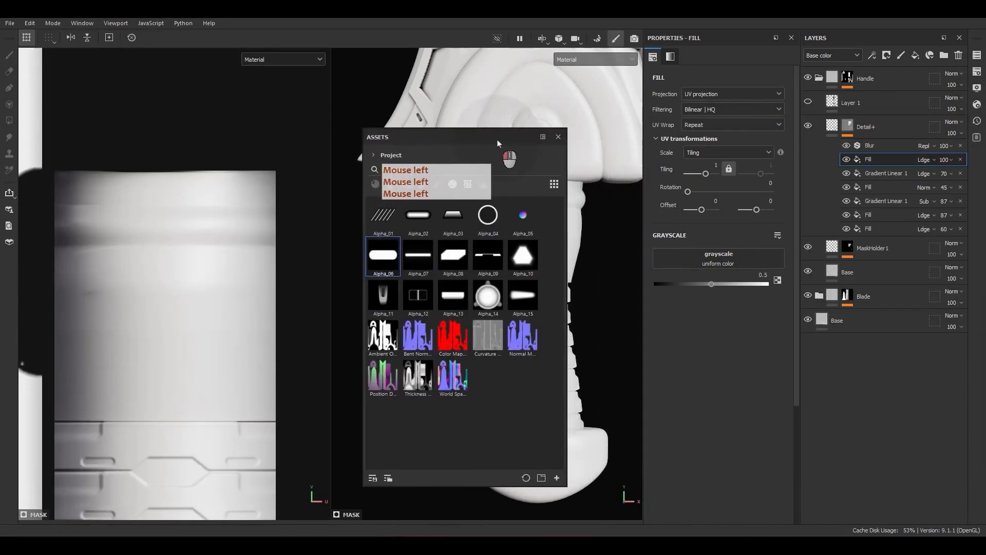
pyautogui.moveTo(523, 263); pyautogui.dragTo(677, 267)
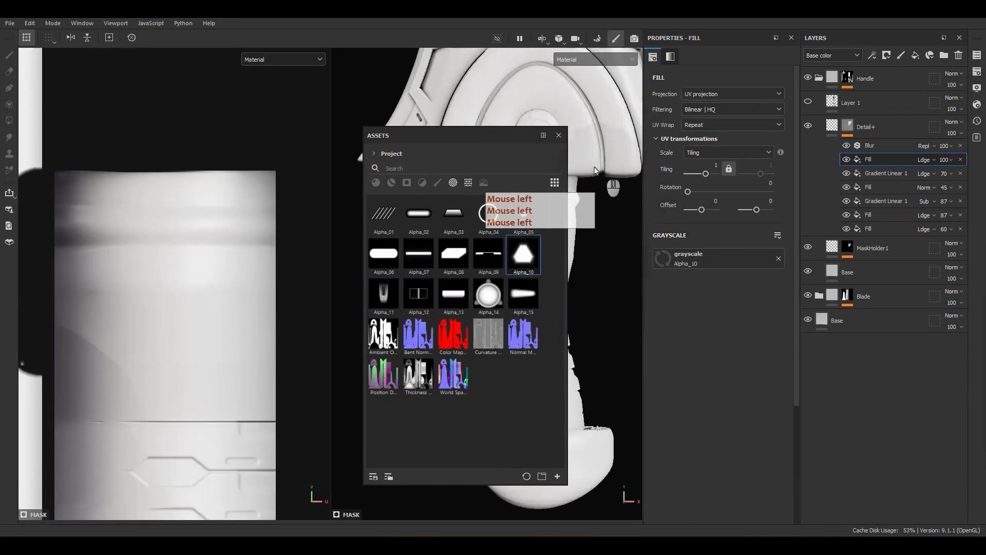
pyautogui.click(559, 135)
pyautogui.click(704, 124)
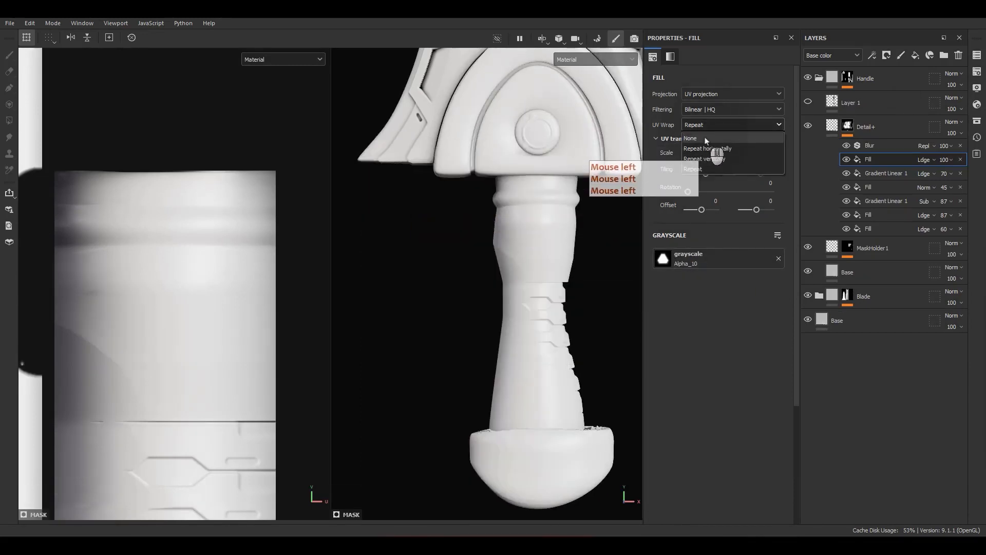
pyautogui.click(704, 138)
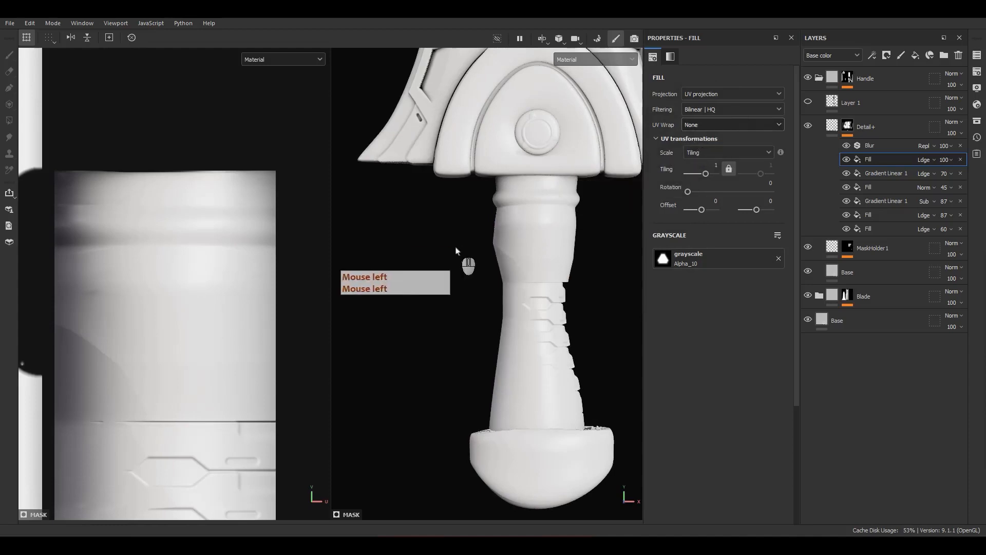
# Step: Scale the Alpha_10 shape to a tiling of about -10.09 and place it on the left UV edge of the upper grip
pyautogui.scroll(-2, 456, 251)
pyautogui.scroll(-7, 150, 301)
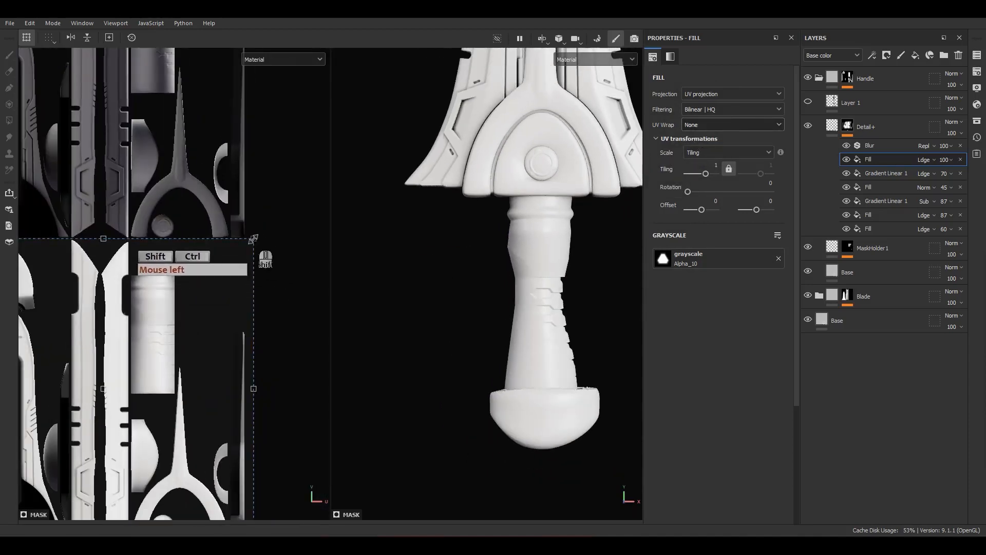
pyautogui.keyDown('ctrl'); pyautogui.keyDown('shift'); pyautogui.moveTo(253, 239); pyautogui.dragTo(178, 237); pyautogui.keyUp('shift'); pyautogui.keyUp('ctrl')
pyautogui.scroll(4, 124, 400)
pyautogui.scroll(3, 176, 250)
pyautogui.moveTo(237, 206); pyautogui.dragTo(21, 211)
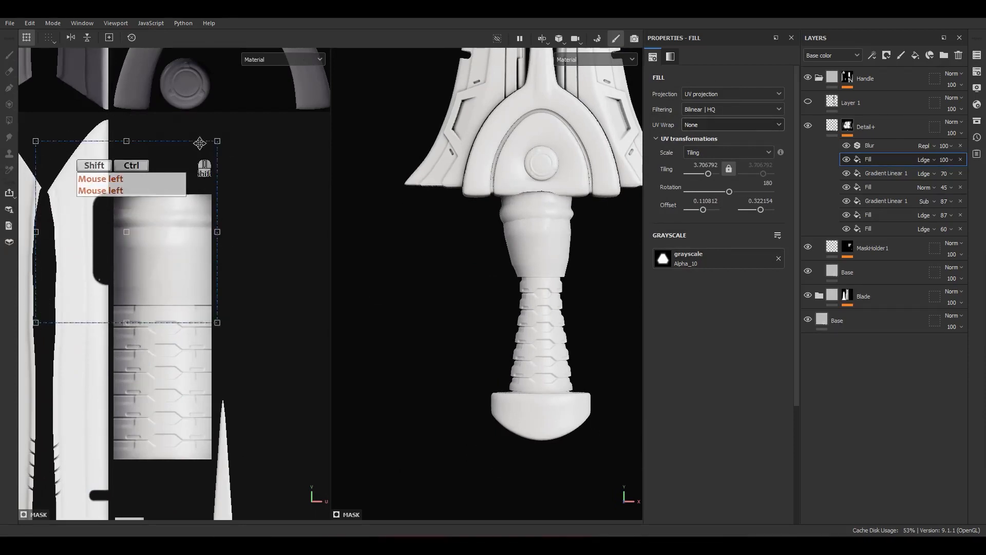
pyautogui.keyDown('ctrl'); pyautogui.keyDown('shift'); pyautogui.moveTo(218, 144); pyautogui.dragTo(122, 248); pyautogui.keyUp('shift'); pyautogui.keyUp('ctrl')
pyautogui.scroll(3, 130, 244)
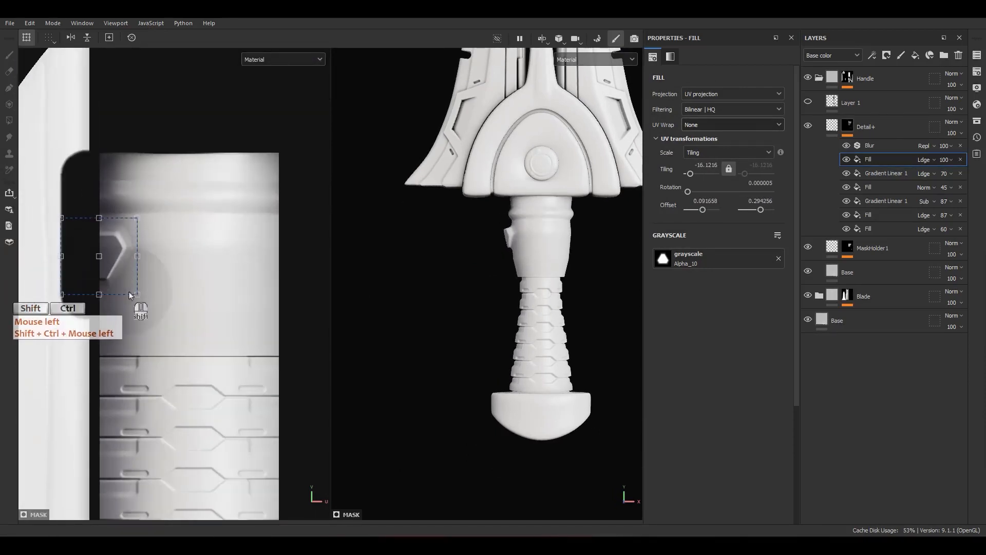
pyautogui.moveTo(138, 297)
pyautogui.keyDown('ctrl'); pyautogui.keyDown('shift'); pyautogui.mouseDown()
pyautogui.moveTo(154, 314)
pyautogui.moveTo(137, 304)
pyautogui.mouseUp(); pyautogui.keyUp('shift'); pyautogui.keyUp('ctrl')
# Step: Center the shape on the grip's UV seam and stretch it downward to a vertical tiling of about -8.16
pyautogui.keyDown('alt'); pyautogui.moveTo(555, 258); pyautogui.dragTo(618, 260); pyautogui.keyUp('alt')
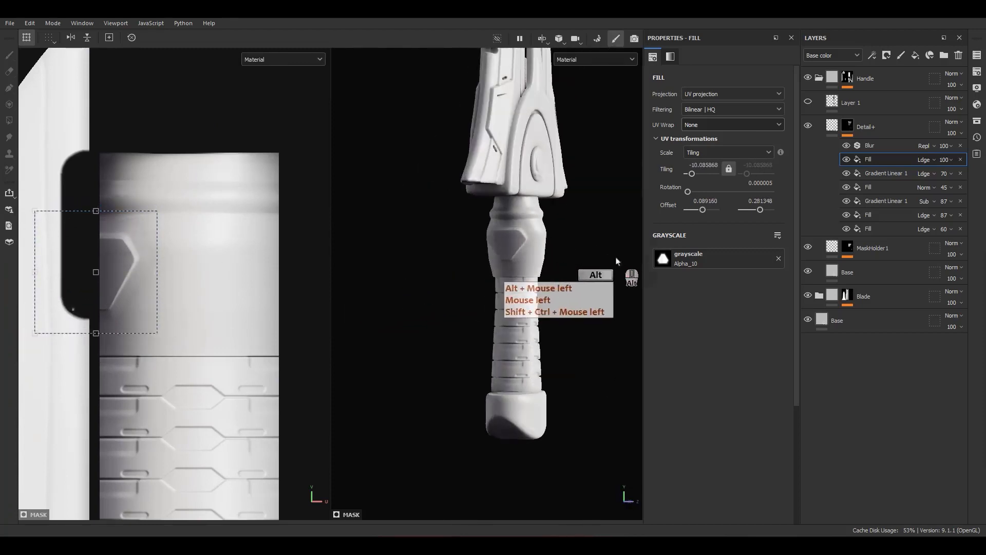
pyautogui.scroll(5, 516, 235)
pyautogui.keyDown('alt'); pyautogui.moveTo(516, 236); pyautogui.dragTo(552, 252); pyautogui.keyUp('alt')
pyautogui.moveTo(130, 303)
pyautogui.mouseDown()
pyautogui.moveTo(140, 303)
pyautogui.moveTo(136, 318)
pyautogui.moveTo(132, 300)
pyautogui.mouseUp()
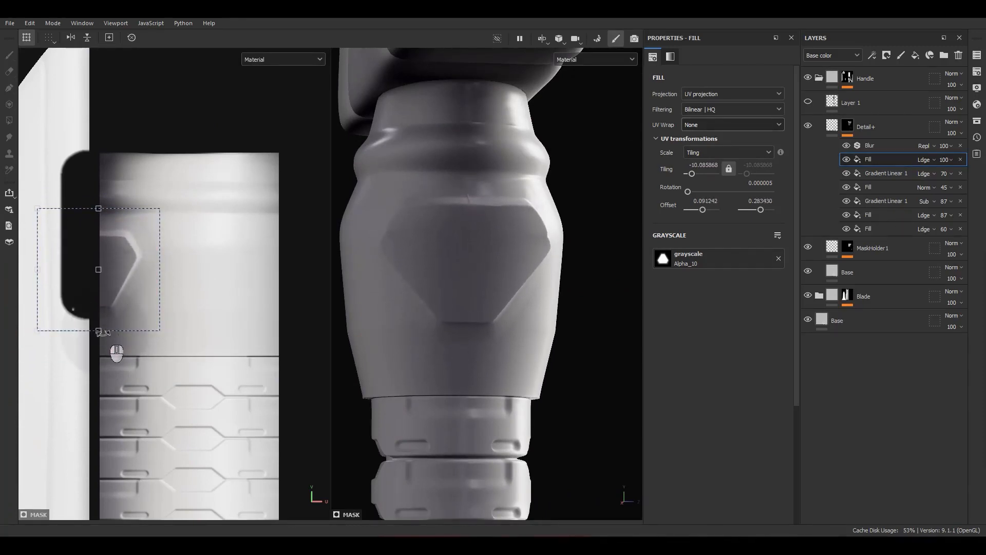
pyautogui.moveTo(99, 333); pyautogui.dragTo(97, 358)
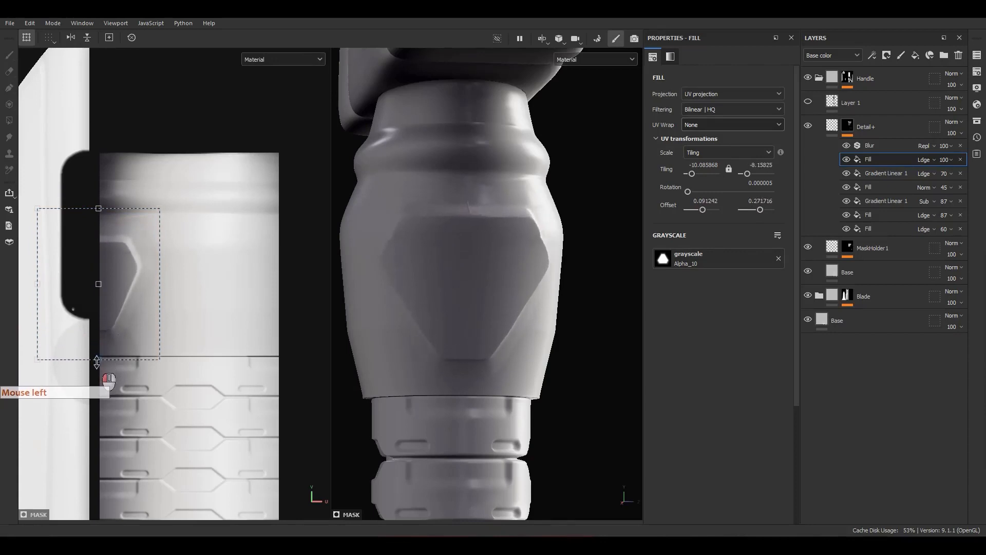
# Step: Compare the shape's relief with the Blur filter off and on from several angles around the handle
pyautogui.keyDown('alt'); pyautogui.moveTo(443, 341); pyautogui.dragTo(404, 359); pyautogui.keyUp('alt')
pyautogui.click(848, 147)
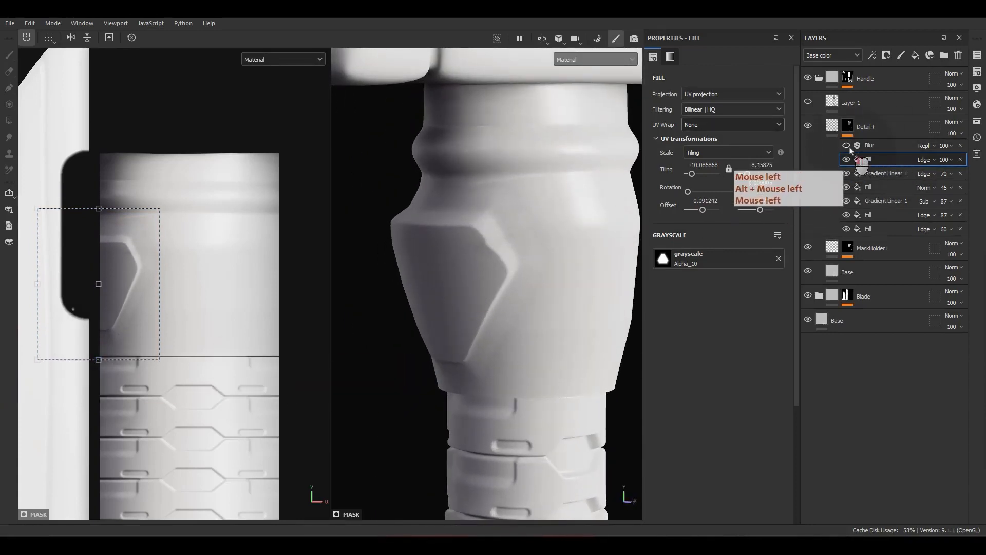
pyautogui.keyDown('alt'); pyautogui.moveTo(493, 260); pyautogui.dragTo(518, 300); pyautogui.keyUp('alt')
pyautogui.keyDown('alt'); pyautogui.moveTo(518, 300); pyautogui.dragTo(509, 311, button='middle'); pyautogui.keyUp('alt')
pyautogui.moveTo(509, 311)
pyautogui.keyDown('alt'); pyautogui.mouseDown()
pyautogui.moveTo(494, 324)
pyautogui.moveTo(502, 315)
pyautogui.mouseUp(); pyautogui.keyUp('alt')
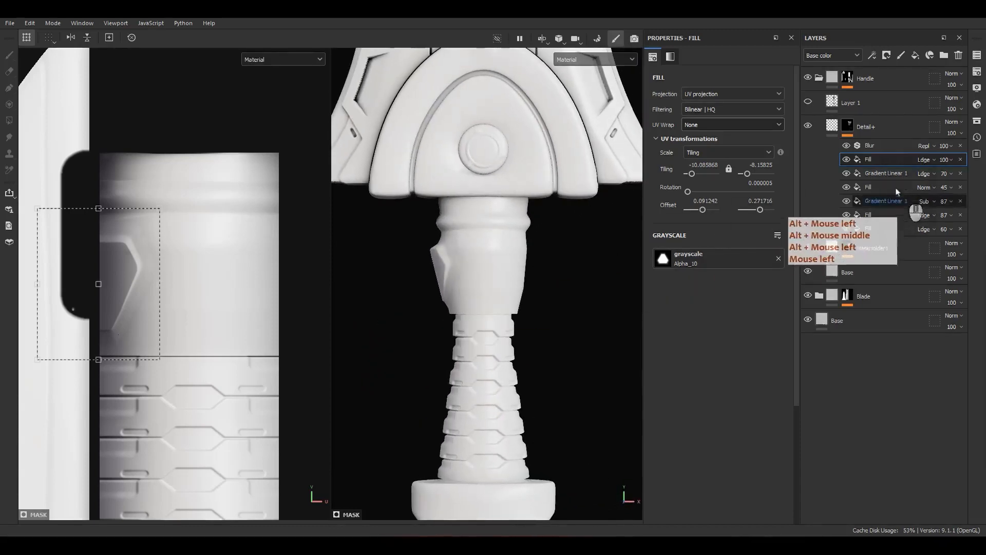
# Step: Duplicate the Alpha_10 fill effect in the Detail+ mask
pyautogui.click(880, 162)
pyautogui.hotkey('ctrl', 'd')
pyautogui.scroll(-3, 221, 286)
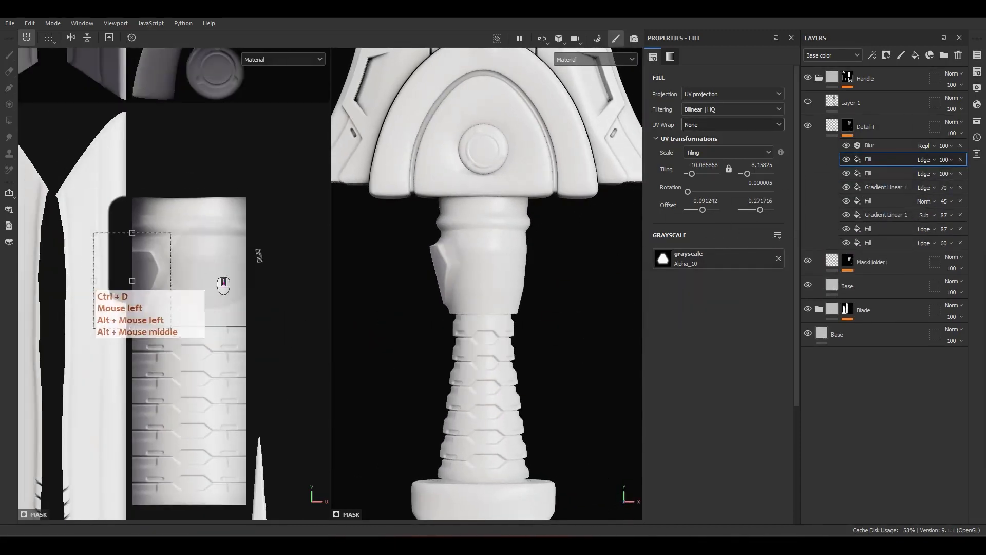
# Step: Try blending modes such as Signed addition, Screen and Subtract on the lower Alpha_10 fill, then restore Linear dodge (Add)
pyautogui.click(935, 175)
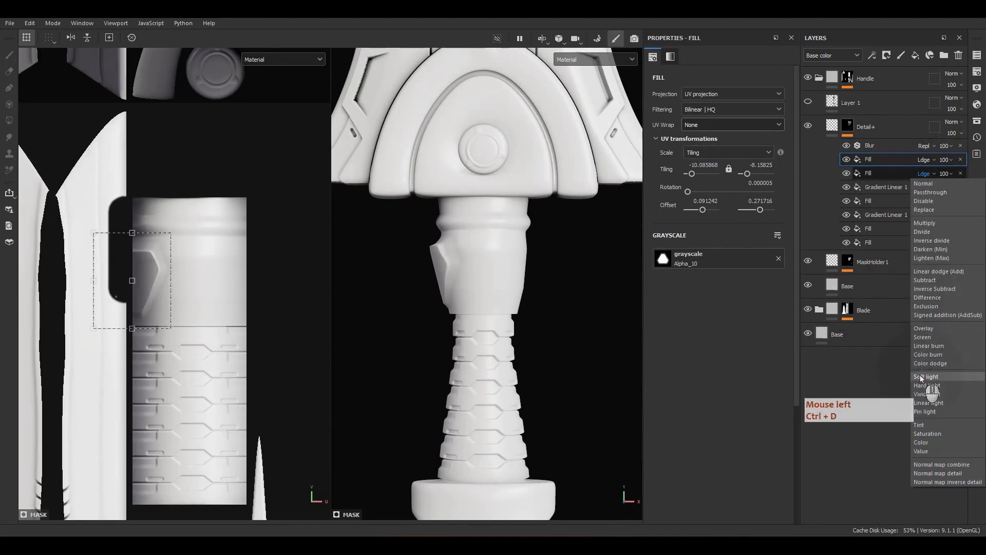
pyautogui.click(937, 315)
pyautogui.click(926, 176)
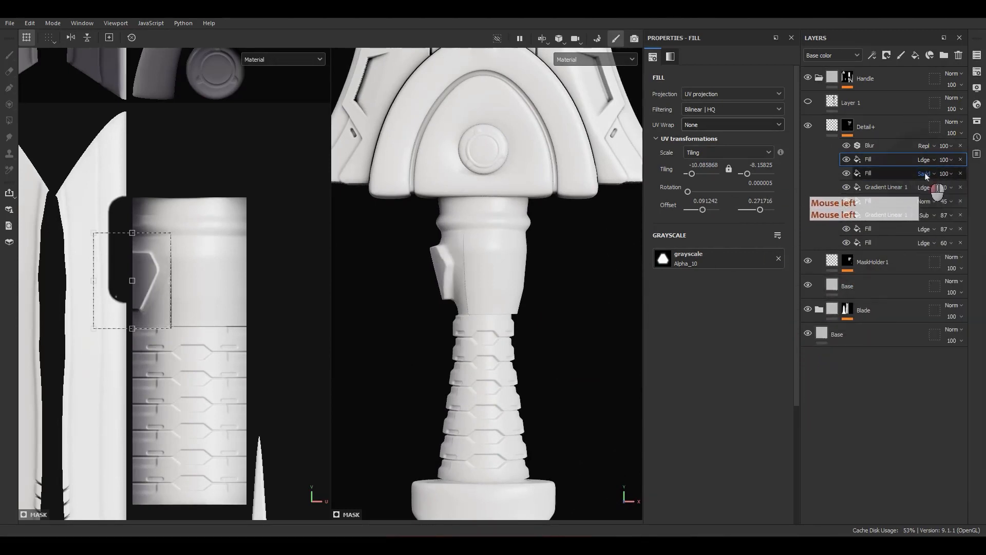
pyautogui.scroll(-2, 925, 173)
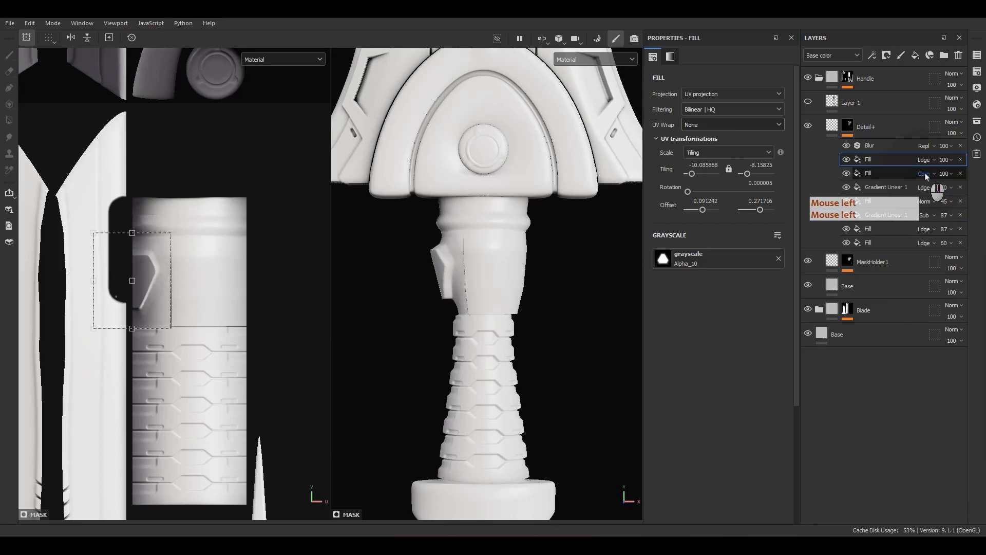
pyautogui.scroll(-3, 925, 173)
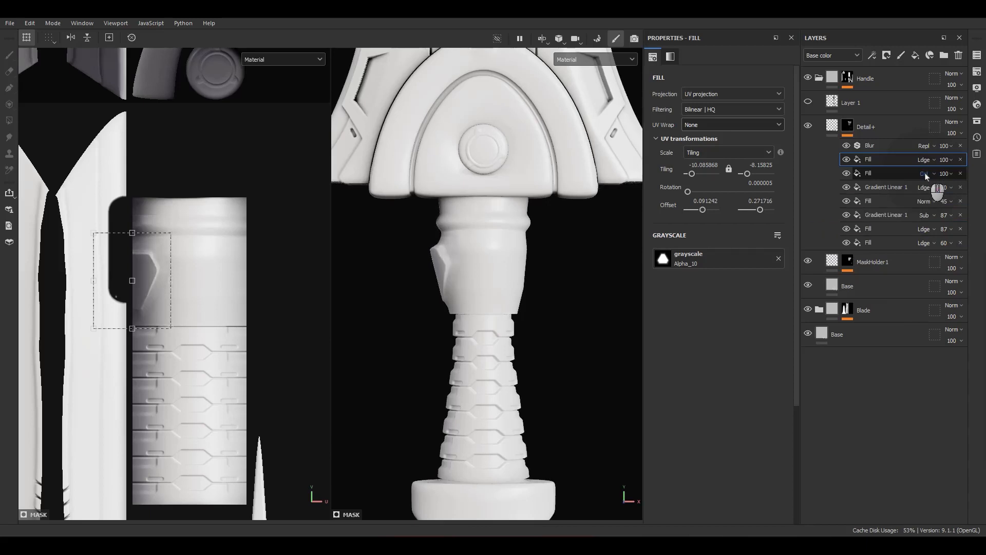
pyautogui.scroll(-2, 924, 172)
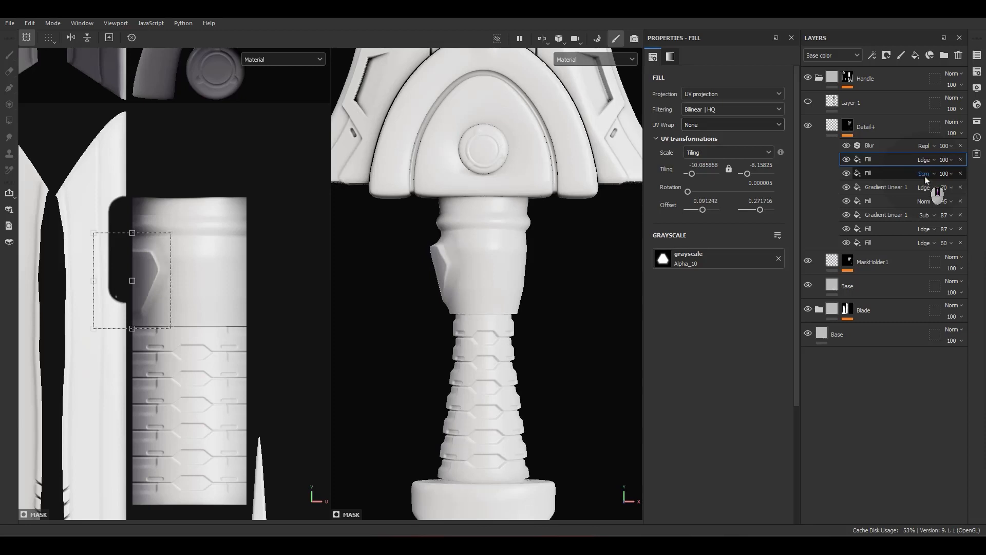
pyautogui.scroll(-1, 924, 177)
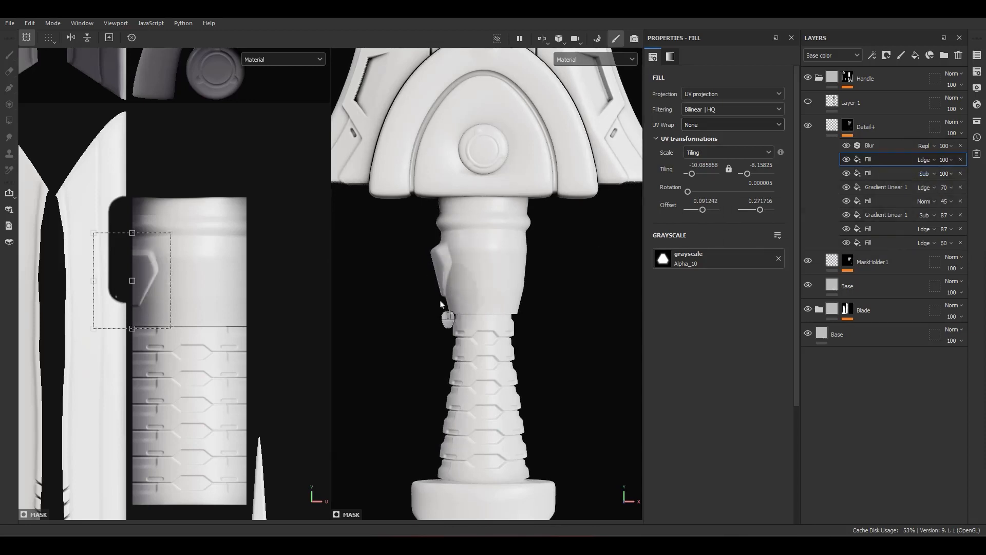
pyautogui.scroll(4, 445, 274)
pyautogui.keyDown('alt'); pyautogui.moveTo(446, 272); pyautogui.dragTo(561, 262); pyautogui.keyUp('alt')
pyautogui.click(930, 174)
pyautogui.click(929, 174)
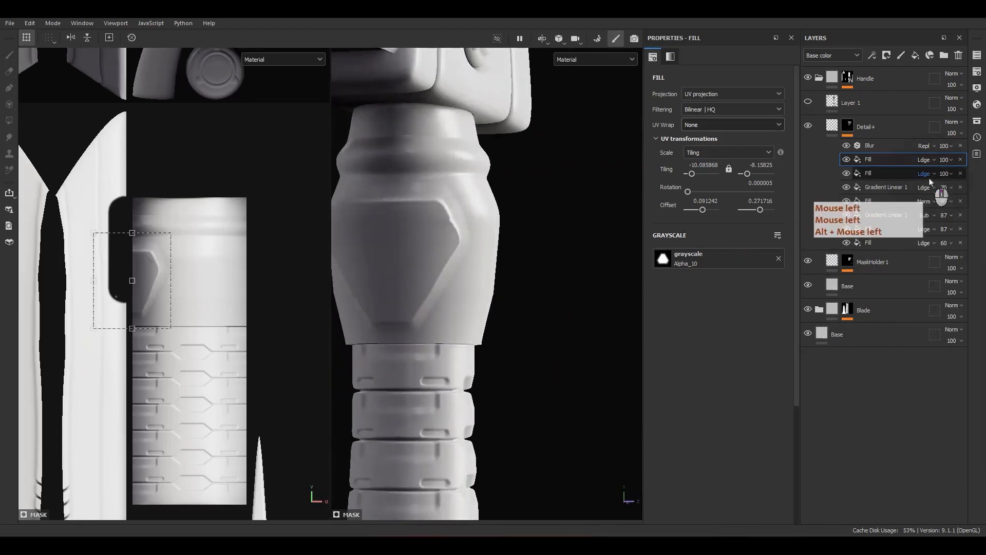
# Step: Try the Divide and Darken (Min) blending modes on the lower Alpha_10 fill from a front-side angle, ending on Linear dodge
pyautogui.moveTo(437, 256)
pyautogui.keyDown('alt'); pyautogui.mouseDown()
pyautogui.moveTo(465, 258)
pyautogui.moveTo(404, 249)
pyautogui.moveTo(316, 259)
pyautogui.moveTo(448, 240)
pyautogui.mouseUp(); pyautogui.keyUp('alt')
pyautogui.click(932, 173)
pyautogui.click(932, 173)
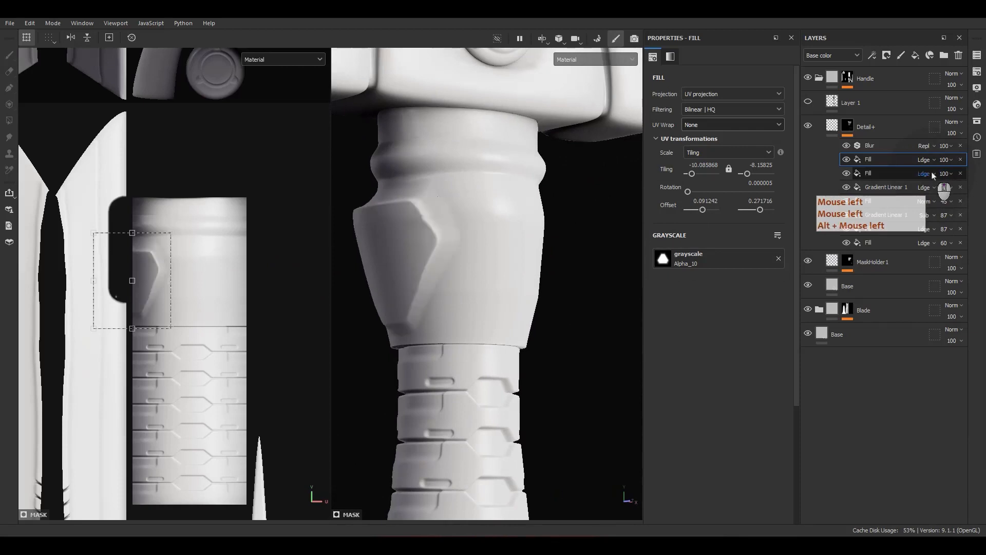
pyautogui.scroll(5, 931, 171)
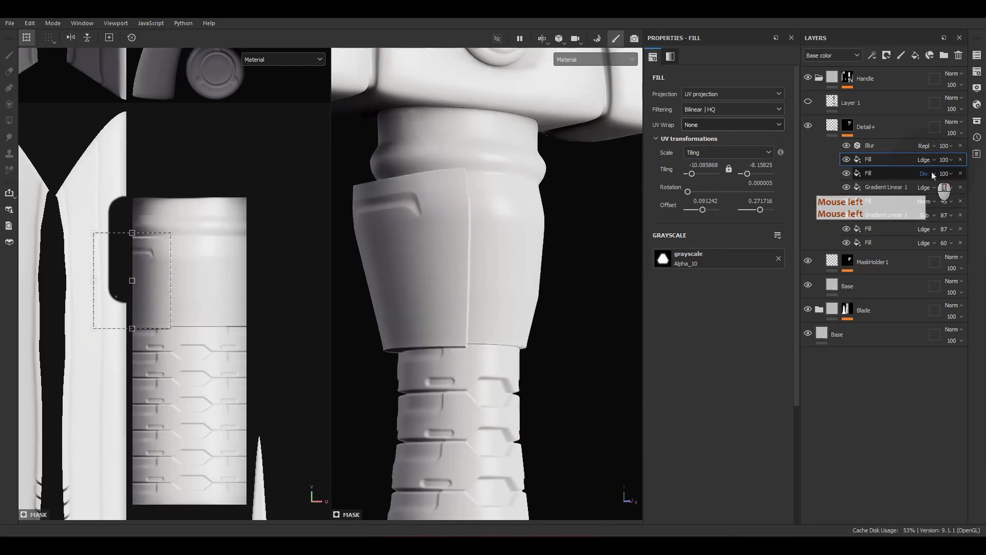
pyautogui.scroll(-7, 932, 171)
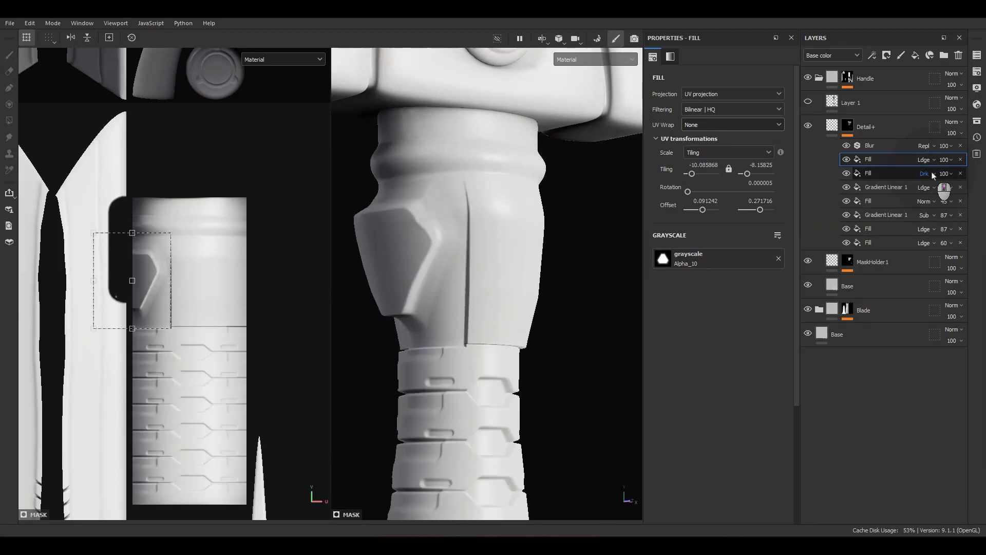
# Step: Move the upper Alpha_10 copy to the grip's opposite UV edge at a horizontal offset of about 0.238, and rotate the lighting to check the relief
pyautogui.keyDown('alt'); pyautogui.moveTo(513, 277); pyautogui.dragTo(463, 282); pyautogui.keyUp('alt')
pyautogui.click(231, 315)
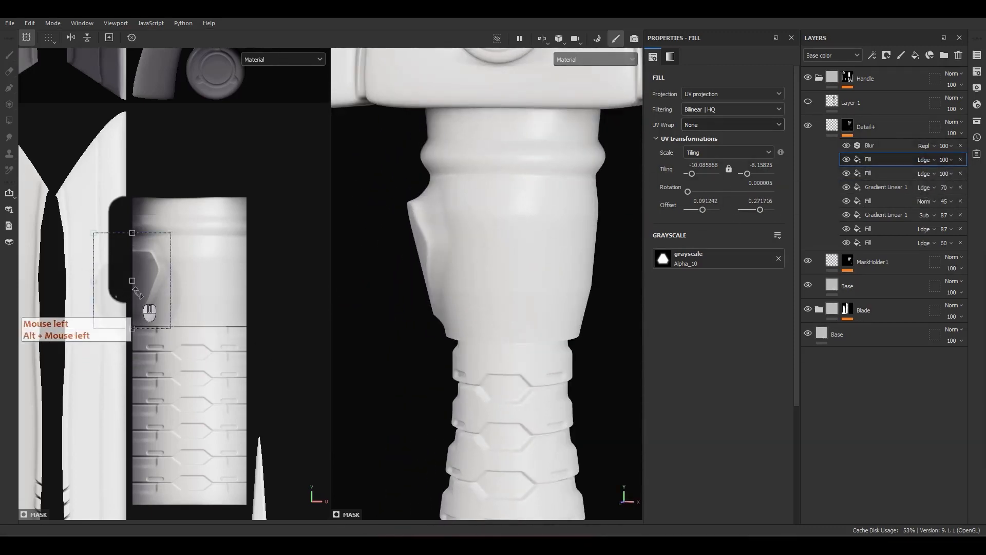
pyautogui.keyDown('shift'); pyautogui.moveTo(154, 291); pyautogui.dragTo(264, 291); pyautogui.keyUp('shift')
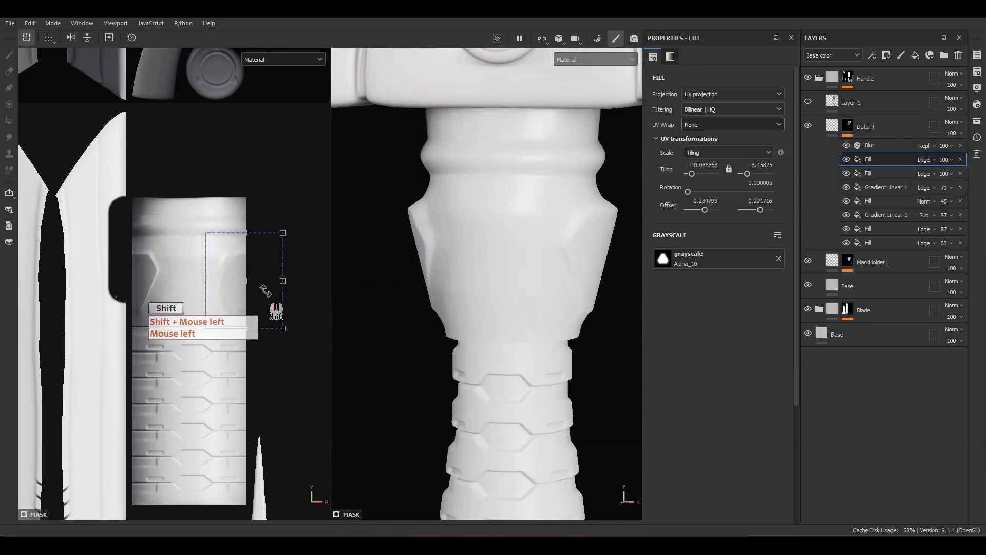
pyautogui.keyDown('alt'); pyautogui.moveTo(526, 300); pyautogui.dragTo(431, 306); pyautogui.keyUp('alt')
pyautogui.scroll(1, 245, 296)
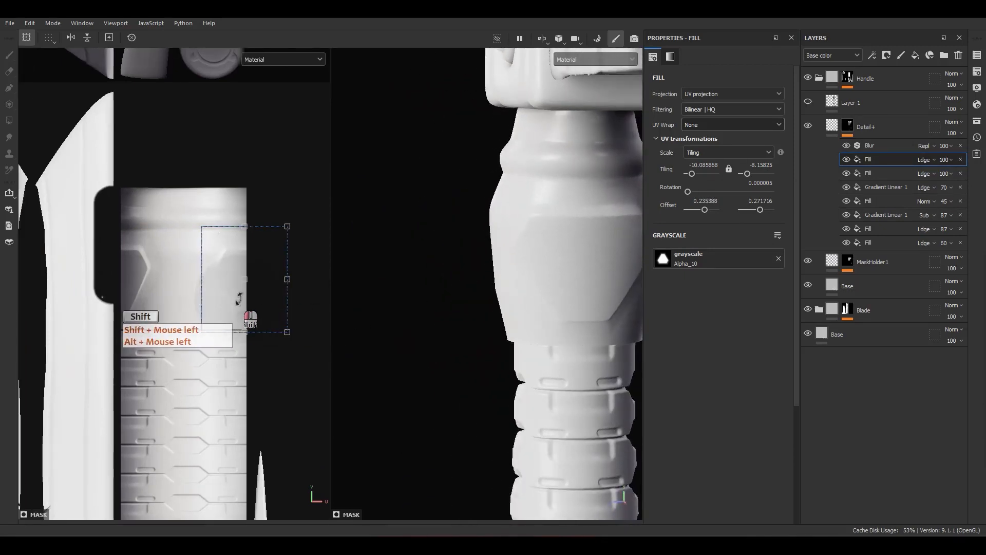
pyautogui.keyDown('alt'); pyautogui.moveTo(498, 284); pyautogui.dragTo(547, 274); pyautogui.keyUp('alt')
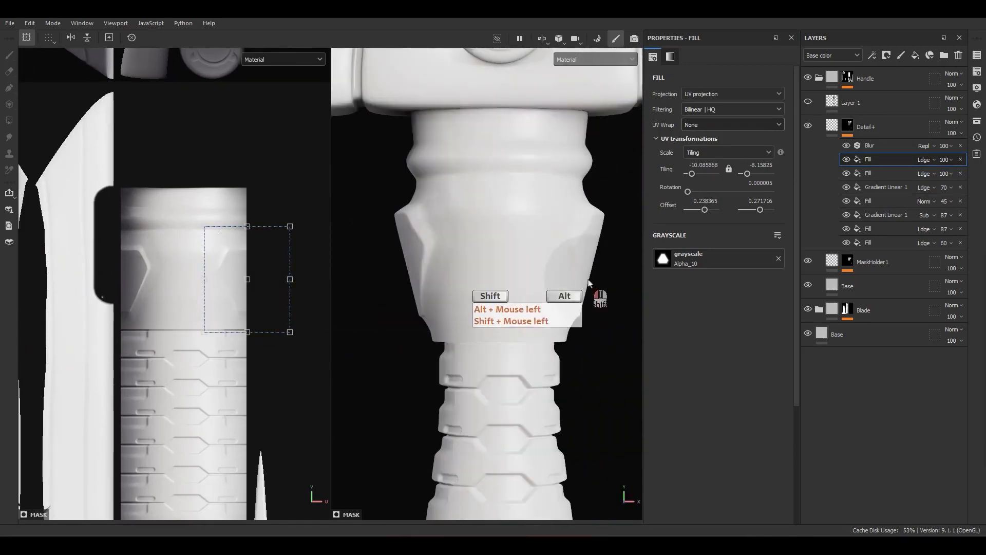
pyautogui.moveTo(550, 303)
pyautogui.keyDown('shift'); pyautogui.mouseDown(button='right')
pyautogui.moveTo(493, 312)
pyautogui.moveTo(573, 286)
pyautogui.moveTo(251, 302)
pyautogui.mouseUp(button='right'); pyautogui.keyUp('shift')
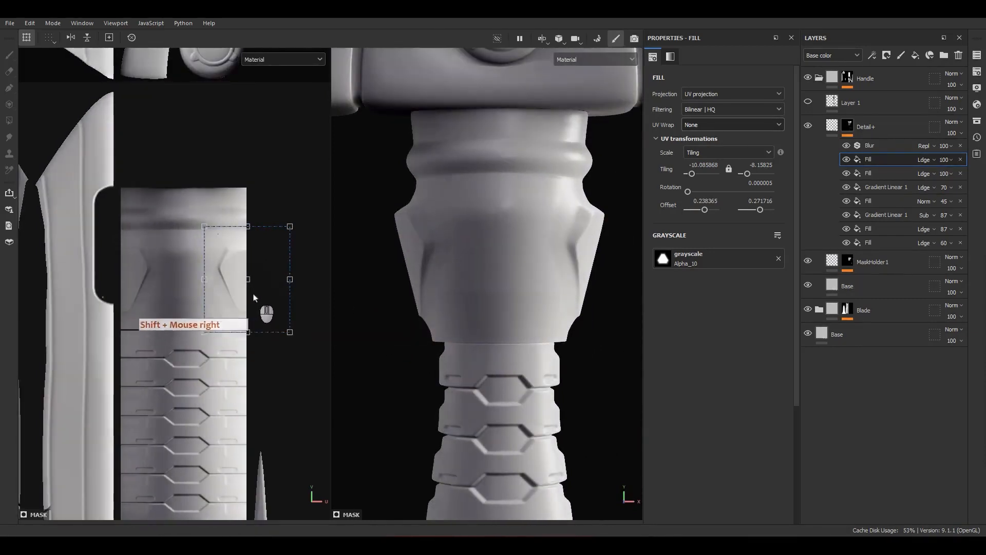
pyautogui.keyDown('shift'); pyautogui.scroll(1, 245, 305); pyautogui.keyUp('shift')
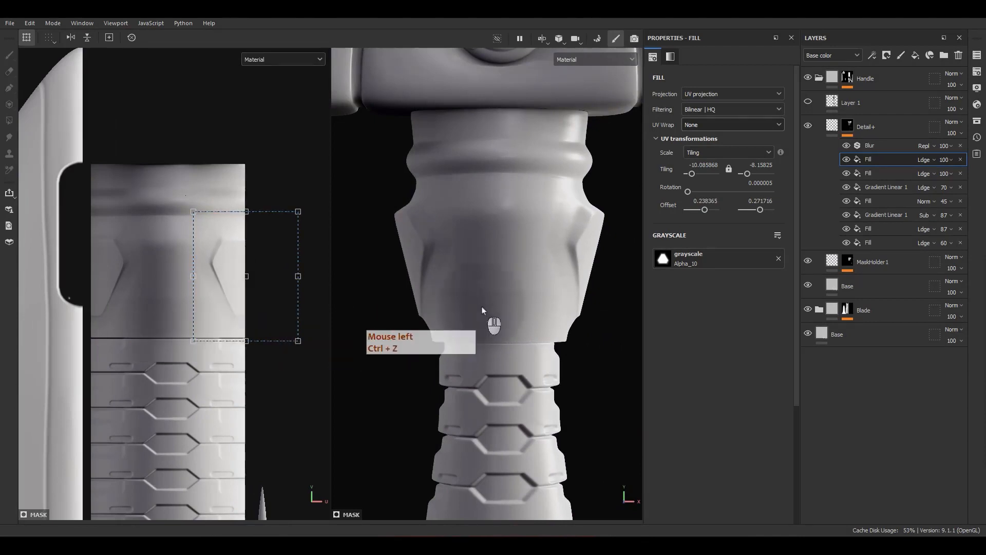
# Step: Duplicate the Alpha_10 fill again and move the copy to the front center of the upper grip, at a horizontal offset of about 0.164
pyautogui.scroll(-5, 482, 310)
pyautogui.click(876, 166)
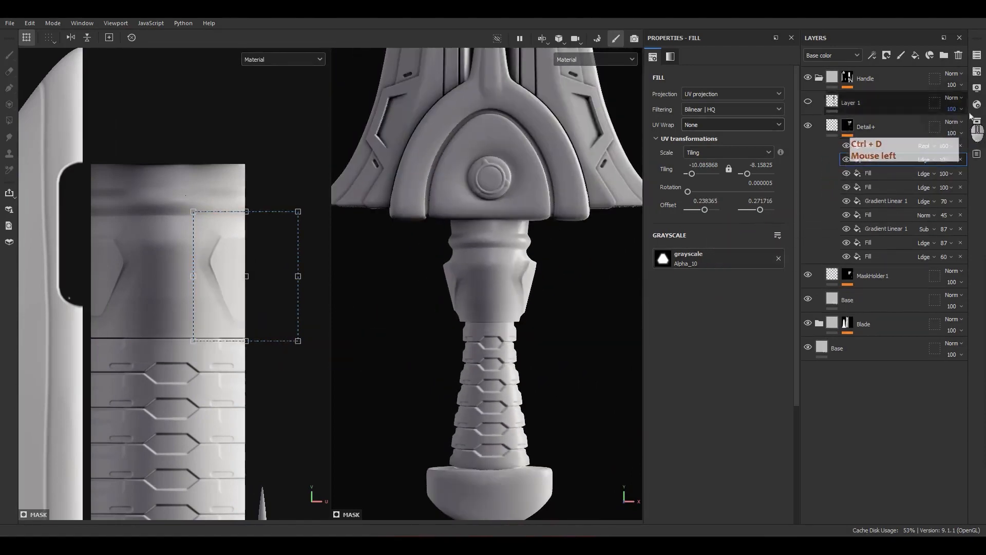
pyautogui.scroll(3, 173, 292)
pyautogui.keyDown('shift'); pyautogui.moveTo(268, 289); pyautogui.dragTo(176, 312); pyautogui.keyUp('shift')
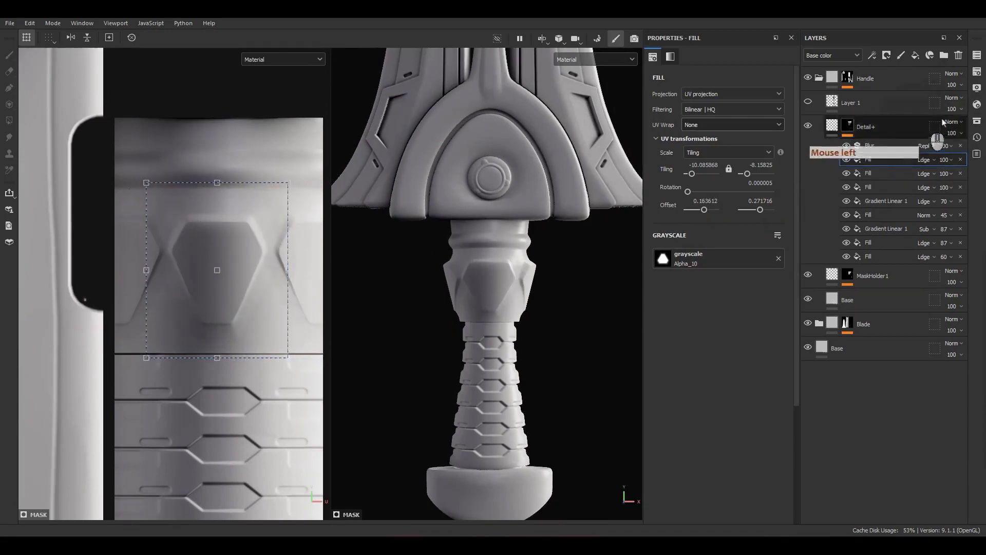
# Step: Replace the Alpha_10 shape with Alpha_11 in the fill at the front center of the upper grip
pyautogui.click(978, 123)
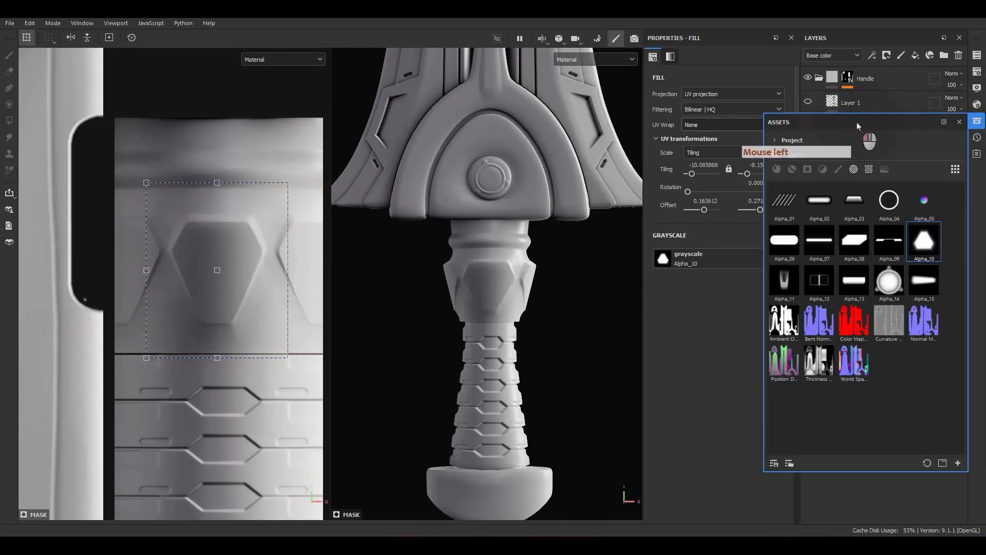
pyautogui.moveTo(865, 126); pyautogui.dragTo(507, 140)
pyautogui.moveTo(428, 303); pyautogui.dragTo(692, 262)
pyautogui.click(599, 138)
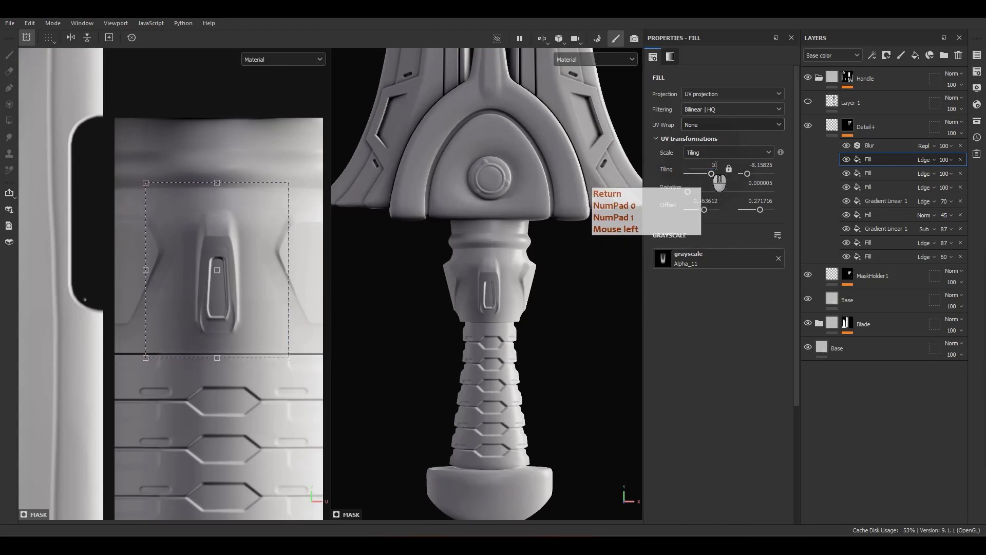
# Step: Try a uniform tiling of 10 on the Alpha_11 fill, then enlarge it to about -7.44 and stretch it wider
pyautogui.click(729, 168)
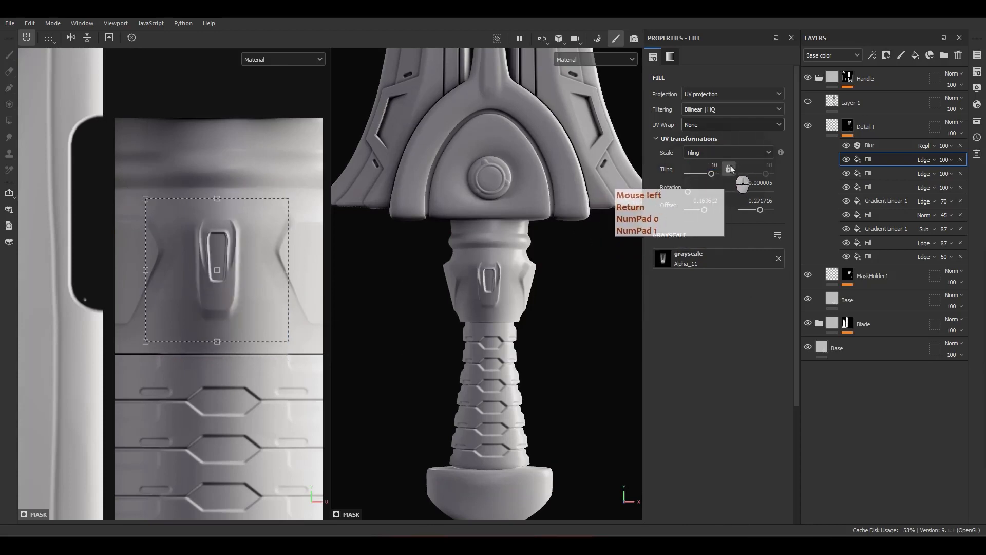
pyautogui.moveTo(251, 154); pyautogui.dragTo(306, 271)
pyautogui.hotkey('ctrl', 'z')
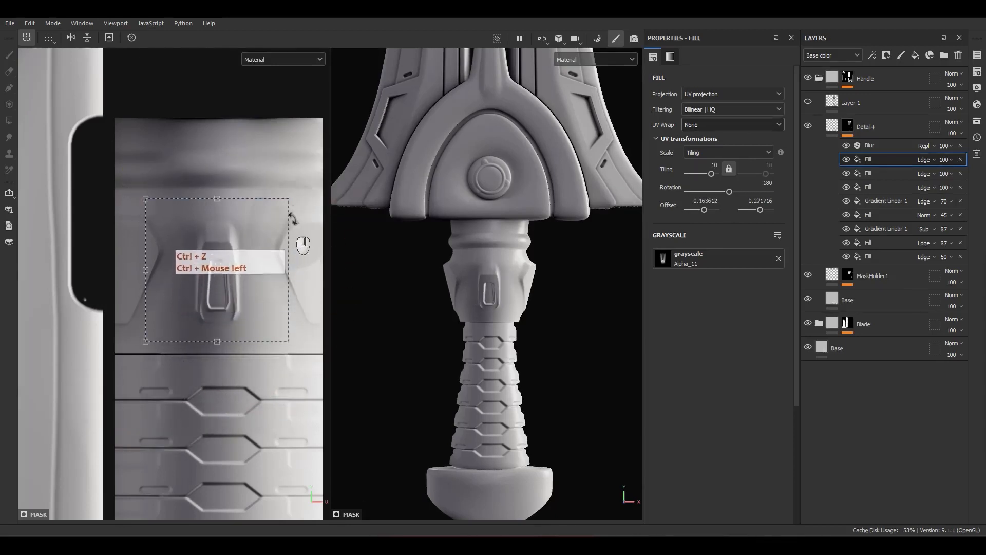
pyautogui.keyDown('ctrl'); pyautogui.keyDown('shift'); pyautogui.moveTo(290, 197); pyautogui.dragTo(316, 183); pyautogui.keyUp('shift'); pyautogui.keyUp('ctrl')
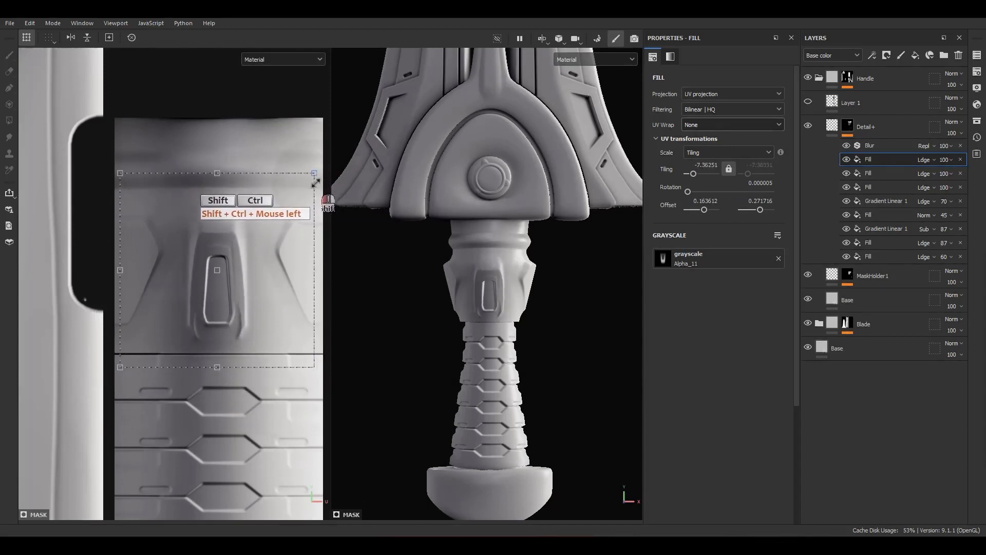
pyautogui.keyDown('alt'); pyautogui.moveTo(304, 297); pyautogui.dragTo(287, 265, button='middle'); pyautogui.keyUp('alt')
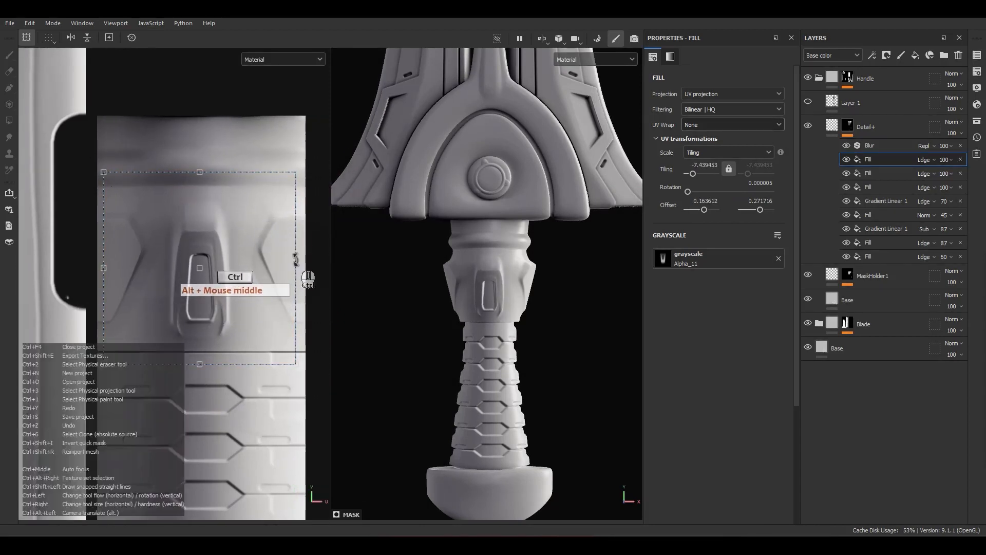
pyautogui.keyDown('ctrl'); pyautogui.moveTo(296, 271); pyautogui.dragTo(317, 267); pyautogui.keyUp('ctrl')
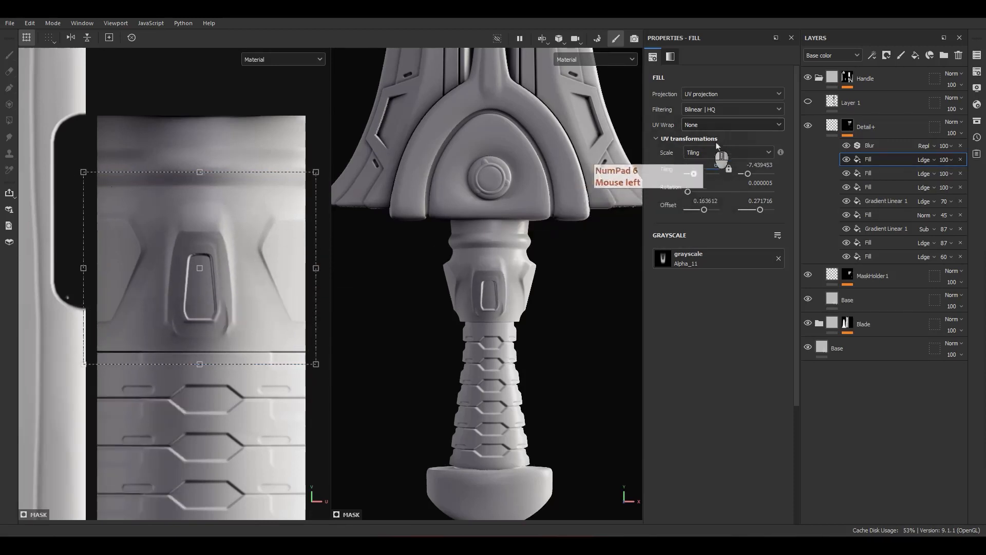
# Step: Set the Alpha_11 fill's tiling to 6 by 7 and its rotation to 180
pyautogui.click(772, 186)
pyautogui.write('7')
pyautogui.press('Return')
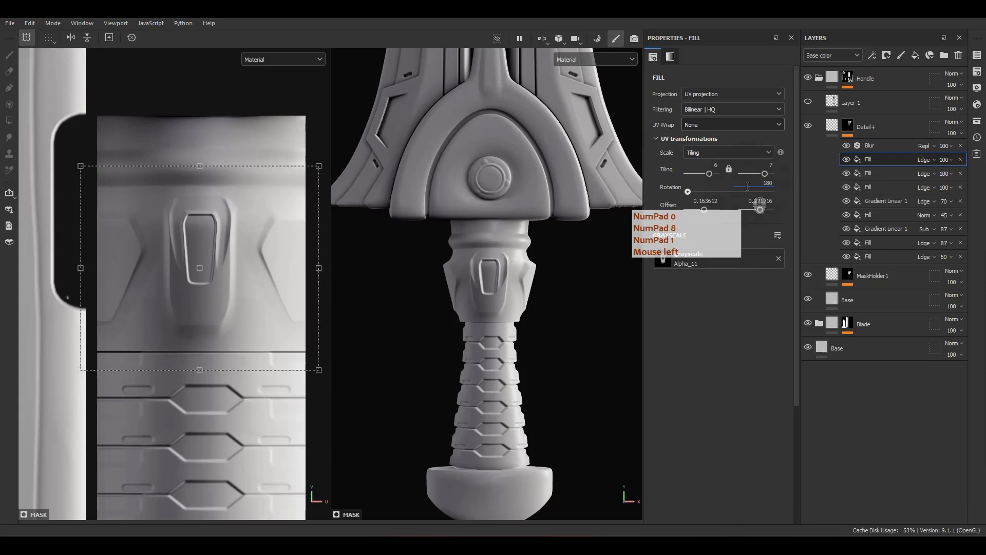
pyautogui.click(747, 186)
pyautogui.write('180')
pyautogui.press('Return')
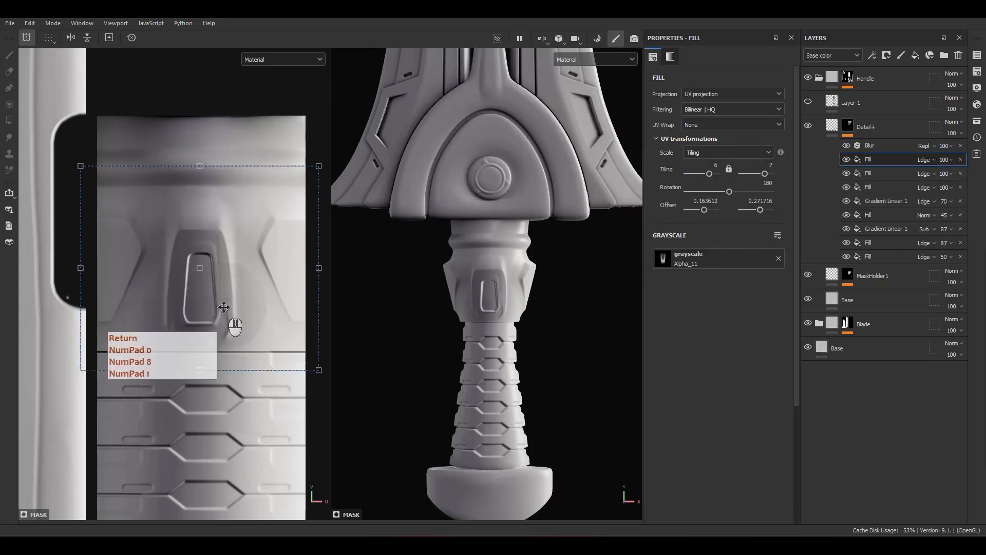
# Step: Center the Alpha_11 shape on the upper grip at an offset of about 0.164 by 0.275
pyautogui.keyDown('alt'); pyautogui.moveTo(222, 311); pyautogui.dragTo(236, 298, button='middle'); pyautogui.keyUp('alt')
pyautogui.moveTo(236, 298); pyautogui.dragTo(232, 293)
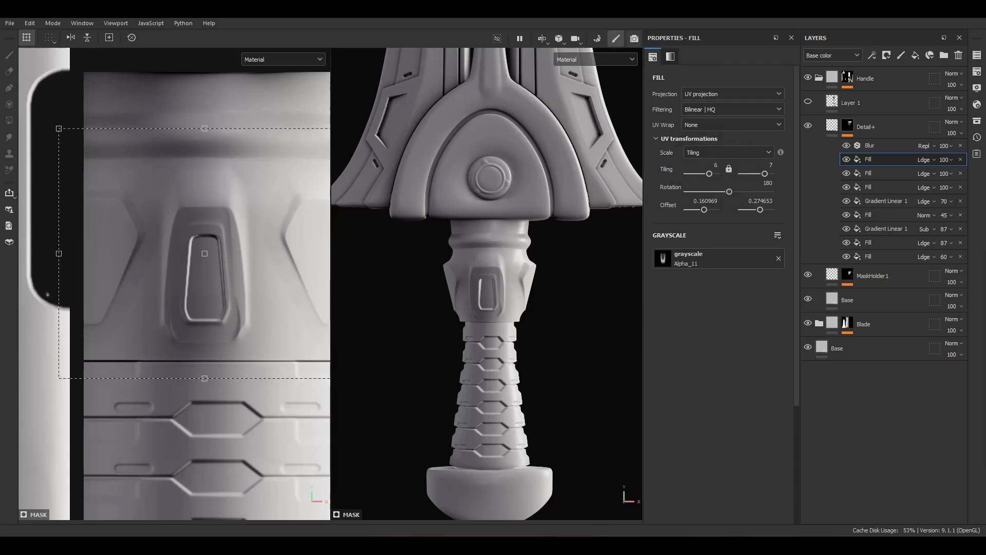
pyautogui.scroll(-2, 273, 266)
pyautogui.moveTo(222, 313); pyautogui.dragTo(226, 312)
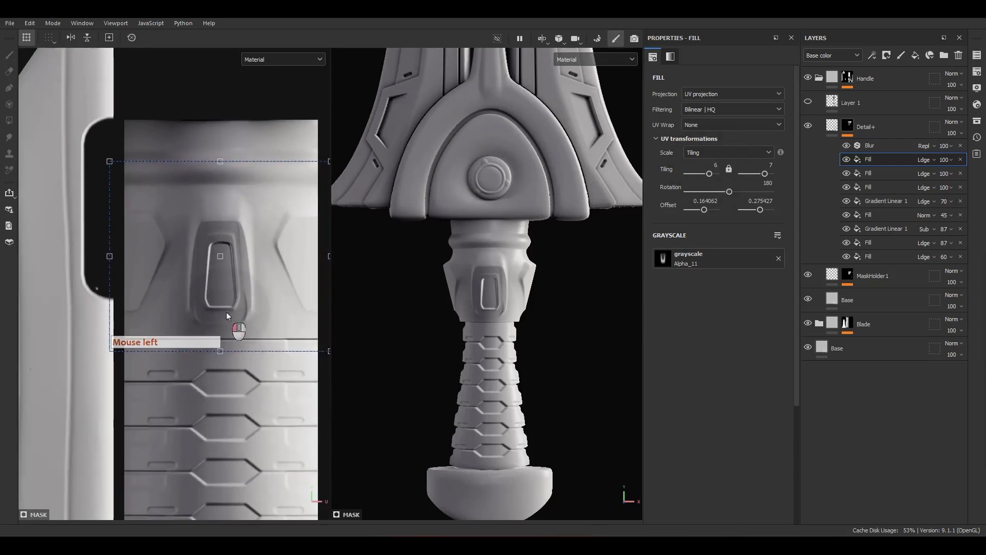
pyautogui.keyDown('alt'); pyautogui.moveTo(212, 346); pyautogui.dragTo(260, 357); pyautogui.keyUp('alt')
pyautogui.keyDown('alt'); pyautogui.moveTo(463, 344); pyautogui.dragTo(527, 336); pyautogui.keyUp('alt')
# Step: Set both side Alpha_10 fills to a tiling of 10 by 8 and a rotation of 180
pyautogui.click(870, 173)
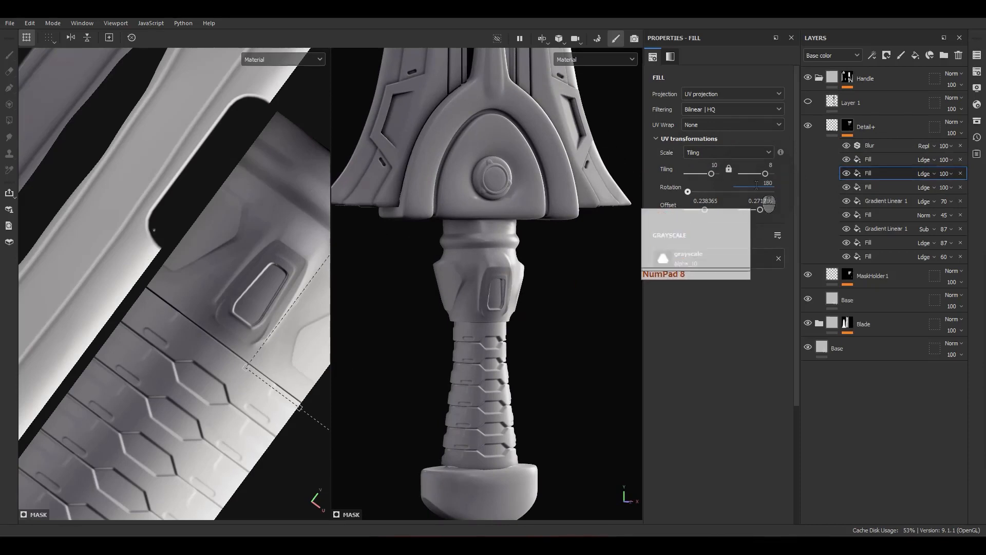
pyautogui.click(881, 187)
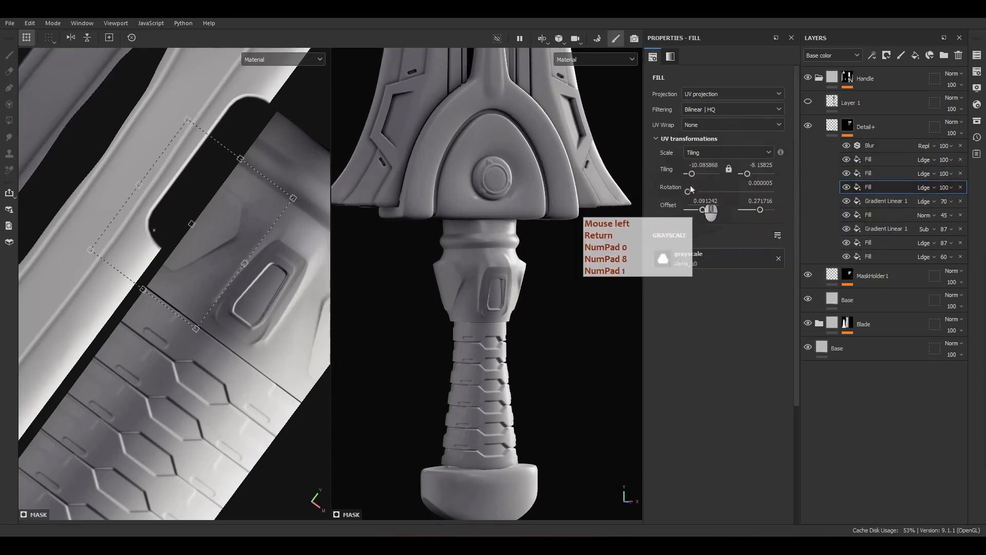
pyautogui.click(703, 165)
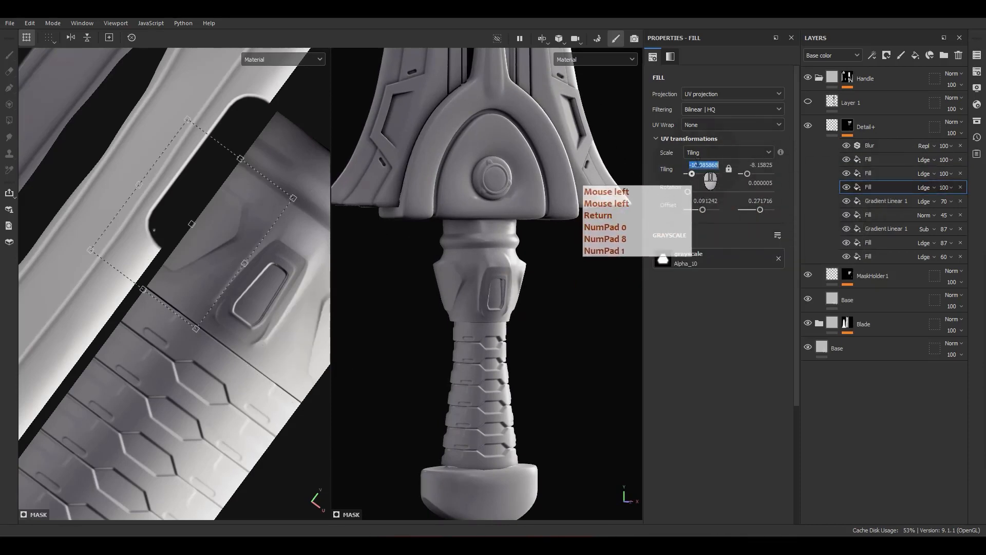
pyautogui.click(760, 165)
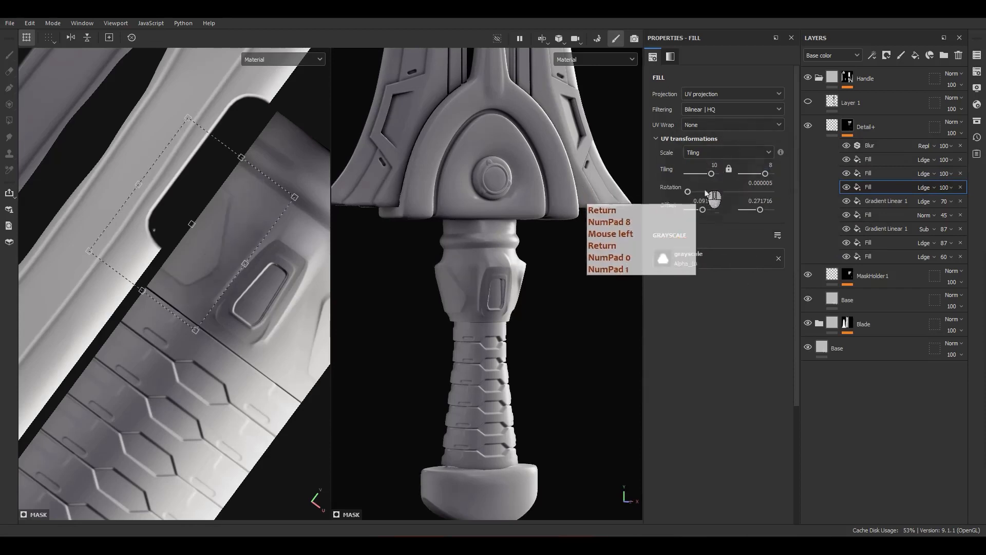
pyautogui.click(755, 183)
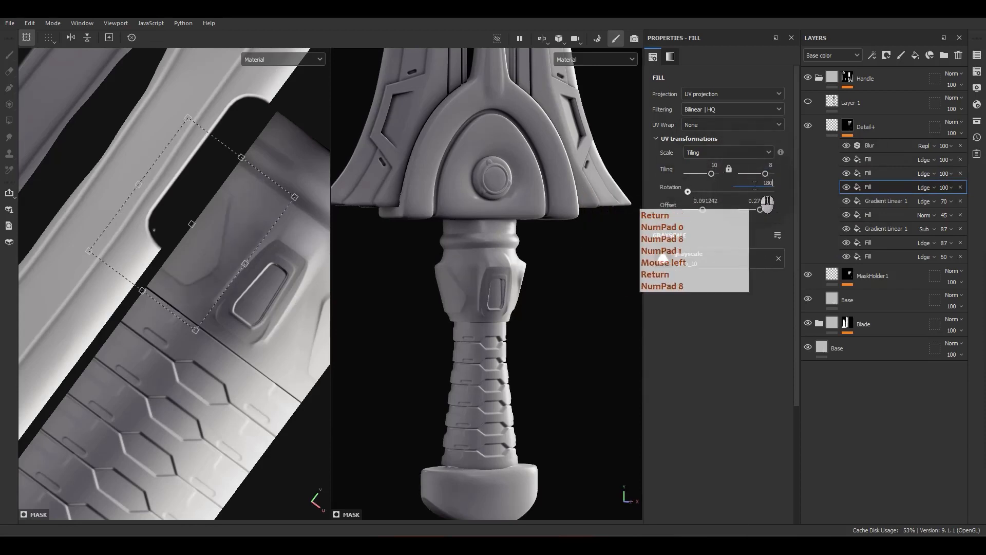
# Step: Examine the raised shapes around the upper grip from the front and side under rotated lighting
pyautogui.keyDown('alt'); pyautogui.moveTo(484, 357); pyautogui.dragTo(477, 275); pyautogui.keyUp('alt')
pyautogui.scroll(8, 506, 311)
pyautogui.keyDown('alt'); pyautogui.moveTo(507, 311); pyautogui.dragTo(552, 305); pyautogui.keyUp('alt')
pyautogui.keyDown('shift'); pyautogui.moveTo(552, 305); pyautogui.dragTo(581, 299, button='right'); pyautogui.keyUp('shift')
pyautogui.keyDown('alt'); pyautogui.moveTo(550, 307); pyautogui.dragTo(612, 312); pyautogui.keyUp('alt')
pyautogui.keyDown('alt'); pyautogui.moveTo(609, 311); pyautogui.dragTo(483, 262, button='right'); pyautogui.keyUp('alt')
pyautogui.keyDown('alt'); pyautogui.moveTo(483, 262); pyautogui.dragTo(496, 278, button='middle'); pyautogui.keyUp('alt')
pyautogui.keyDown('alt'); pyautogui.moveTo(495, 280); pyautogui.dragTo(514, 313); pyautogui.keyUp('alt')
pyautogui.keyDown('alt'); pyautogui.moveTo(532, 266); pyautogui.dragTo(426, 276, button='right'); pyautogui.keyUp('alt')
pyautogui.keyDown('alt'); pyautogui.moveTo(427, 277); pyautogui.dragTo(338, 257); pyautogui.keyUp('alt')
pyautogui.press('f')
pyautogui.scroll(8, 169, 234)
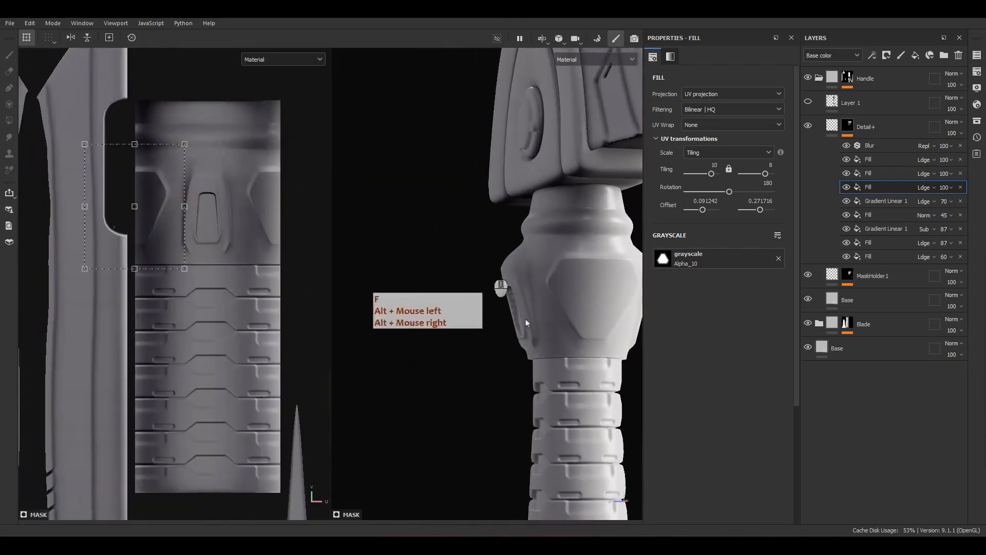
pyautogui.keyDown('alt'); pyautogui.keyDown('shift'); pyautogui.moveTo(585, 352); pyautogui.dragTo(665, 335); pyautogui.keyUp('shift'); pyautogui.keyUp('alt')
pyautogui.press('f')
pyautogui.scroll(6, 476, 379)
pyautogui.moveTo(494, 380)
pyautogui.keyDown('alt'); pyautogui.mouseDown(button='middle')
pyautogui.moveTo(502, 306)
pyautogui.moveTo(496, 376)
pyautogui.mouseUp(button='middle'); pyautogui.keyUp('alt')
pyautogui.scroll(-5, 169, 234)
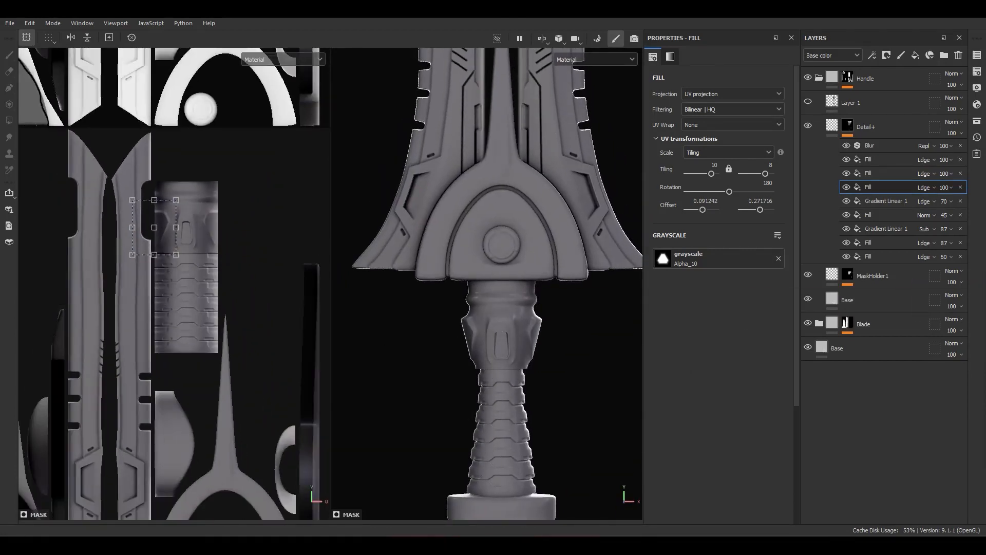
# Step: Make Layer 1 visible again and bring its painted guide lines on the pommel into close view
pyautogui.keyDown('alt'); pyautogui.moveTo(496, 346); pyautogui.dragTo(489, 237, button='middle'); pyautogui.keyUp('alt')
pyautogui.scroll(3, 490, 368)
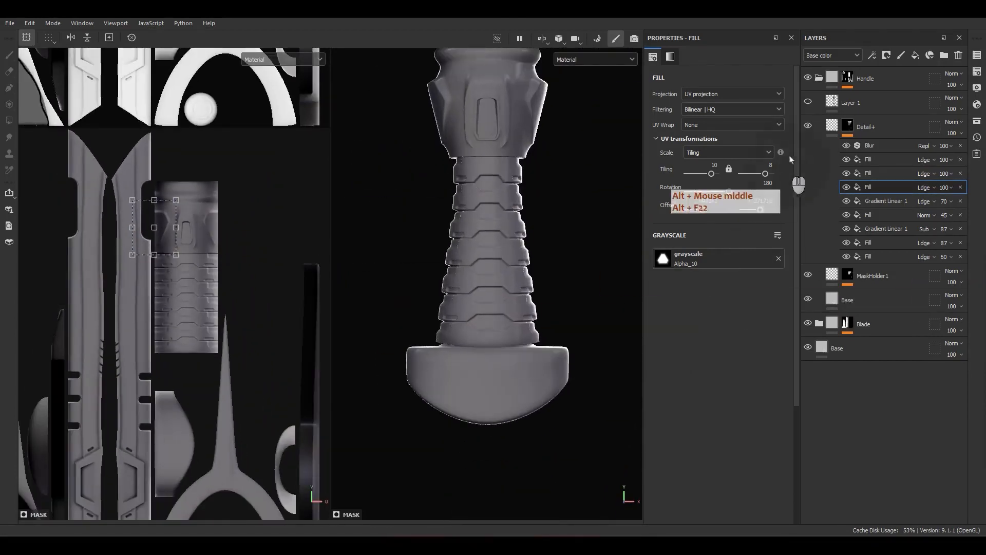
pyautogui.click(807, 102)
pyautogui.scroll(5, 514, 411)
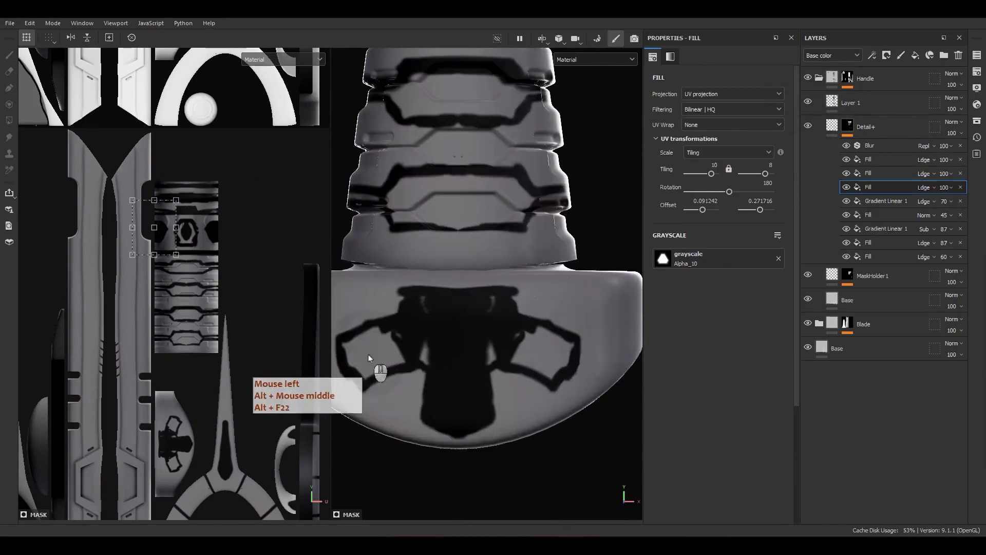
# Step: Collapse the Detail+ effects, add a paint layer above MaskHolder1 and name it MaskHolder2
pyautogui.click(830, 126)
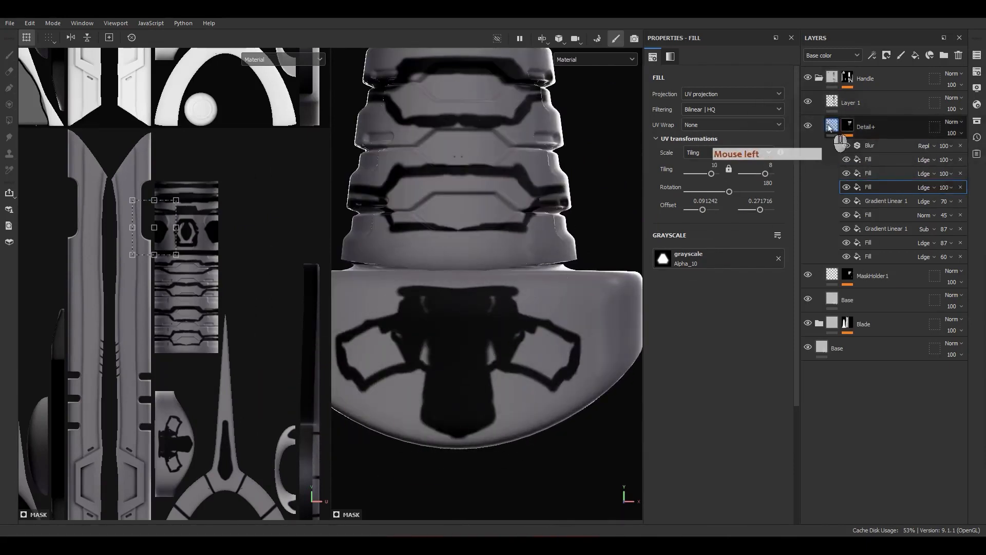
pyautogui.click(830, 127)
pyautogui.click(879, 156)
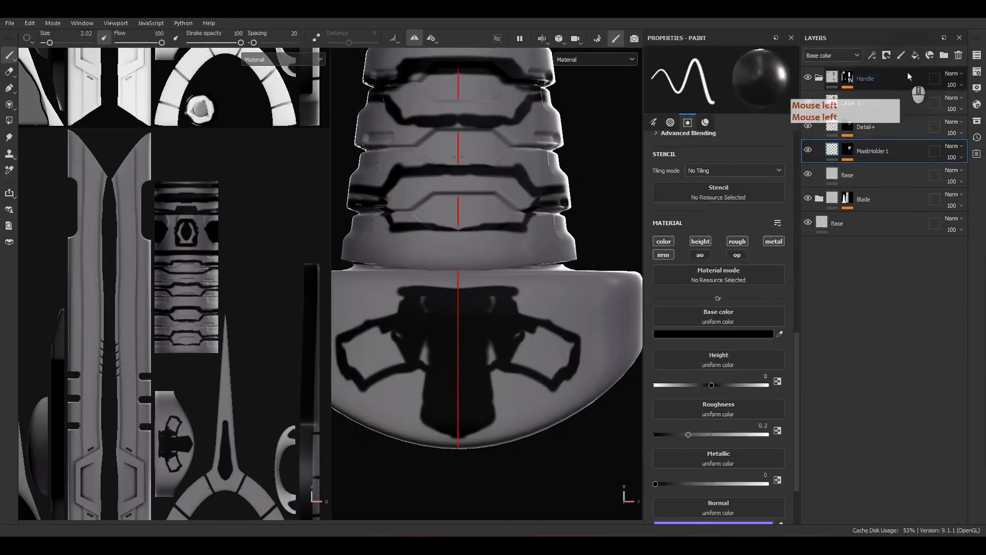
pyautogui.click(901, 57)
pyautogui.doubleClick(851, 155)
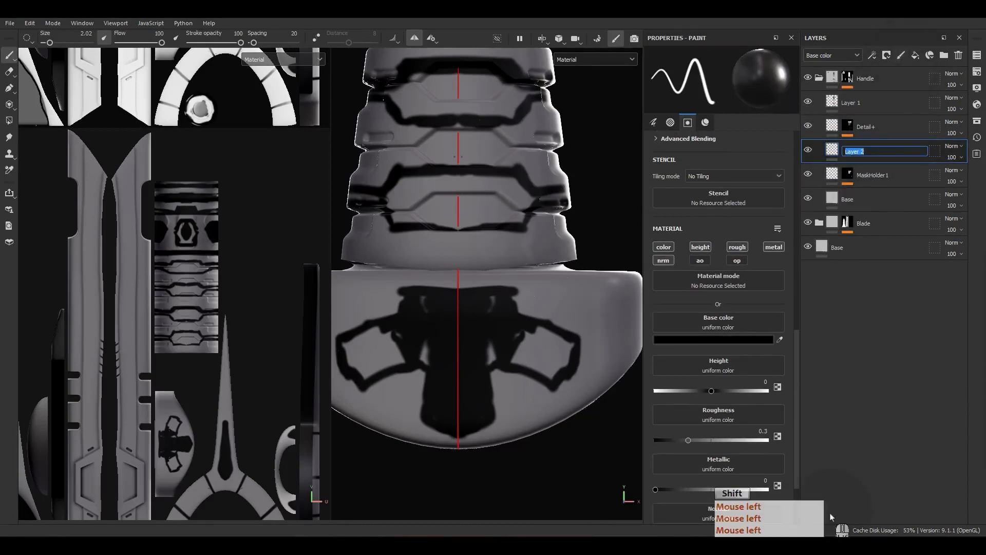
pyautogui.write('MAS')
pyautogui.press('BackSpace')
pyautogui.press('BackSpace')
pyautogui.press('BackSpace')
pyautogui.write('Mas')
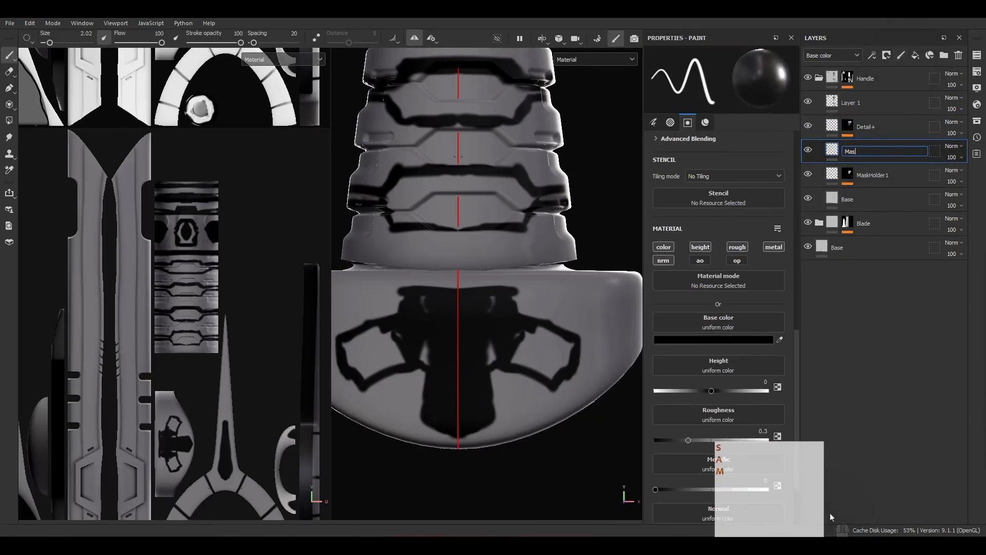
pyautogui.write('kHolder2')
pyautogui.press('Return')
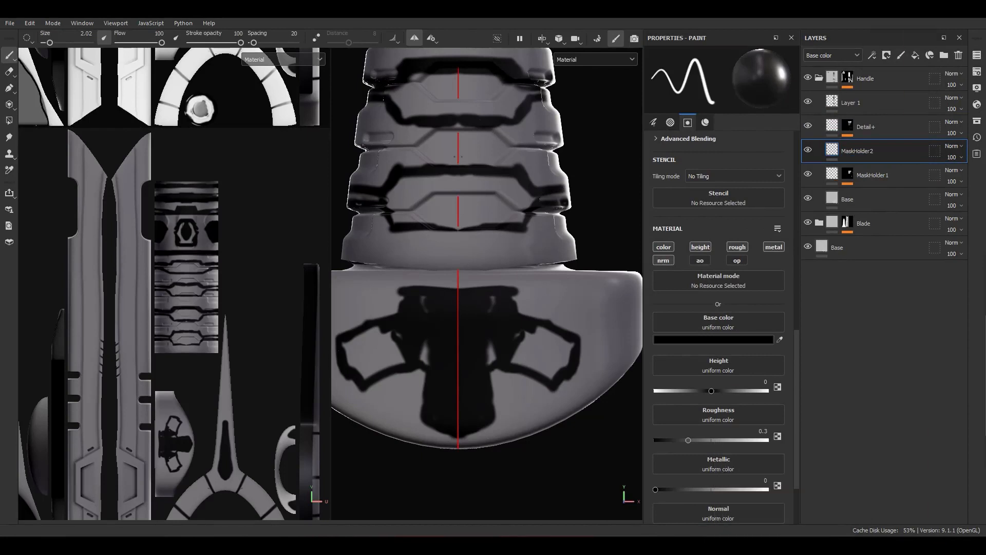
# Step: Add a black mask to MaskHolder2, display the mask alone and add a fill effect to it
pyautogui.rightClick(865, 150)
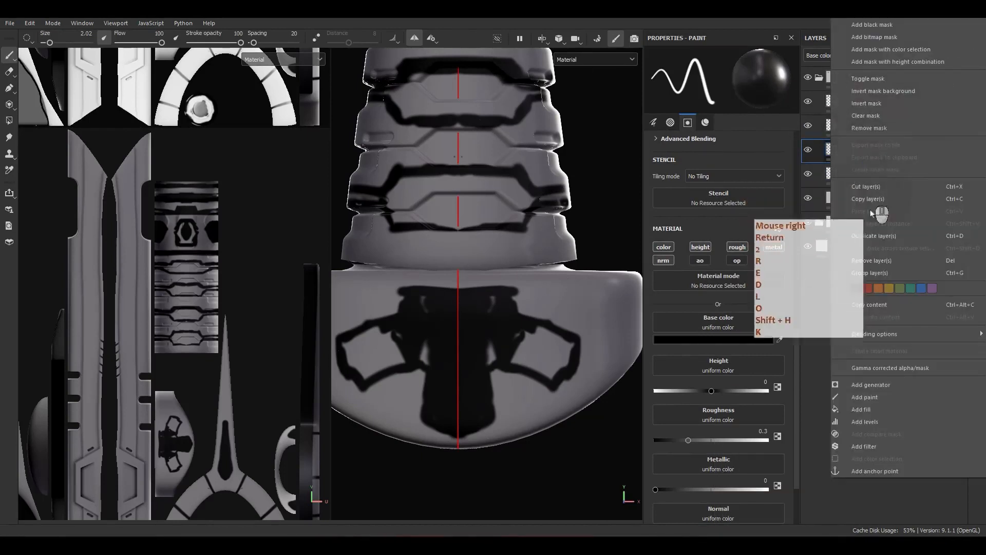
pyautogui.click(879, 32)
pyautogui.keyDown('alt'); pyautogui.click(847, 152); pyautogui.keyUp('alt')
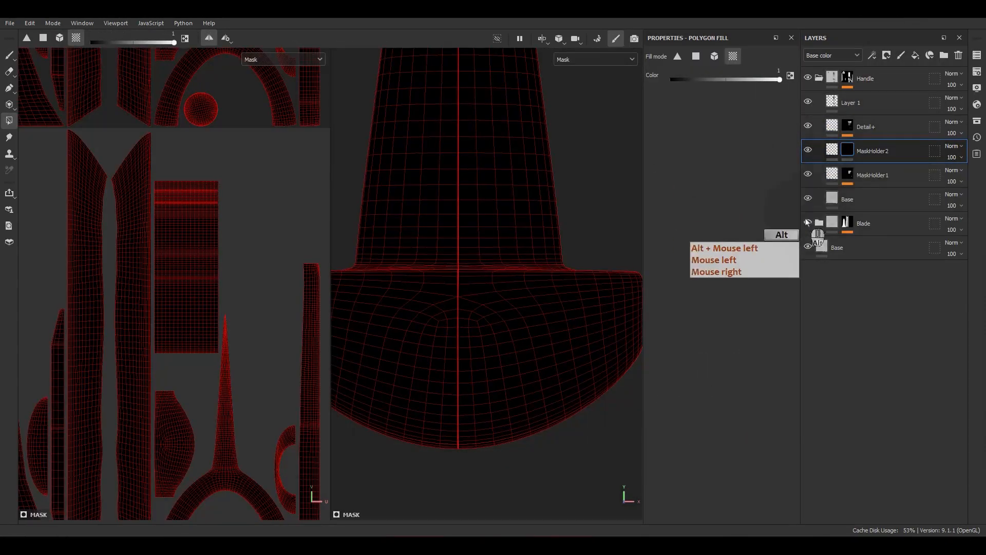
pyautogui.rightClick(848, 156)
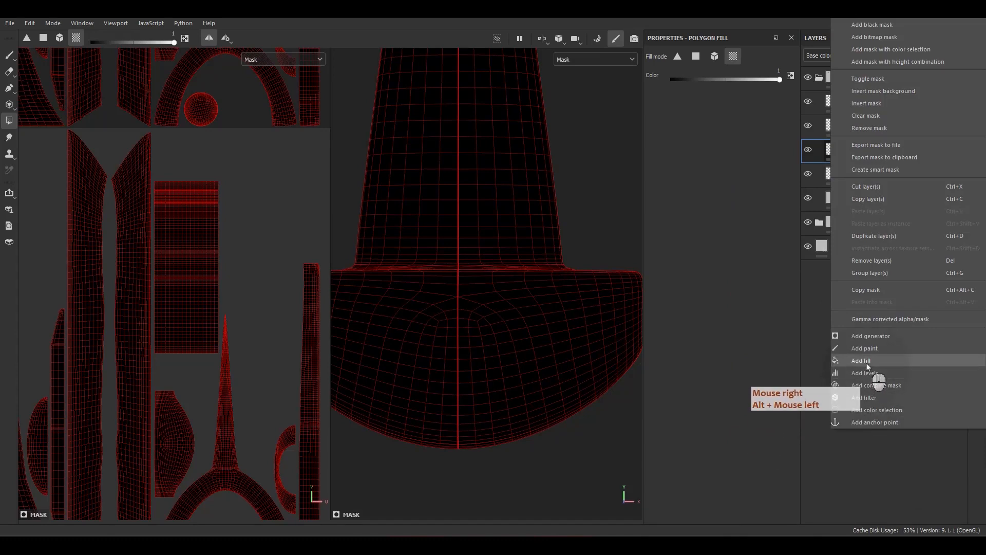
pyautogui.click(861, 360)
# Step: Assign Gradient Linear 1 as the grayscale source of the MaskHolder2 mask fill
pyautogui.press('f')
pyautogui.scroll(5, 443, 409)
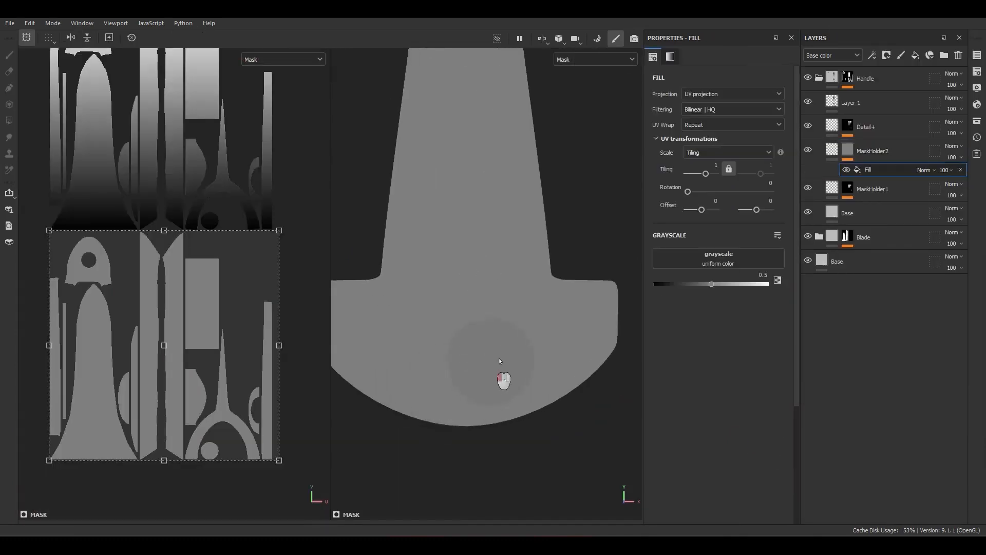
pyautogui.keyDown('alt'); pyautogui.moveTo(500, 361); pyautogui.dragTo(562, 330); pyautogui.keyUp('alt')
pyautogui.keyDown('alt'); pyautogui.moveTo(561, 331); pyautogui.dragTo(513, 396, button='right'); pyautogui.keyUp('alt')
pyautogui.keyDown('alt'); pyautogui.moveTo(513, 396); pyautogui.dragTo(511, 370, button='middle'); pyautogui.keyUp('alt')
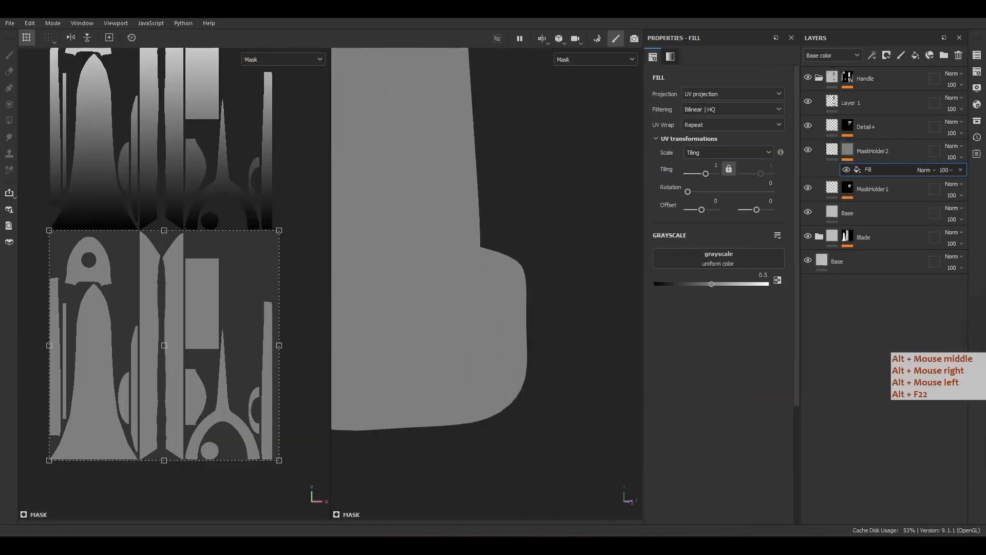
pyautogui.moveTo(493, 279)
pyautogui.mouseDown()
pyautogui.moveTo(515, 279)
pyautogui.moveTo(524, 320)
pyautogui.moveTo(505, 375)
pyautogui.moveTo(507, 363)
pyautogui.mouseUp()
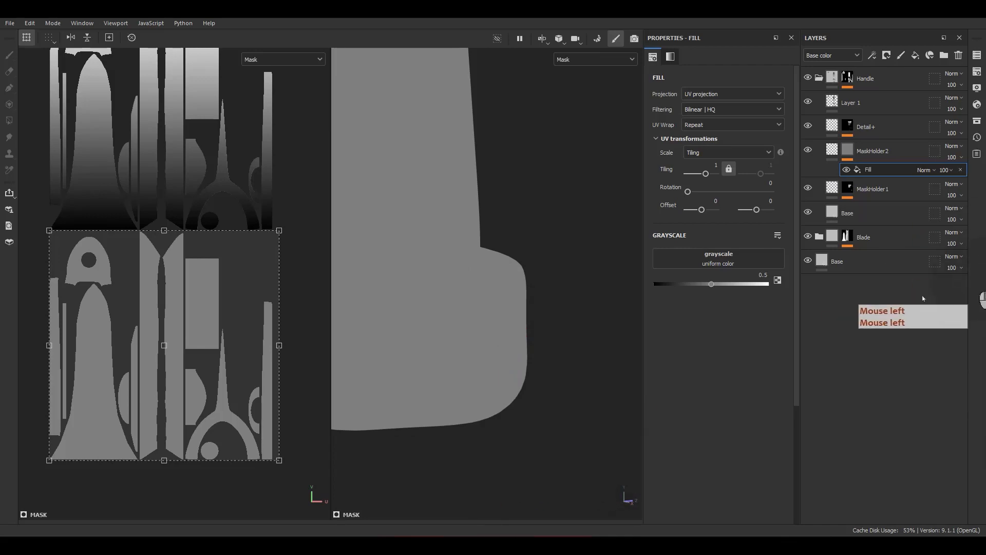
pyautogui.click(718, 258)
pyautogui.doubleClick(804, 362)
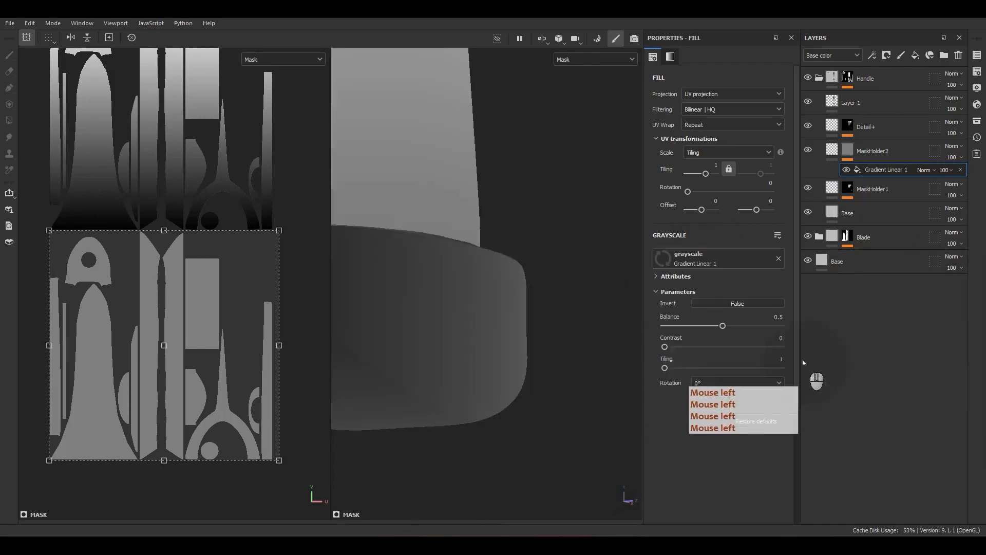
# Step: Set the UV wrap of the MaskHolder2 gradient fill to None with the whole sword in view
pyautogui.keyDown('alt'); pyautogui.moveTo(526, 283); pyautogui.dragTo(437, 313); pyautogui.keyUp('alt')
pyautogui.press('f')
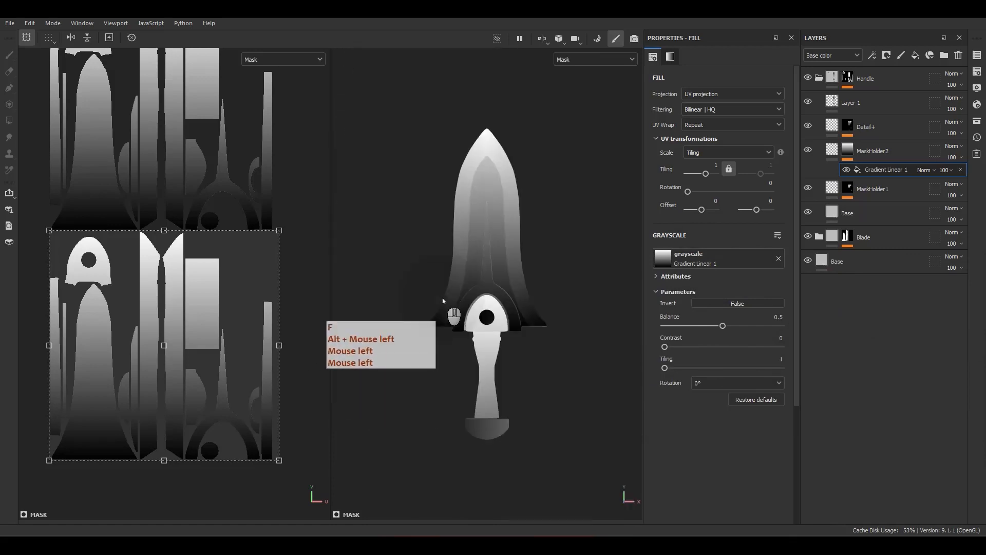
pyautogui.click(687, 125)
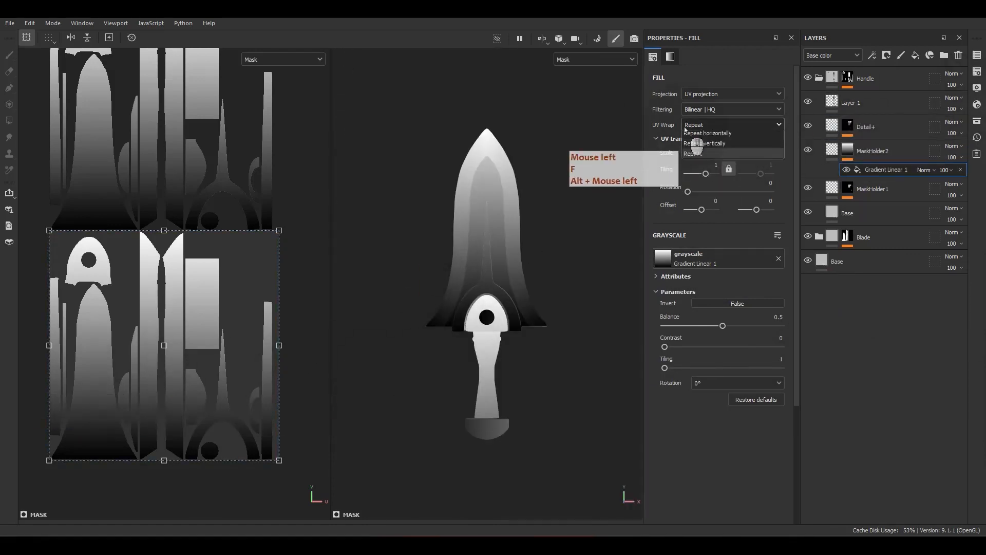
pyautogui.click(685, 128)
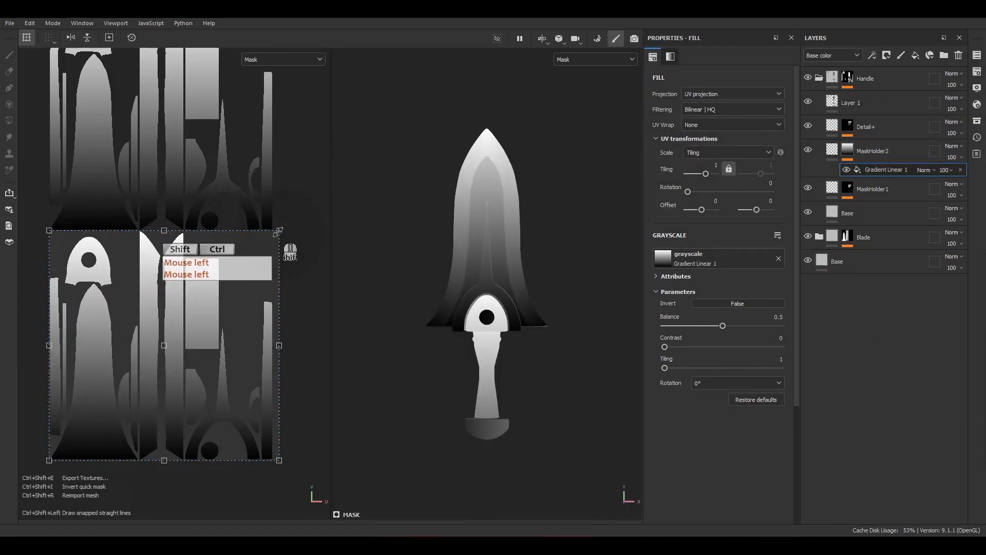
# Step: Shrink the gradient fill to a tiling of about -17.07, rotate it to 270° and place it on the pommel's UV island
pyautogui.keyDown('ctrl'); pyautogui.keyDown('shift'); pyautogui.moveTo(278, 233); pyautogui.dragTo(231, 415); pyautogui.keyUp('shift'); pyautogui.keyUp('ctrl')
pyautogui.scroll(3, 199, 419)
pyautogui.keyDown('ctrl'); pyautogui.keyDown('shift'); pyautogui.moveTo(246, 365); pyautogui.dragTo(272, 383); pyautogui.keyUp('shift'); pyautogui.keyUp('ctrl')
pyautogui.scroll(3, 208, 406)
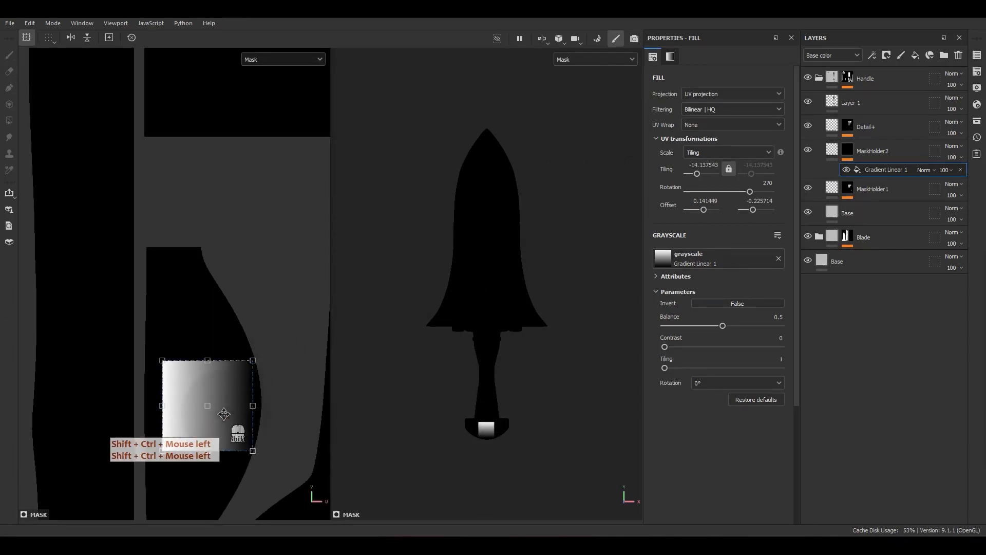
pyautogui.moveTo(220, 416); pyautogui.dragTo(214, 417)
pyautogui.keyDown('ctrl'); pyautogui.keyDown('shift'); pyautogui.moveTo(245, 363); pyautogui.dragTo(238, 377); pyautogui.keyUp('shift'); pyautogui.keyUp('ctrl')
pyautogui.moveTo(207, 424); pyautogui.dragTo(206, 429)
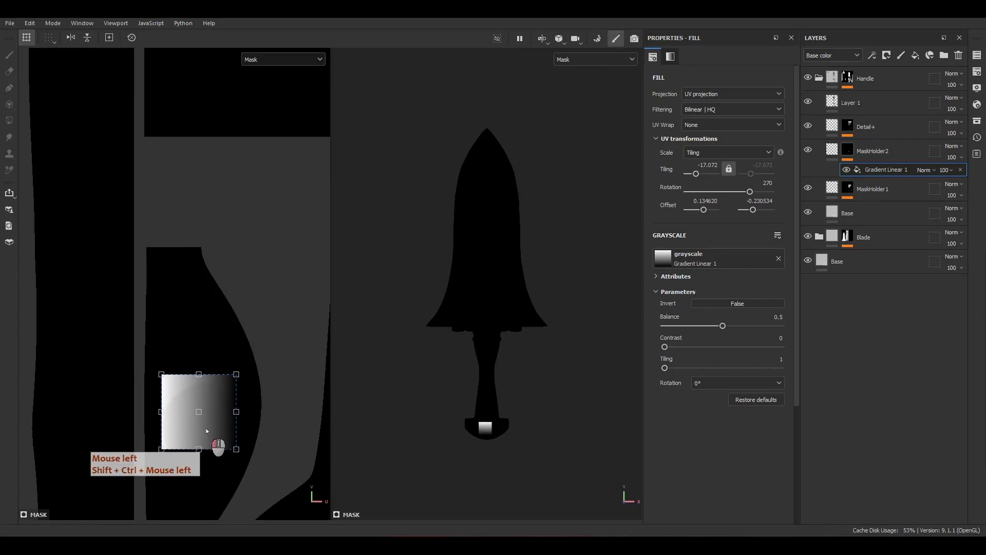
pyautogui.scroll(2, 251, 411)
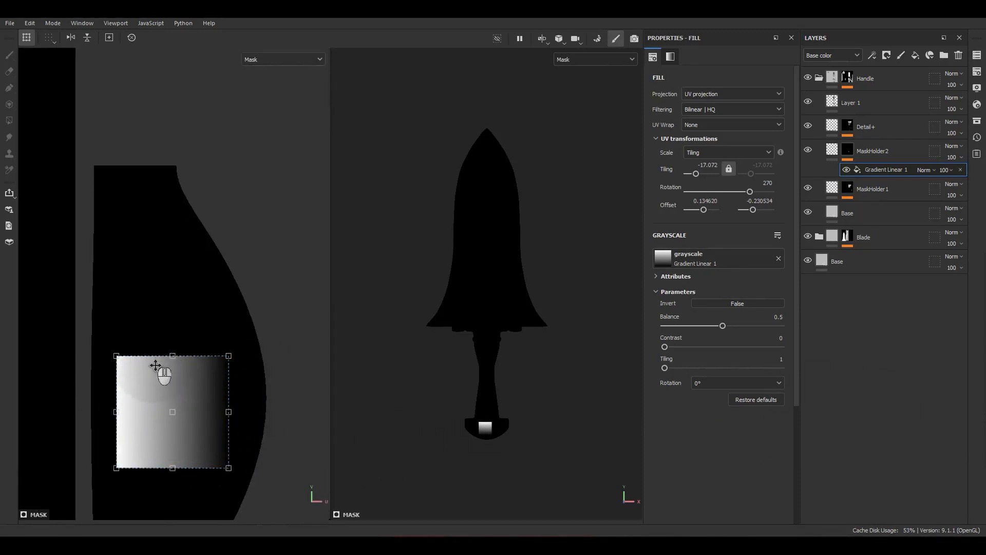
# Step: Add a fill effect above Gradient Linear 1 in the MaskHolder2 mask and assign Alpha_08 as its grayscale source
pyautogui.rightClick(865, 181)
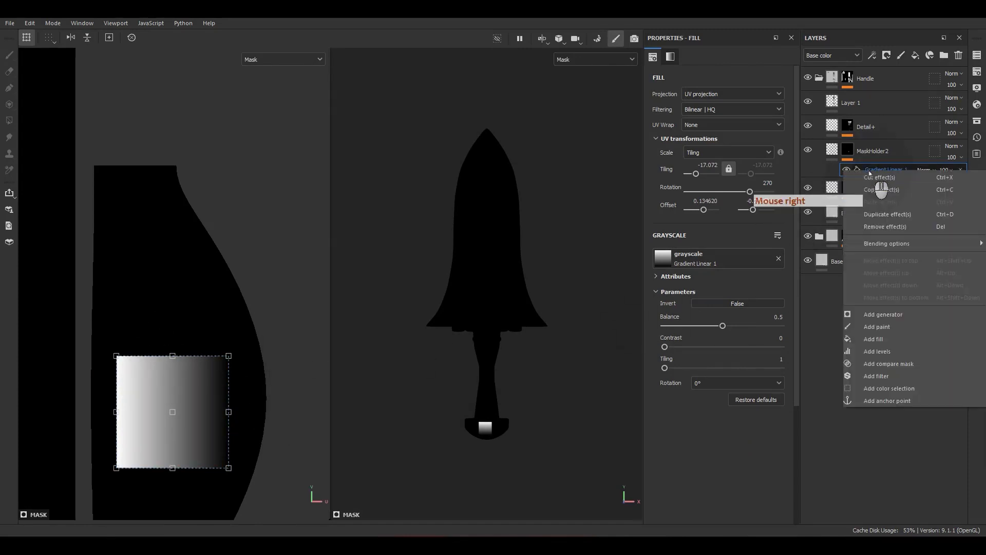
pyautogui.click(881, 339)
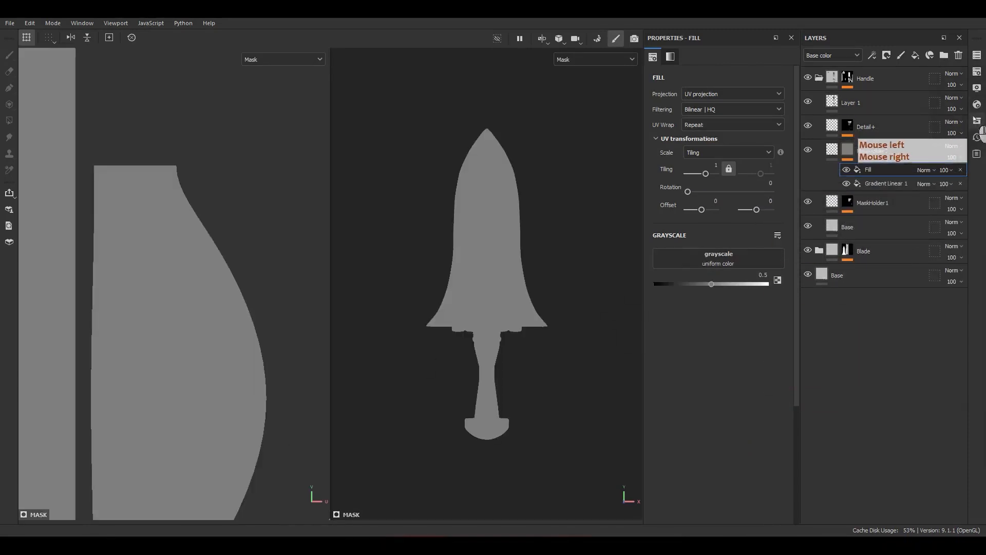
pyautogui.click(976, 121)
pyautogui.moveTo(917, 126); pyautogui.dragTo(561, 127)
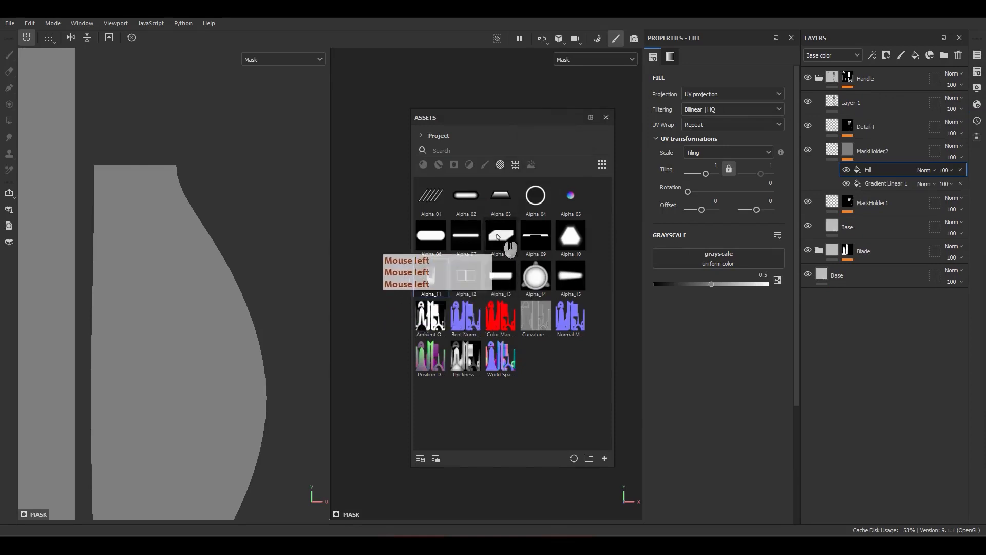
pyautogui.moveTo(501, 234); pyautogui.dragTo(735, 259)
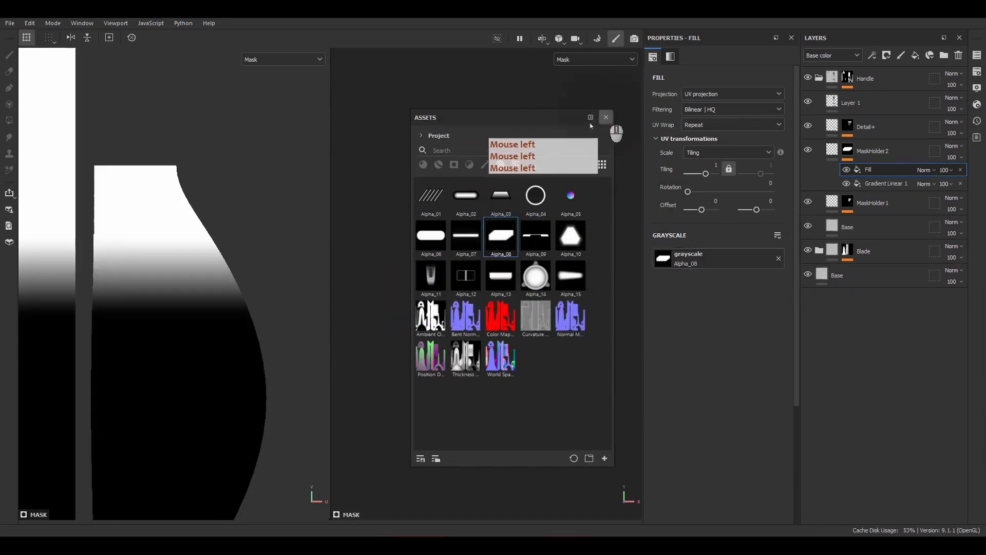
pyautogui.click(606, 118)
# Step: Set the Alpha_08 fill's UV wrap to None, scale it to a tiling of about 5.86 and move it onto the pommel's UV island
pyautogui.click(719, 125)
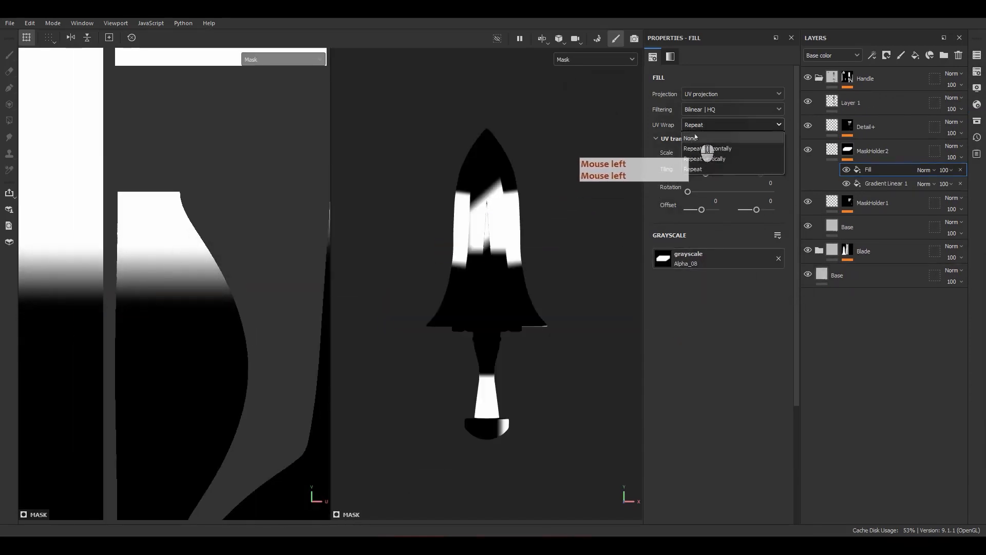
pyautogui.click(691, 138)
pyautogui.scroll(-5, 235, 310)
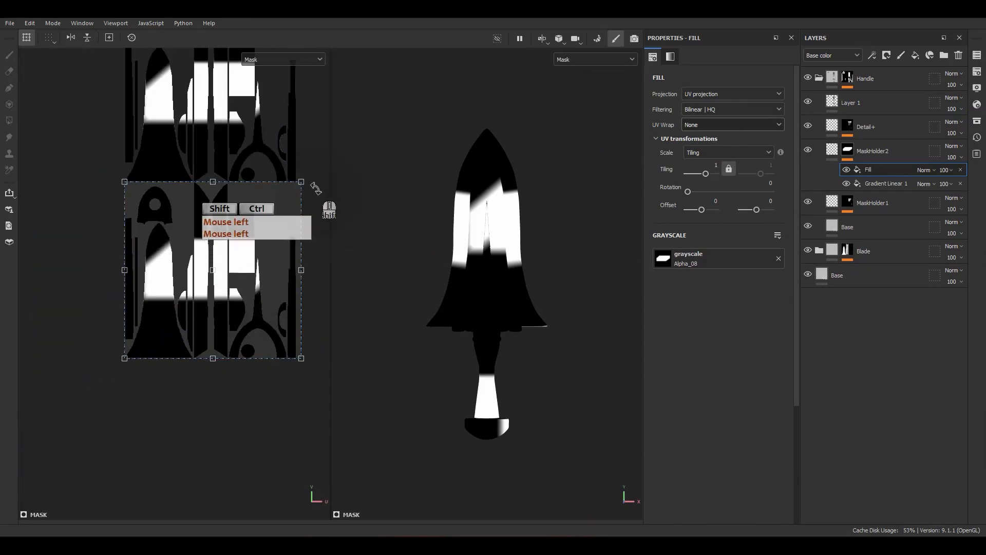
pyautogui.keyDown('ctrl'); pyautogui.keyDown('shift'); pyautogui.moveTo(301, 182); pyautogui.dragTo(292, 419); pyautogui.keyUp('shift'); pyautogui.keyUp('ctrl')
pyautogui.scroll(5, 213, 273)
pyautogui.hotkey('ctrl', 'z')
pyautogui.moveTo(223, 276); pyautogui.dragTo(299, 389)
# Step: Set the Alpha_08 fill's blending to Subtract and position it to cut the lower corner of the pommel gradient
pyautogui.click(924, 169)
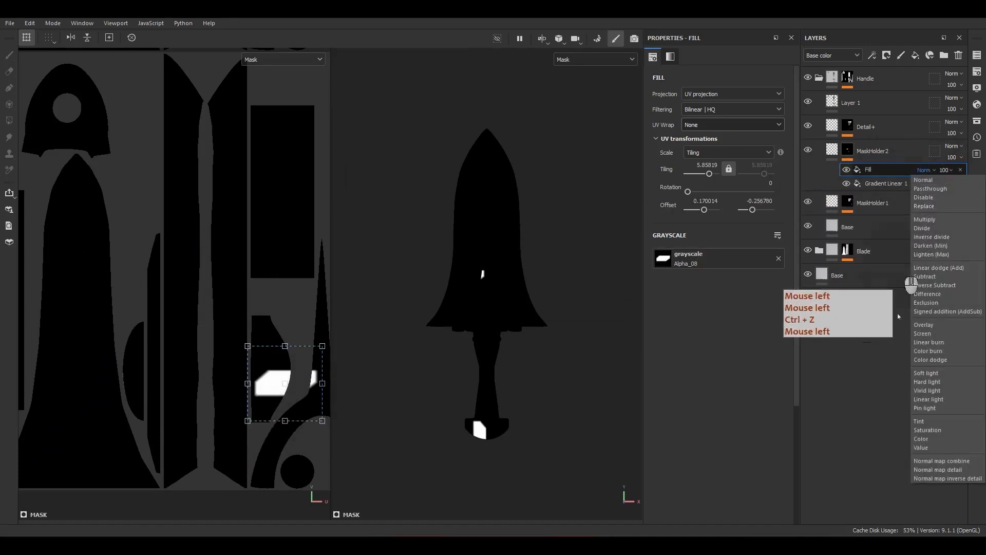
pyautogui.click(928, 277)
pyautogui.scroll(3, 263, 410)
pyautogui.keyDown('alt'); pyautogui.moveTo(299, 410); pyautogui.dragTo(245, 411, button='middle'); pyautogui.keyUp('alt')
pyautogui.scroll(2, 247, 412)
pyautogui.moveTo(252, 412)
pyautogui.mouseDown()
pyautogui.moveTo(292, 416)
pyautogui.moveTo(257, 431)
pyautogui.mouseUp()
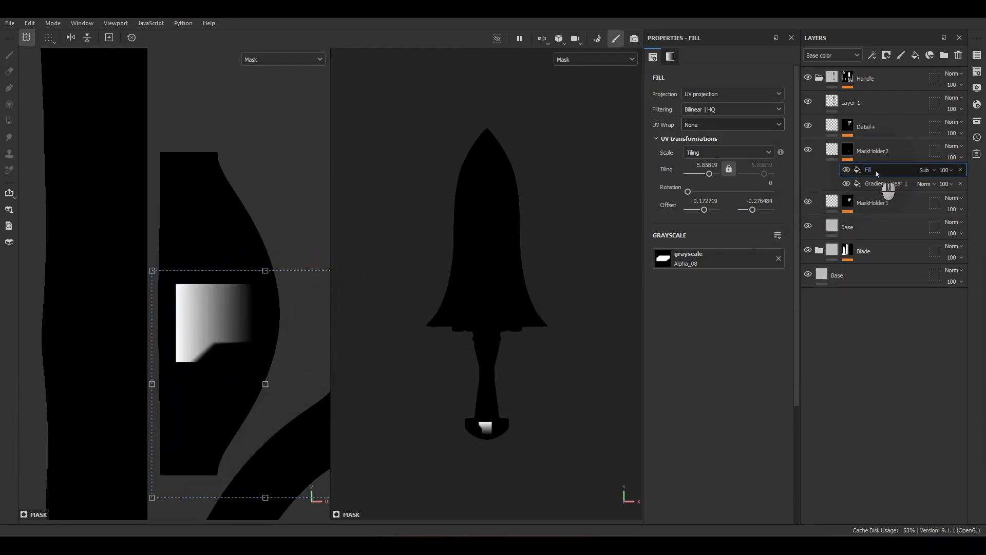
# Step: Duplicate the subtracting fill, flip its vertical tiling to -5.85819 and position it to mirror the cut on the gradient's upper corner
pyautogui.hotkey('ctrl', 'd')
pyautogui.keyDown('shift'); pyautogui.moveTo(253, 398); pyautogui.dragTo(243, 206); pyautogui.keyUp('shift')
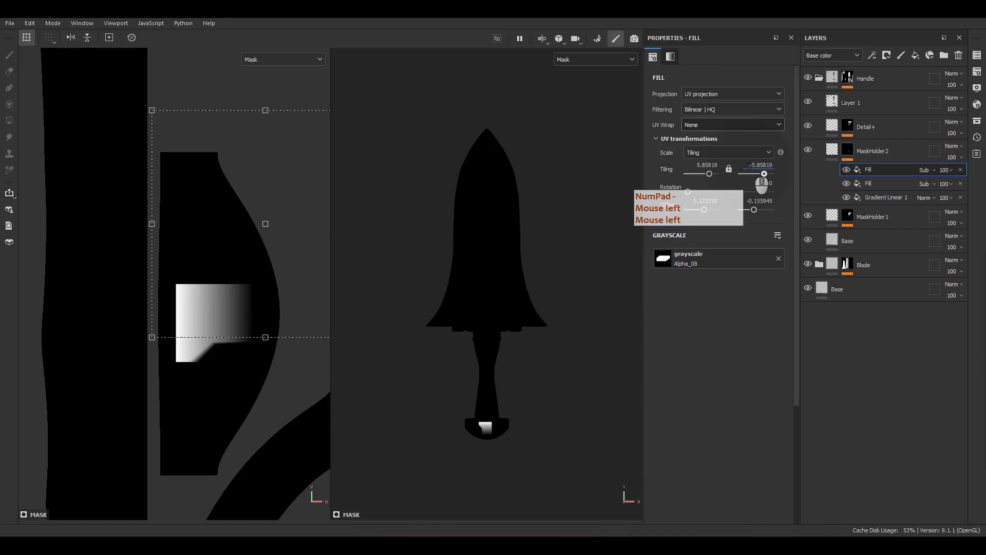
pyautogui.scroll(2, 176, 324)
pyautogui.keyDown('shift'); pyautogui.moveTo(273, 195); pyautogui.dragTo(277, 247); pyautogui.keyUp('shift')
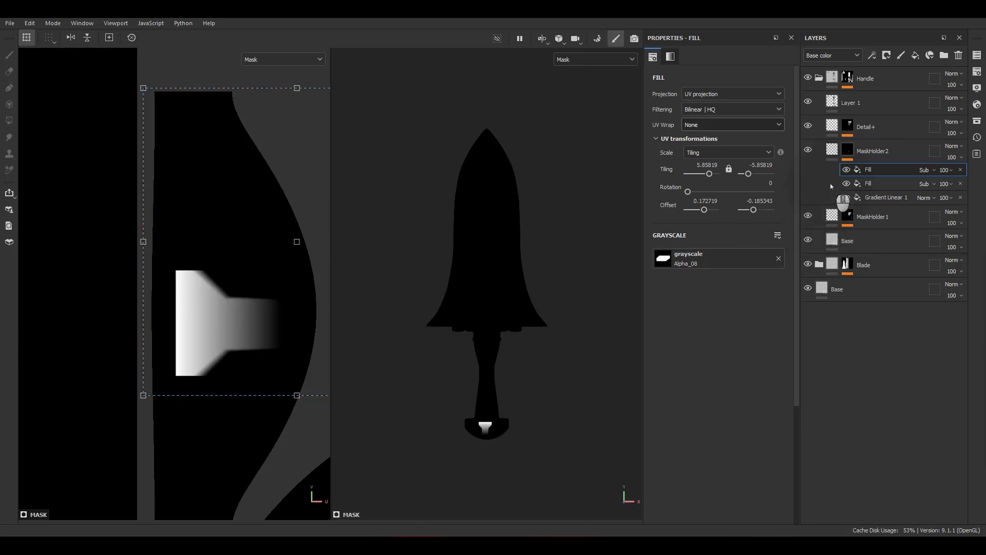
pyautogui.scroll(1, 288, 303)
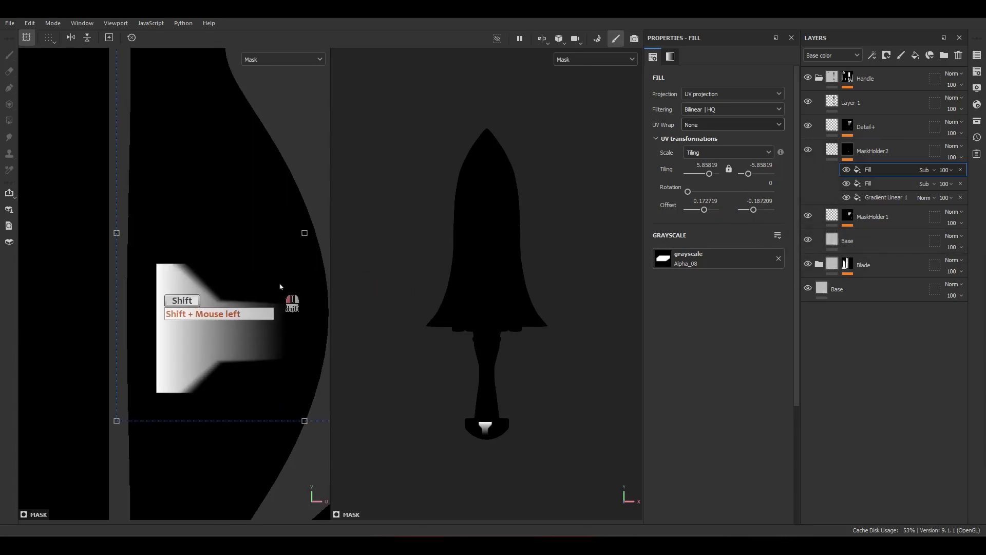
pyautogui.scroll(-3, 207, 361)
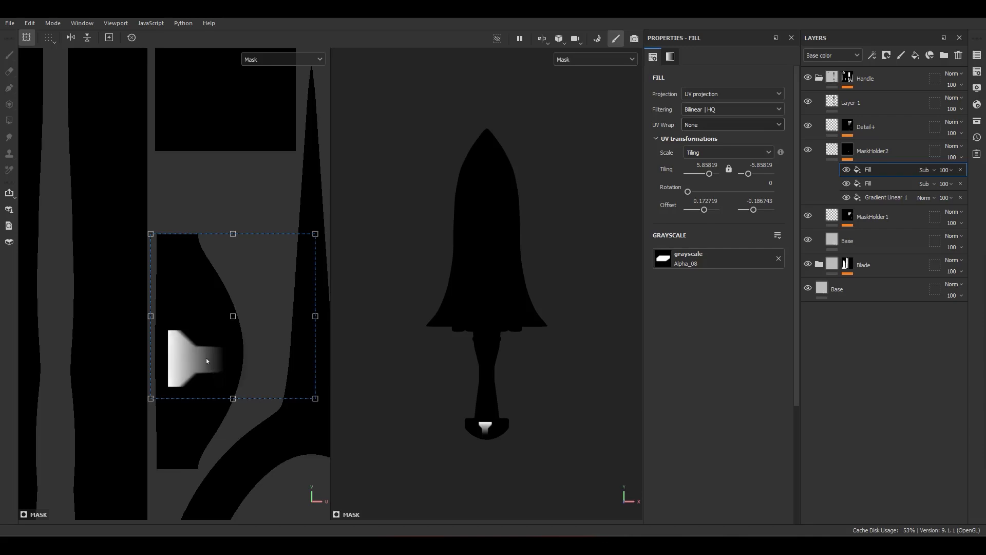
pyautogui.scroll(3, 212, 362)
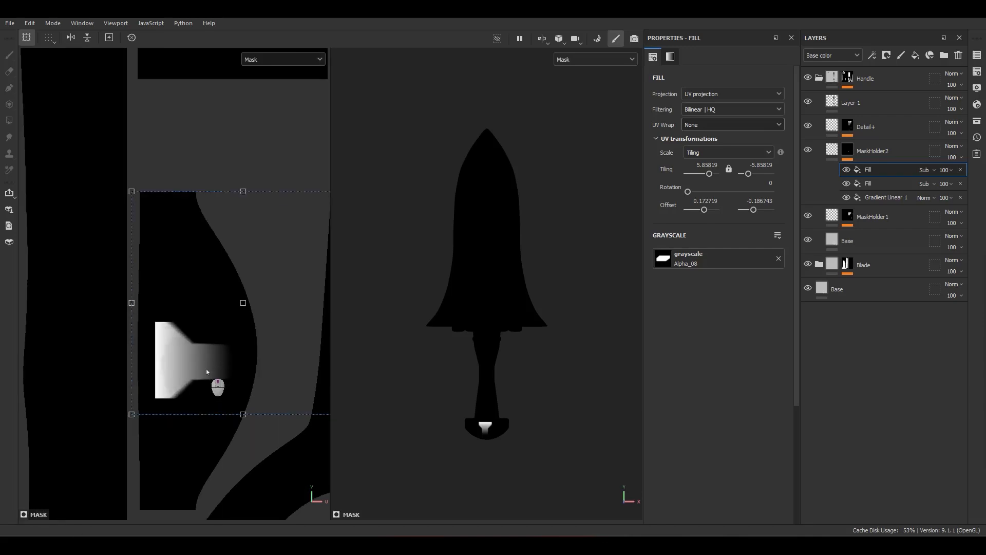
pyautogui.moveTo(211, 360); pyautogui.dragTo(211, 362)
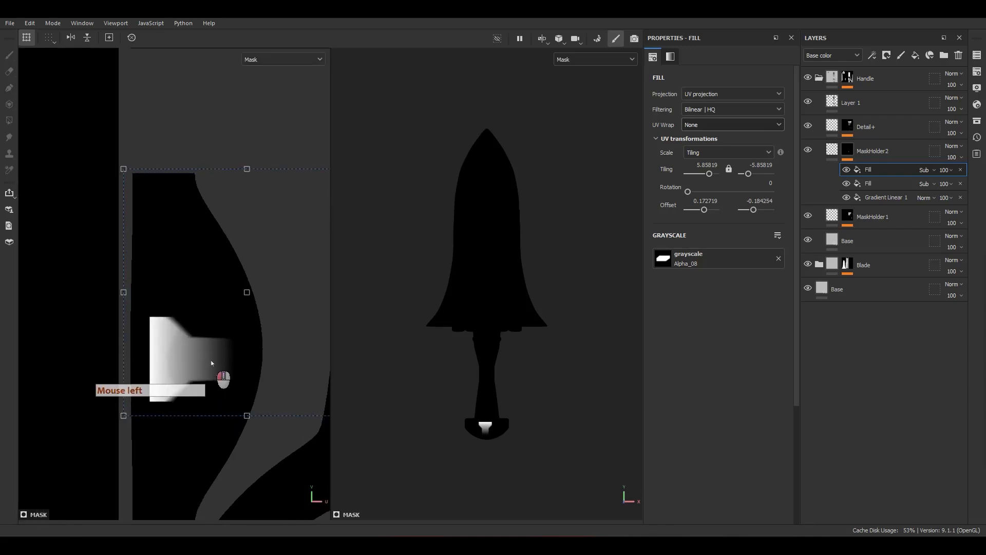
# Step: Stretch Gradient Linear 1 toward the pommel's outer edge and narrow it symmetrically to a tiling of about -17.9 by -14.37
pyautogui.click(886, 197)
pyautogui.moveTo(237, 359); pyautogui.dragTo(250, 359)
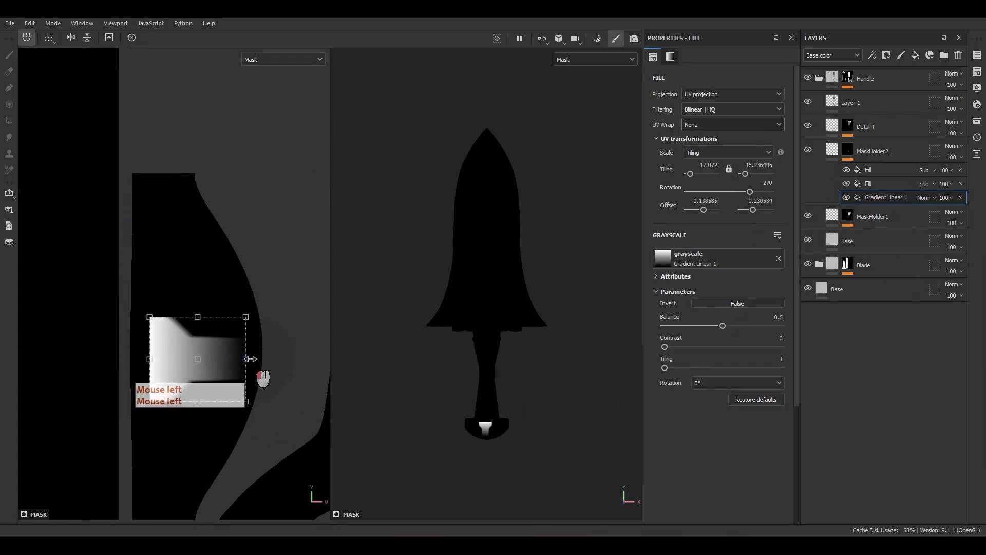
pyautogui.moveTo(200, 317)
pyautogui.keyDown('ctrl'); pyautogui.mouseDown()
pyautogui.moveTo(204, 303)
pyautogui.moveTo(204, 317)
pyautogui.mouseUp(); pyautogui.keyUp('ctrl')
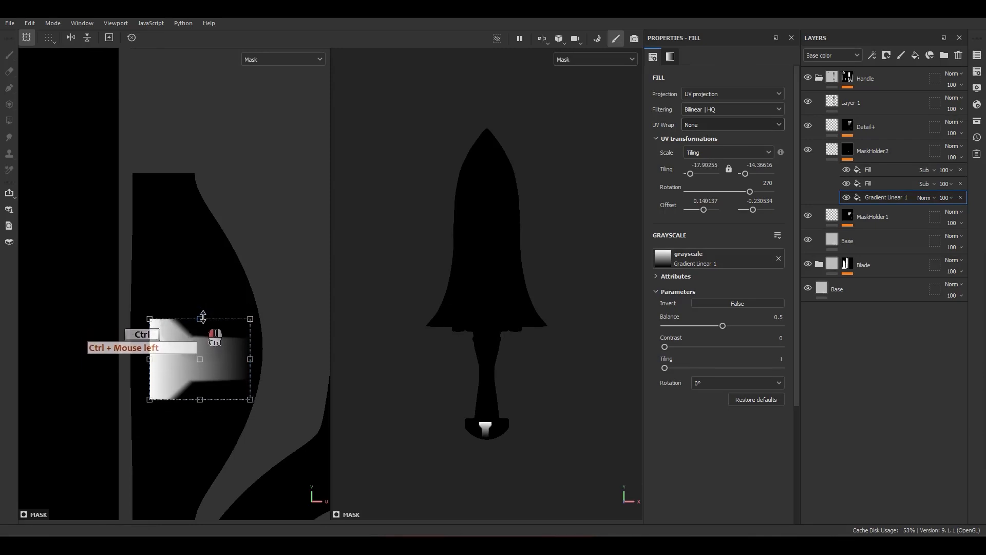
# Step: Set the opacity of Gradient Linear 1 in the MaskHolder2 mask to 30
pyautogui.click(868, 190)
pyautogui.click(869, 184)
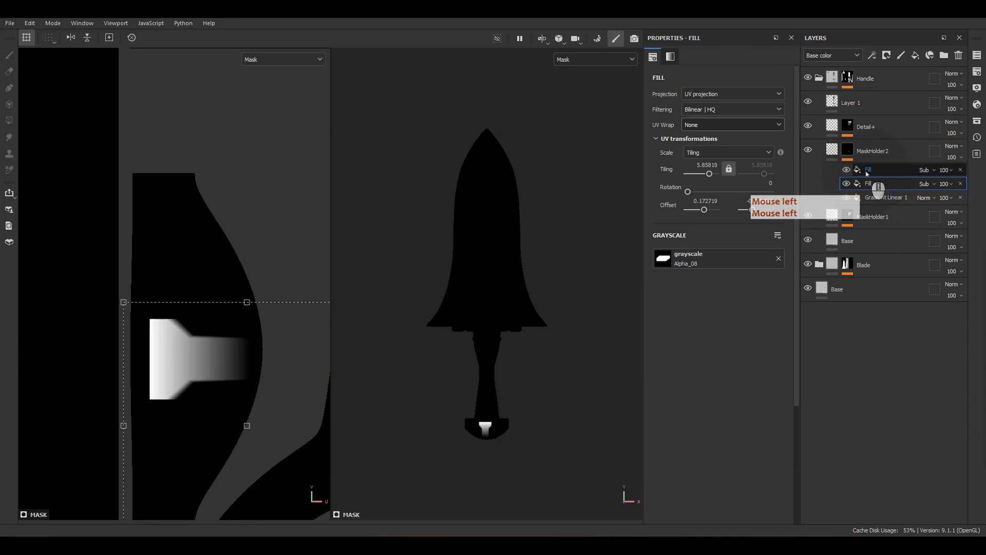
pyautogui.click(935, 198)
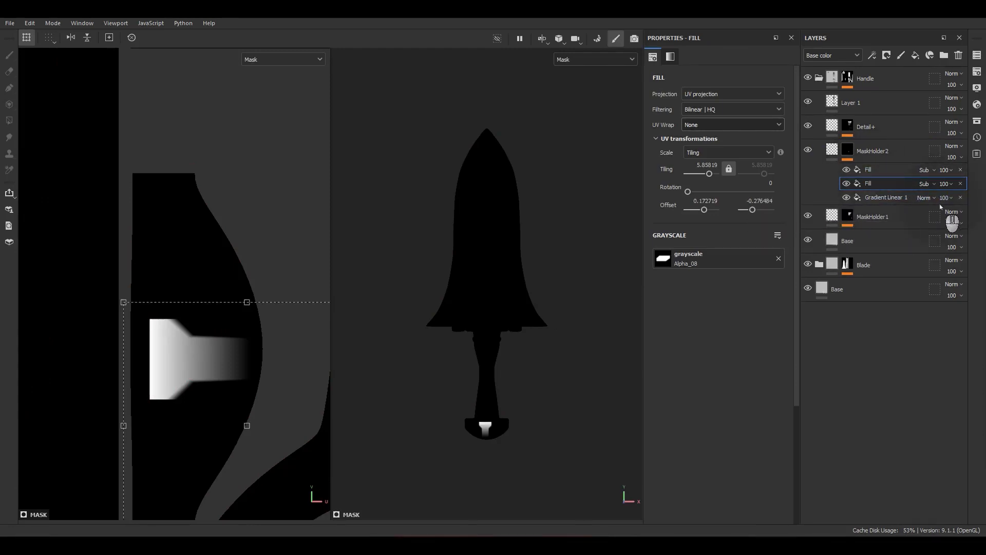
pyautogui.doubleClick(976, 207)
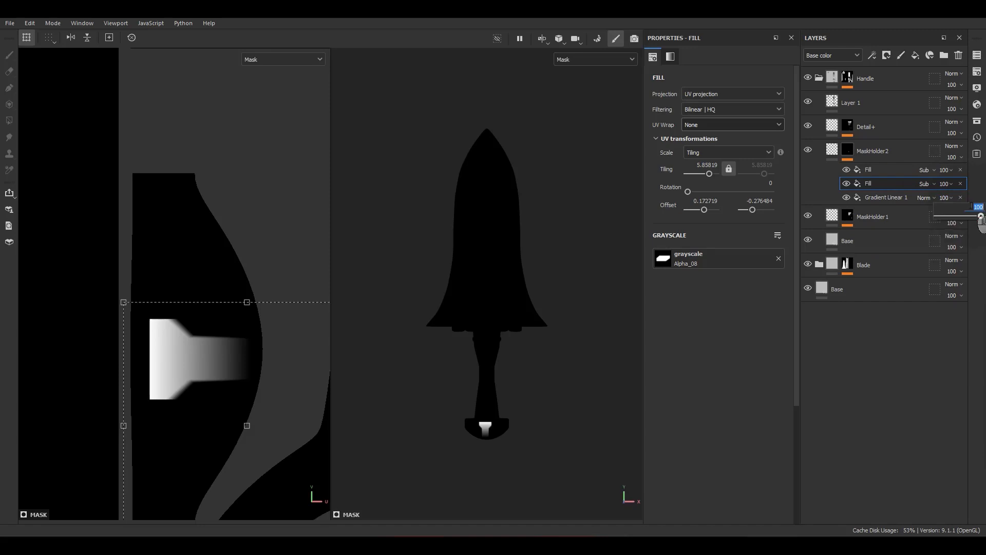
pyautogui.press('Return')
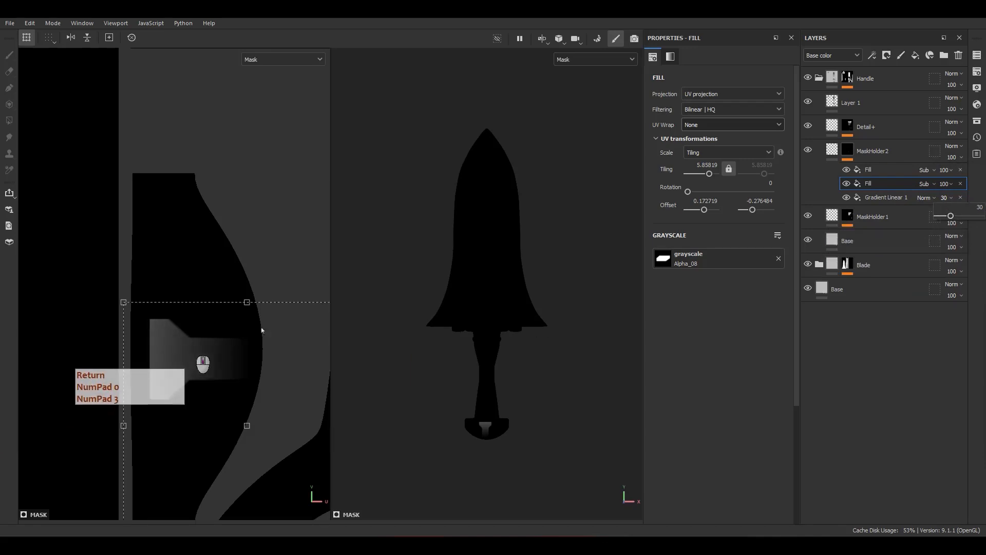
# Step: Try to add an anchor point above the subtracting fills in the MaskHolder2 mask
pyautogui.click(868, 169)
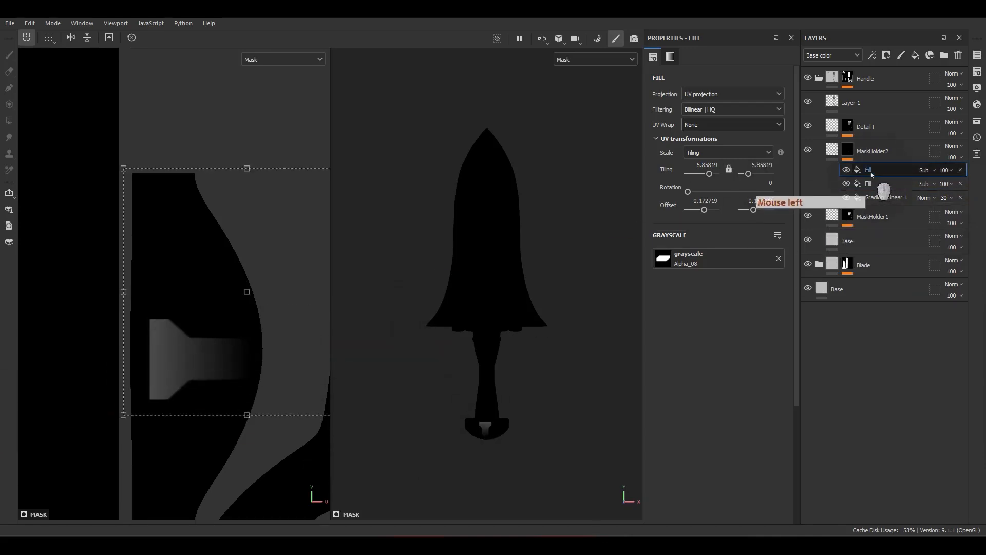
pyautogui.rightClick(850, 171)
pyautogui.click(881, 403)
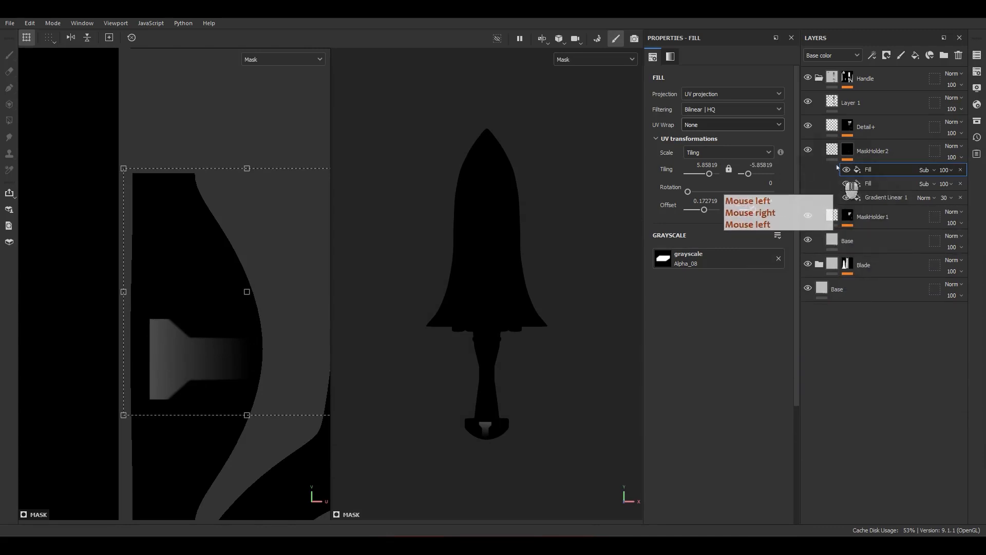
# Step: Add a fill effect to the Detail+ mask and move it below the Blur filter
pyautogui.click(873, 128)
pyautogui.click(847, 126)
pyautogui.rightClick(847, 127)
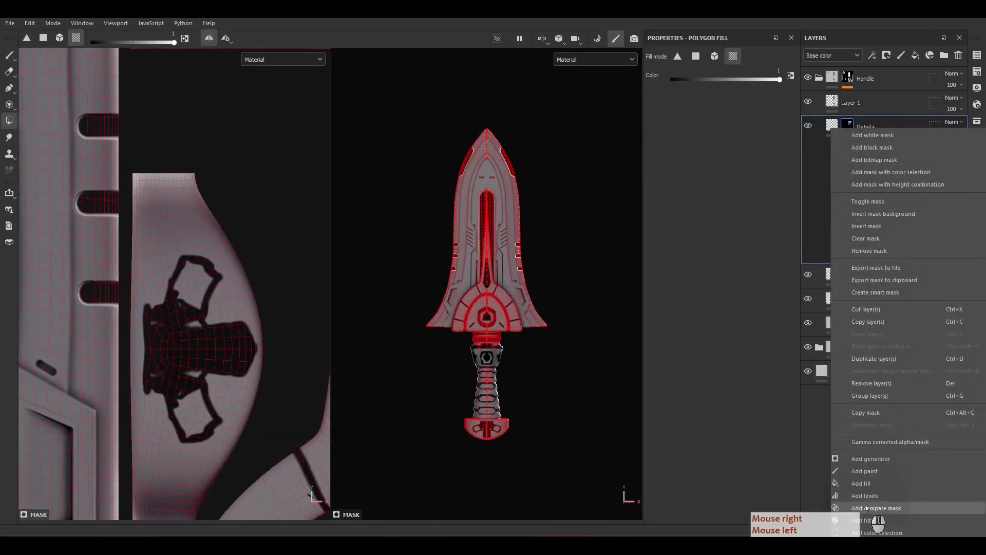
pyautogui.click(863, 483)
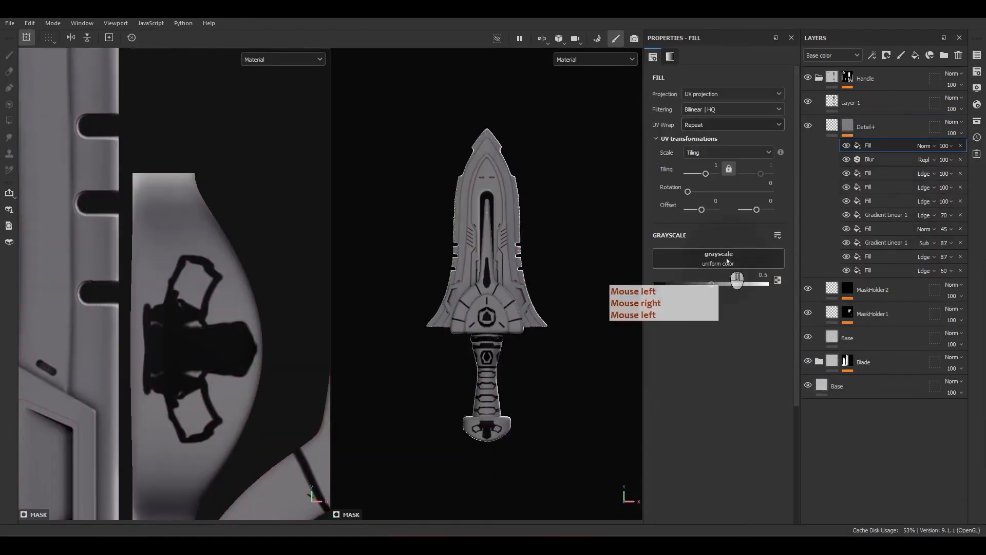
pyautogui.moveTo(881, 160)
pyautogui.mouseDown()
pyautogui.moveTo(890, 170)
pyautogui.moveTo(886, 149)
pyautogui.mouseUp()
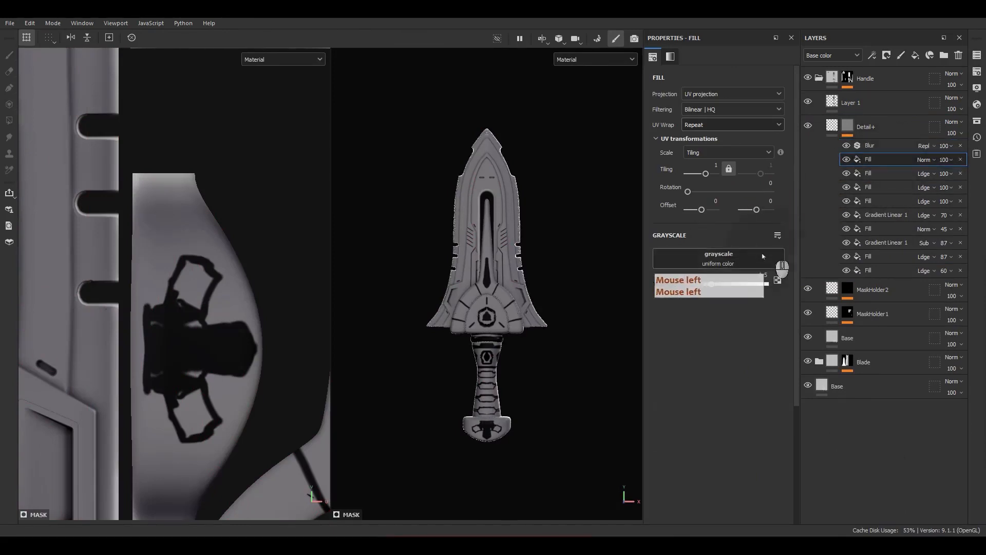
# Step: Check the available anchor points for the grayscale source of the new Detail+ fill
pyautogui.click(771, 257)
pyautogui.click(819, 261)
pyautogui.click(826, 176)
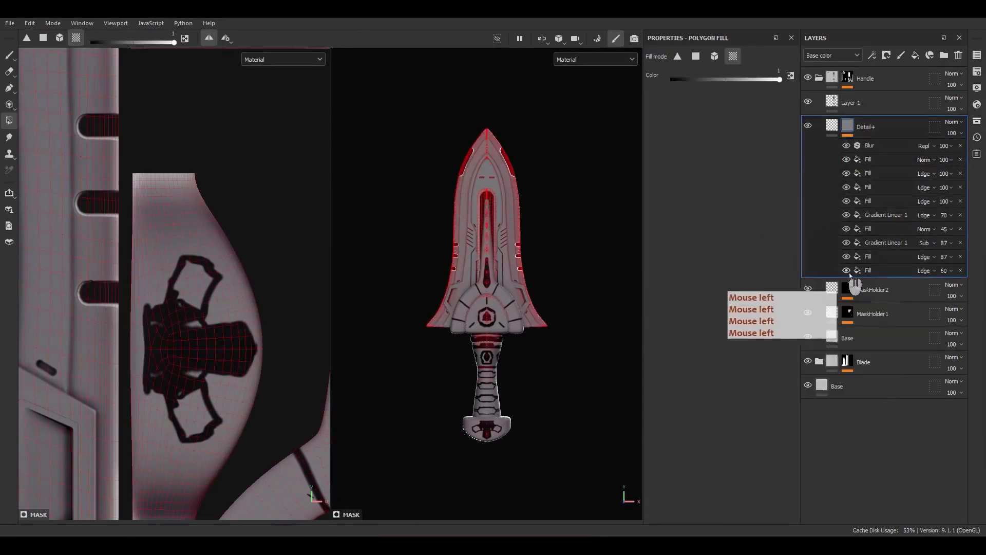
pyautogui.click(868, 160)
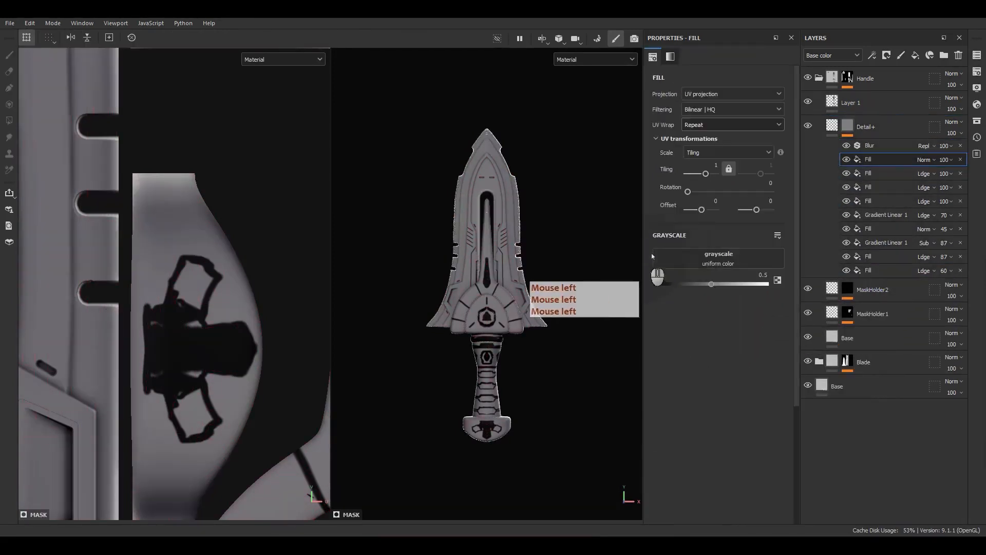
pyautogui.click(718, 257)
pyautogui.click(779, 272)
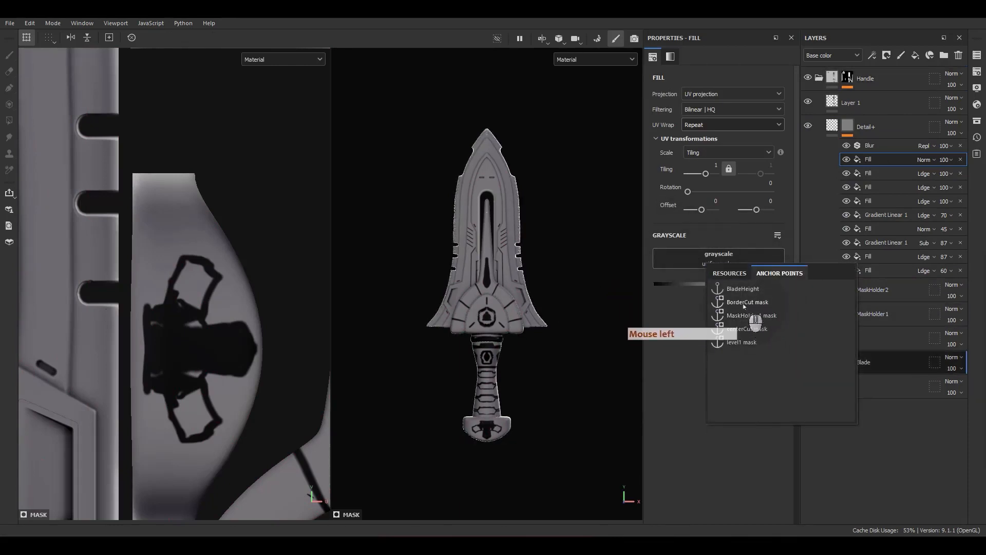
# Step: Add an anchor point above the subtracting fills in the MaskHolder2 mask
pyautogui.click(874, 306)
pyautogui.click(866, 293)
pyautogui.click(849, 297)
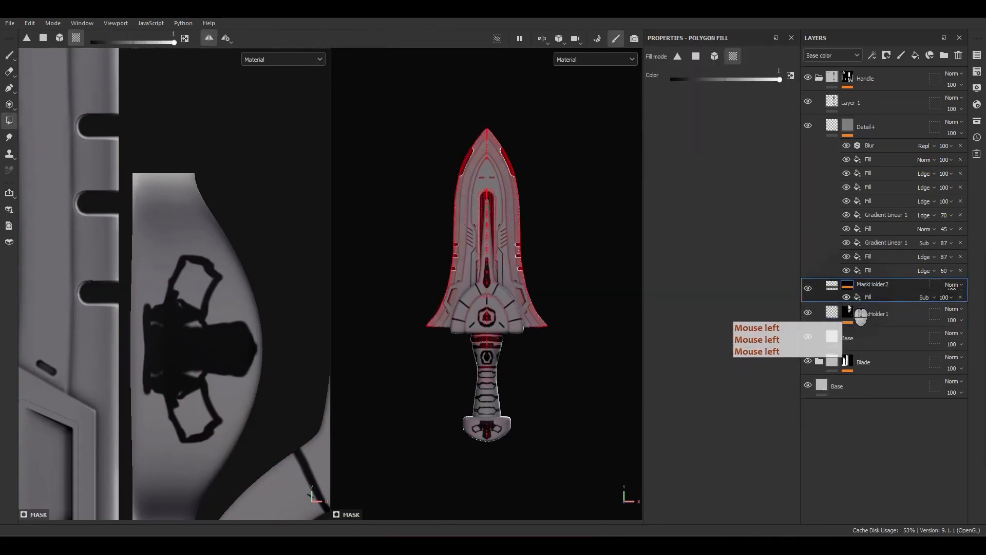
pyautogui.click(871, 308)
pyautogui.rightClick(870, 308)
pyautogui.click(884, 535)
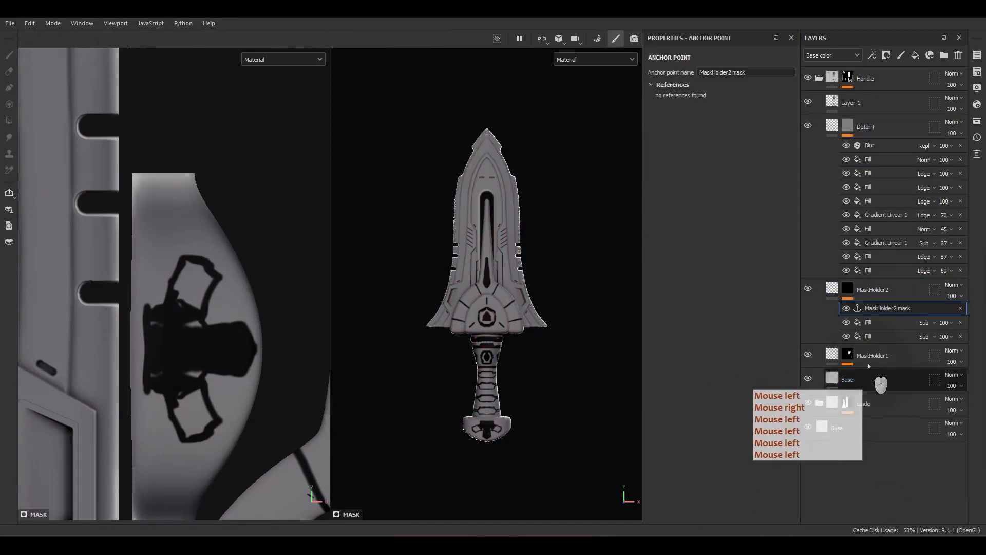
# Step: Assign the MaskHolder2 mask anchor point as the grayscale source of the new fill below Blur in the Detail+ mask
pyautogui.click(848, 368)
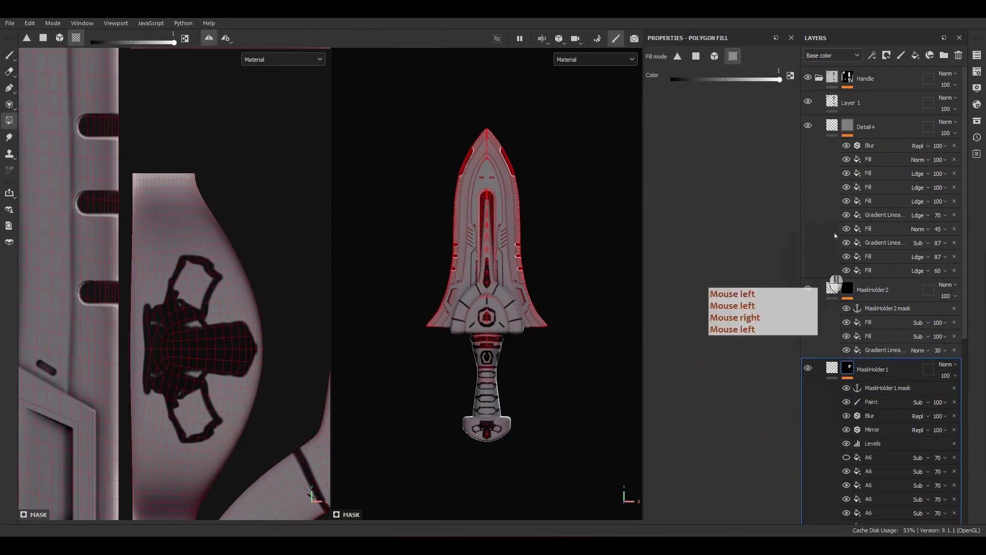
pyautogui.click(868, 146)
pyautogui.click(868, 160)
pyautogui.click(773, 259)
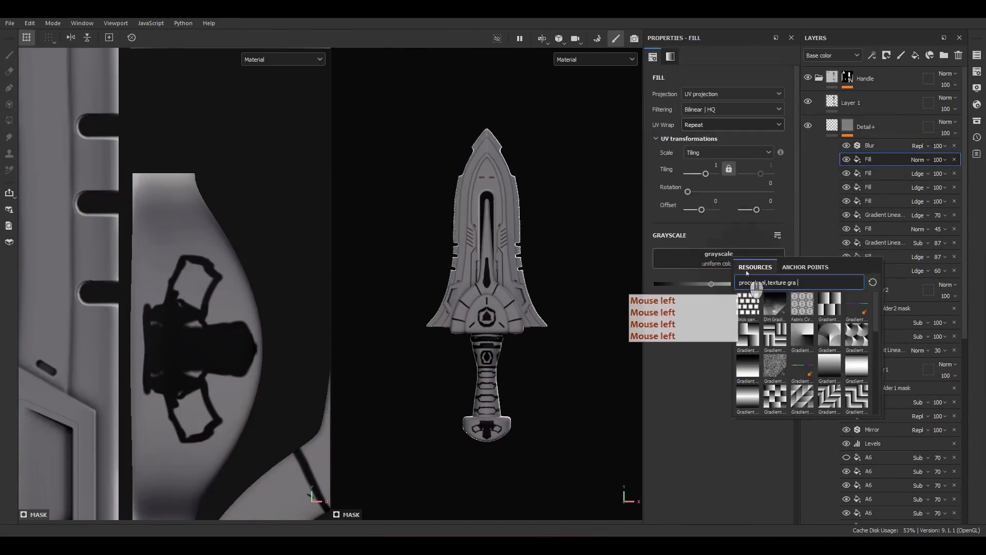
pyautogui.click(806, 267)
pyautogui.click(777, 323)
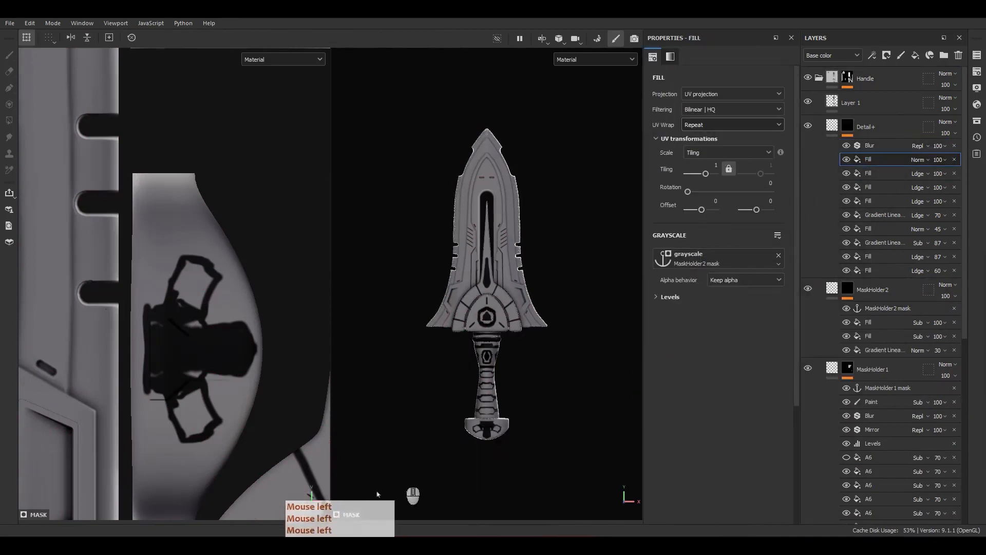
# Step: Hide Layer 1 and set the anchored Detail+ fill's blend mode to Linear dodge (Add) while viewing the mask
pyautogui.click(808, 102)
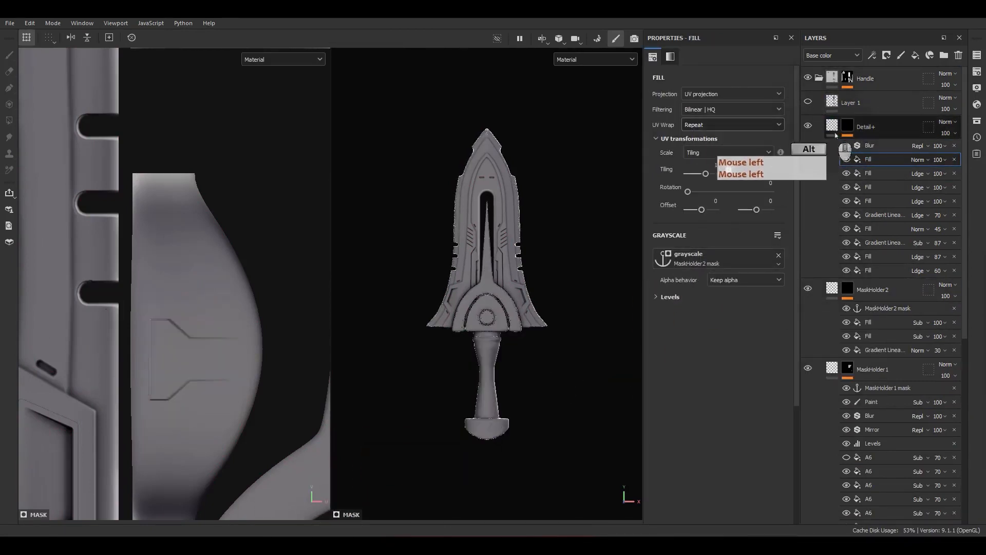
pyautogui.keyDown('alt'); pyautogui.click(847, 77); pyautogui.keyUp('alt')
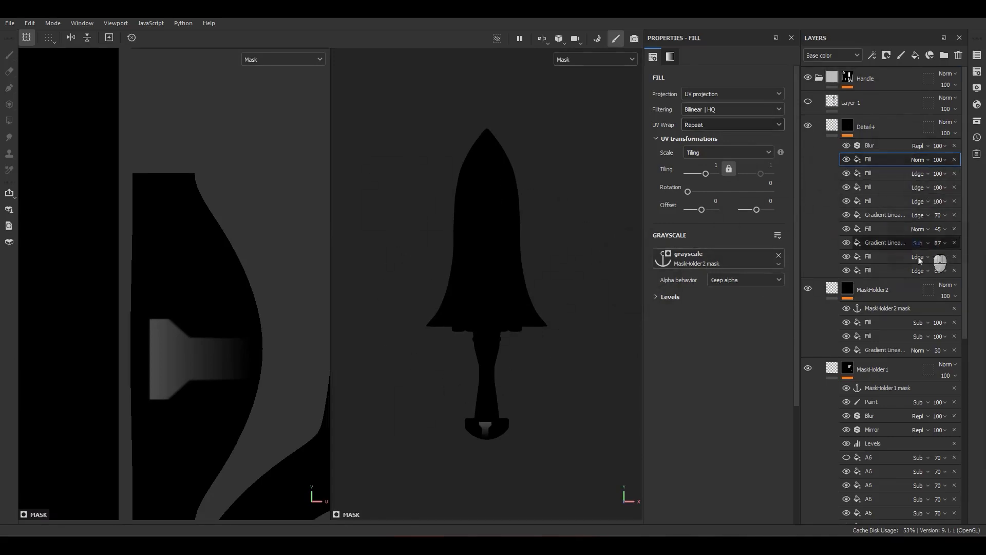
pyautogui.click(920, 159)
pyautogui.click(944, 265)
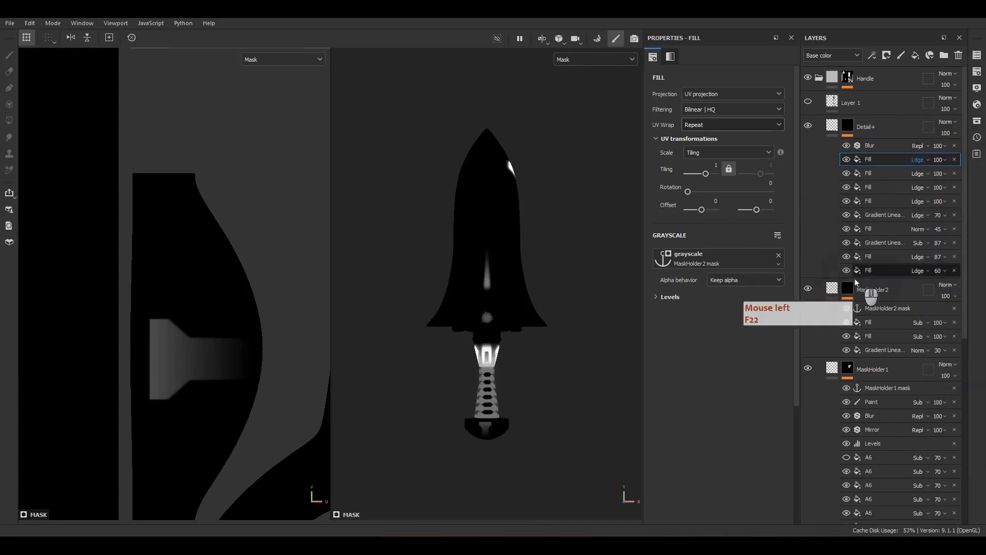
# Step: Add a paint effect above the Blur filter in the Detail+ mask and set its blend mode to Subtract
pyautogui.moveTo(481, 303)
pyautogui.keyDown('alt'); pyautogui.mouseDown()
pyautogui.moveTo(539, 419)
pyautogui.moveTo(721, 421)
pyautogui.moveTo(425, 433)
pyautogui.moveTo(450, 399)
pyautogui.moveTo(512, 399)
pyautogui.moveTo(480, 190)
pyautogui.mouseUp(); pyautogui.keyUp('alt')
pyautogui.keyDown('alt'); pyautogui.moveTo(480, 191); pyautogui.dragTo(488, 293, button='middle'); pyautogui.keyUp('alt')
pyautogui.click(868, 146)
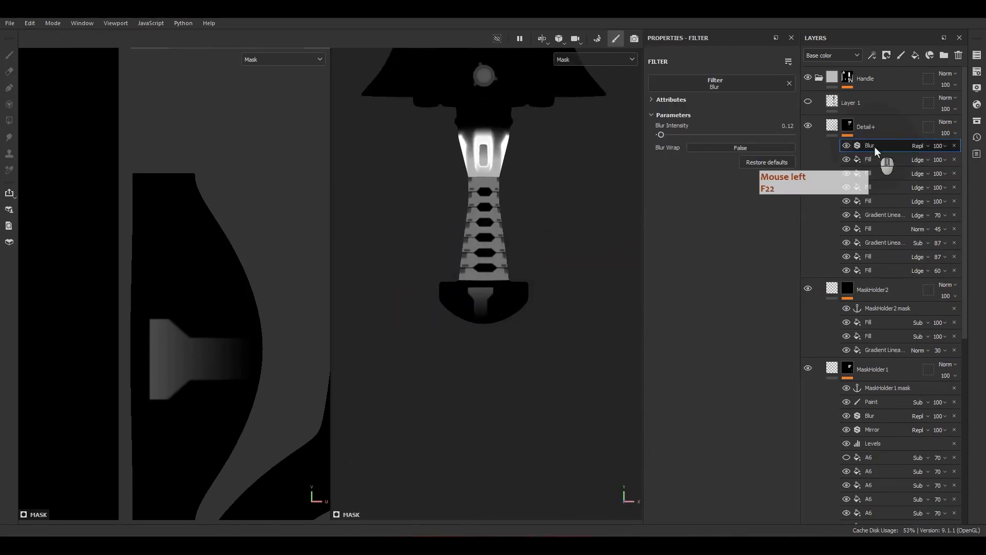
pyautogui.rightClick(875, 147)
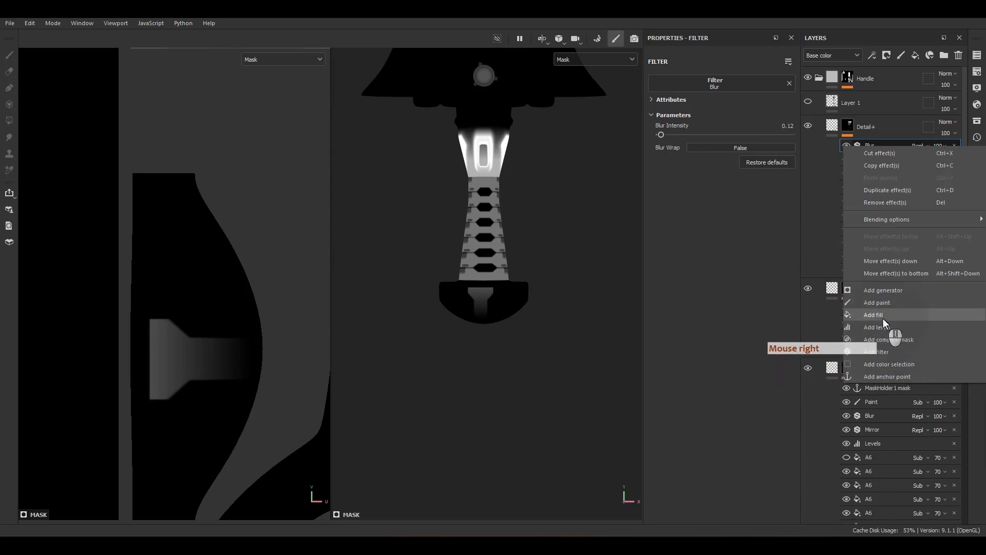
pyautogui.click(881, 303)
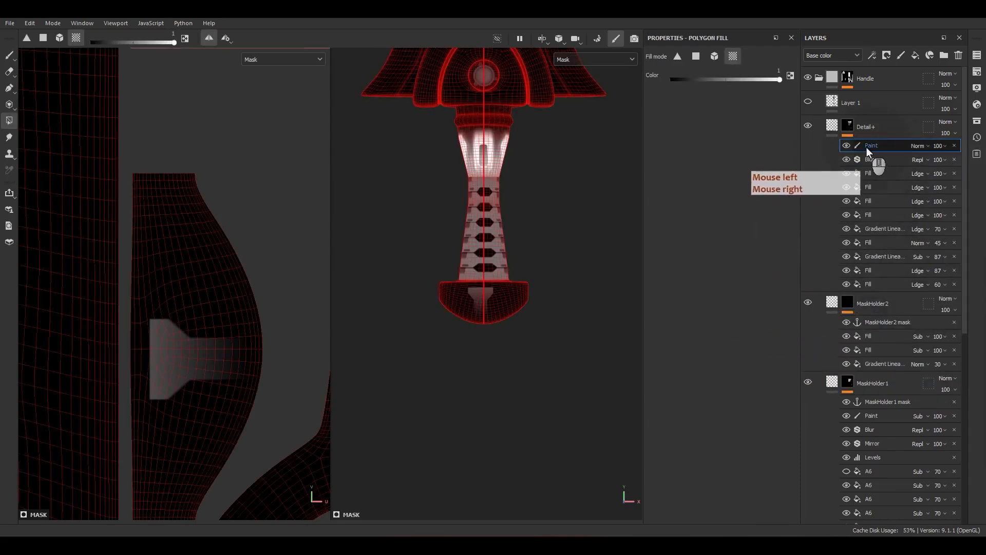
pyautogui.click(917, 146)
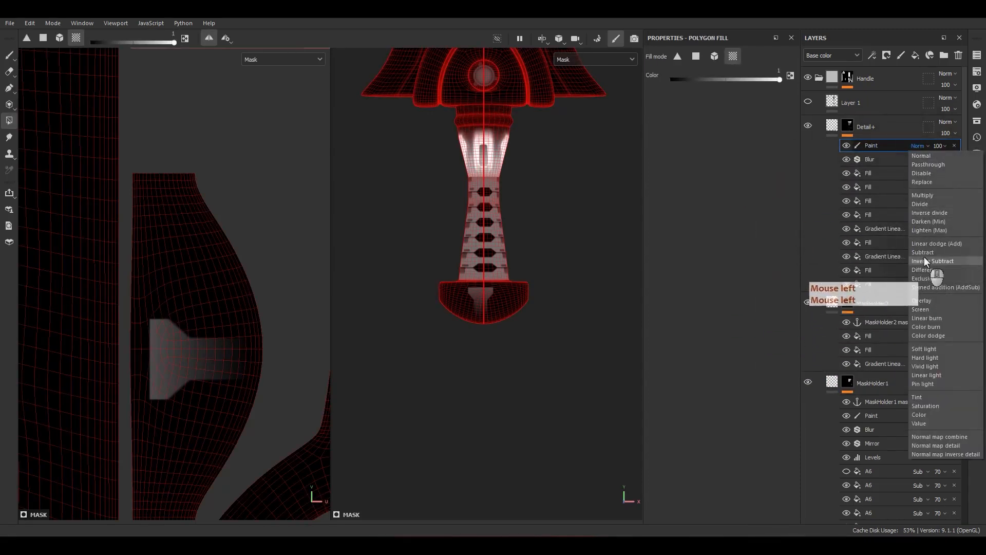
pyautogui.click(924, 257)
# Step: Polygon-fill all UV islands white in the subtracting paint effect, and restore the grip, pommel, guard spike and round emblem islands with value 0
pyautogui.scroll(-5, 75, 174)
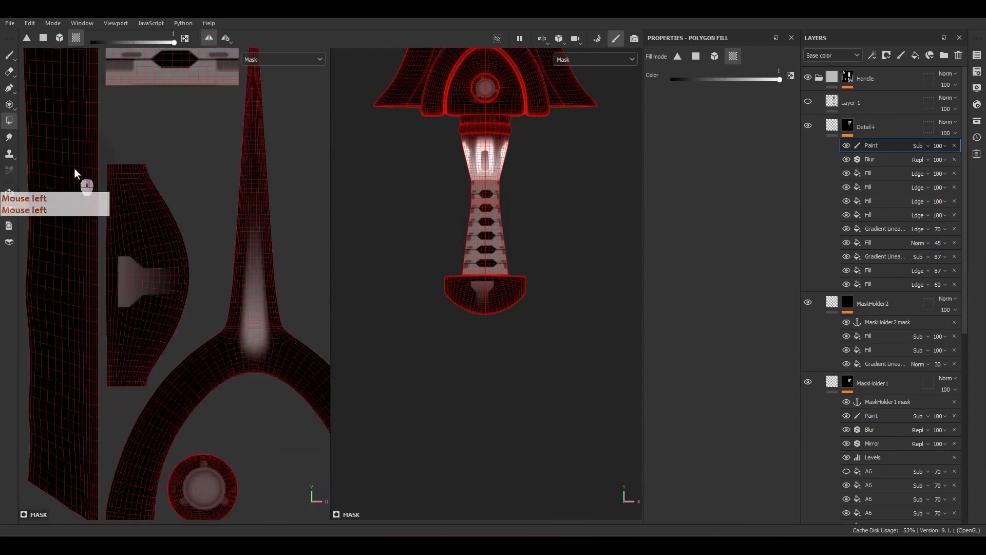
pyautogui.keyDown('alt'); pyautogui.moveTo(91, 204); pyautogui.dragTo(124, 218, button='middle'); pyautogui.keyUp('alt')
pyautogui.keyDown('alt'); pyautogui.moveTo(124, 217); pyautogui.dragTo(217, 350, button='right'); pyautogui.keyUp('alt')
pyautogui.keyDown('alt'); pyautogui.moveTo(217, 350); pyautogui.dragTo(222, 278, button='middle'); pyautogui.keyUp('alt')
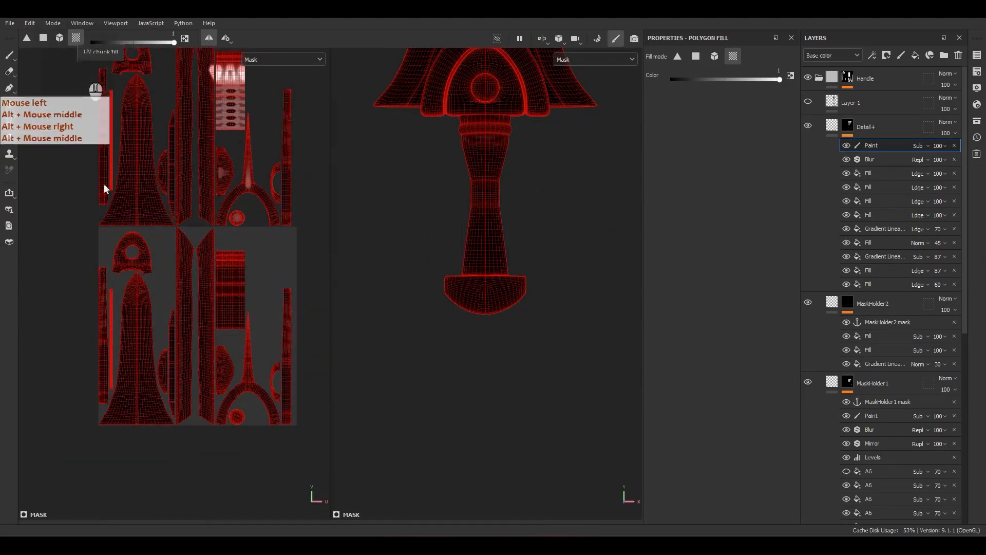
pyautogui.press('x')
pyautogui.scroll(3, 240, 293)
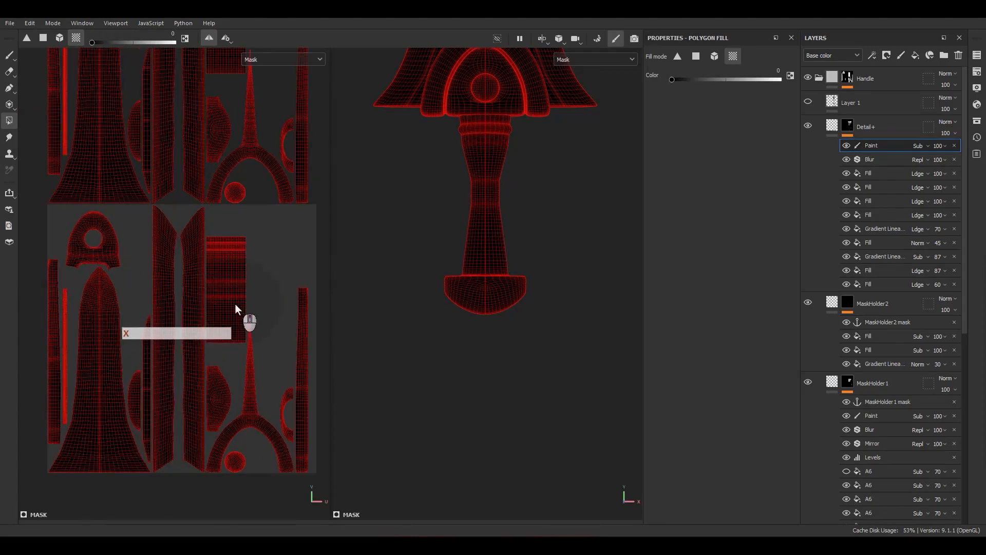
pyautogui.click(227, 287)
pyautogui.click(223, 405)
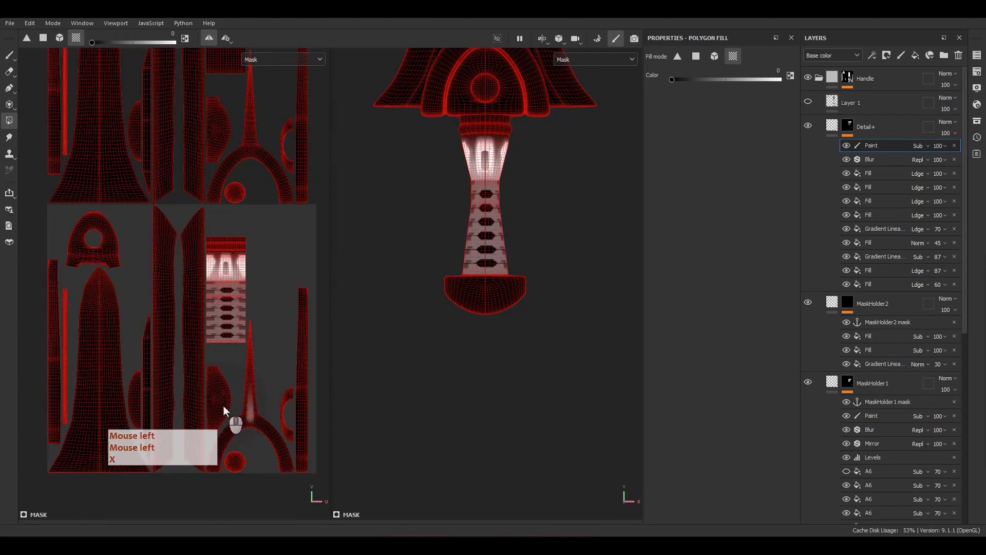
pyautogui.click(237, 444)
pyautogui.click(239, 463)
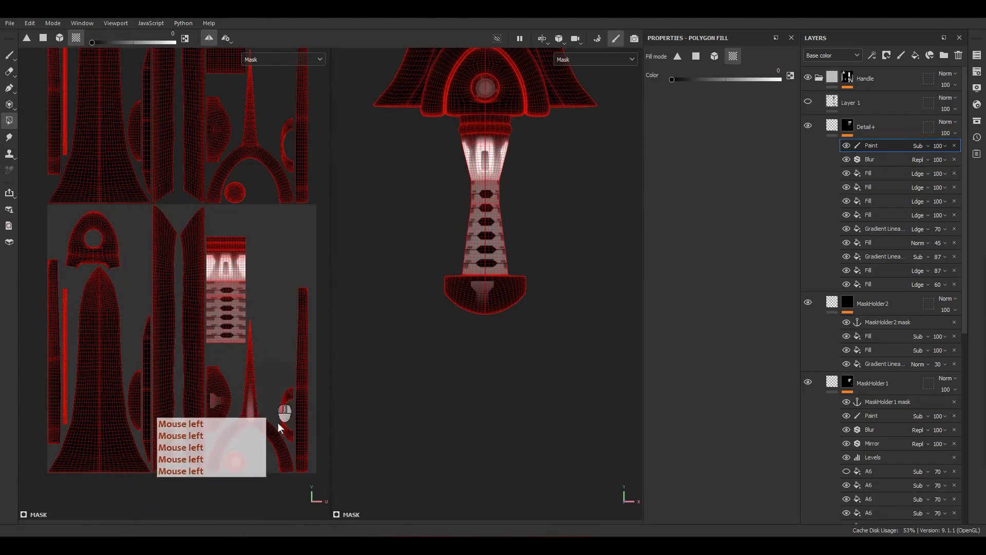
pyautogui.moveTo(273, 389); pyautogui.dragTo(293, 448)
# Step: Shift the linear gradient in the MaskHolder2 mask sideways across the pommel to a second offset of about -0.2195
pyautogui.keyDown('alt'); pyautogui.moveTo(359, 377); pyautogui.dragTo(481, 316); pyautogui.keyUp('alt')
pyautogui.keyDown('alt'); pyautogui.moveTo(479, 314); pyautogui.dragTo(458, 391, button='middle'); pyautogui.keyUp('alt')
pyautogui.keyDown('alt'); pyautogui.moveTo(458, 391); pyautogui.dragTo(458, 366); pyautogui.keyUp('alt')
pyautogui.scroll(5, 470, 397)
pyautogui.click(873, 364)
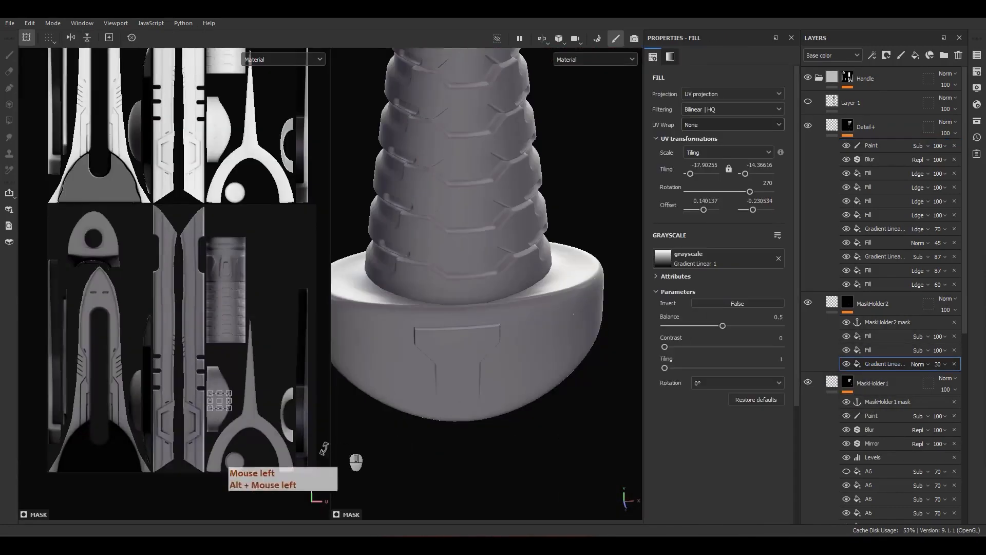
pyautogui.scroll(3, 229, 398)
pyautogui.scroll(8, 230, 398)
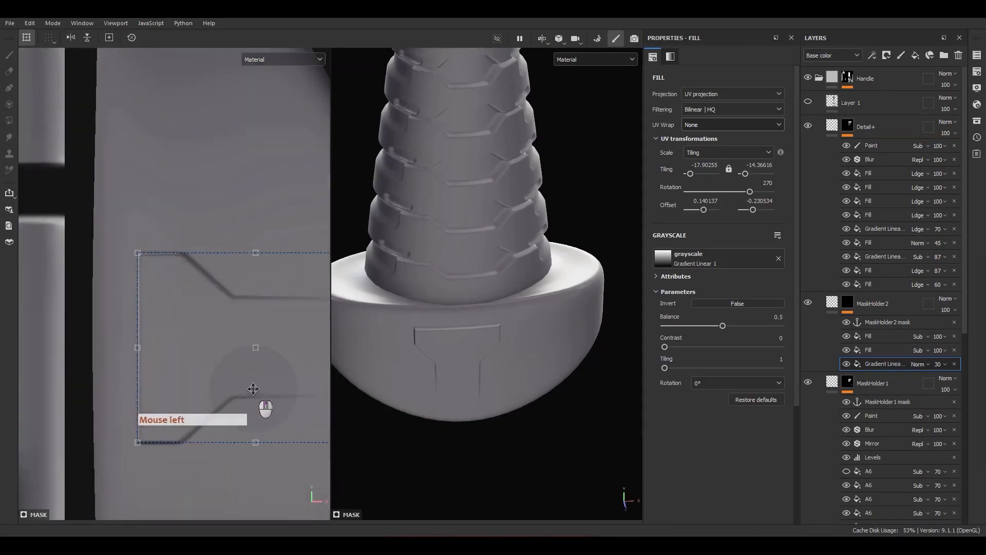
pyautogui.keyDown('alt'); pyautogui.click(872, 363); pyautogui.keyUp('alt')
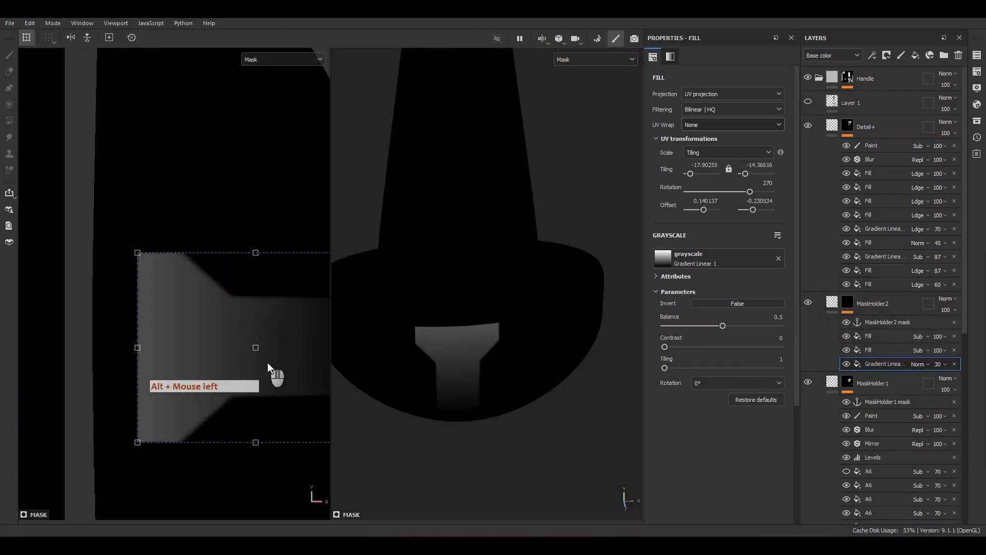
pyautogui.keyDown('shift'); pyautogui.moveTo(267, 362); pyautogui.dragTo(282, 315); pyautogui.keyUp('shift')
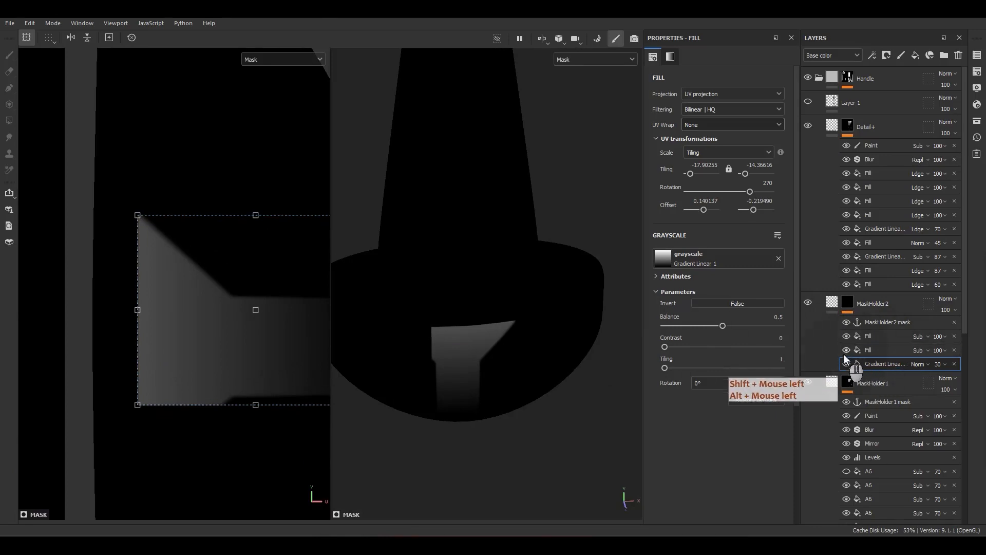
# Step: Hide both subtracting fills in the MaskHolder2 mask and add a paint effect directly above the linear gradient
pyautogui.moveTo(846, 350); pyautogui.dragTo(846, 336)
pyautogui.press('m')
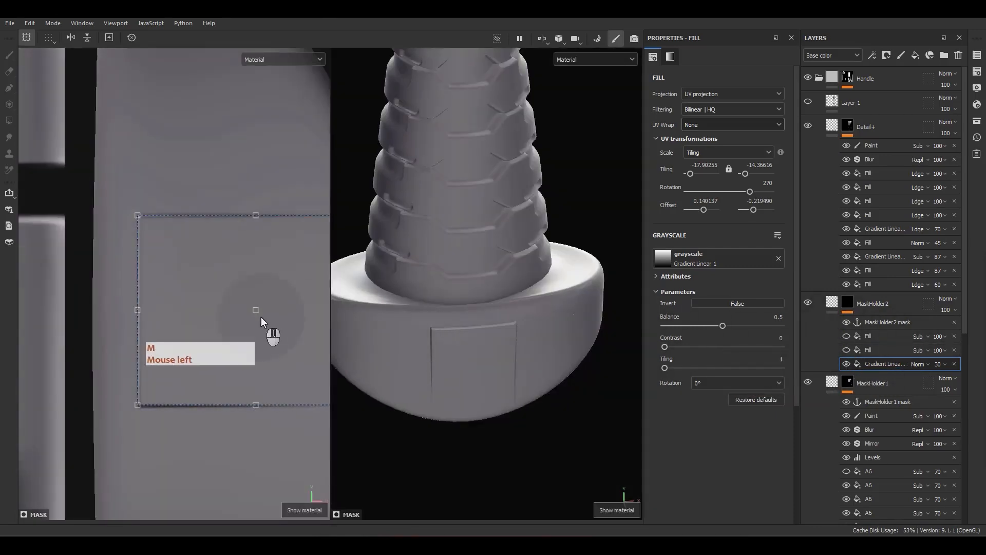
pyautogui.scroll(-2, 719, 298)
pyautogui.scroll(-3, 843, 308)
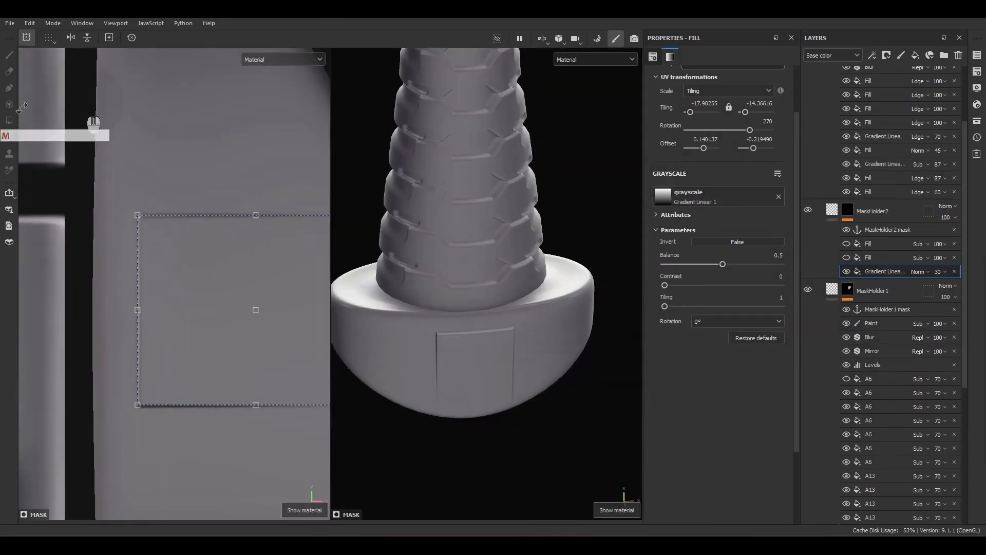
pyautogui.rightClick(875, 273)
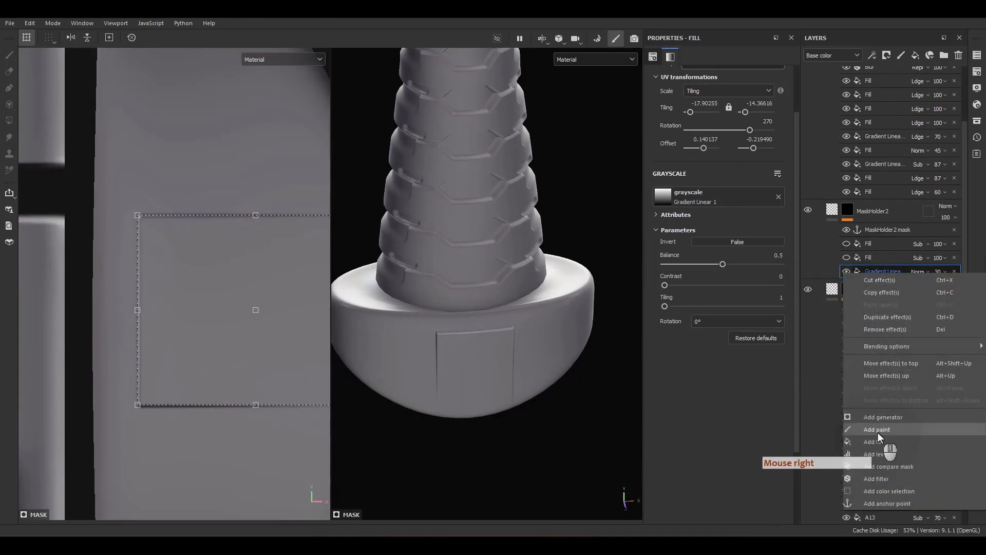
pyautogui.click(878, 433)
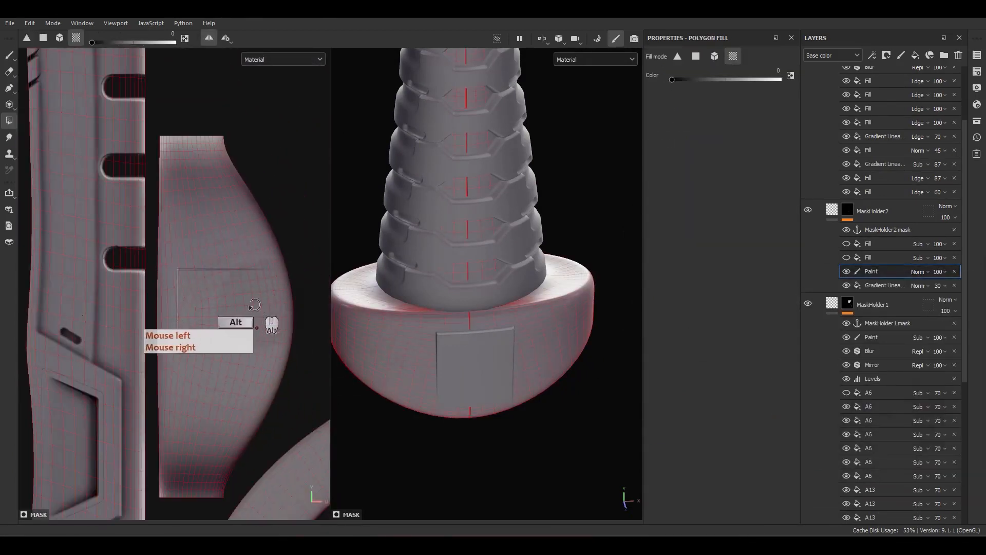
# Step: Paint a straight white guide stroke along the pommel's vertical centre line with the 0.86 size brush
pyautogui.keyDown('alt'); pyautogui.moveTo(254, 305); pyautogui.dragTo(247, 305); pyautogui.keyUp('alt')
pyautogui.scroll(-3, 513, 319)
pyautogui.keyDown('alt'); pyautogui.keyDown('shift'); pyautogui.moveTo(486, 264); pyautogui.dragTo(470, 247); pyautogui.keyUp('shift'); pyautogui.keyUp('alt')
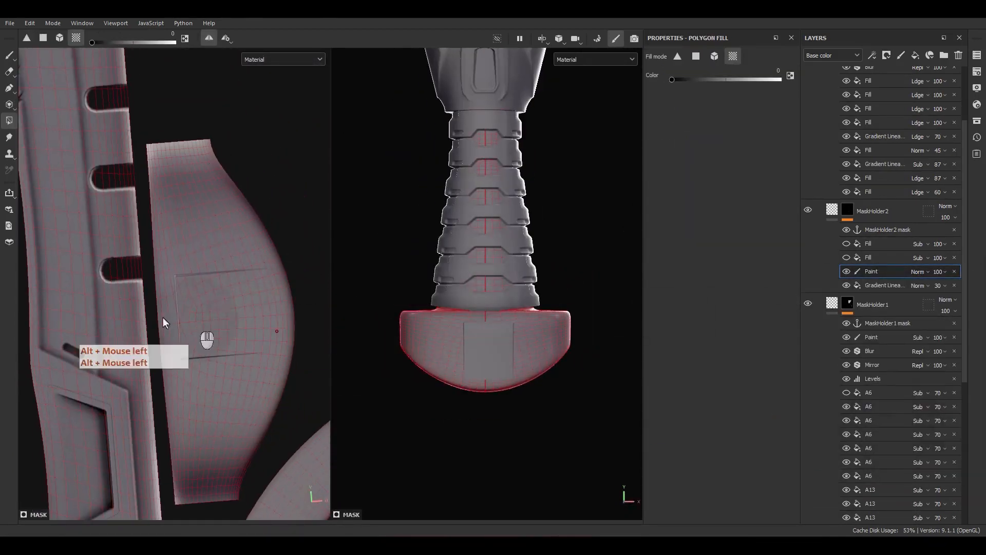
pyautogui.scroll(-1, 190, 339)
pyautogui.scroll(6, 477, 360)
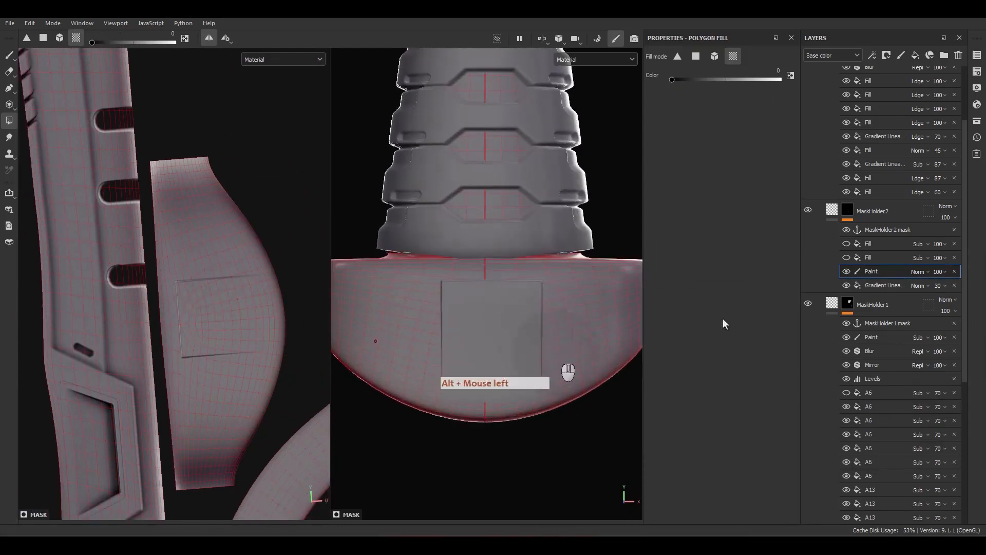
pyautogui.press('1')
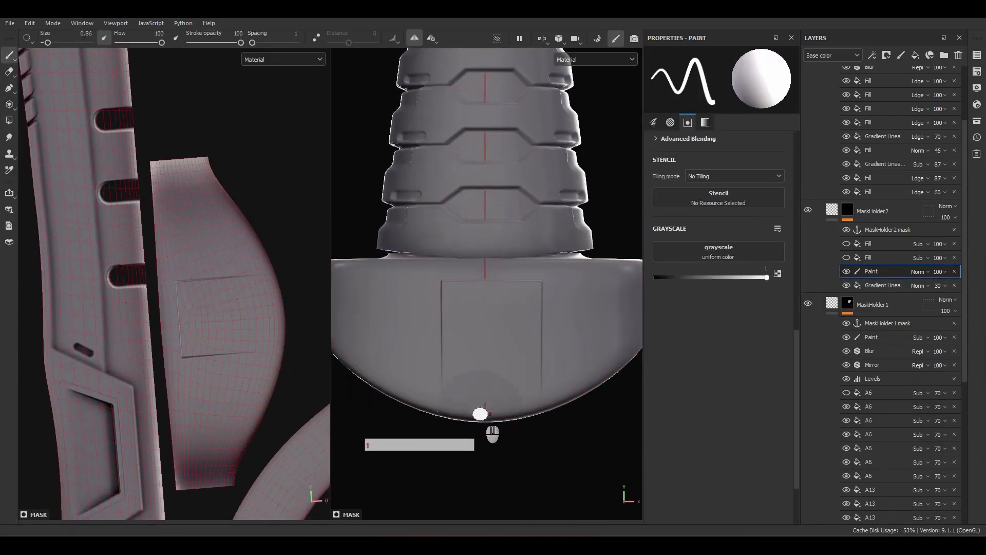
pyautogui.click(484, 413)
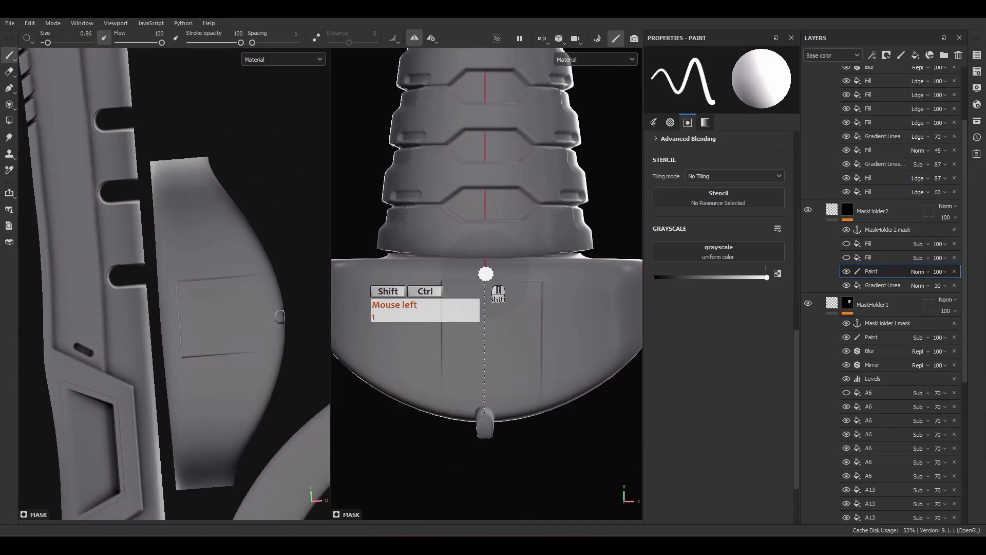
pyautogui.keyDown('ctrl'); pyautogui.keyDown('shift'); pyautogui.click(486, 274); pyautogui.keyUp('shift'); pyautogui.keyUp('ctrl')
pyautogui.moveTo(467, 407)
pyautogui.keyDown('alt'); pyautogui.mouseDown()
pyautogui.moveTo(614, 388)
pyautogui.moveTo(476, 387)
pyautogui.moveTo(486, 403)
pyautogui.mouseUp(); pyautogui.keyUp('alt')
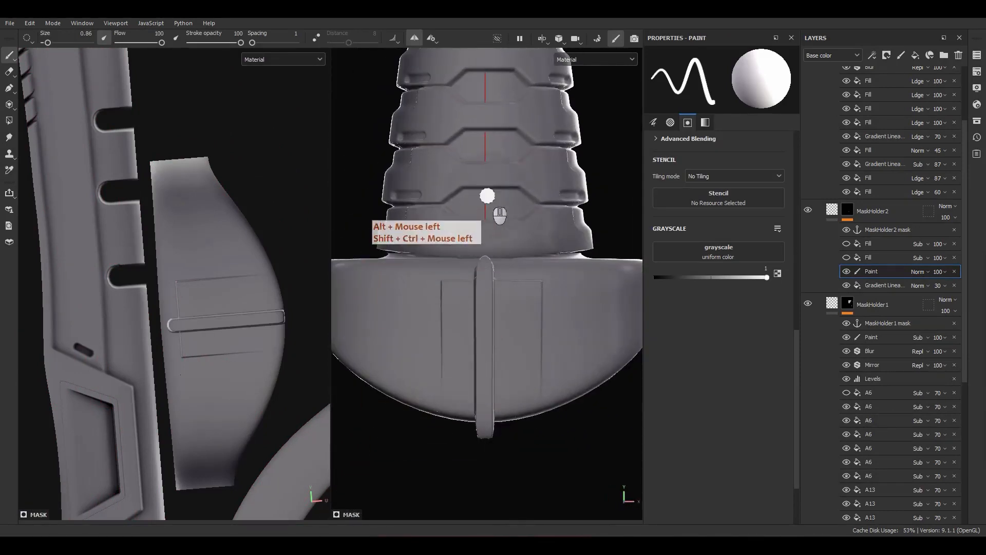
# Step: Centre the MaskHolder2 linear gradient on the painted guide stroke, with a second offset of about -0.2238
pyautogui.click(877, 285)
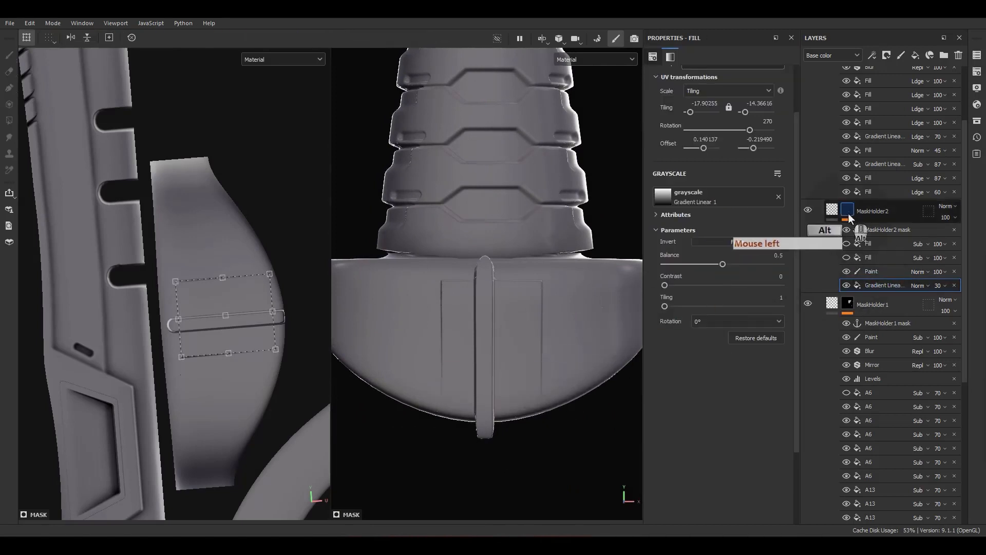
pyautogui.keyDown('alt'); pyautogui.click(848, 210); pyautogui.keyUp('alt')
pyautogui.press('f')
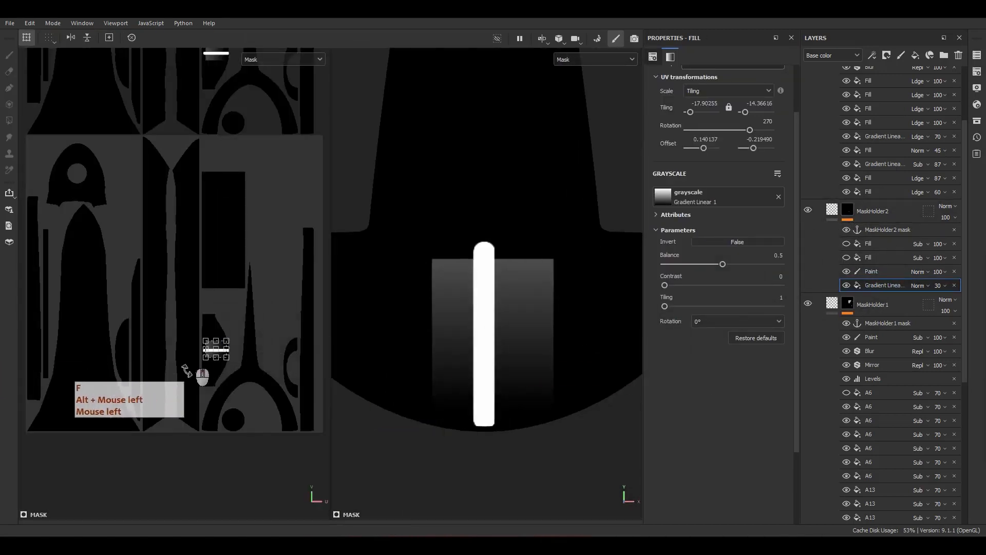
pyautogui.keyDown('shift'); pyautogui.moveTo(240, 322); pyautogui.dragTo(243, 347); pyautogui.keyUp('shift')
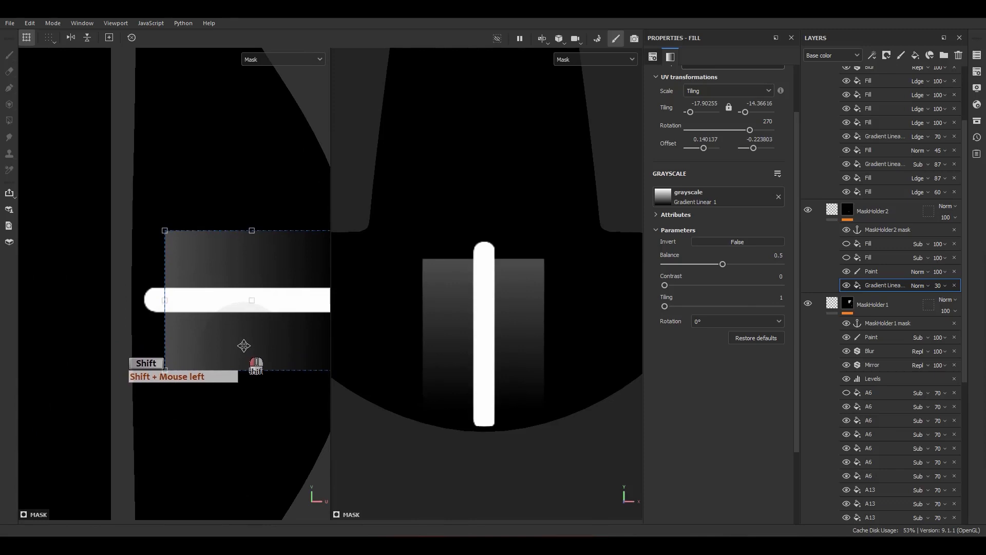
# Step: Show the lower subtracting Alpha_08 fill and shift it to trim one side of the centred gradient
pyautogui.click(845, 258)
pyautogui.click(869, 258)
pyautogui.keyDown('alt'); pyautogui.moveTo(240, 362); pyautogui.dragTo(197, 330); pyautogui.keyUp('alt')
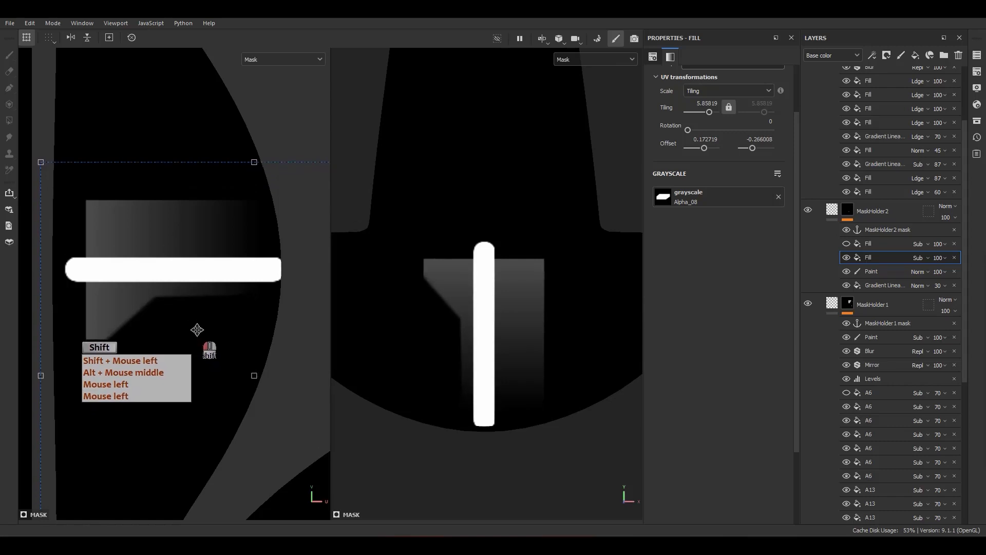
# Step: Show the upper subtracting Alpha_08 fill, shift it to a second offset of about -0.1816, and delete the guide paint effect
pyautogui.click(869, 244)
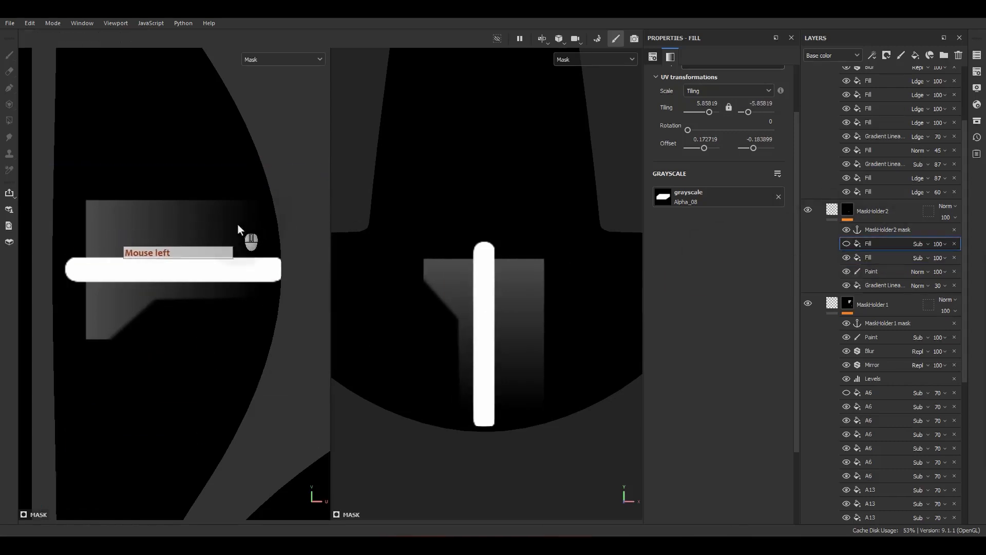
pyautogui.click(846, 244)
pyautogui.keyDown('shift'); pyautogui.moveTo(235, 211); pyautogui.dragTo(235, 204); pyautogui.keyUp('shift')
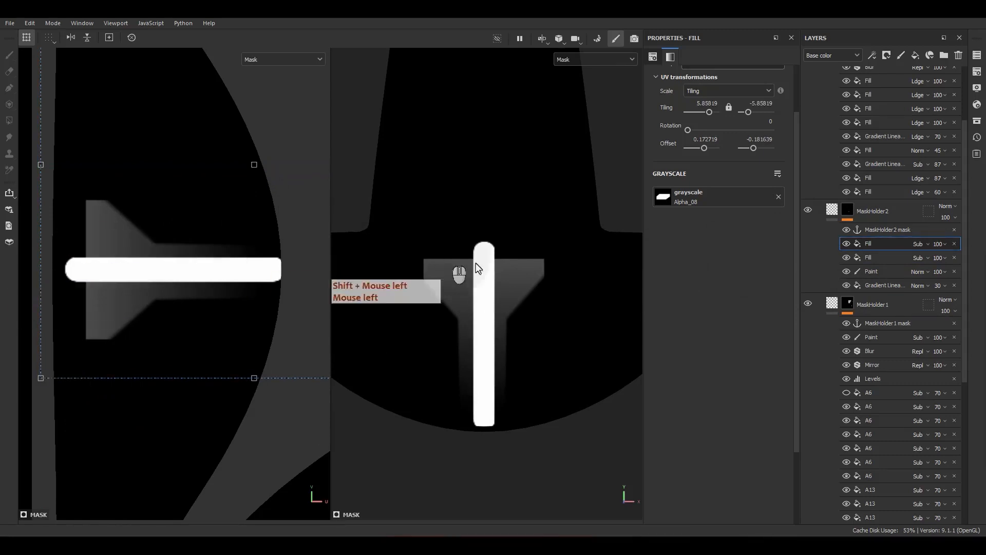
pyautogui.click(951, 271)
pyautogui.scroll(-2, 230, 272)
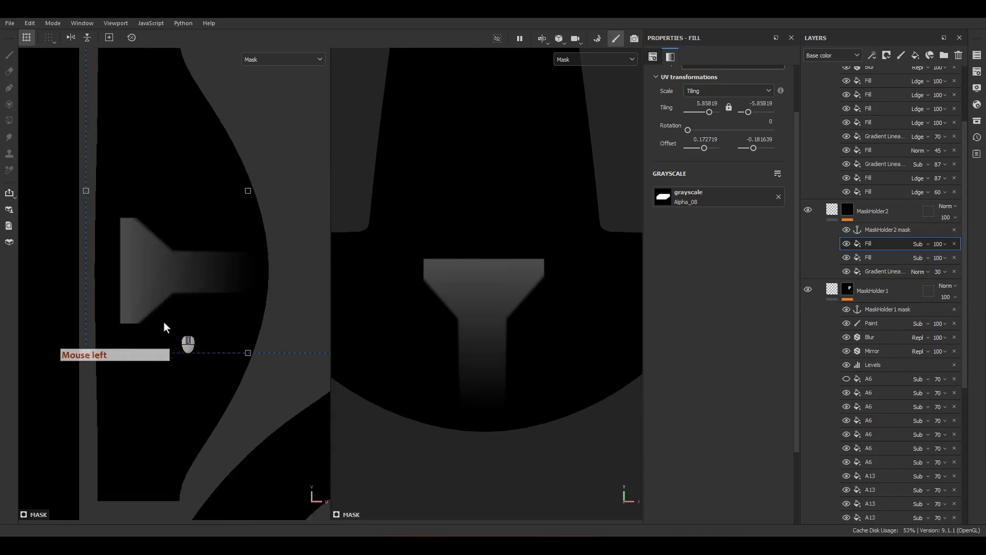
# Step: Nudge the upper subtracting Alpha_08 fill in MaskHolder2 to a second offset of about -0.1792
pyautogui.scroll(1, 165, 322)
pyautogui.keyDown('shift'); pyautogui.moveTo(238, 273); pyautogui.dragTo(238, 267); pyautogui.keyUp('shift')
pyautogui.scroll(-2, 208, 308)
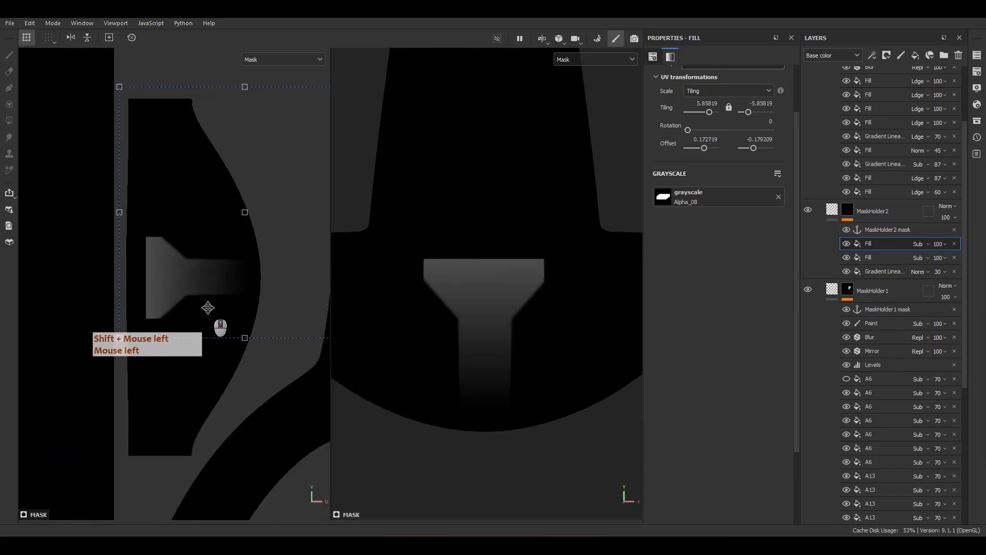
# Step: Return to the material display and examine the sword from the pommel up to the round boss on the guard
pyautogui.scroll(-3, 480, 342)
pyautogui.keyDown('alt'); pyautogui.moveTo(480, 343); pyautogui.dragTo(533, 389); pyautogui.keyUp('alt')
pyautogui.press('m')
pyautogui.scroll(-4, 478, 358)
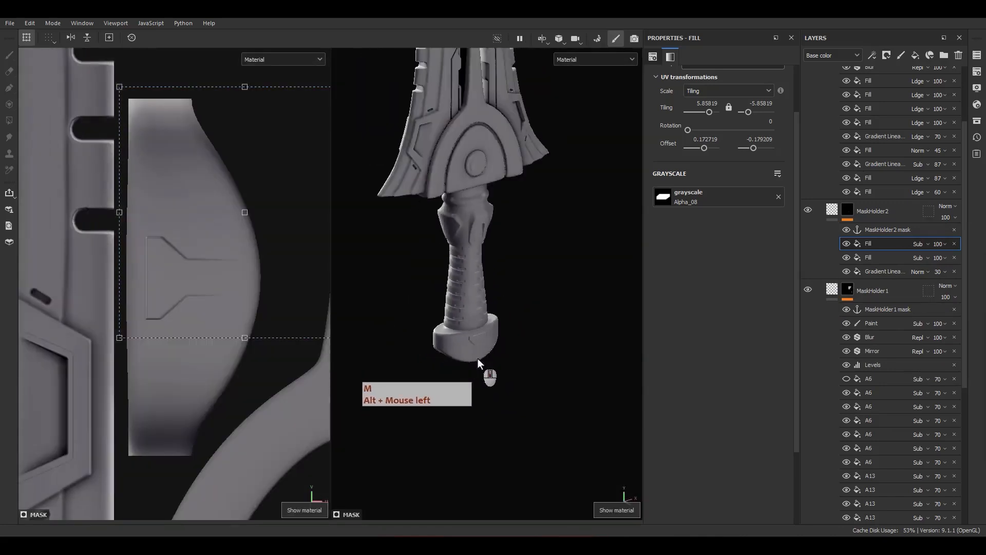
pyautogui.keyDown('alt'); pyautogui.moveTo(477, 359); pyautogui.dragTo(449, 292); pyautogui.keyUp('alt')
pyautogui.keyDown('alt'); pyautogui.moveTo(449, 291); pyautogui.dragTo(506, 319, button='middle'); pyautogui.keyUp('alt')
pyautogui.keyDown('alt'); pyautogui.moveTo(507, 319); pyautogui.dragTo(481, 313); pyautogui.keyUp('alt')
pyautogui.keyDown('alt'); pyautogui.moveTo(481, 312); pyautogui.dragTo(470, 289, button='right'); pyautogui.keyUp('alt')
pyautogui.keyDown('alt'); pyautogui.moveTo(470, 289); pyautogui.dragTo(507, 292, button='middle'); pyautogui.keyUp('alt')
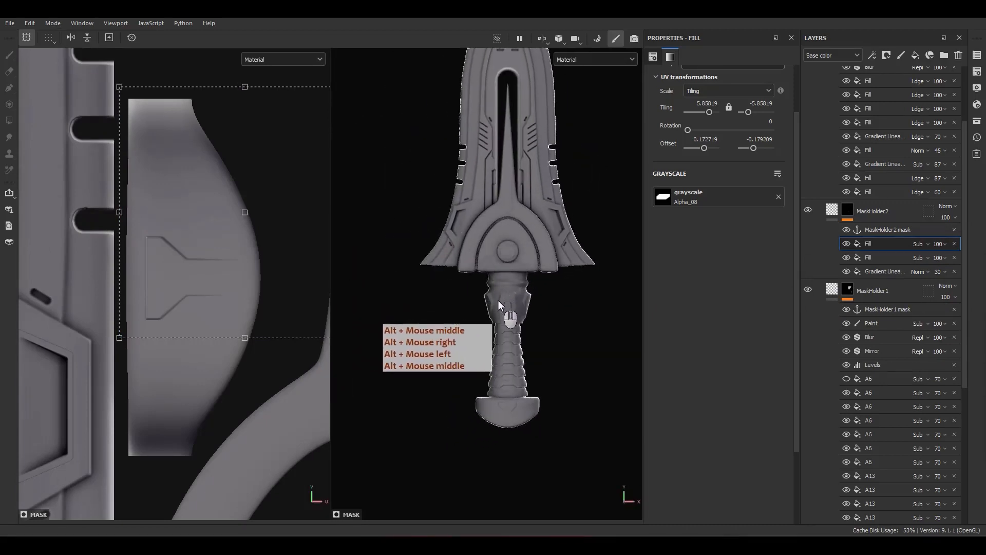
pyautogui.scroll(8, 507, 236)
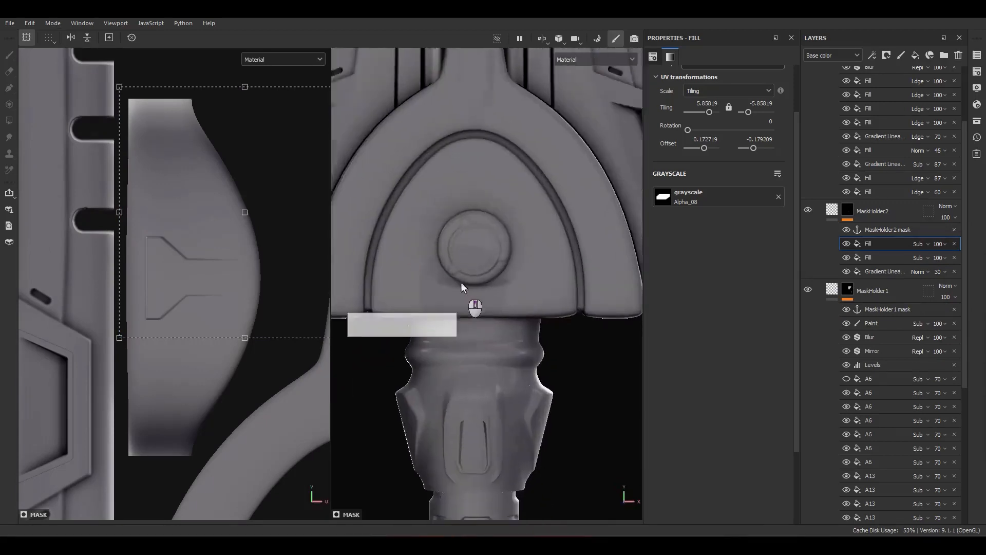
pyautogui.keyDown('alt'); pyautogui.moveTo(461, 282); pyautogui.dragTo(536, 283, button='middle'); pyautogui.keyUp('alt')
pyautogui.keyDown('alt'); pyautogui.moveTo(513, 313); pyautogui.dragTo(512, 363, button='middle'); pyautogui.keyUp('alt')
pyautogui.keyDown('alt'); pyautogui.moveTo(509, 221); pyautogui.dragTo(505, 202, button='right'); pyautogui.keyUp('alt')
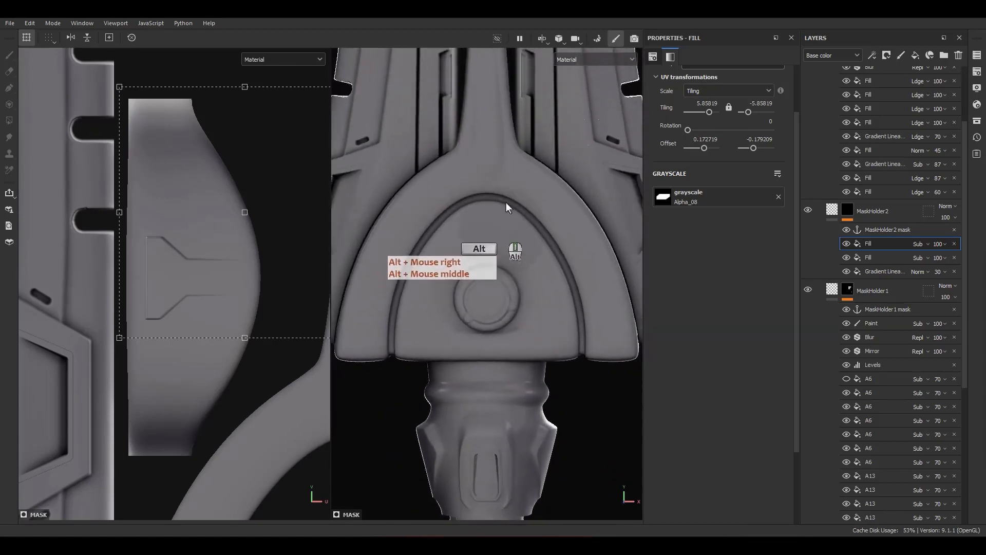
pyautogui.keyDown('alt'); pyautogui.moveTo(506, 202); pyautogui.dragTo(510, 153, button='middle'); pyautogui.keyUp('alt')
# Step: Collapse the mask holders' effects and add a fill layer named Detail2+ directly above Detail+
pyautogui.click(831, 209)
pyautogui.click(836, 236)
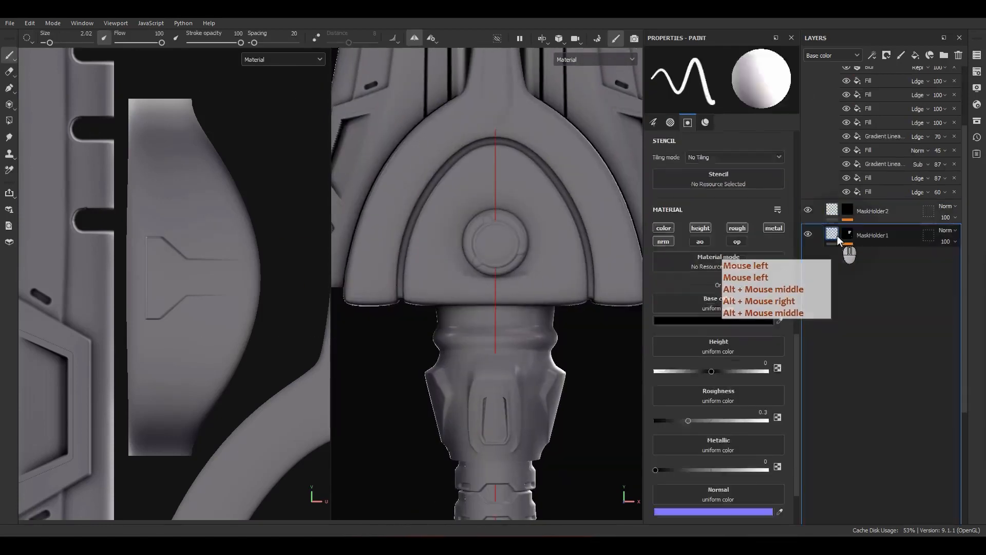
pyautogui.click(825, 132)
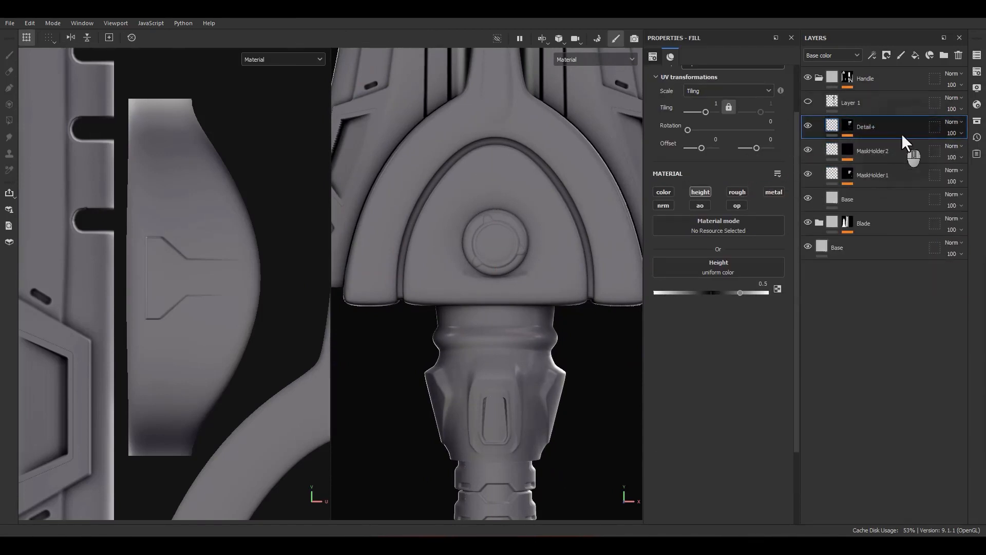
pyautogui.click(916, 55)
pyautogui.click(855, 131)
pyautogui.doubleClick(855, 131)
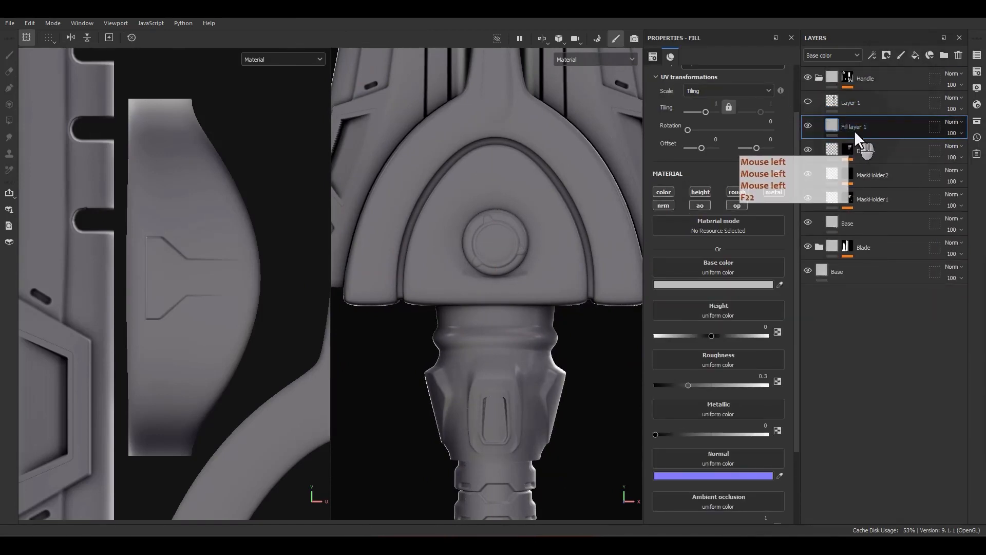
pyautogui.write('Detail')
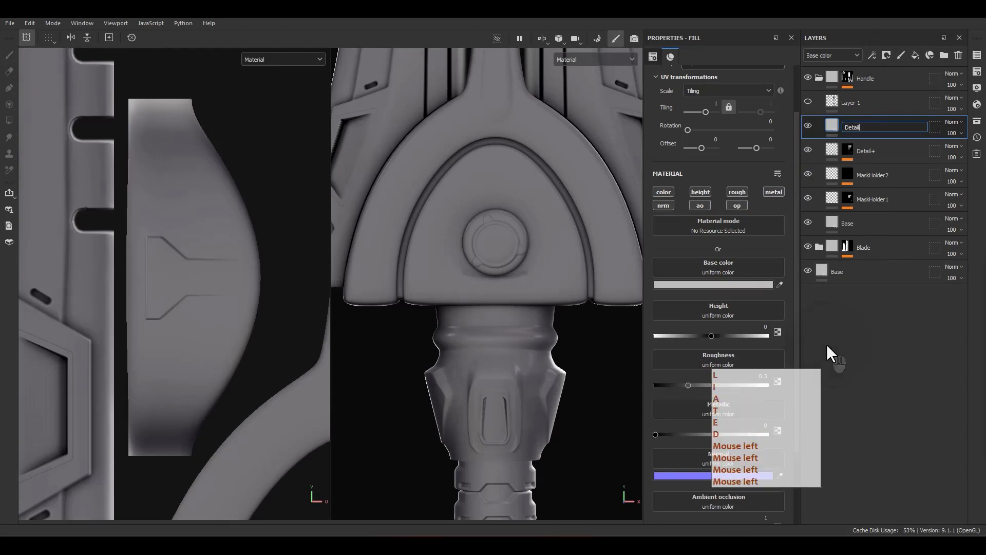
pyautogui.write('2+')
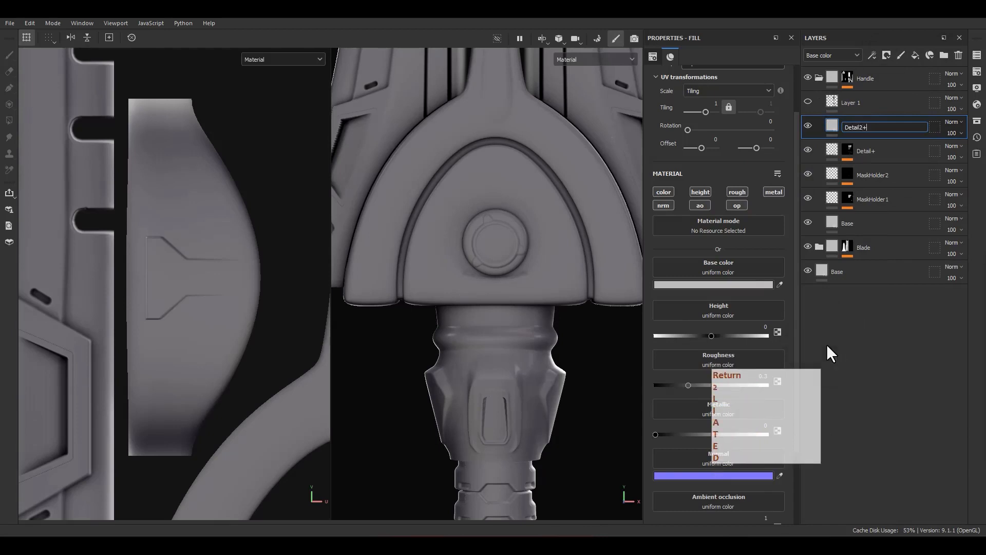
pyautogui.press('Return')
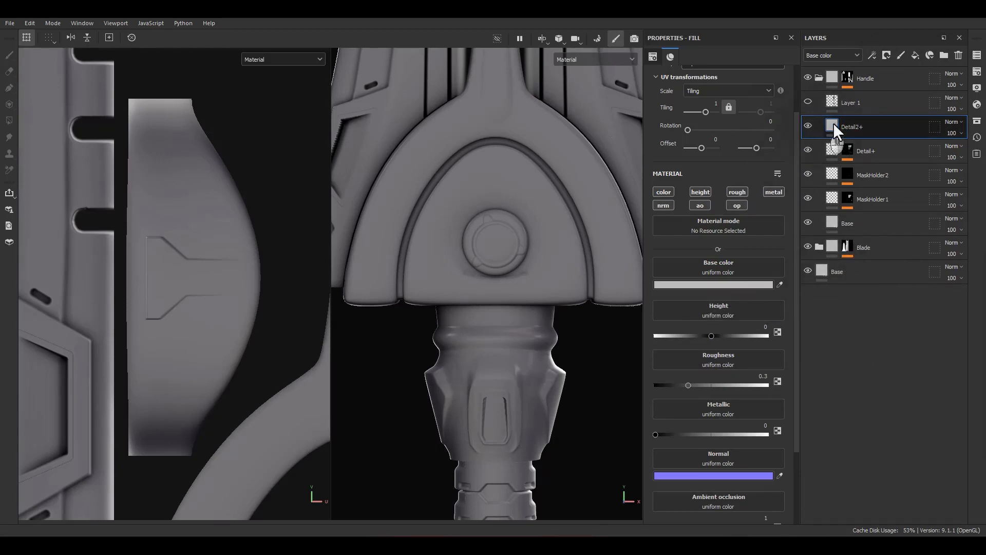
# Step: Limit the Detail2+ fill to the height channel and set its height to 0.4
pyautogui.keyDown('alt'); pyautogui.click(706, 193); pyautogui.keyUp('alt')
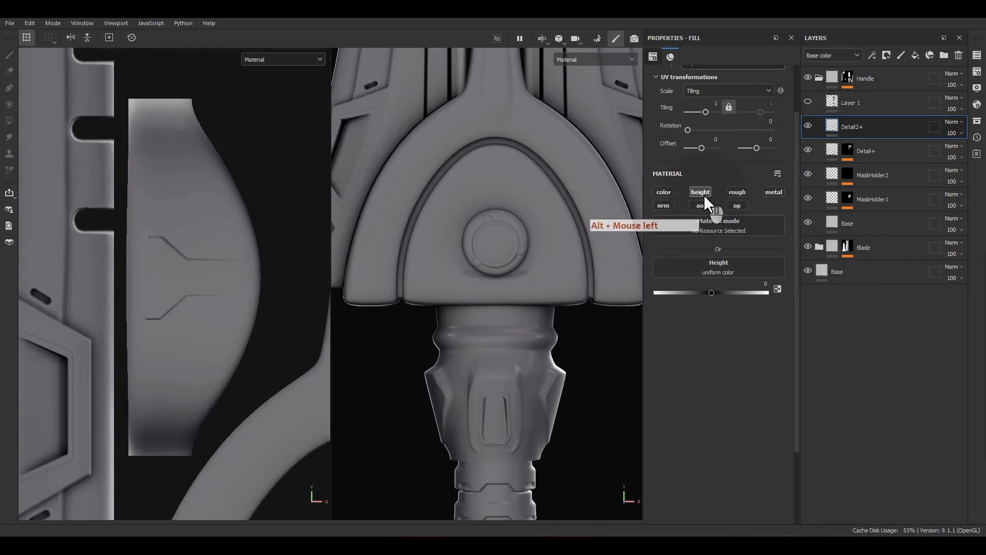
pyautogui.rightClick(865, 125)
pyautogui.click(895, 126)
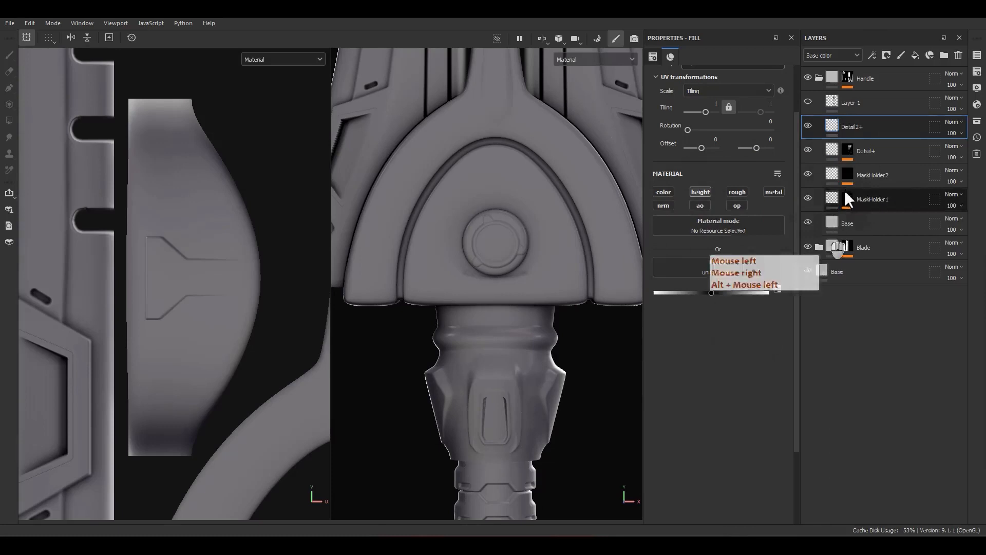
pyautogui.click(827, 152)
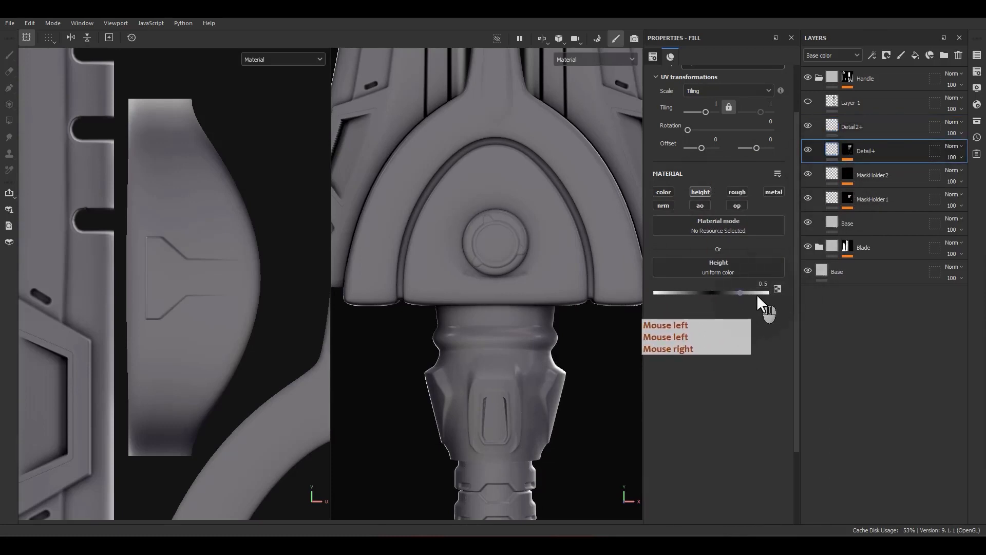
pyautogui.click(849, 132)
pyautogui.click(850, 133)
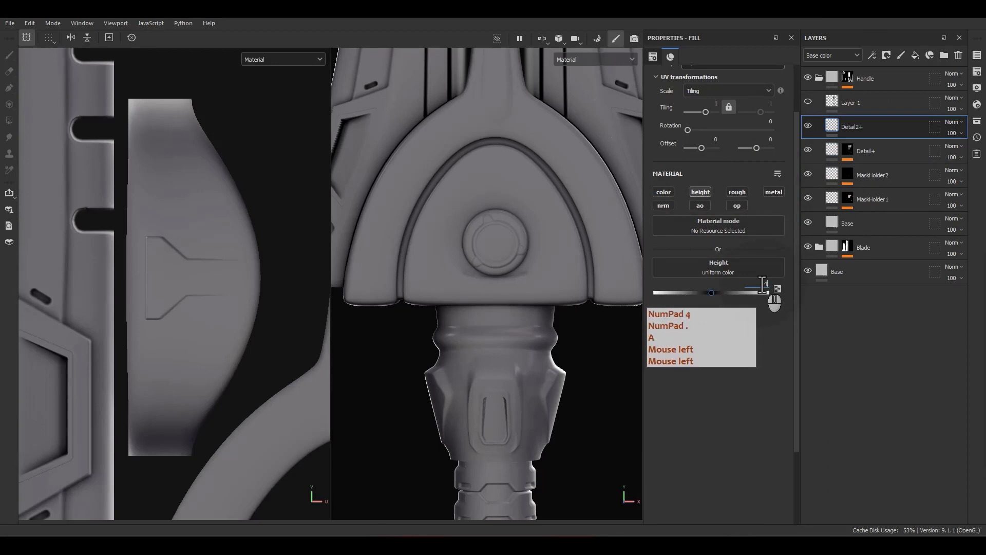
pyautogui.click(762, 285)
pyautogui.write('.4')
pyautogui.press('Return')
# Step: Add a black mask with a fill effect to the Detail2+ layer
pyautogui.rightClick(861, 127)
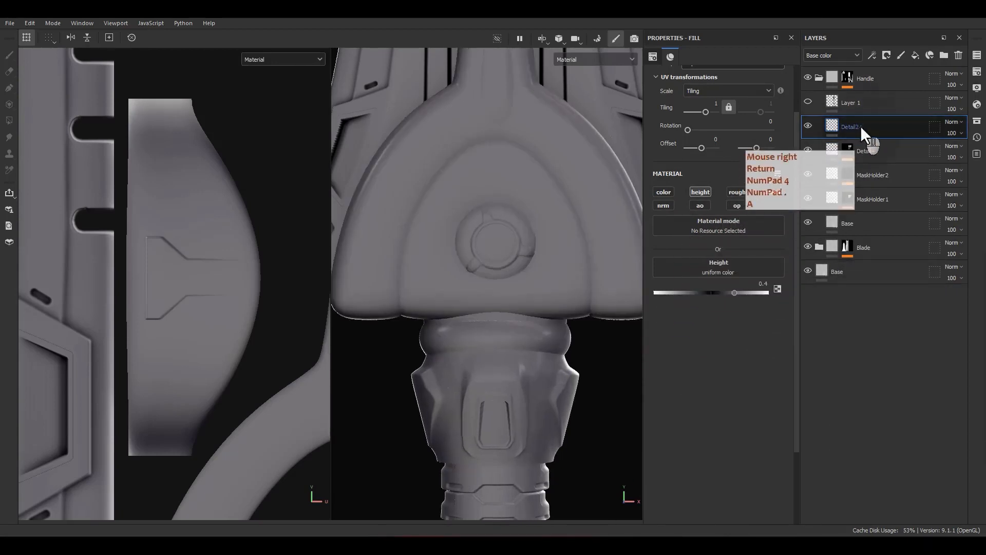
pyautogui.click(877, 27)
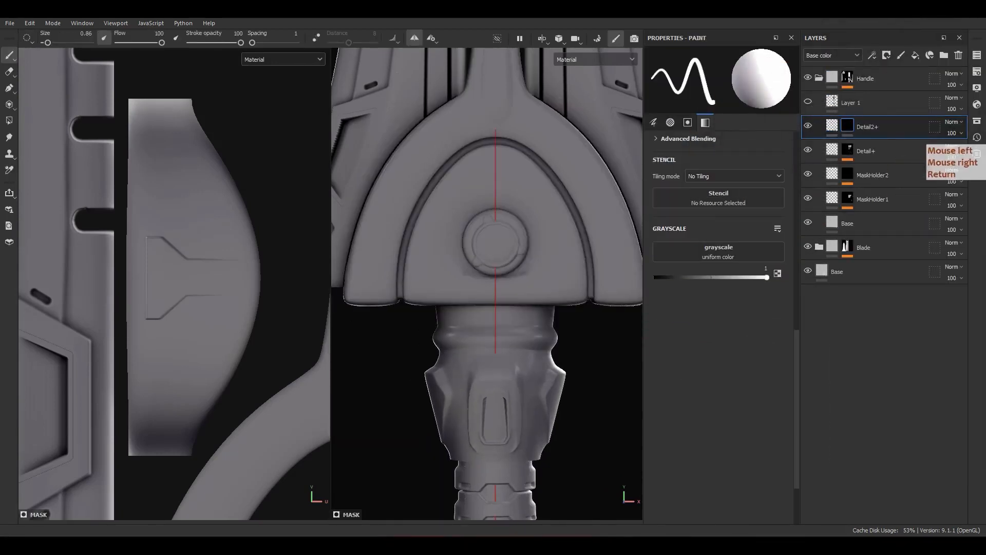
pyautogui.rightClick(855, 128)
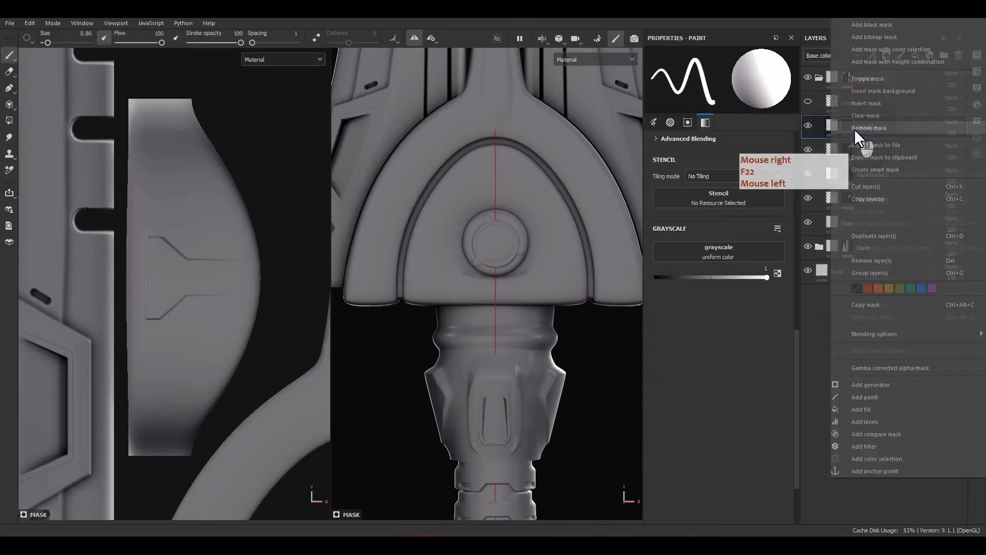
pyautogui.click(868, 408)
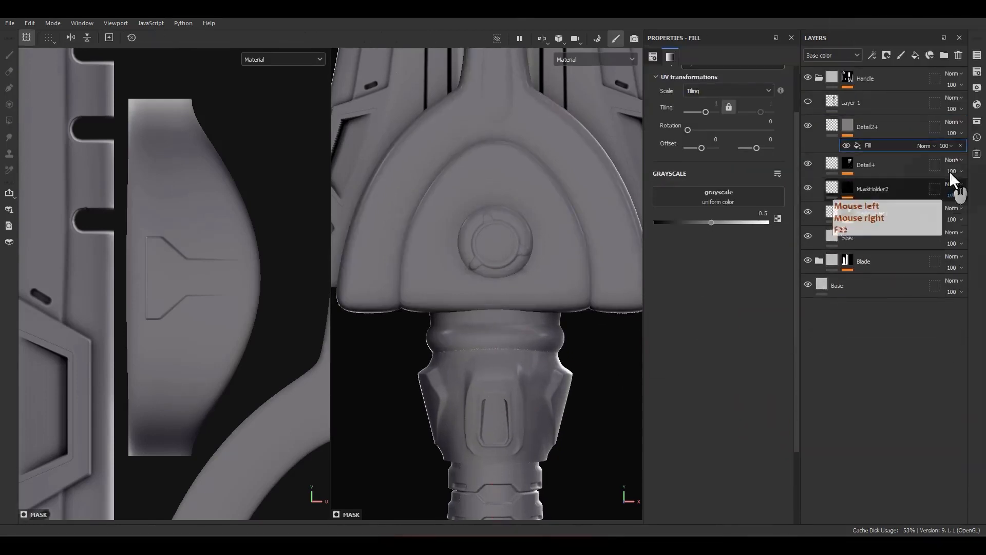
# Step: Assign the Alpha_04 ring texture as the grayscale of the Detail2+ mask fill
pyautogui.scroll(5, 507, 237)
pyautogui.moveTo(506, 272)
pyautogui.keyDown('alt'); pyautogui.mouseDown()
pyautogui.moveTo(508, 262)
pyautogui.moveTo(395, 229)
pyautogui.moveTo(560, 311)
pyautogui.mouseUp(); pyautogui.keyUp('alt')
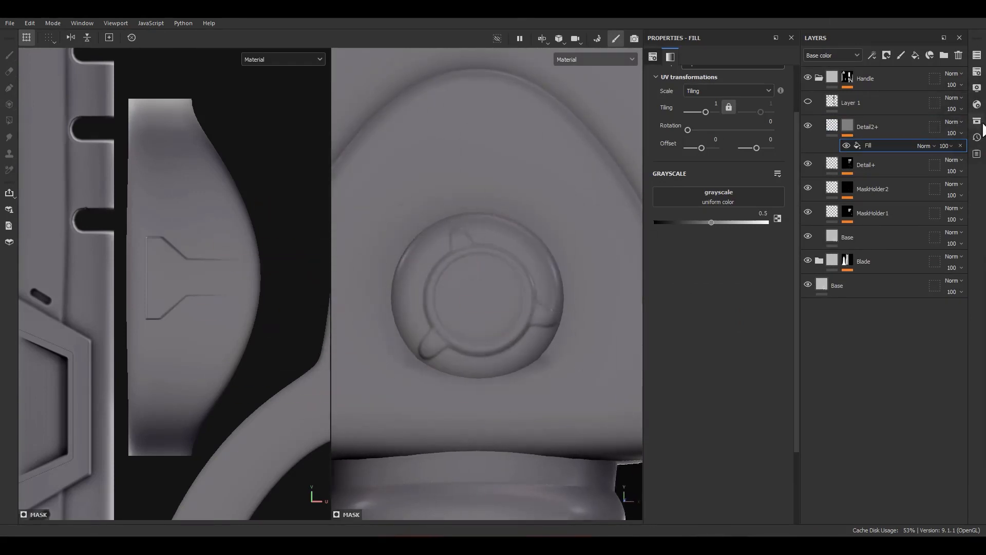
pyautogui.click(978, 122)
pyautogui.moveTo(919, 123); pyautogui.dragTo(595, 110)
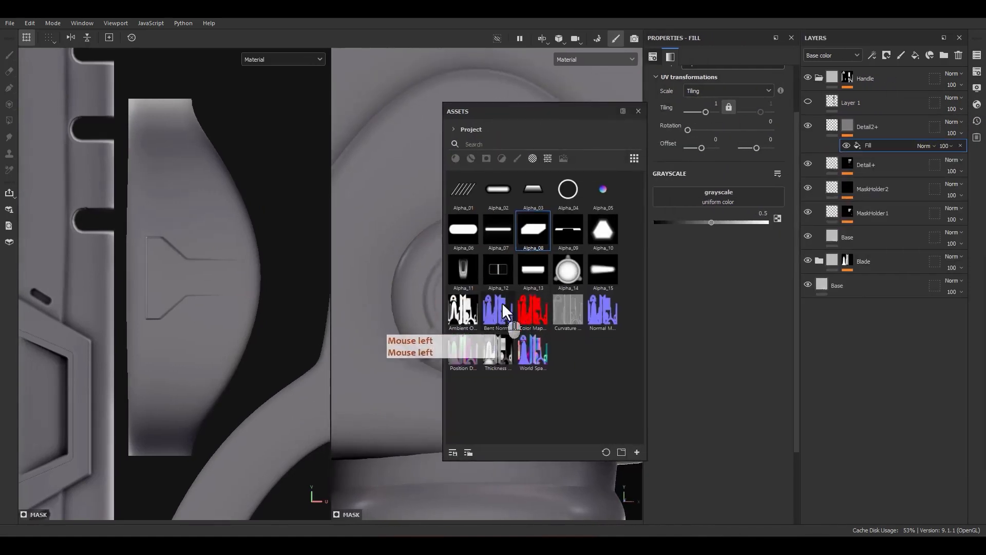
pyautogui.moveTo(568, 193); pyautogui.dragTo(719, 199)
pyautogui.click(638, 111)
pyautogui.click(310, 275)
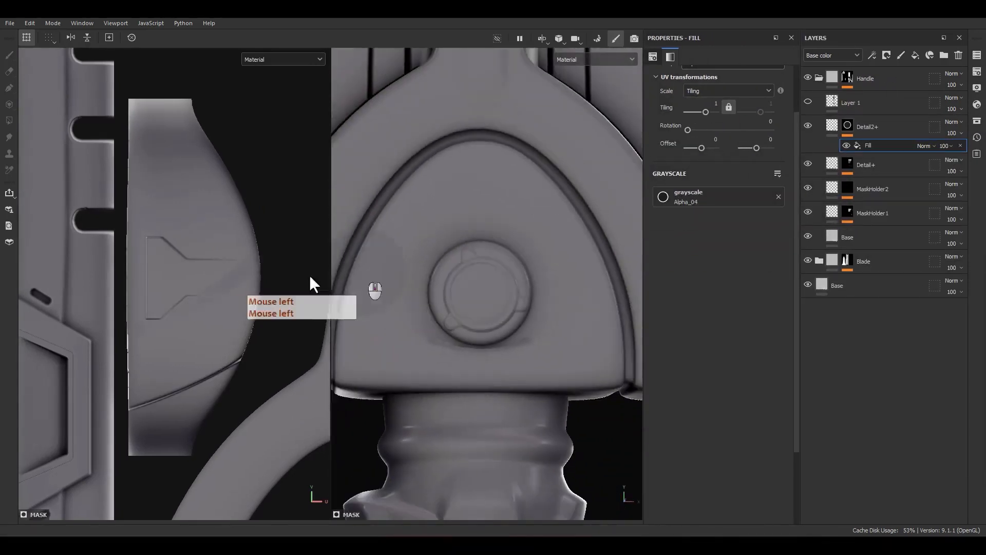
# Step: Set the Alpha_04 fill's UV wrap to None
pyautogui.scroll(-10, 226, 287)
pyautogui.keyDown('alt'); pyautogui.moveTo(215, 270); pyautogui.dragTo(211, 286, button='middle'); pyautogui.keyUp('alt')
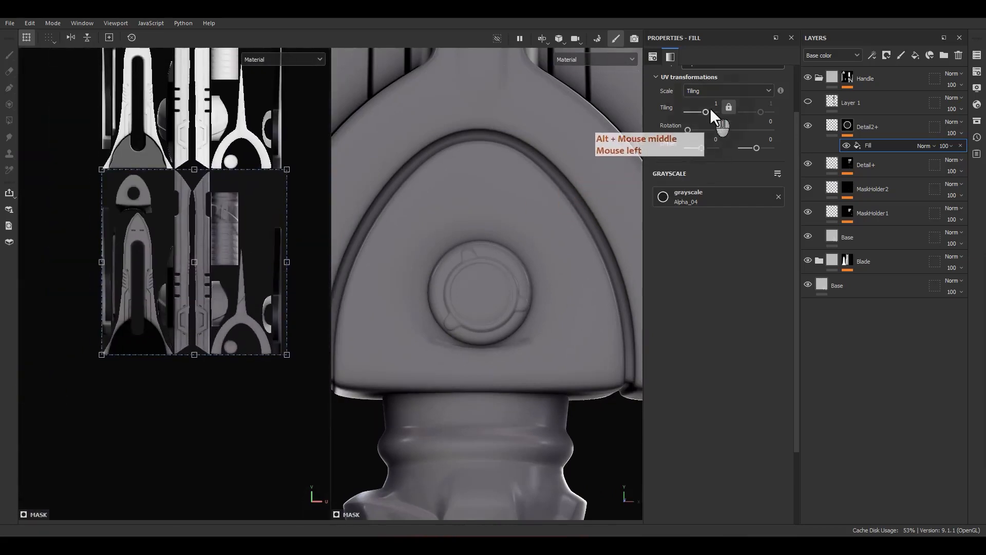
pyautogui.scroll(3, 710, 110)
pyautogui.click(704, 125)
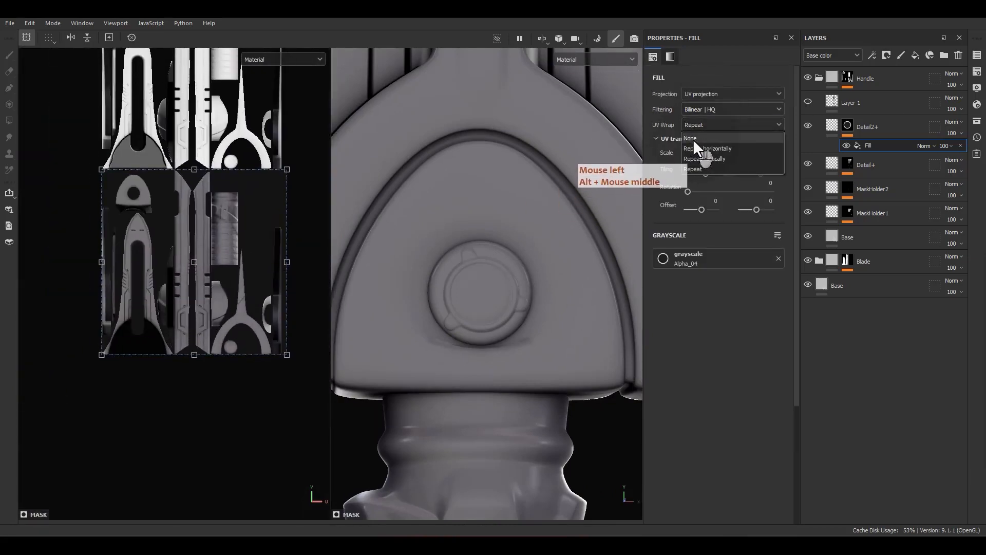
pyautogui.click(692, 139)
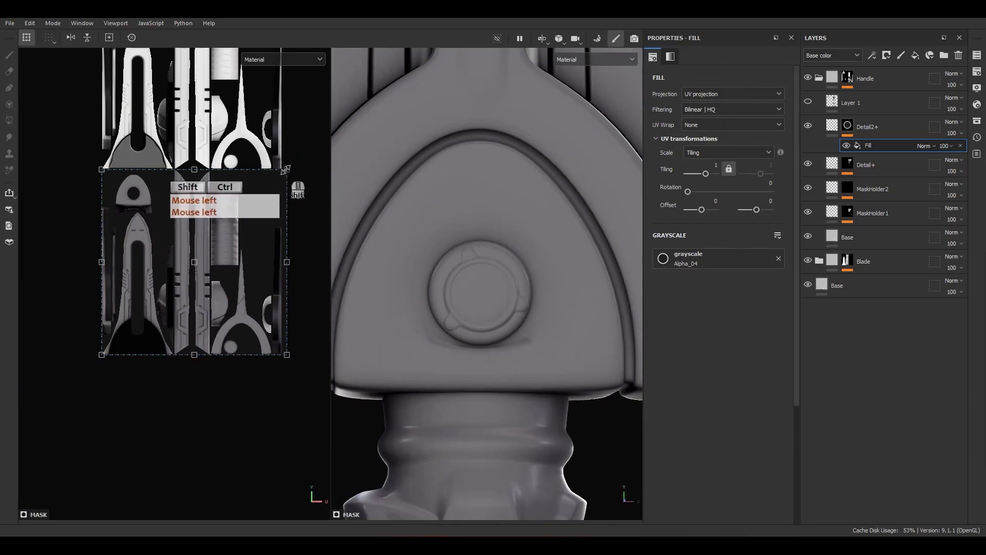
# Step: Scale the ring to a tiling of about 3.2058 and move it over the guard's UV island, at offsets of about -0.311 and 0.3744
pyautogui.keyDown('ctrl'); pyautogui.keyDown('shift'); pyautogui.moveTo(285, 169); pyautogui.dragTo(211, 233); pyautogui.keyUp('shift'); pyautogui.keyUp('ctrl')
pyautogui.keyDown('alt'); pyautogui.moveTo(204, 268); pyautogui.dragTo(226, 307, button='middle'); pyautogui.keyUp('alt')
pyautogui.scroll(1, 226, 308)
pyautogui.moveTo(226, 306); pyautogui.dragTo(143, 233)
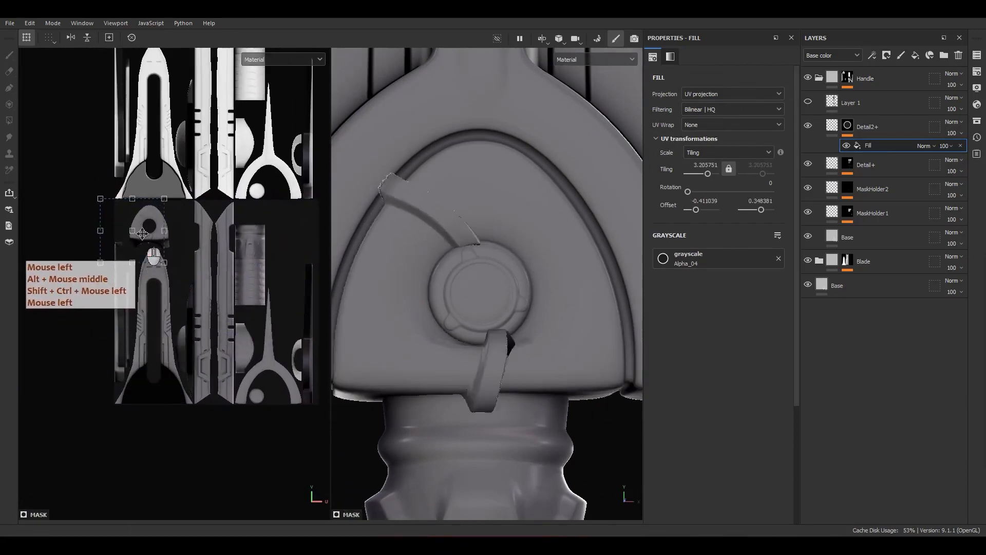
pyautogui.scroll(6, 144, 232)
pyautogui.keyDown('alt'); pyautogui.moveTo(151, 229); pyautogui.dragTo(186, 288, button='middle'); pyautogui.keyUp('alt')
pyautogui.scroll(1, 186, 288)
pyautogui.moveTo(185, 293); pyautogui.dragTo(253, 275)
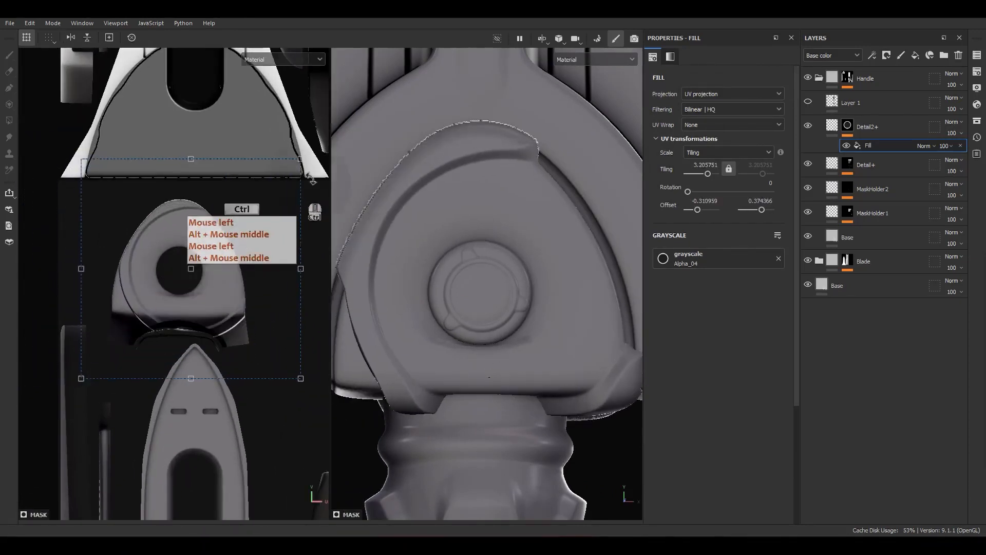
# Step: Shrink the ring to a tiling of about 7.3558 and centre it around the guard's hole, at offsets of about -0.3283 and 0.372
pyautogui.keyDown('ctrl'); pyautogui.keyDown('shift'); pyautogui.moveTo(311, 179); pyautogui.dragTo(211, 218); pyautogui.keyUp('shift'); pyautogui.keyUp('ctrl')
pyautogui.scroll(2, 220, 282)
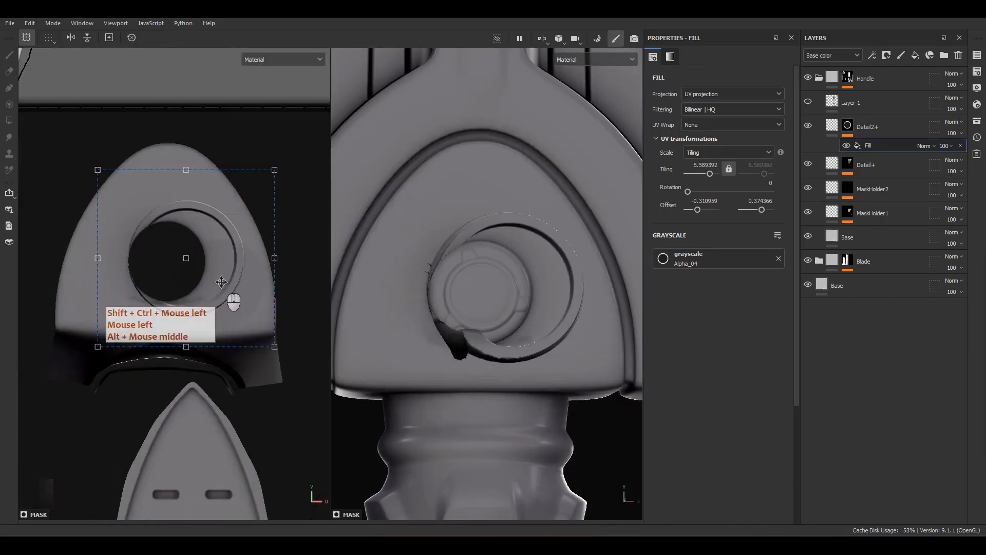
pyautogui.moveTo(221, 282); pyautogui.dragTo(202, 282)
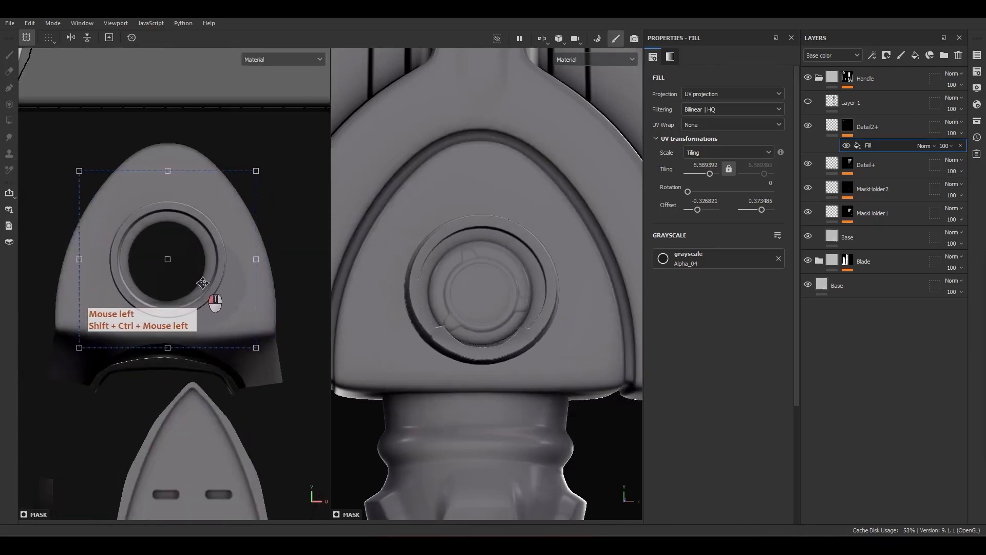
pyautogui.keyDown('ctrl'); pyautogui.keyDown('shift'); pyautogui.moveTo(256, 170); pyautogui.dragTo(244, 180); pyautogui.keyUp('shift'); pyautogui.keyUp('ctrl')
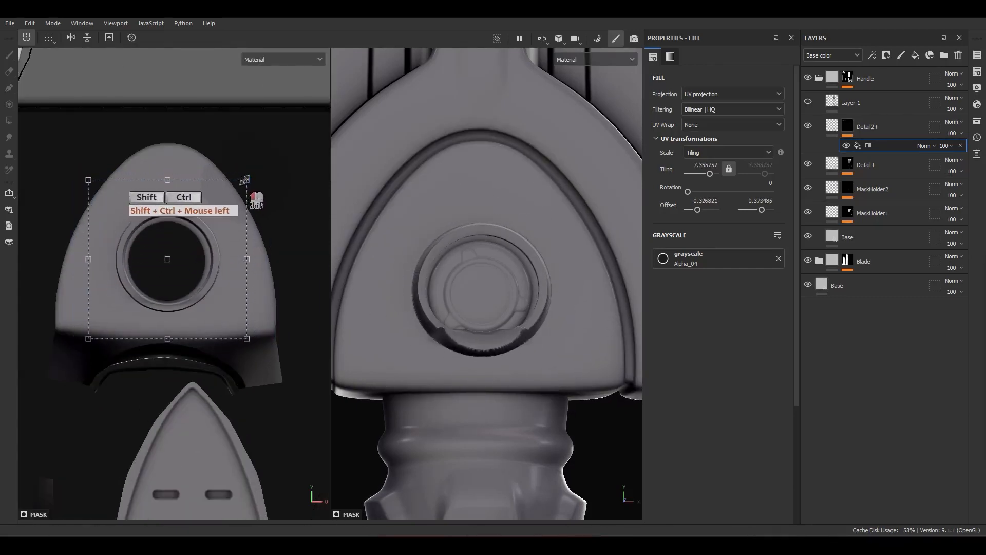
pyautogui.scroll(2, 195, 260)
pyautogui.moveTo(195, 260); pyautogui.dragTo(195, 264)
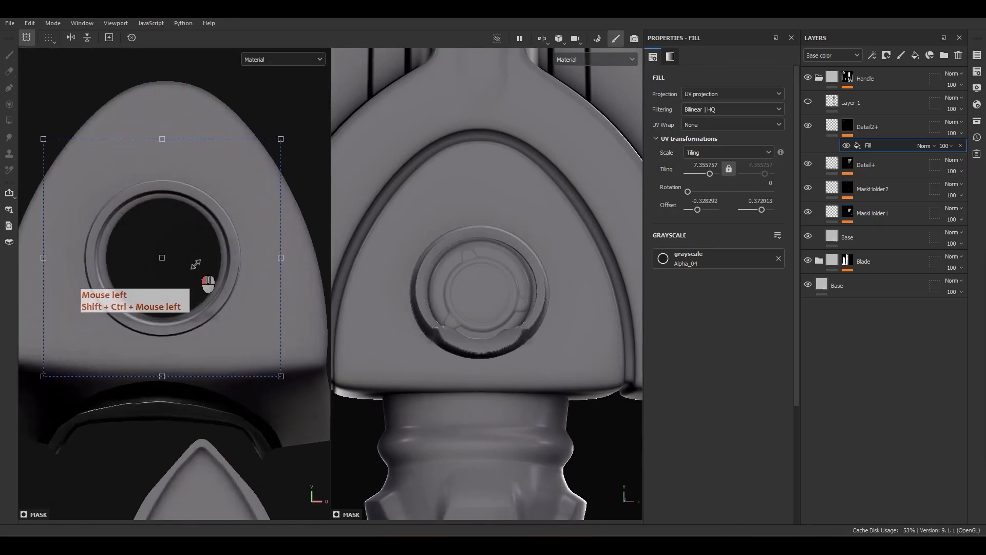
# Step: Set the Detail2+ mask's ring fill to Linear dodge (Add) blending at 25 opacity
pyautogui.keyDown('alt'); pyautogui.moveTo(522, 355); pyautogui.dragTo(668, 349); pyautogui.keyUp('alt')
pyautogui.click(833, 123)
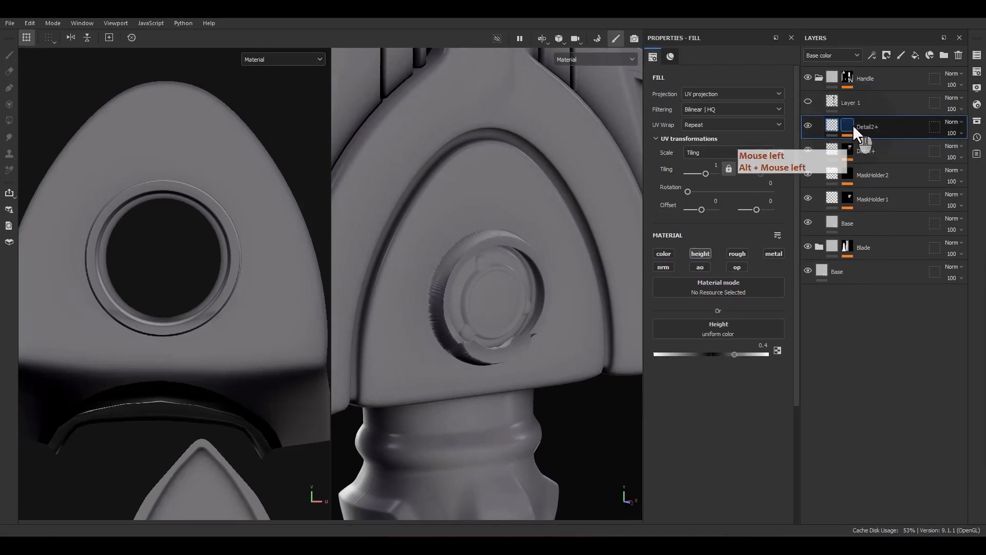
pyautogui.click(855, 126)
pyautogui.click(925, 146)
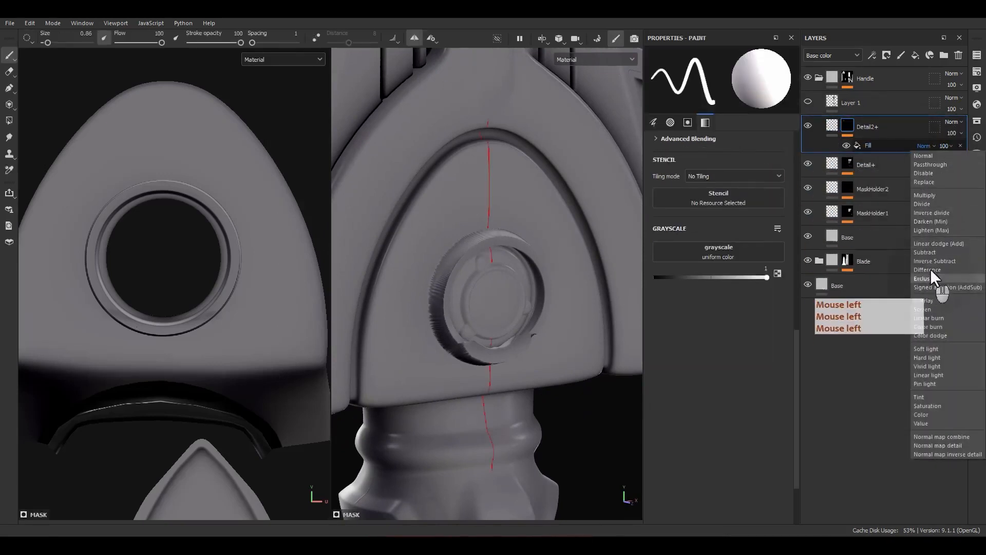
pyautogui.click(937, 244)
pyautogui.click(953, 153)
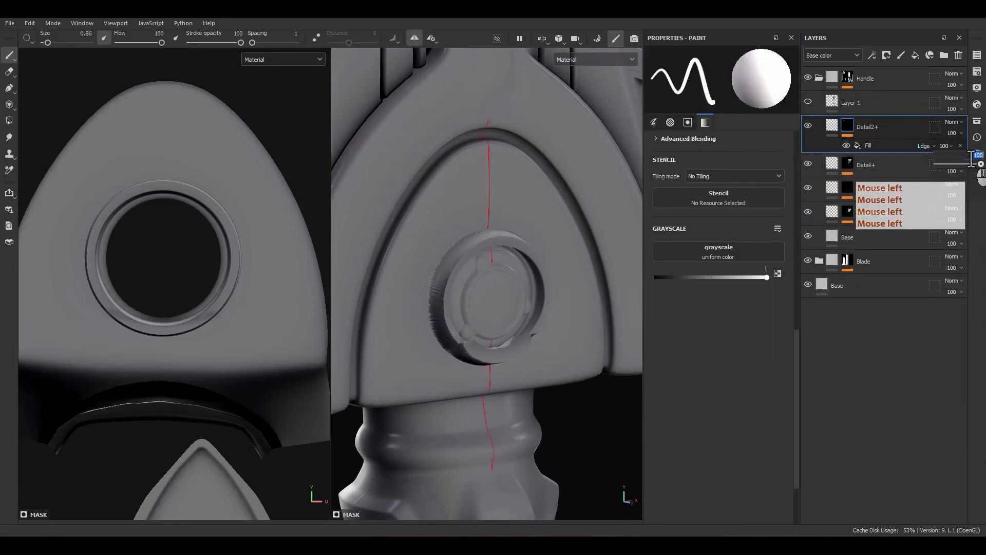
pyautogui.write('25')
pyautogui.press('Return')
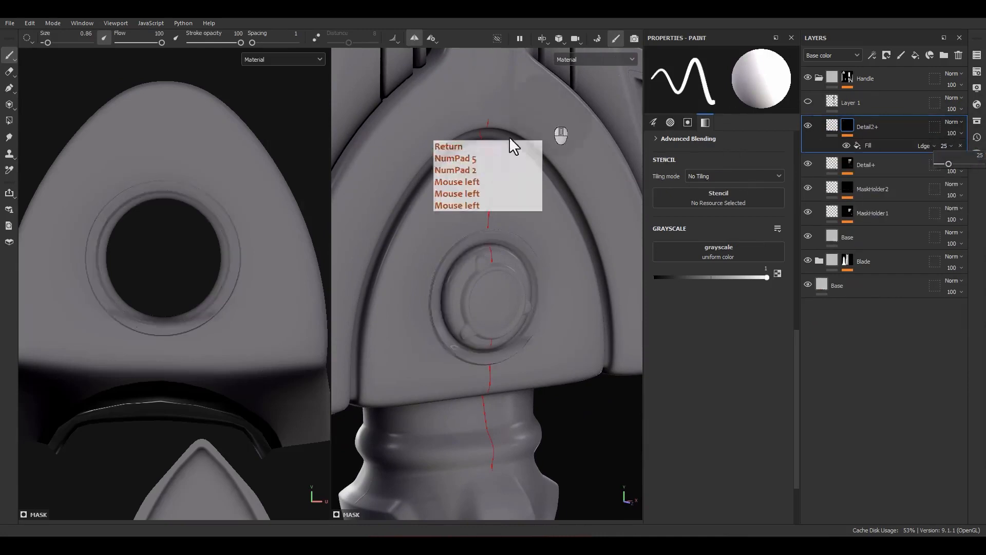
# Step: Enlarge the Alpha_04 ring fill in the Detail2+ mask around the guard's hole to a tiling of about 7.1079
pyautogui.keyDown('alt'); pyautogui.moveTo(529, 366); pyautogui.dragTo(211, 335); pyautogui.keyUp('alt')
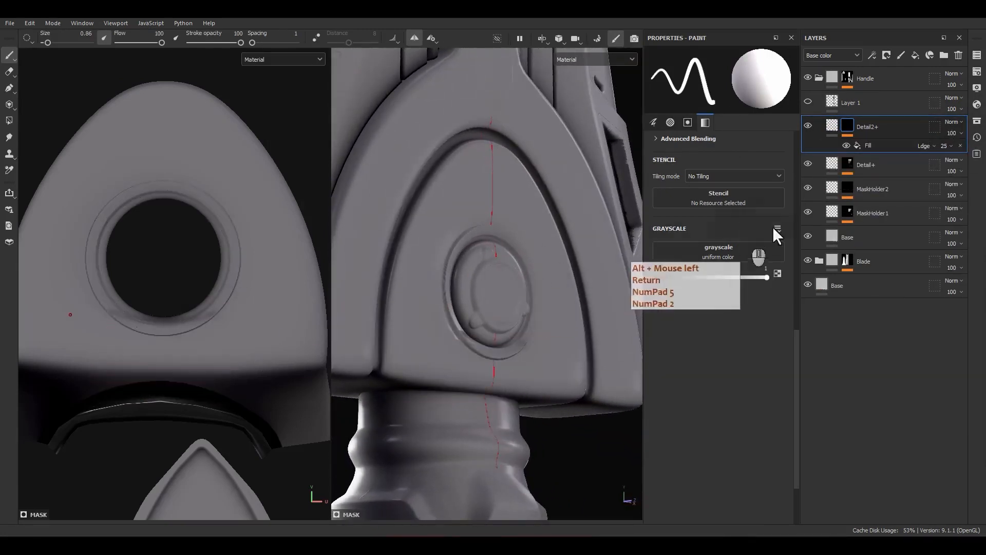
pyautogui.click(846, 125)
pyautogui.click(868, 145)
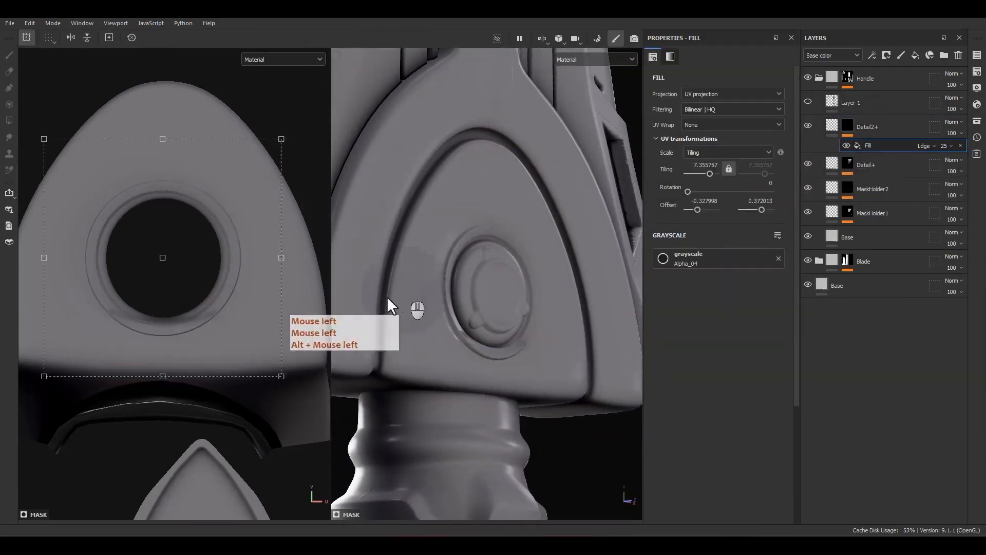
pyautogui.keyDown('ctrl'); pyautogui.keyDown('shift'); pyautogui.click(285, 138); pyautogui.keyUp('shift'); pyautogui.keyUp('ctrl')
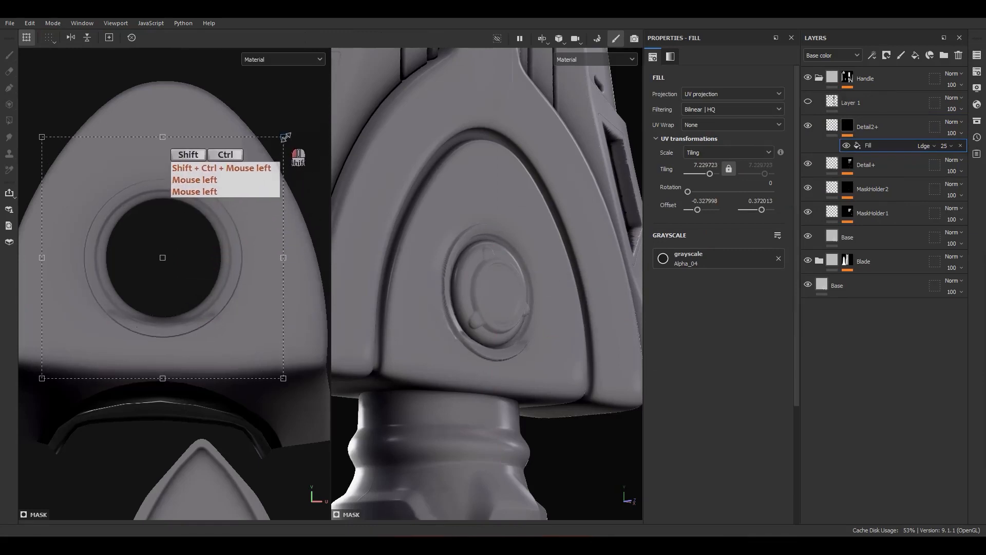
pyautogui.keyDown('ctrl'); pyautogui.keyDown('shift'); pyautogui.moveTo(287, 137); pyautogui.dragTo(288, 135); pyautogui.keyUp('shift'); pyautogui.keyUp('ctrl')
pyautogui.keyDown('alt'); pyautogui.moveTo(570, 257); pyautogui.dragTo(506, 274); pyautogui.keyUp('alt')
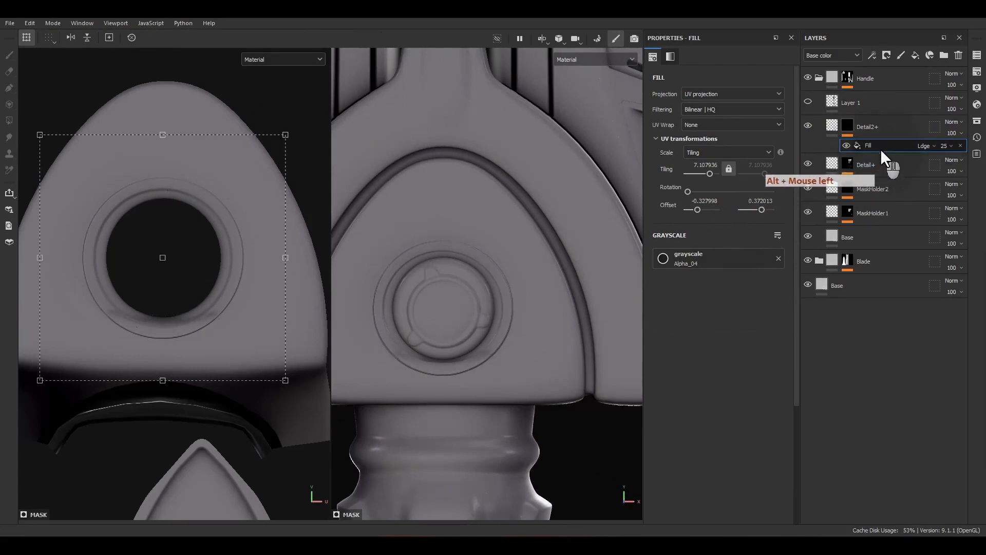
# Step: Duplicate the ring fill in the Detail2+ mask and enlarge the copy around the hole to a tiling of about 5.7198
pyautogui.click(880, 146)
pyautogui.hotkey('ctrl', 'd')
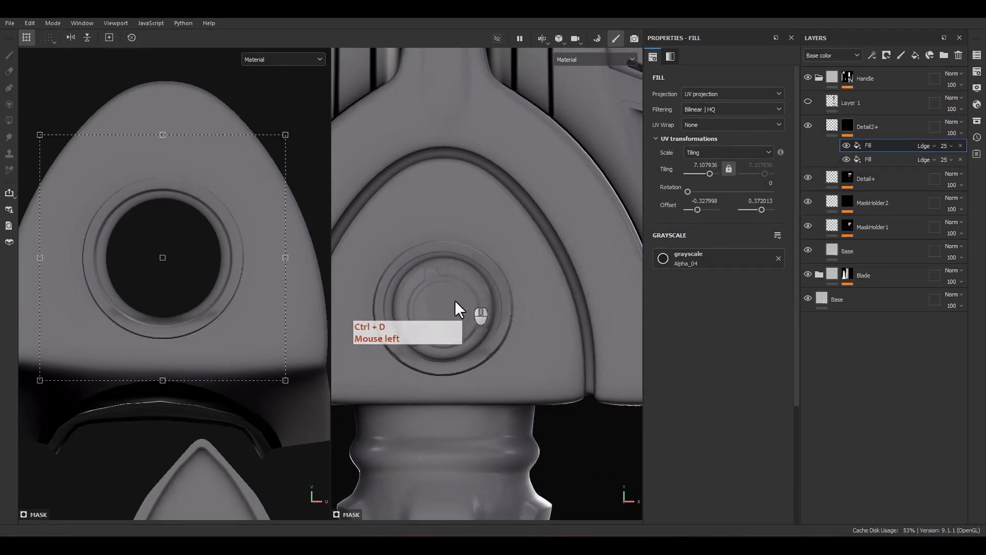
pyautogui.keyDown('ctrl'); pyautogui.keyDown('shift'); pyautogui.moveTo(290, 137); pyautogui.dragTo(321, 125); pyautogui.keyUp('shift'); pyautogui.keyUp('ctrl')
pyautogui.moveTo(539, 315)
pyautogui.keyDown('shift'); pyautogui.mouseDown(button='right')
pyautogui.moveTo(524, 308)
pyautogui.moveTo(537, 321)
pyautogui.mouseUp(button='right'); pyautogui.keyUp('shift')
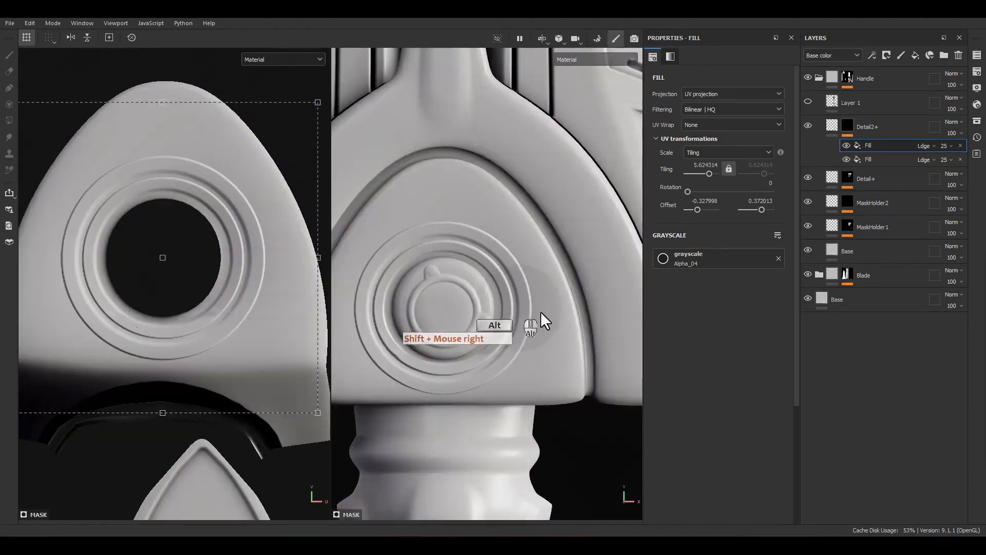
pyautogui.keyDown('alt'); pyautogui.moveTo(537, 322); pyautogui.dragTo(746, 316); pyautogui.keyUp('alt')
pyautogui.moveTo(538, 323)
pyautogui.keyDown('shift'); pyautogui.mouseDown(button='right')
pyautogui.moveTo(569, 318)
pyautogui.moveTo(556, 317)
pyautogui.mouseUp(button='right'); pyautogui.keyUp('shift')
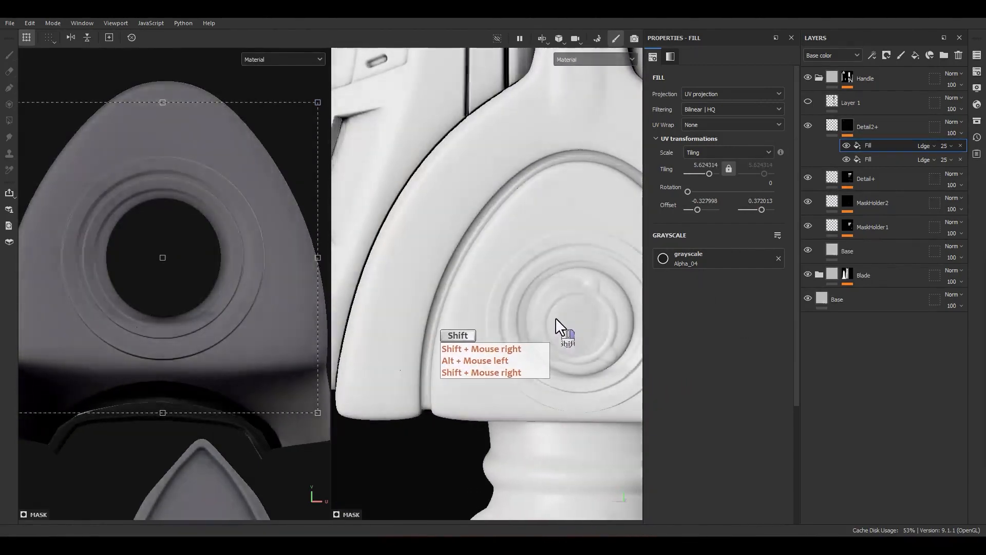
pyautogui.keyDown('alt'); pyautogui.moveTo(556, 317); pyautogui.dragTo(550, 317, button='middle'); pyautogui.keyUp('alt')
pyautogui.keyDown('alt'); pyautogui.moveTo(550, 317); pyautogui.dragTo(522, 308); pyautogui.keyUp('alt')
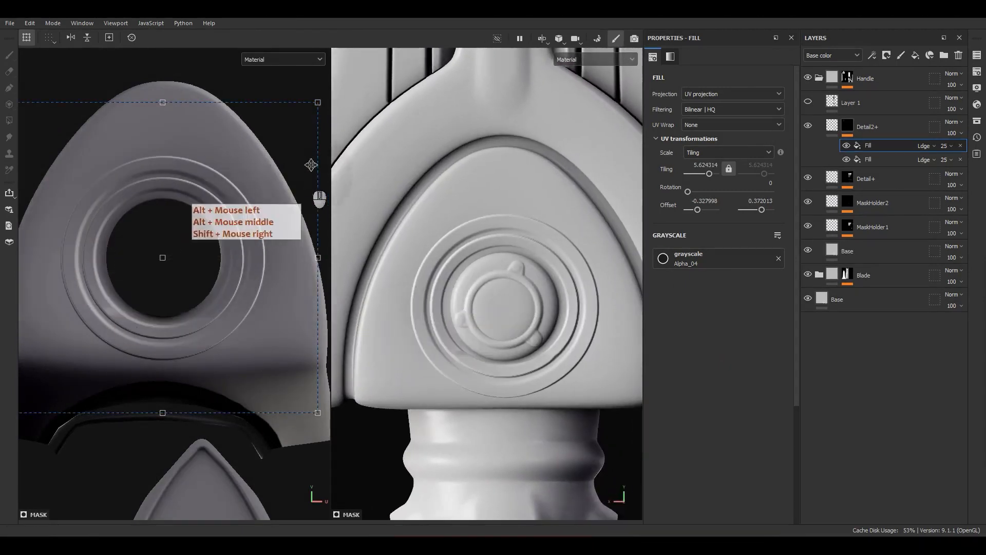
pyautogui.keyDown('ctrl'); pyautogui.keyDown('shift'); pyautogui.moveTo(320, 104); pyautogui.dragTo(317, 106); pyautogui.keyUp('shift'); pyautogui.keyUp('ctrl')
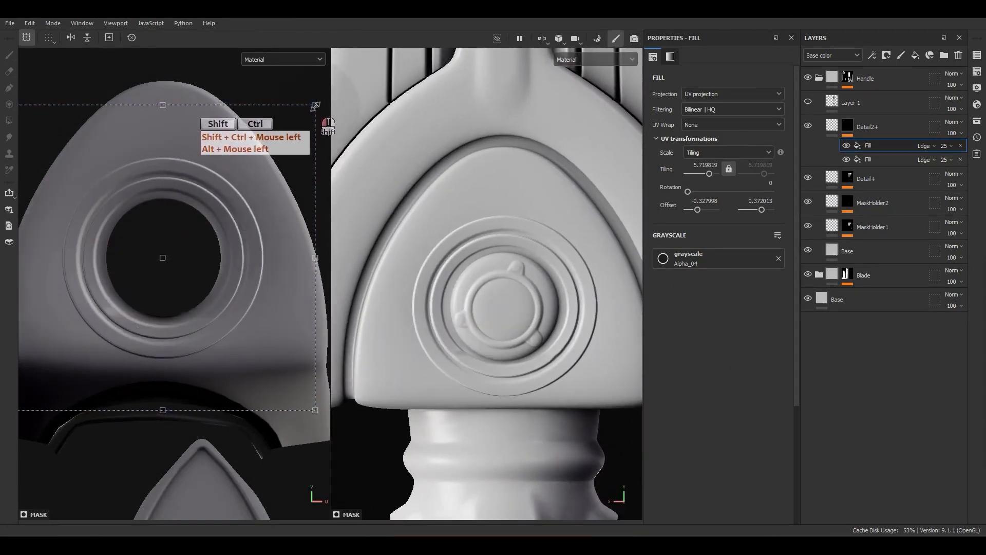
# Step: Duplicate the larger ring fill in the Detail2+ mask
pyautogui.click(874, 147)
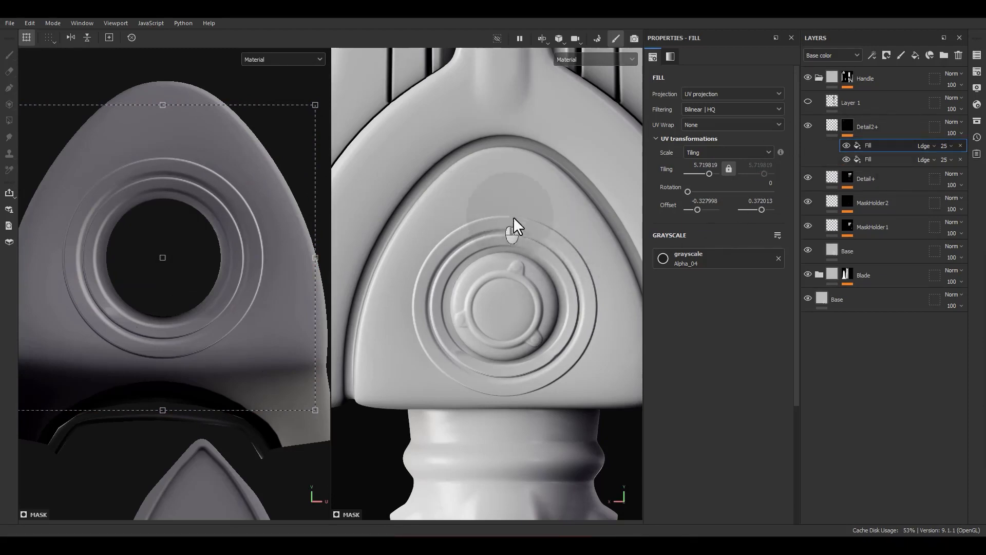
pyautogui.click(875, 145)
pyautogui.hotkey('ctrl', 'd')
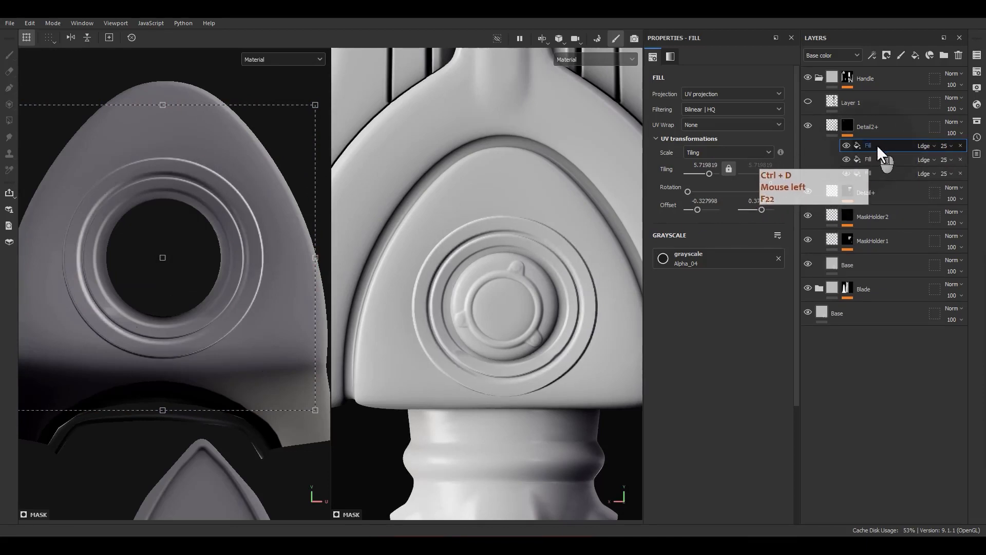
pyautogui.click(874, 159)
# Step: Show the alphas of all asset libraries and search them for circle
pyautogui.click(977, 122)
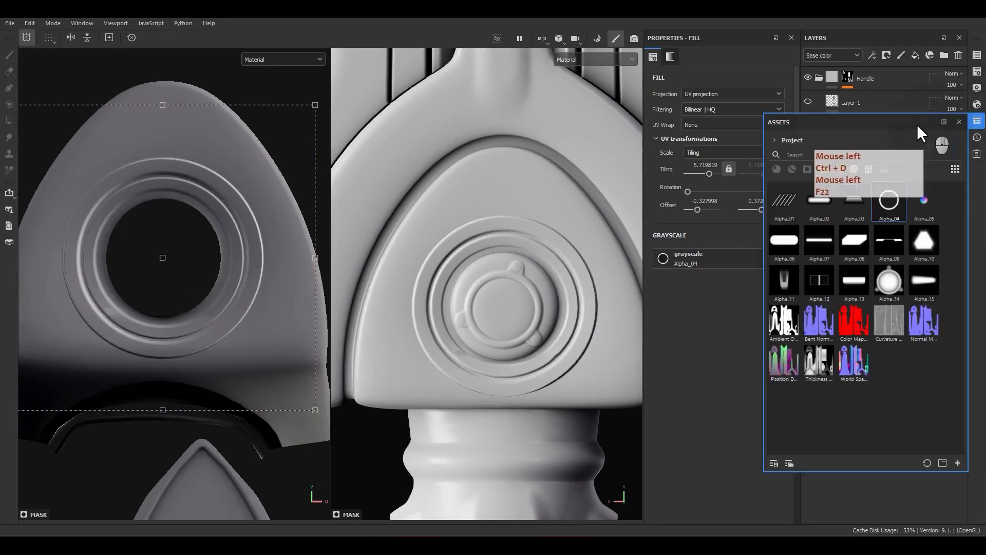
pyautogui.moveTo(686, 125); pyautogui.dragTo(563, 143)
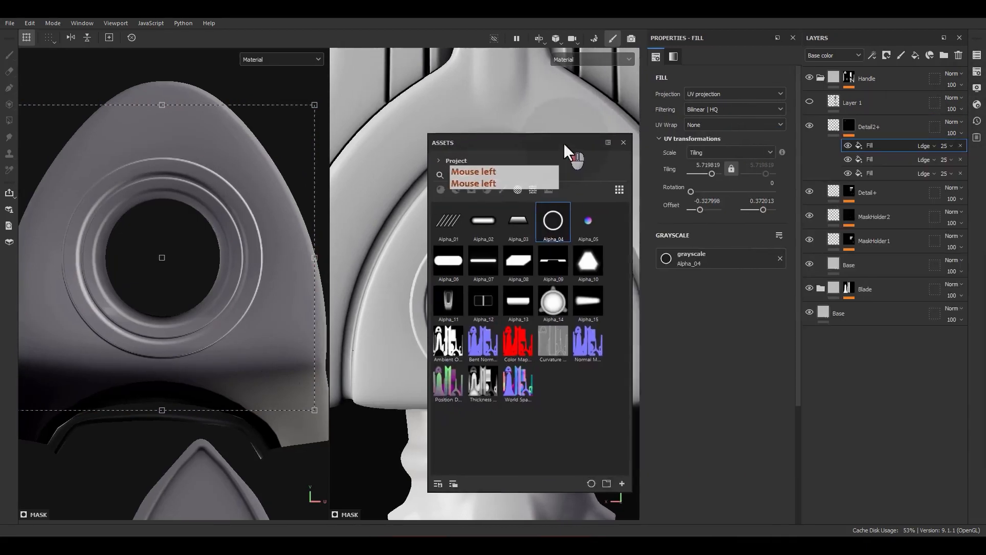
pyautogui.click(435, 160)
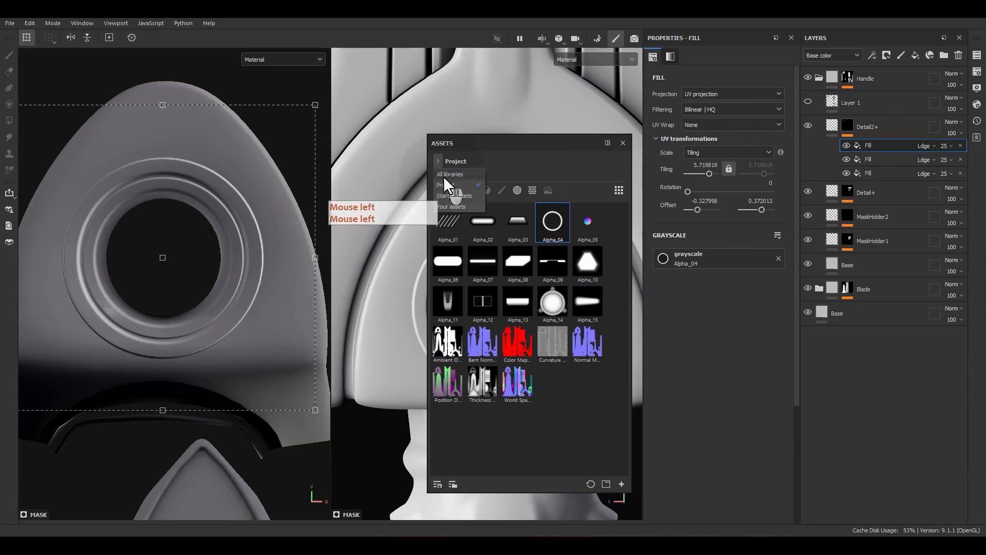
pyautogui.click(445, 175)
pyautogui.click(517, 191)
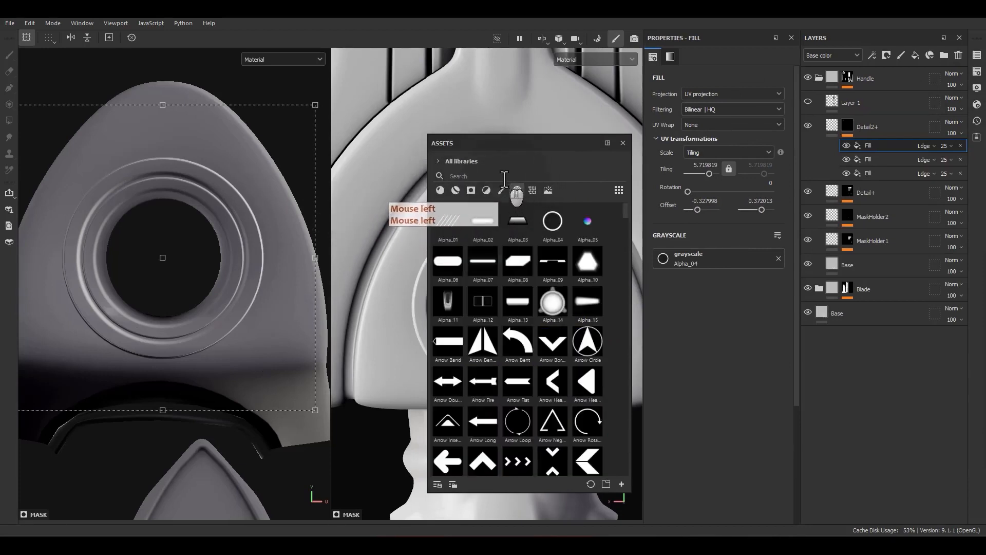
pyautogui.click(504, 176)
pyautogui.write('circ')
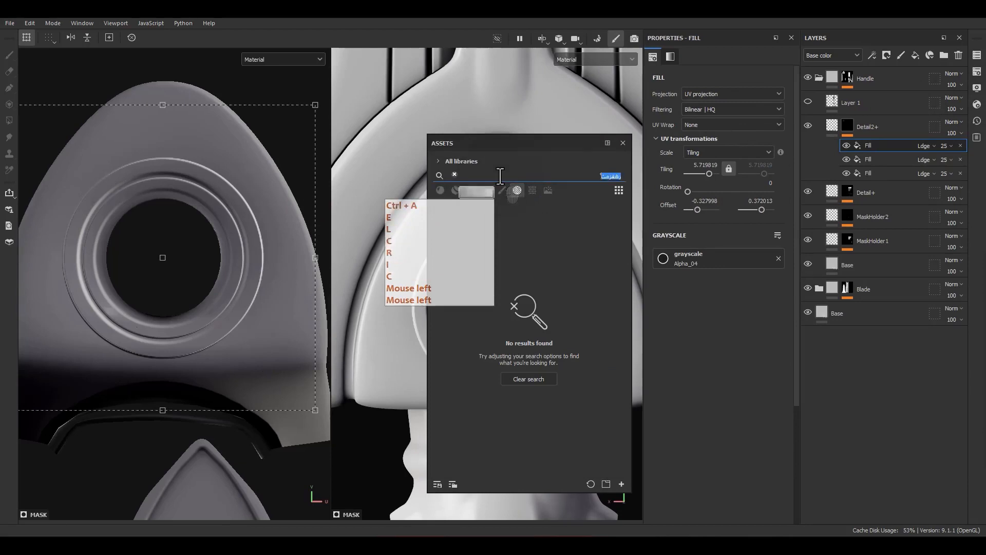
pyautogui.write('circle')
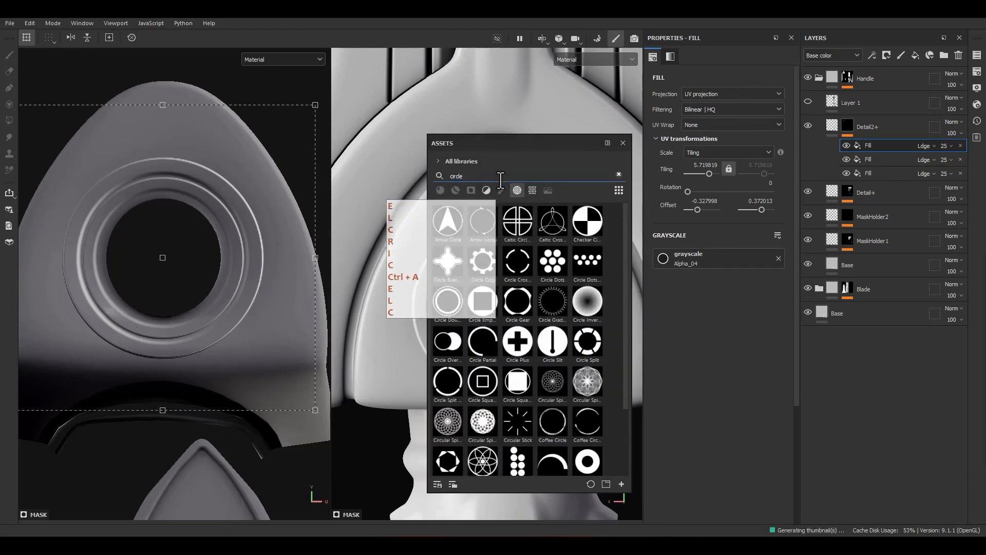
pyautogui.scroll(-3, 467, 360)
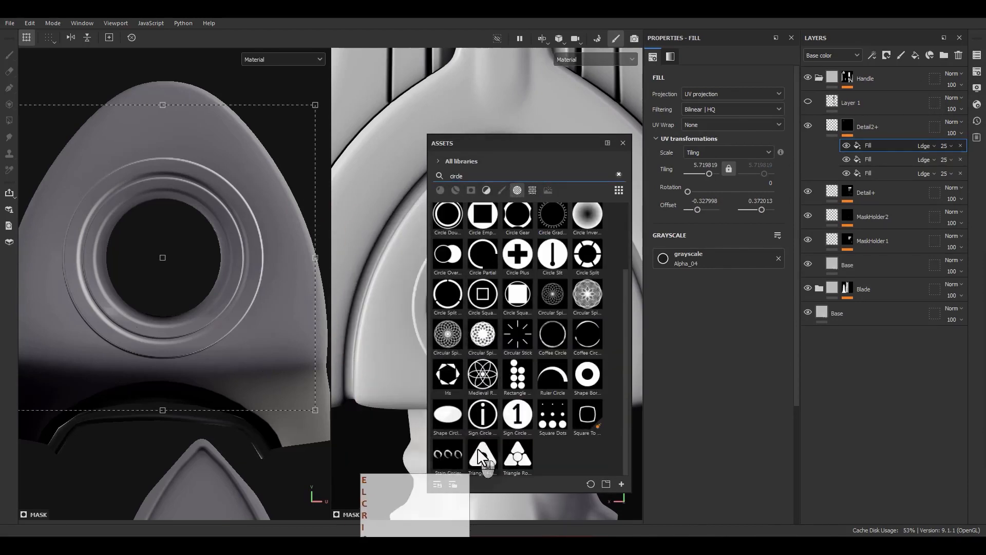
pyautogui.scroll(2, 449, 369)
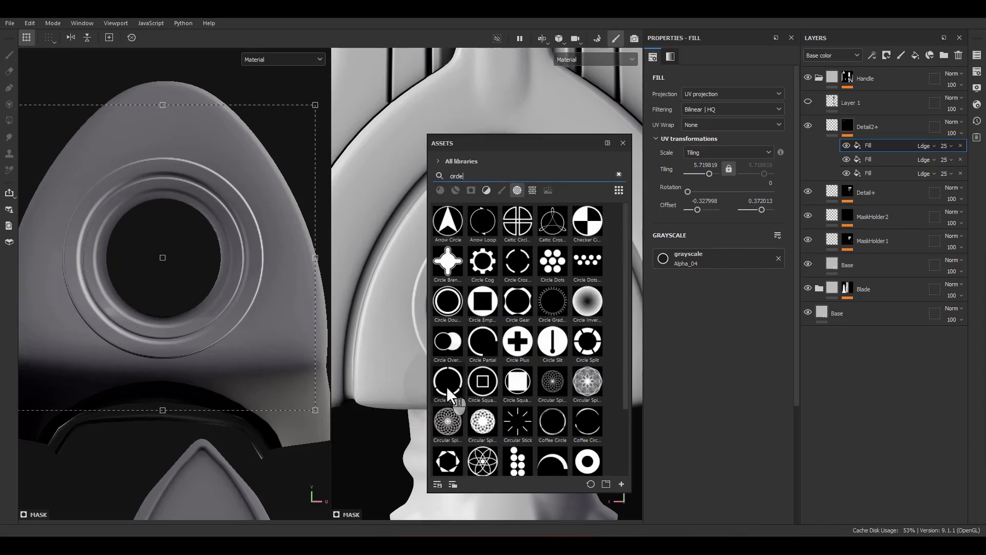
# Step: Assign the Circle Split Rounded alpha to the topmost mask fill and shrink it to a tiling of about 7.8149
pyautogui.moveTo(447, 388)
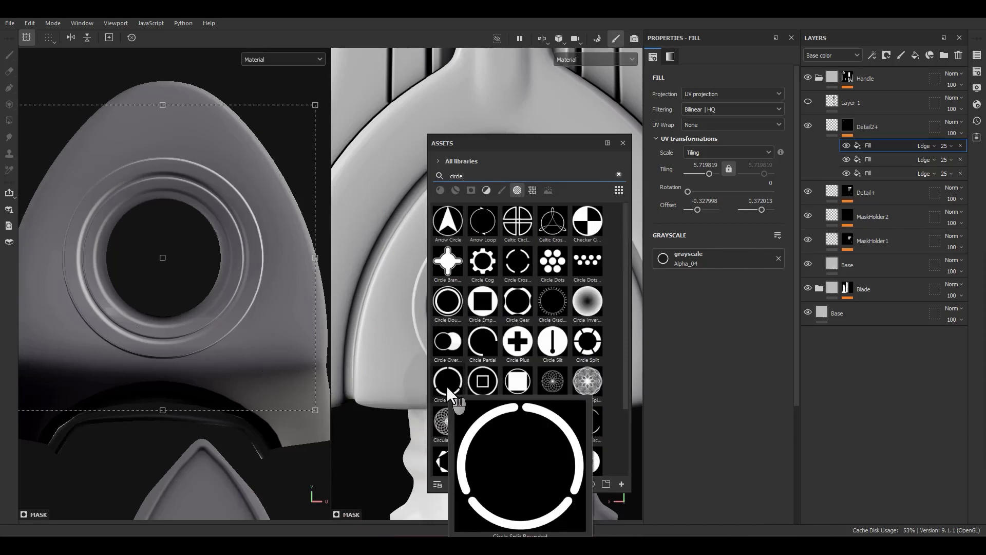
pyautogui.moveTo(446, 386); pyautogui.dragTo(686, 259)
pyautogui.click(623, 144)
pyautogui.scroll(-1, 509, 257)
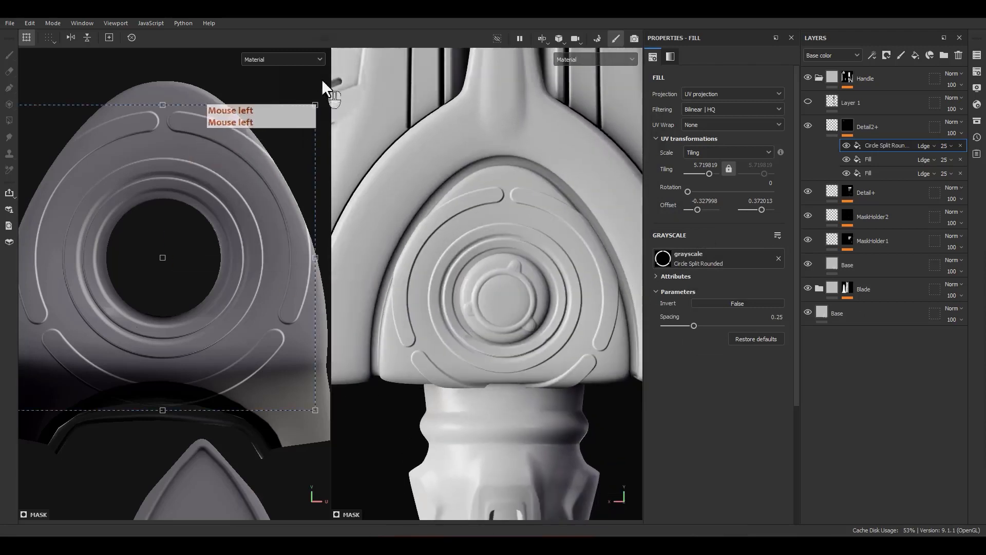
pyautogui.keyDown('ctrl'); pyautogui.keyDown('shift'); pyautogui.moveTo(316, 105); pyautogui.dragTo(275, 155); pyautogui.keyUp('shift'); pyautogui.keyUp('ctrl')
# Step: Set the Circle Split Rounded fill to Subtract blending at 30 opacity
pyautogui.click(925, 146)
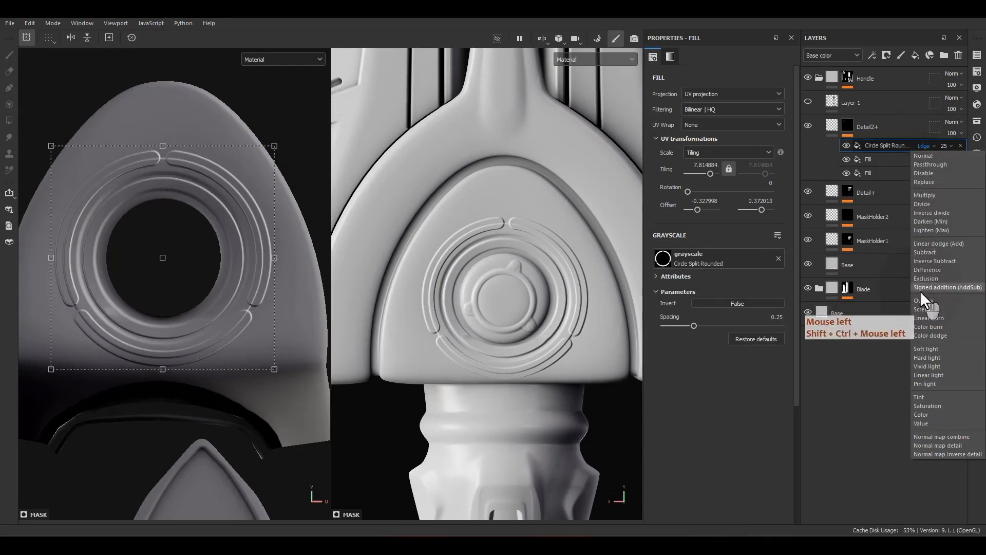
pyautogui.click(930, 252)
pyautogui.click(955, 159)
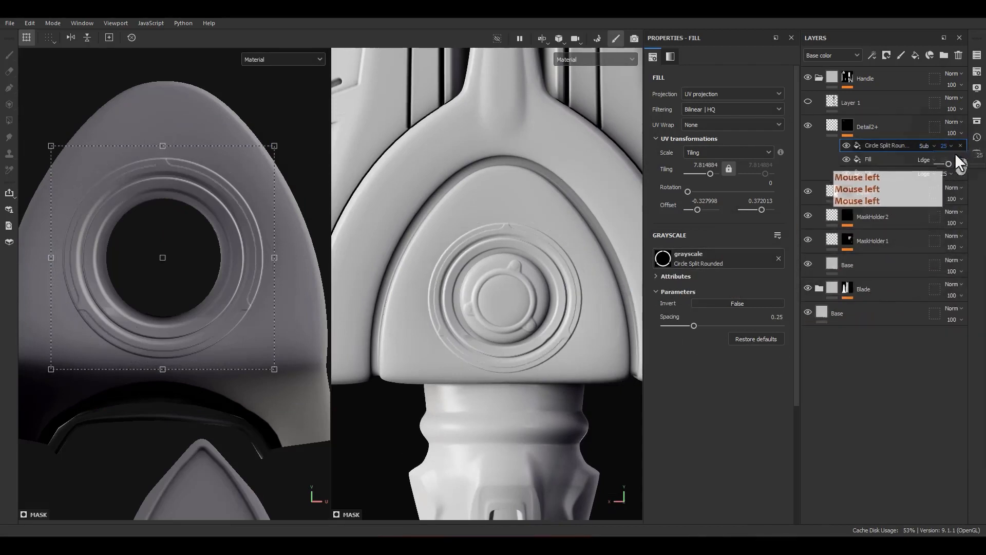
pyautogui.hotkey('ctrl', 'a')
pyautogui.write('30')
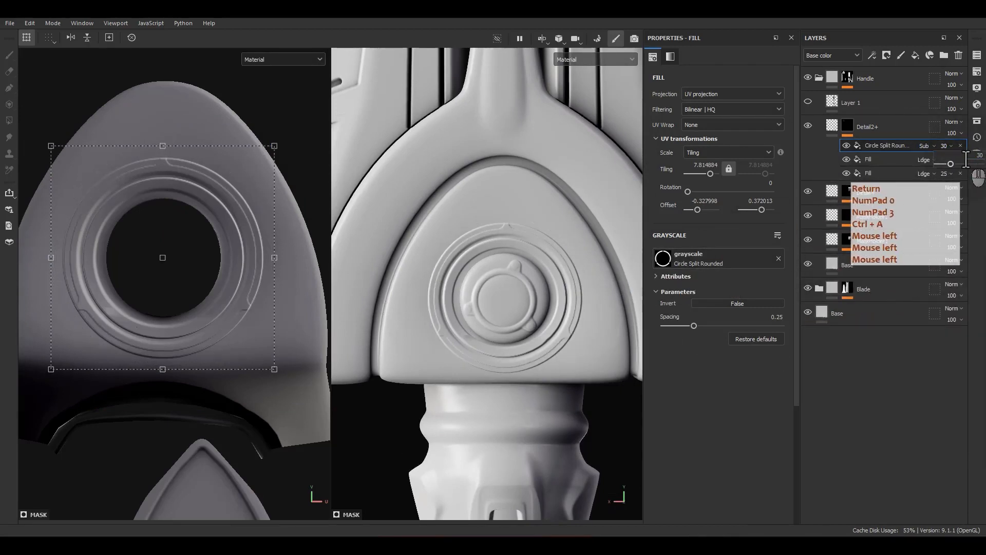
pyautogui.keyDown('alt'); pyautogui.moveTo(494, 296); pyautogui.dragTo(455, 293); pyautogui.keyUp('alt')
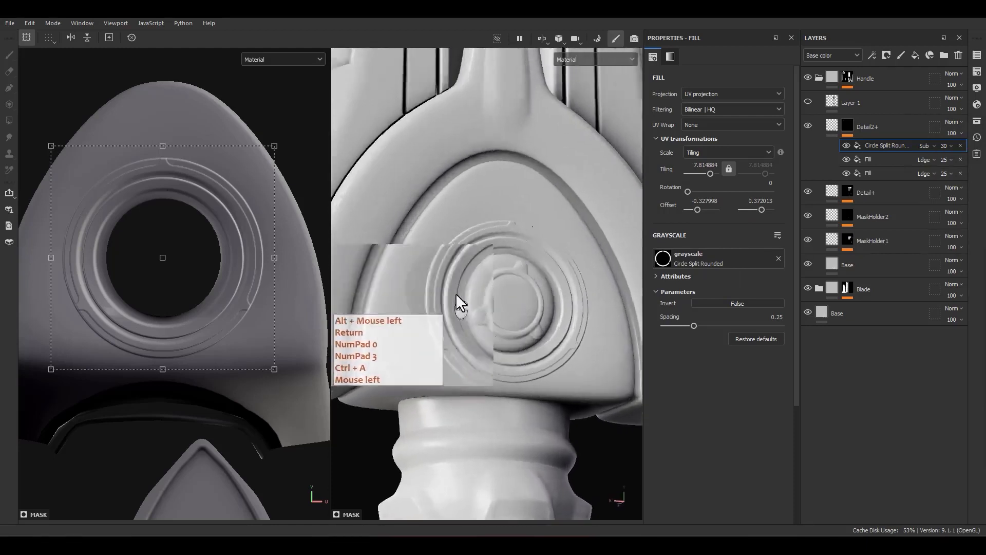
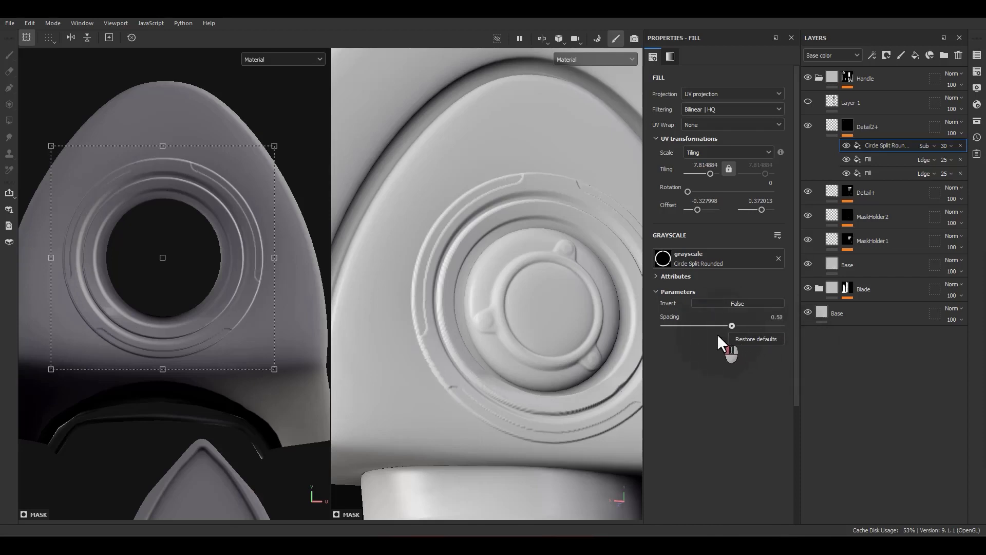
# Step: Set the Circle Split Rounded spacing to 0.65 and shrink the fill slightly to a tiling of about 7.8505
pyautogui.moveTo(737, 334); pyautogui.dragTo(735, 332)
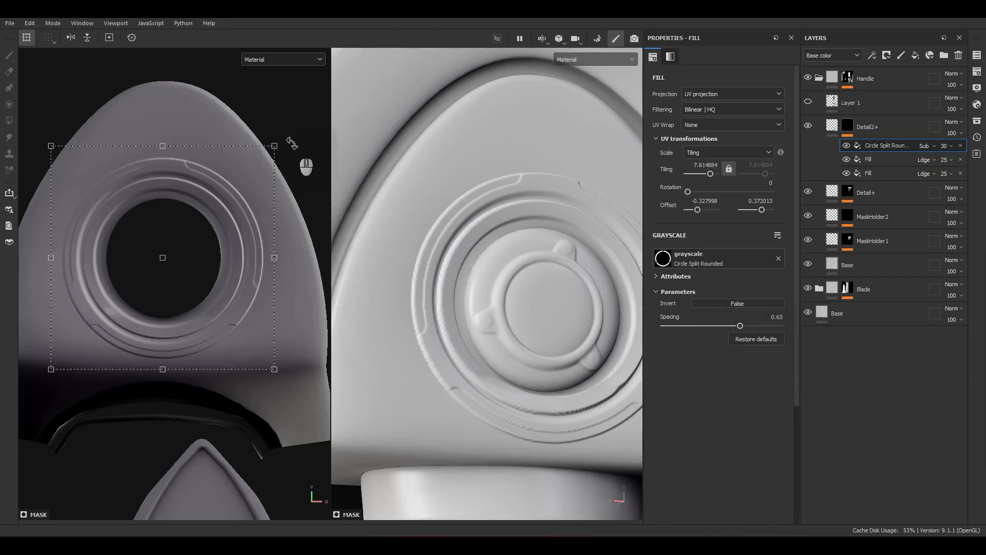
pyautogui.keyDown('ctrl'); pyautogui.keyDown('shift'); pyautogui.moveTo(277, 145); pyautogui.dragTo(274, 149); pyautogui.keyUp('shift'); pyautogui.keyUp('ctrl')
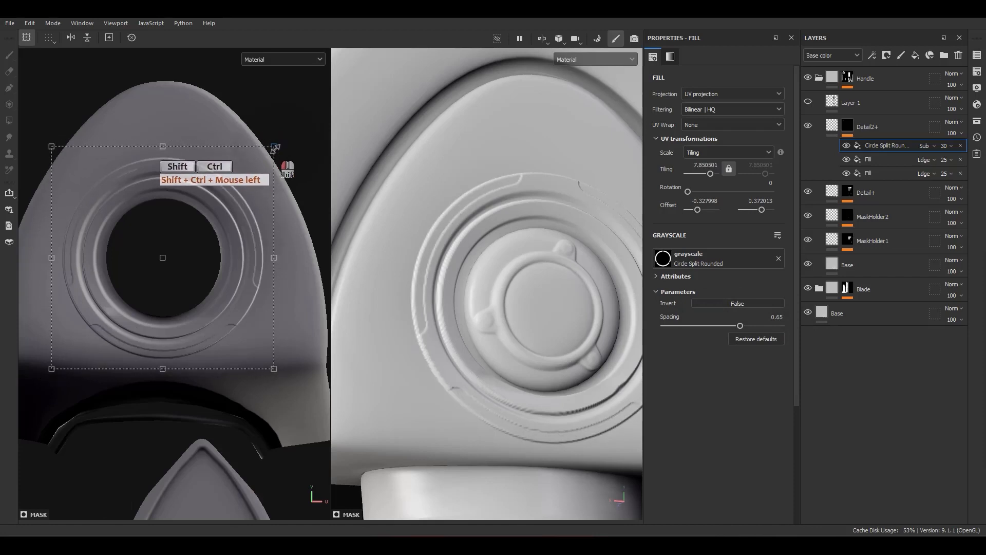
# Step: Duplicate the fill effect that holds Alpha_04, directly below Circle Split Rounded, in the Detail2+ mask
pyautogui.scroll(-5, 515, 300)
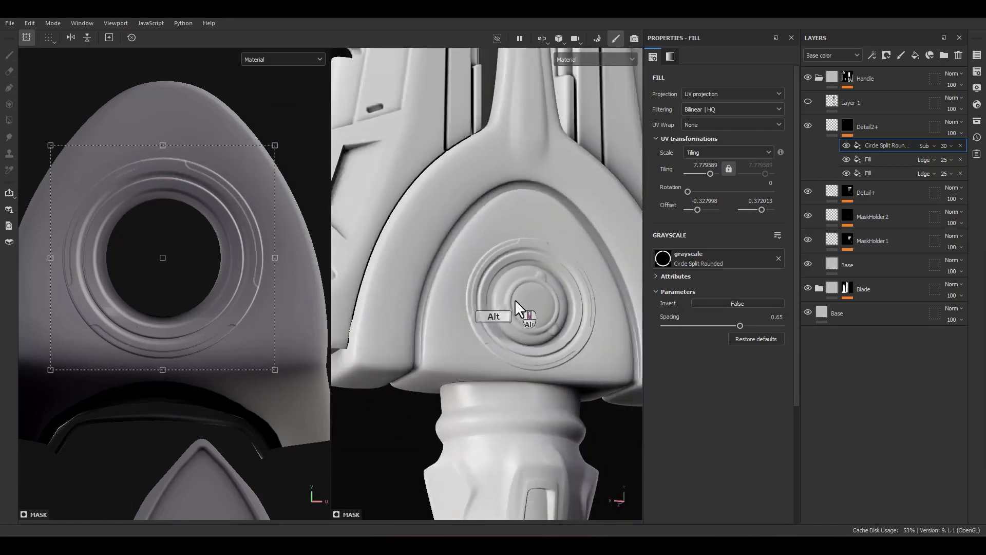
pyautogui.keyDown('alt'); pyautogui.moveTo(514, 300); pyautogui.dragTo(493, 320); pyautogui.keyUp('alt')
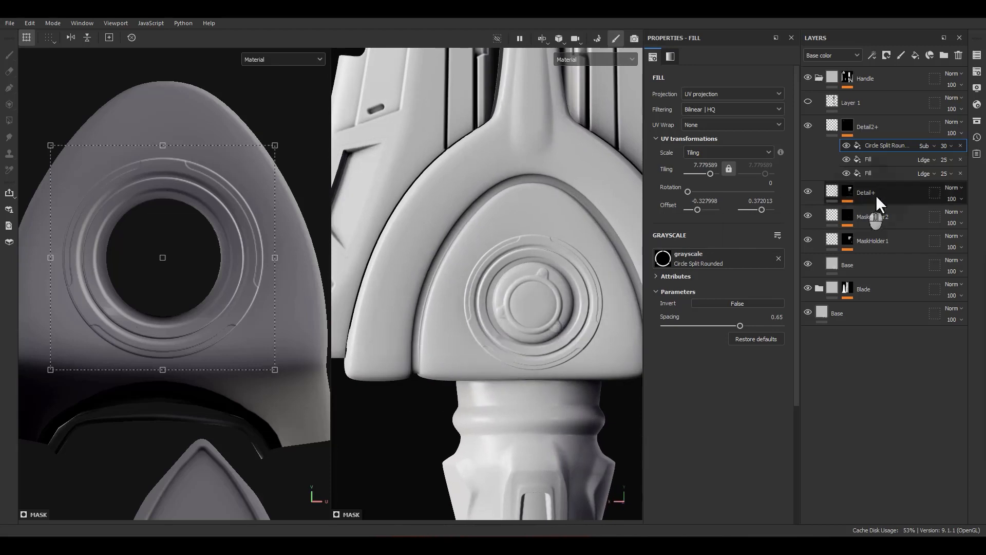
pyautogui.scroll(-3, 394, 296)
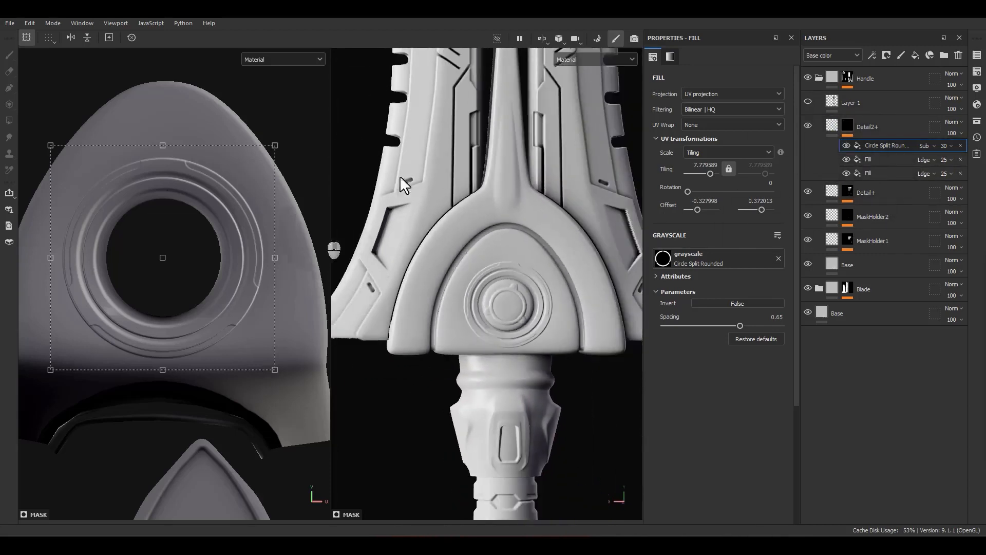
pyautogui.keyDown('alt'); pyautogui.moveTo(426, 363); pyautogui.dragTo(470, 242, button='middle'); pyautogui.keyUp('alt')
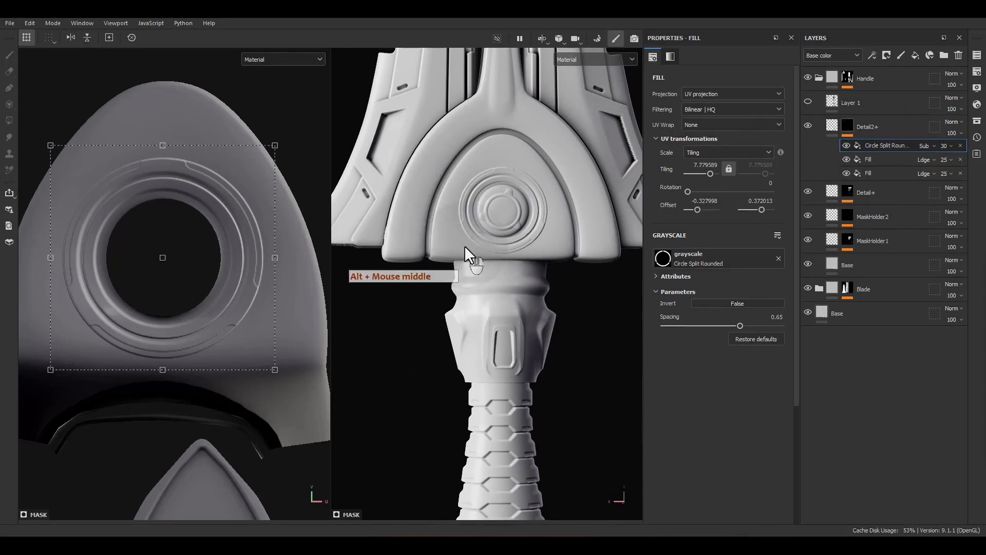
pyautogui.keyDown('alt'); pyautogui.moveTo(523, 431); pyautogui.dragTo(489, 160, button='middle'); pyautogui.keyUp('alt')
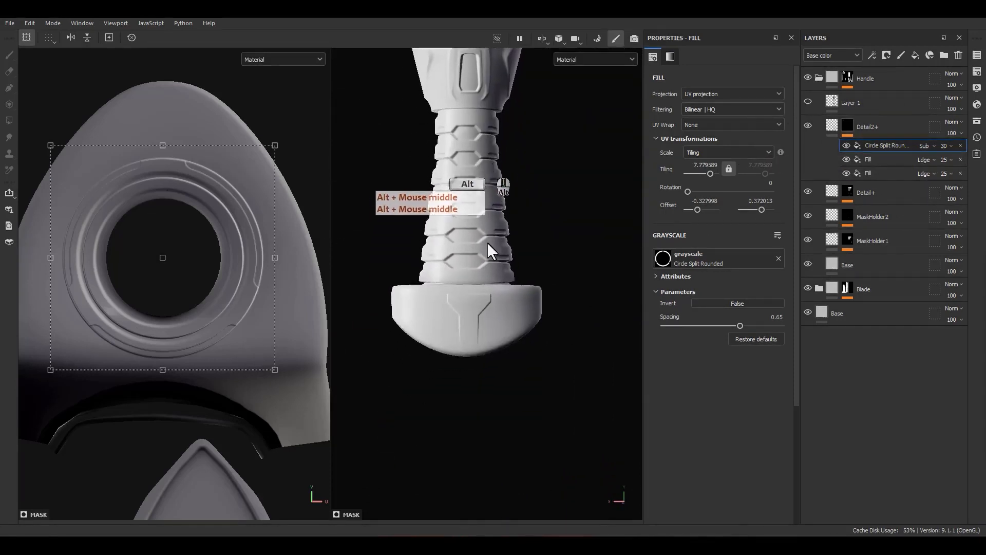
pyautogui.scroll(5, 458, 320)
pyautogui.keyDown('alt'); pyautogui.moveTo(458, 320); pyautogui.dragTo(512, 292); pyautogui.keyUp('alt')
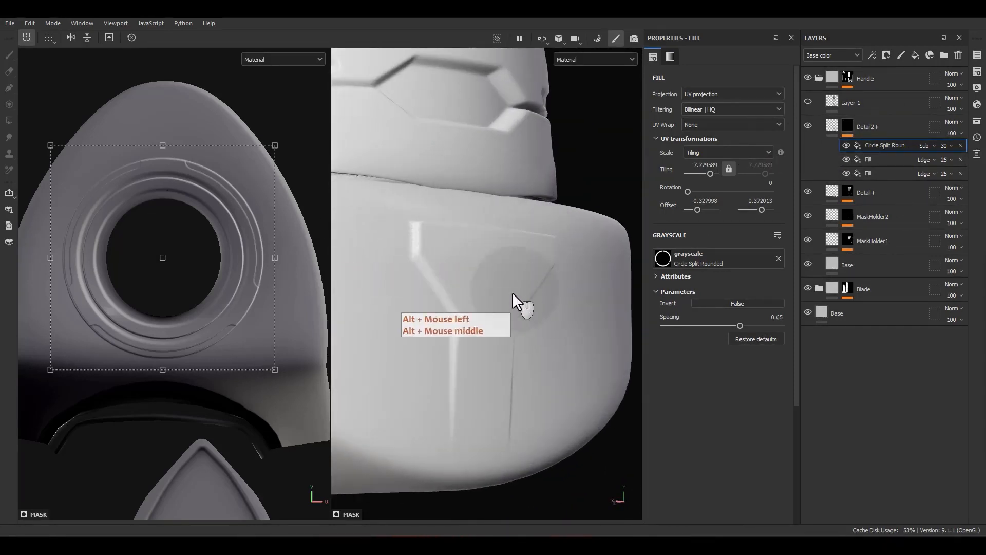
pyautogui.click(875, 146)
pyautogui.click(874, 157)
pyautogui.hotkey('ctrl', 'd')
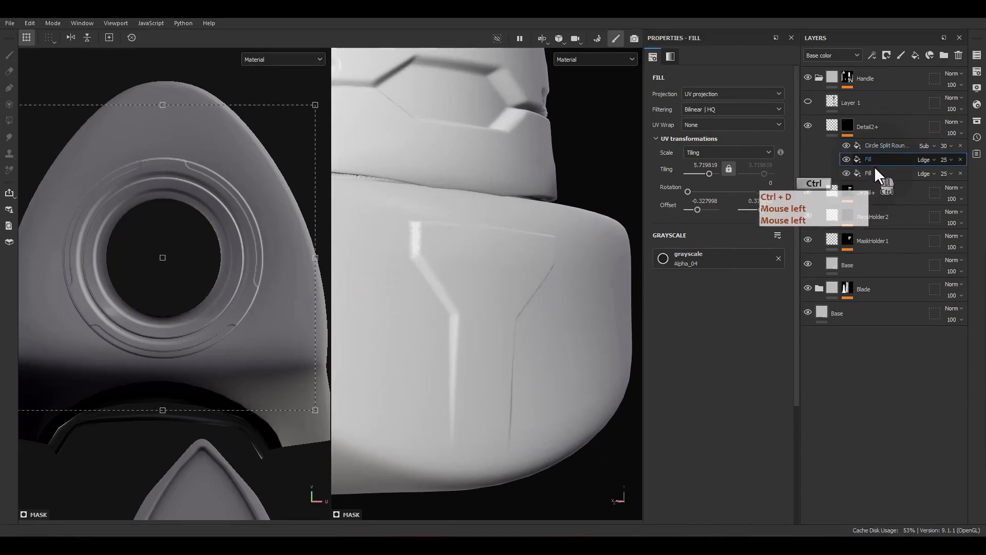
# Step: Replace the duplicated fill's grayscale with Alpha_03 from the project's alpha assets
pyautogui.click(976, 124)
pyautogui.moveTo(773, 121); pyautogui.dragTo(542, 128)
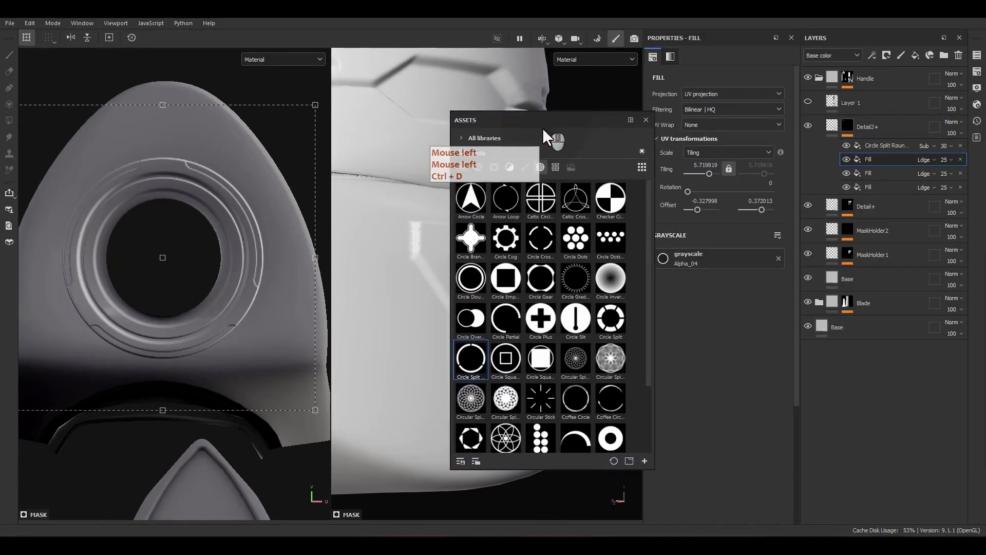
pyautogui.click(457, 140)
pyautogui.click(468, 166)
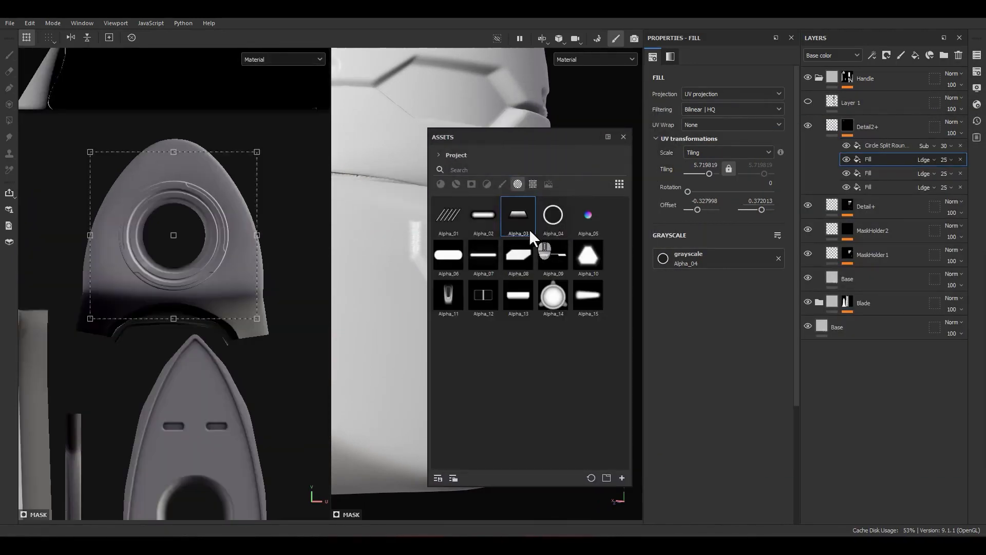
pyautogui.moveTo(529, 230); pyautogui.dragTo(709, 256)
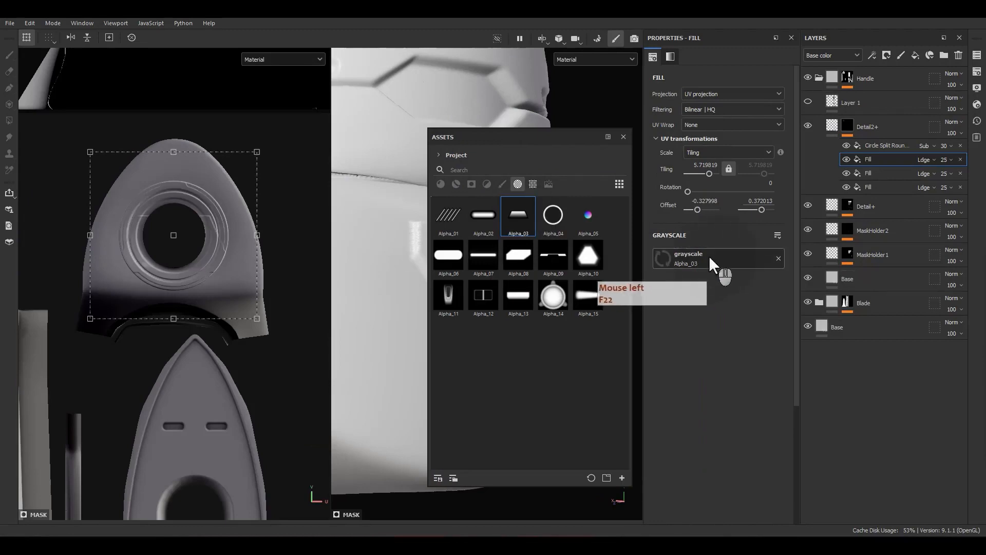
# Step: Move the Alpha_03 fill onto the pommel's UV island and rotate it to 270 degrees
pyautogui.scroll(-5, 212, 225)
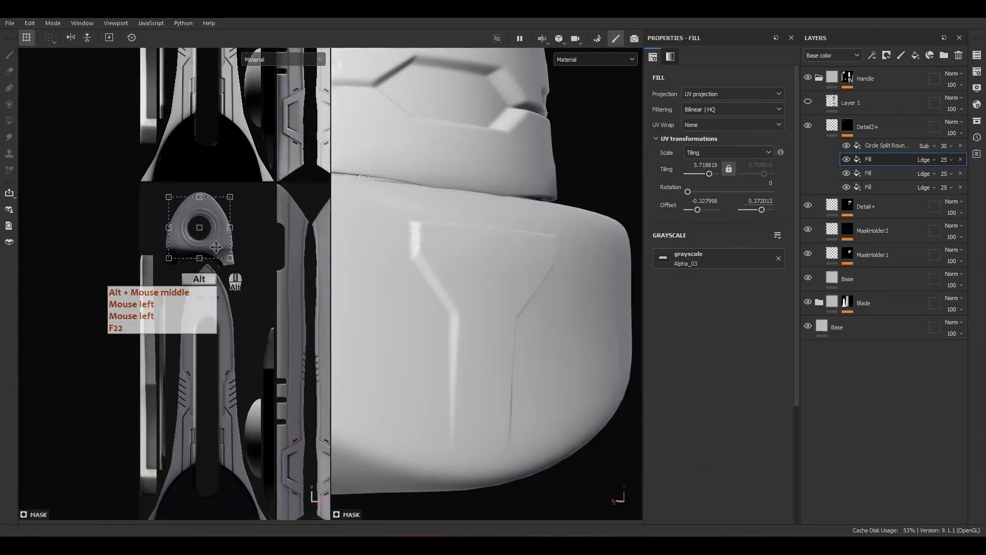
pyautogui.keyDown('alt'); pyautogui.moveTo(215, 258); pyautogui.dragTo(154, 179, button='middle'); pyautogui.keyUp('alt')
pyautogui.moveTo(154, 179); pyautogui.dragTo(303, 381)
pyautogui.keyDown('alt'); pyautogui.moveTo(303, 381); pyautogui.dragTo(233, 311, button='middle'); pyautogui.keyUp('alt')
pyautogui.scroll(5, 225, 263)
pyautogui.moveTo(294, 275); pyautogui.dragTo(269, 378)
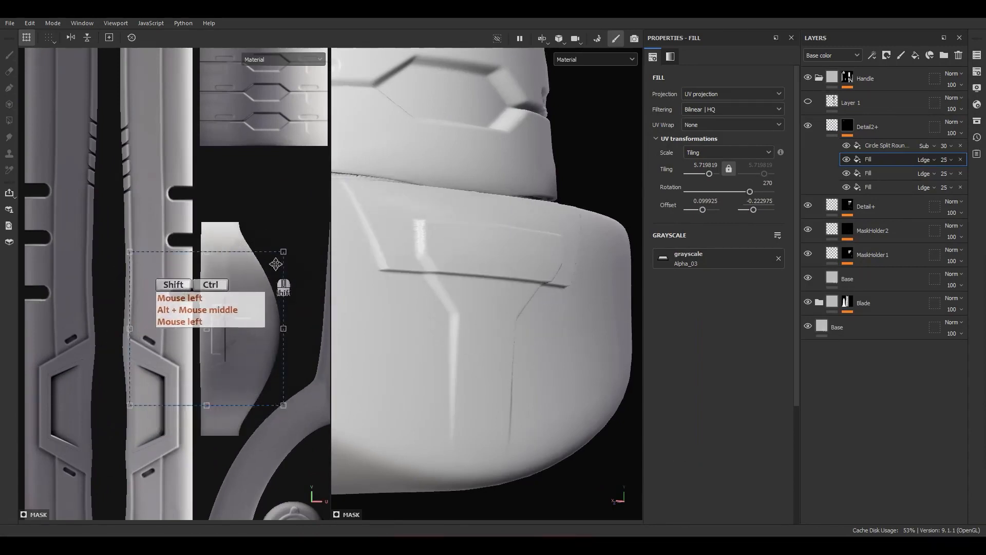
# Step: Shrink the Alpha_03 fill to a tiling of about 15.93 and place it inside the wide end of the pommel's Y-shaped detail
pyautogui.keyDown('ctrl'); pyautogui.keyDown('shift'); pyautogui.moveTo(276, 261); pyautogui.dragTo(256, 340); pyautogui.keyUp('shift'); pyautogui.keyUp('ctrl')
pyautogui.scroll(4, 226, 336)
pyautogui.keyDown('ctrl'); pyautogui.keyDown('shift'); pyautogui.moveTo(302, 250); pyautogui.dragTo(279, 267); pyautogui.keyUp('shift'); pyautogui.keyUp('ctrl')
pyautogui.scroll(3, 221, 331)
pyautogui.moveTo(216, 331); pyautogui.dragTo(218, 334)
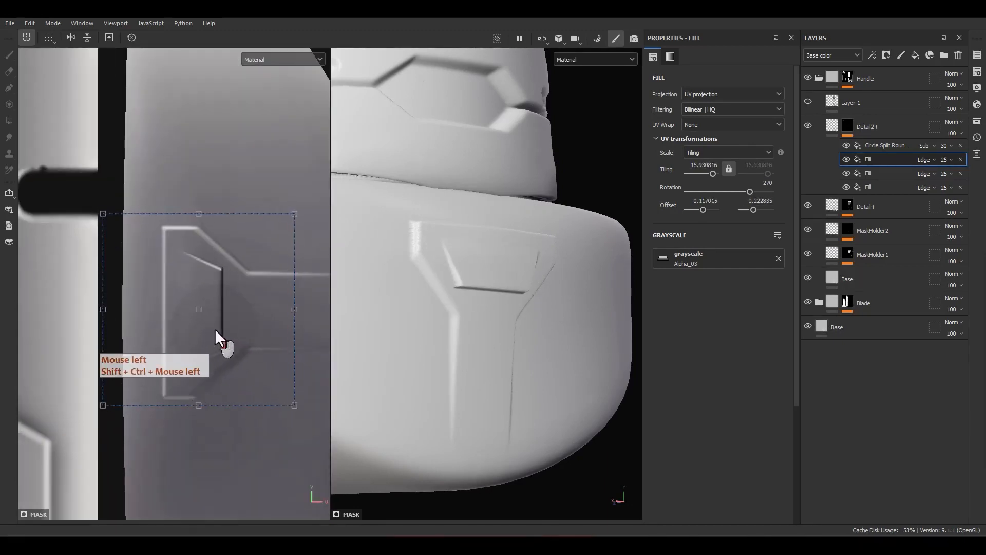
# Step: Add a Blur filter above Circle Split Rounded in the Detail2+ mask, with a Blur Intensity of 0.15
pyautogui.keyDown('alt'); pyautogui.moveTo(360, 339); pyautogui.dragTo(485, 279); pyautogui.keyUp('alt')
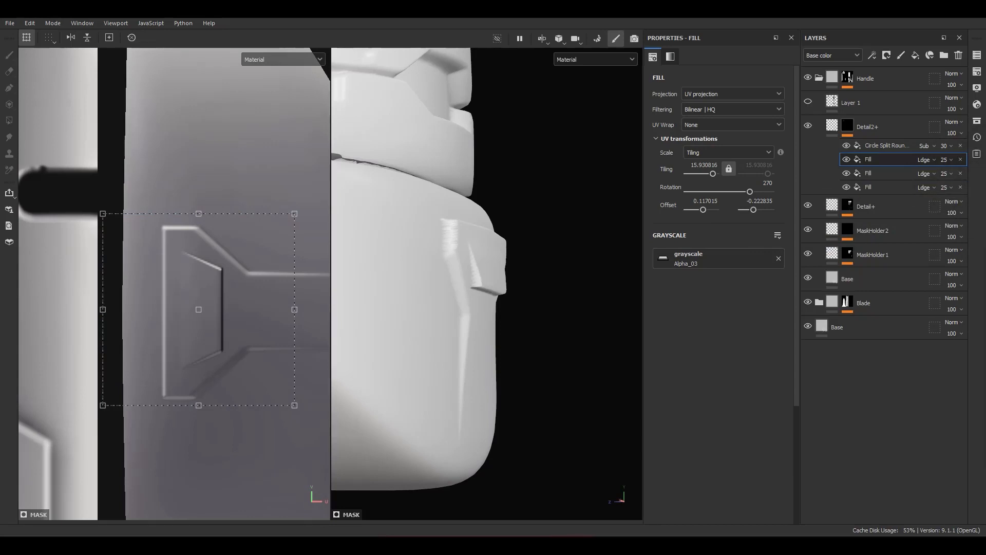
pyautogui.rightClick(874, 146)
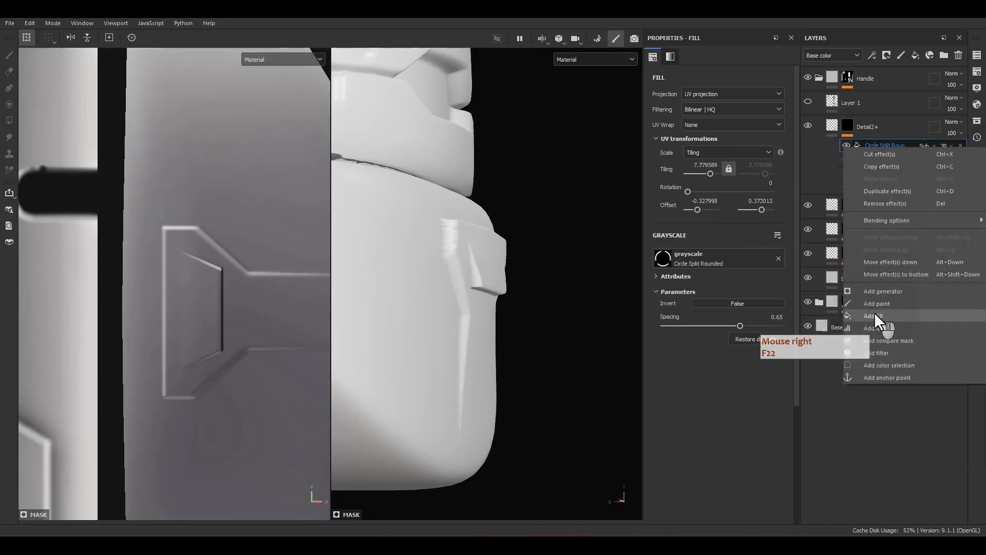
pyautogui.click(868, 351)
pyautogui.click(714, 76)
pyautogui.click(719, 90)
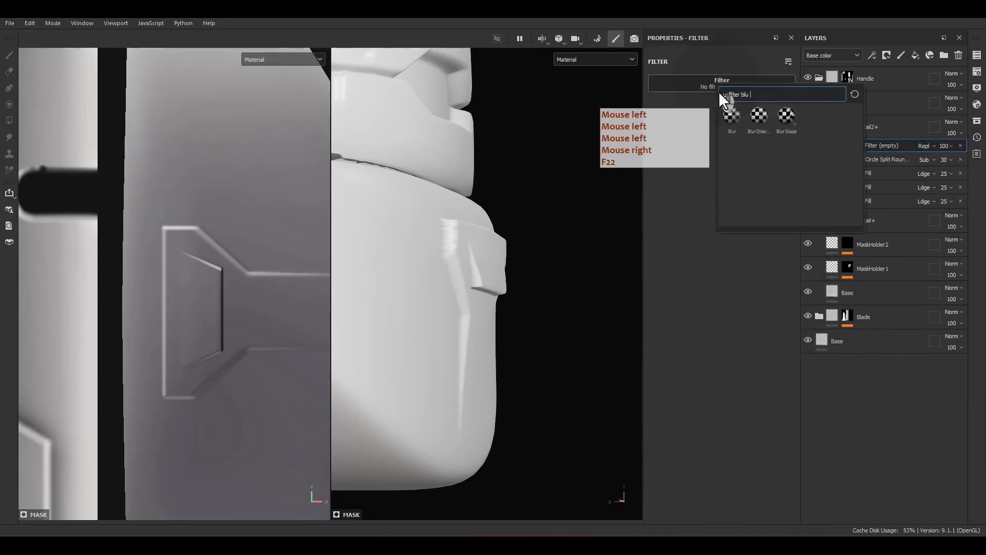
pyautogui.click(723, 113)
pyautogui.click(774, 126)
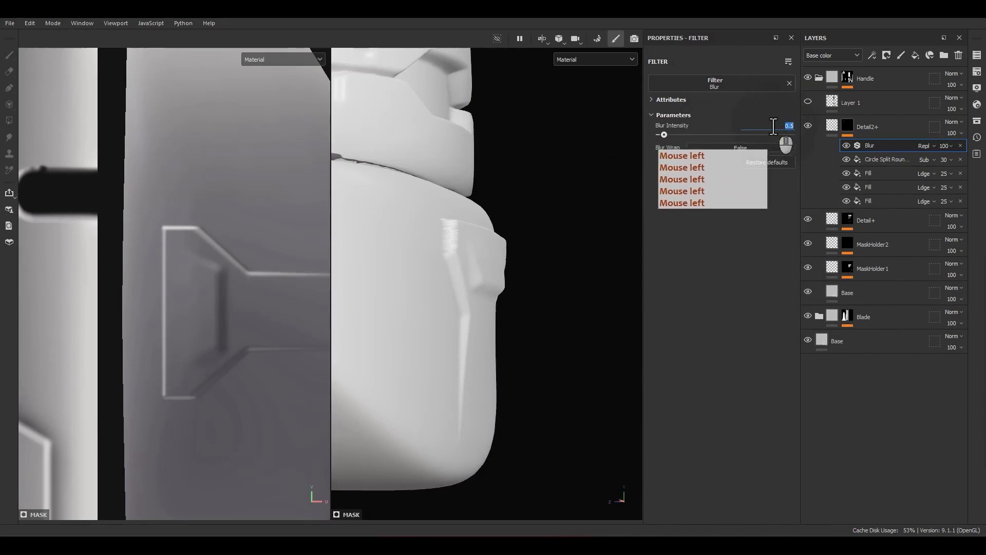
pyautogui.press('Return')
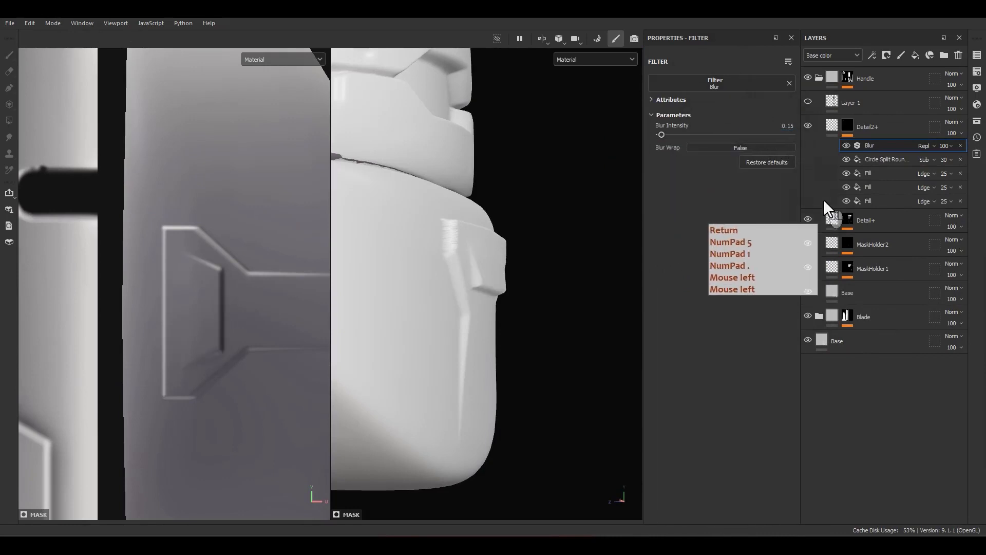
# Step: Examine the height details on the sword's blade base, guard, grip and pommel
pyautogui.moveTo(466, 312)
pyautogui.keyDown('alt'); pyautogui.mouseDown()
pyautogui.moveTo(484, 326)
pyautogui.moveTo(363, 332)
pyautogui.moveTo(432, 341)
pyautogui.moveTo(462, 323)
pyautogui.mouseUp(); pyautogui.keyUp('alt')
pyautogui.press('f')
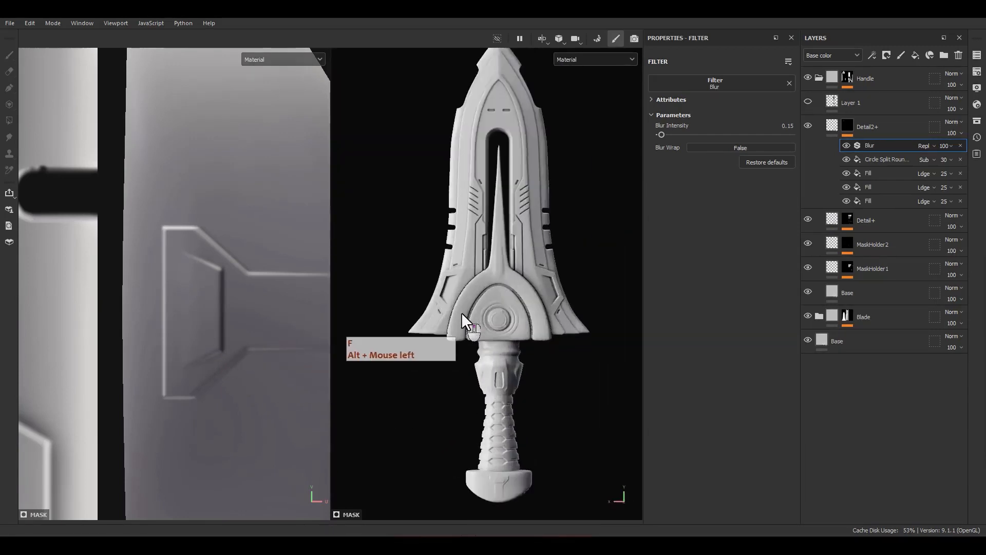
pyautogui.scroll(4, 461, 312)
pyautogui.keyDown('alt'); pyautogui.moveTo(532, 375); pyautogui.dragTo(545, 395); pyautogui.keyUp('alt')
pyautogui.keyDown('alt'); pyautogui.moveTo(545, 394); pyautogui.dragTo(544, 268, button='middle'); pyautogui.keyUp('alt')
pyautogui.keyDown('alt'); pyautogui.moveTo(544, 267); pyautogui.dragTo(506, 314); pyautogui.keyUp('alt')
pyautogui.scroll(-2, 514, 314)
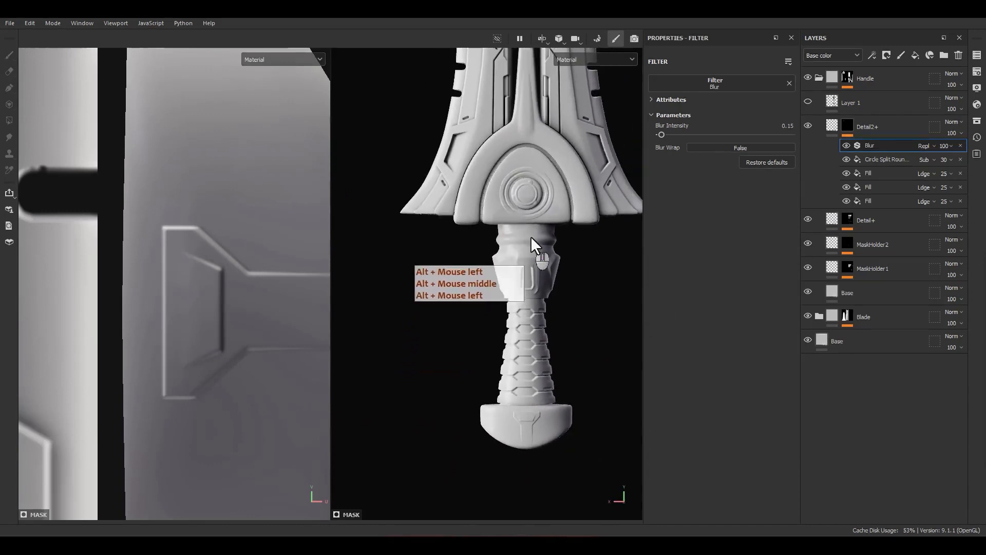
pyautogui.keyDown('alt'); pyautogui.moveTo(531, 236); pyautogui.dragTo(519, 338, button='middle'); pyautogui.keyUp('alt')
pyautogui.moveTo(519, 338)
pyautogui.keyDown('alt'); pyautogui.mouseDown()
pyautogui.moveTo(562, 310)
pyautogui.moveTo(517, 329)
pyautogui.mouseUp(); pyautogui.keyUp('alt')
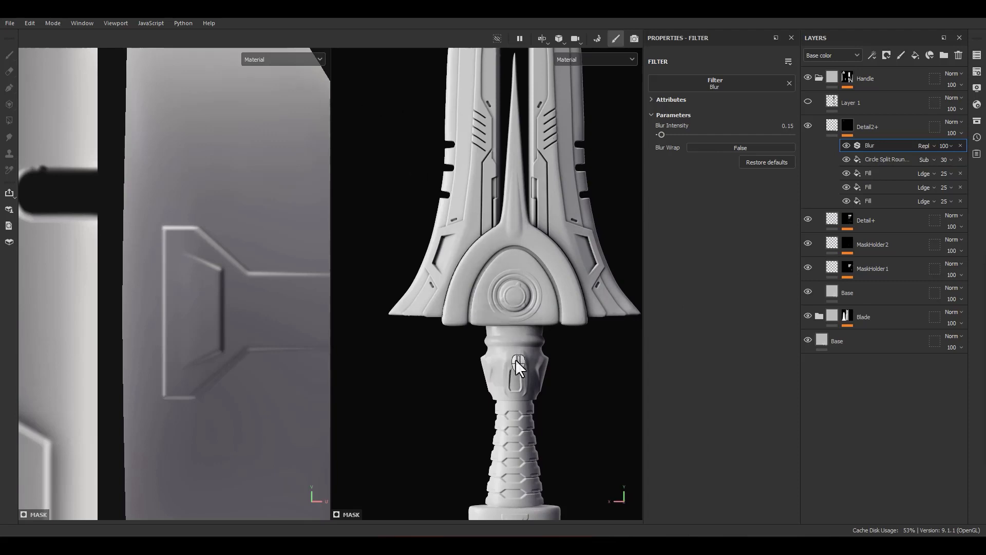
pyautogui.keyDown('alt'); pyautogui.moveTo(515, 363); pyautogui.dragTo(470, 134, button='middle'); pyautogui.keyUp('alt')
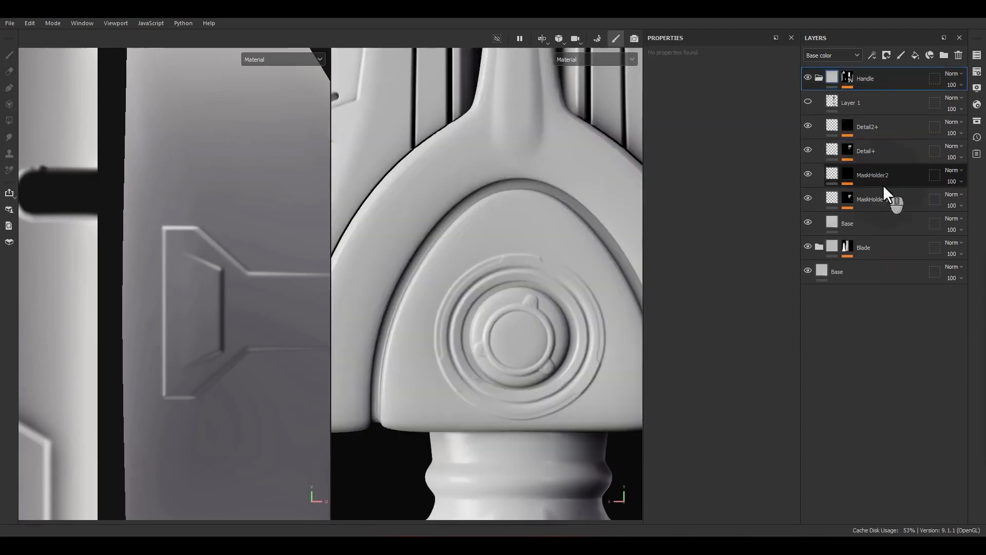
# Step: Add a fill layer above MaskHolder2 and name it Detail-
pyautogui.click(870, 175)
pyautogui.click(916, 55)
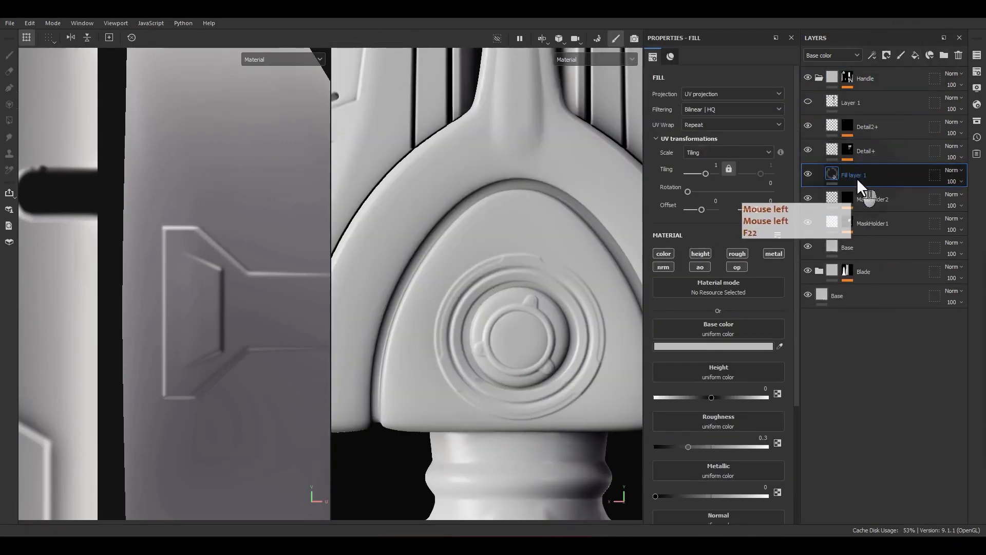
pyautogui.doubleClick(857, 175)
pyautogui.write('Detail-')
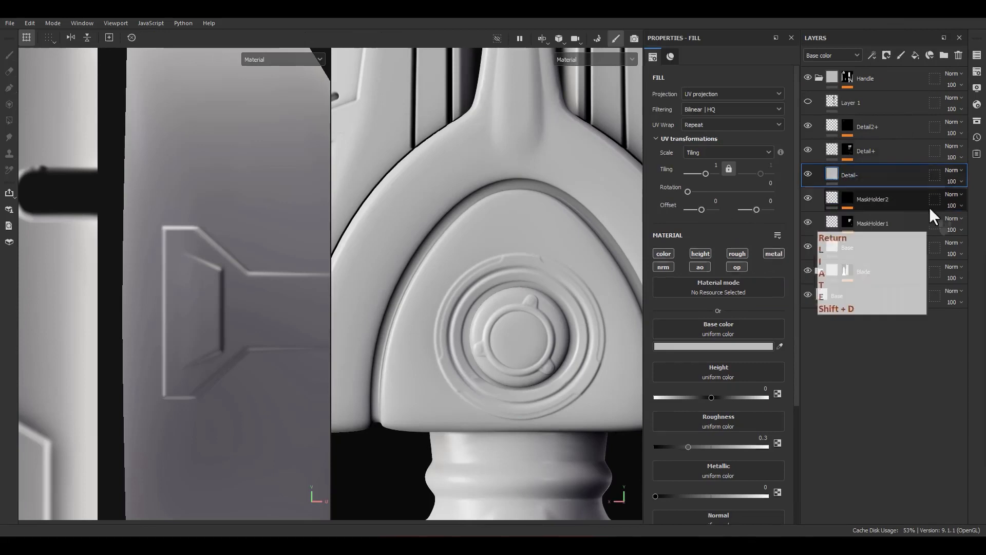
# Step: Restrict the Detail- layer to the height channel and set its height to -0.5
pyautogui.keyDown('alt'); pyautogui.click(700, 254); pyautogui.keyUp('alt')
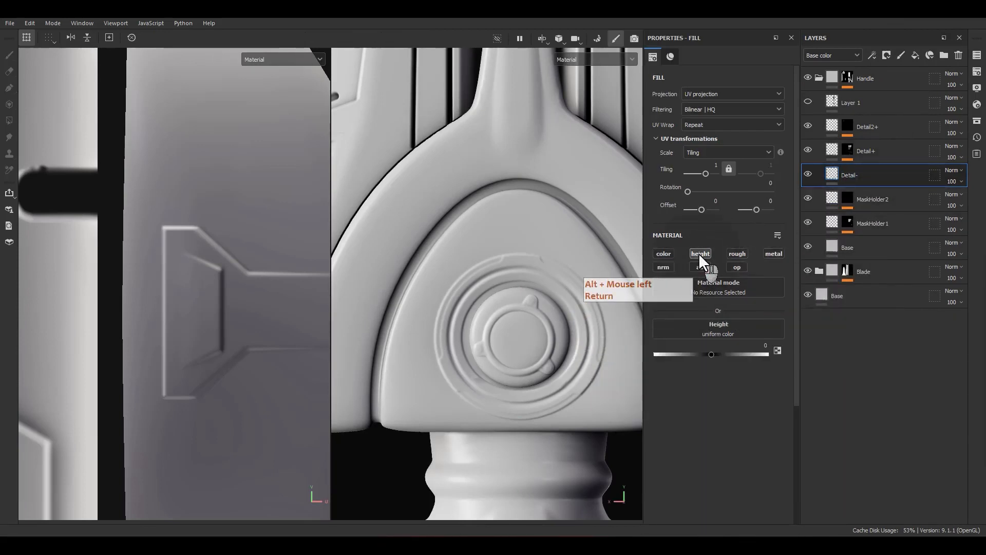
pyautogui.press('F9')
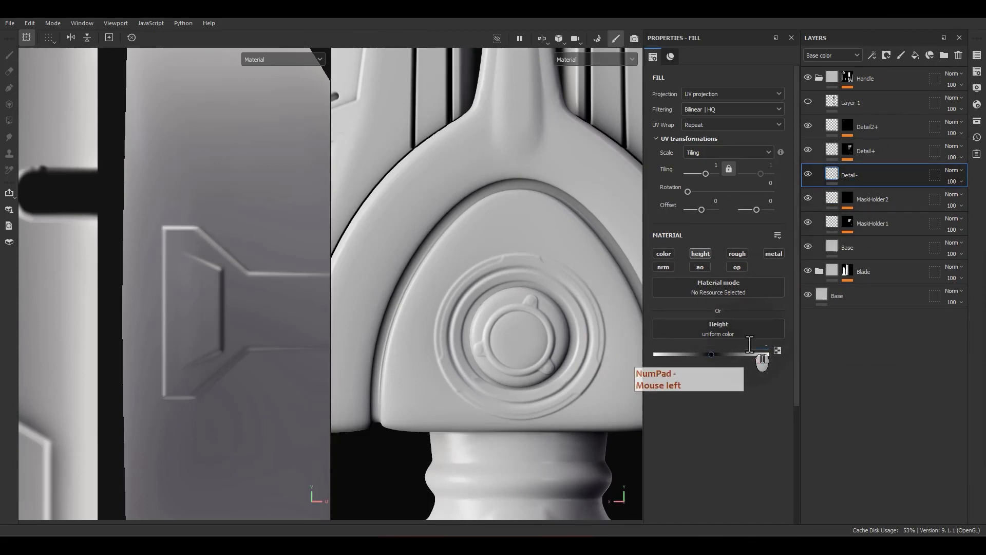
pyautogui.press('Return')
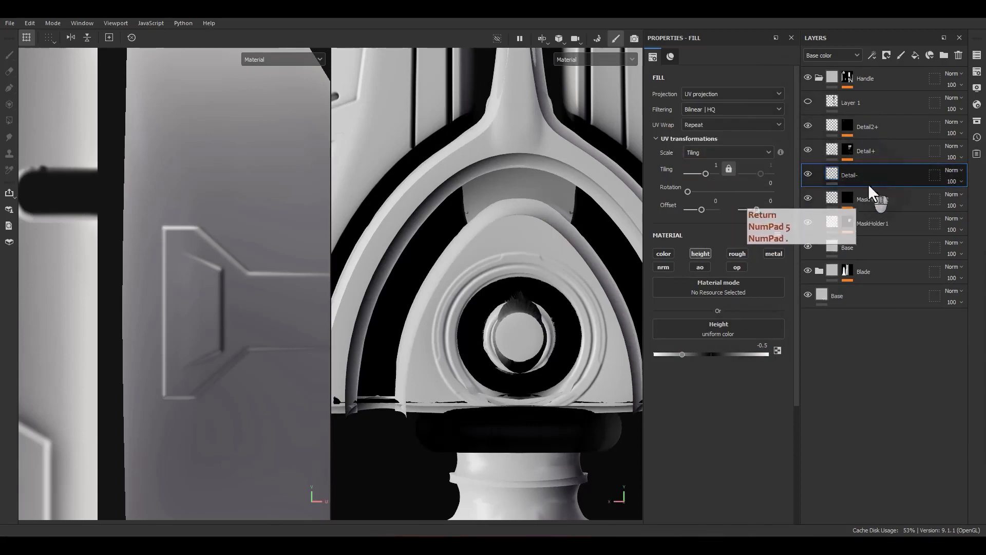
# Step: Add a black mask to the Detail- layer
pyautogui.moveTo(850, 180); pyautogui.dragTo(879, 146)
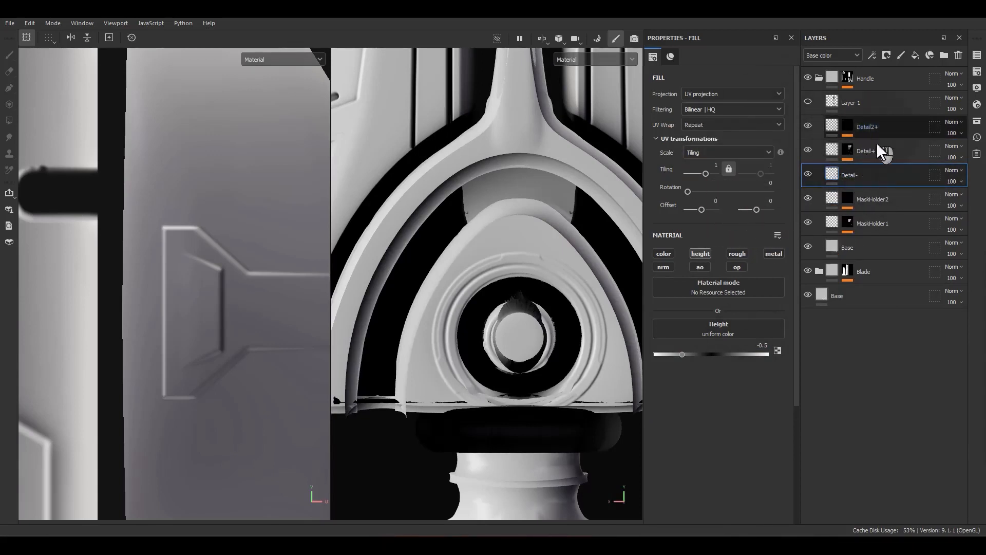
pyautogui.rightClick(864, 175)
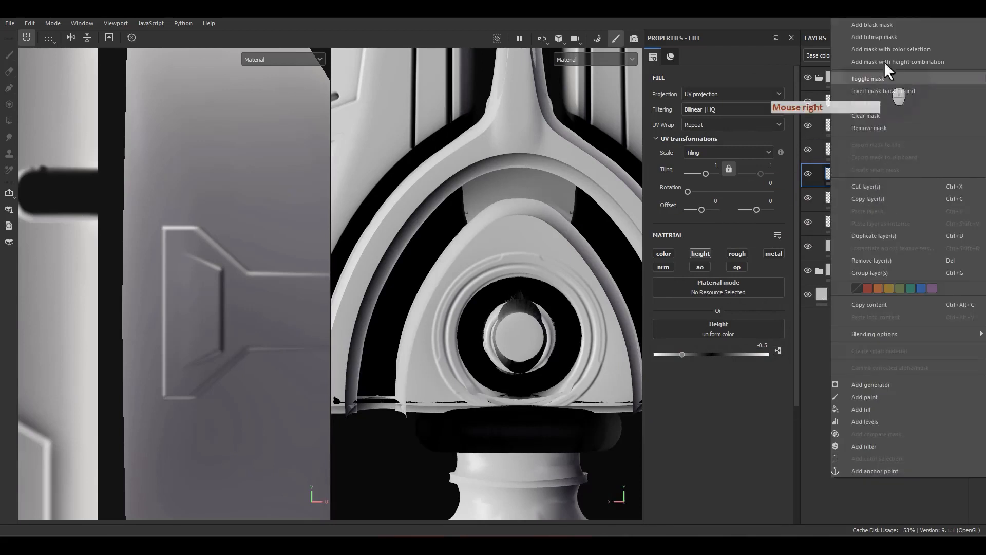
pyautogui.click(883, 25)
# Step: Show the painted guide sketch in Layer 1 over the handle and pommel
pyautogui.keyDown('alt'); pyautogui.moveTo(489, 238); pyautogui.dragTo(528, 146); pyautogui.keyUp('alt')
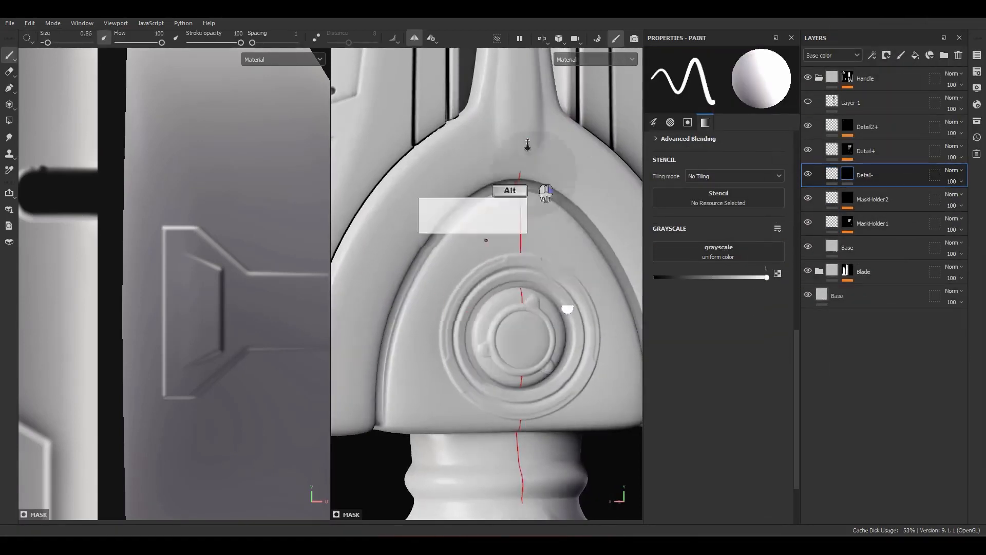
pyautogui.keyDown('alt'); pyautogui.moveTo(529, 145); pyautogui.dragTo(516, 267, button='right'); pyautogui.keyUp('alt')
pyautogui.keyDown('alt'); pyautogui.moveTo(517, 318); pyautogui.dragTo(544, 109, button='middle'); pyautogui.keyUp('alt')
pyautogui.keyDown('alt'); pyautogui.moveTo(539, 206); pyautogui.dragTo(548, 170, button='middle'); pyautogui.keyUp('alt')
pyautogui.keyDown('alt'); pyautogui.moveTo(550, 462); pyautogui.dragTo(739, 278, button='middle'); pyautogui.keyUp('alt')
pyautogui.click(809, 102)
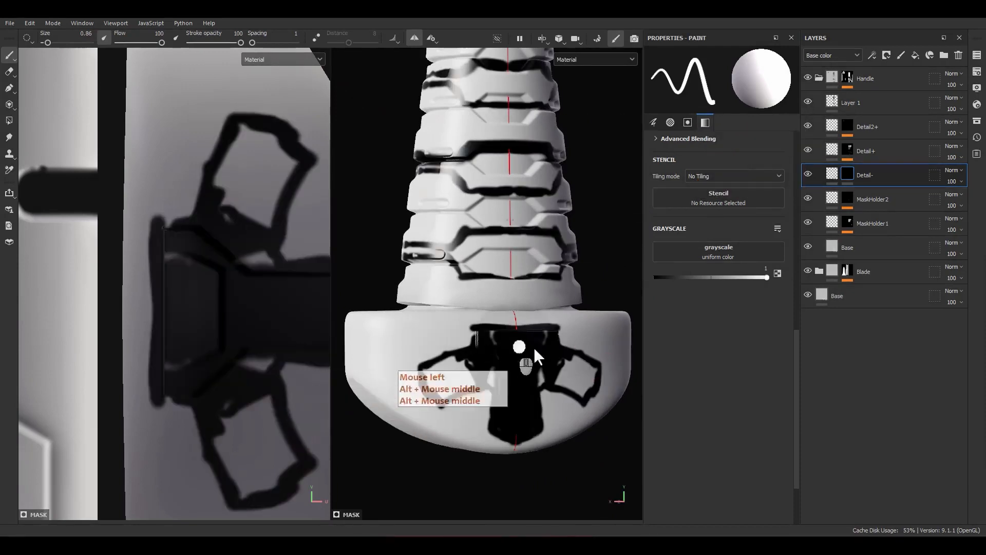
# Step: Add a fill effect blended with Linear dodge (Add) to the Detail- mask and open the project's alpha assets
pyautogui.rightClick(832, 205)
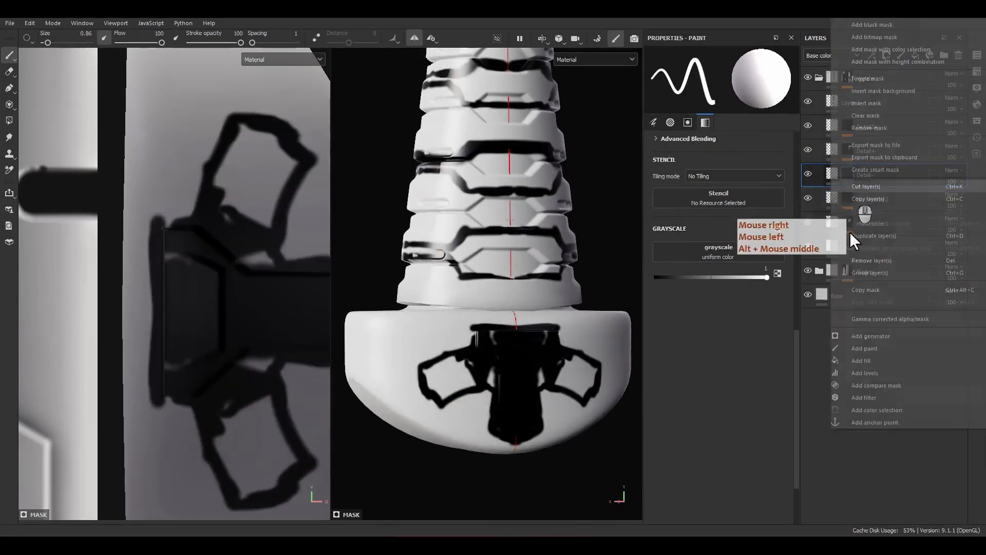
pyautogui.click(869, 362)
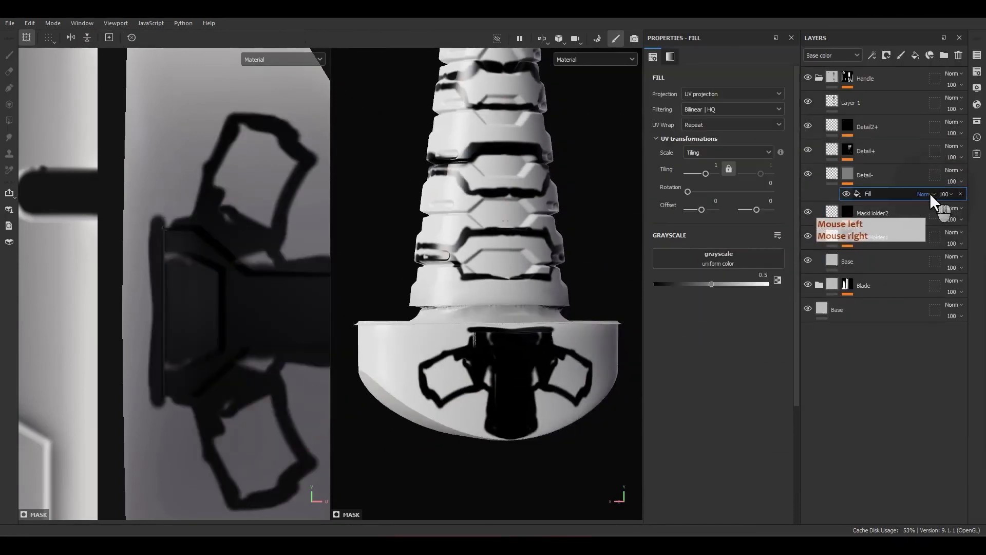
pyautogui.click(924, 194)
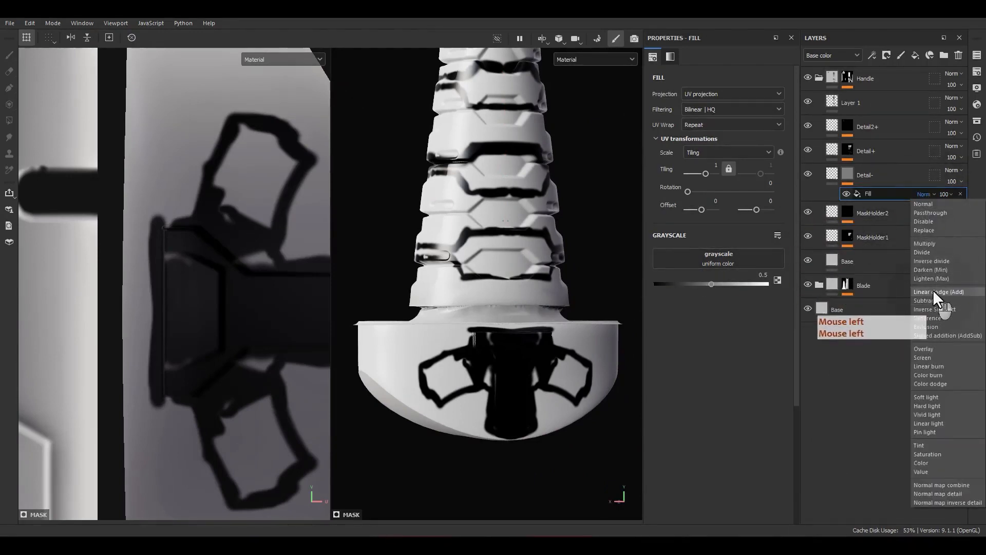
pyautogui.click(933, 289)
pyautogui.click(977, 121)
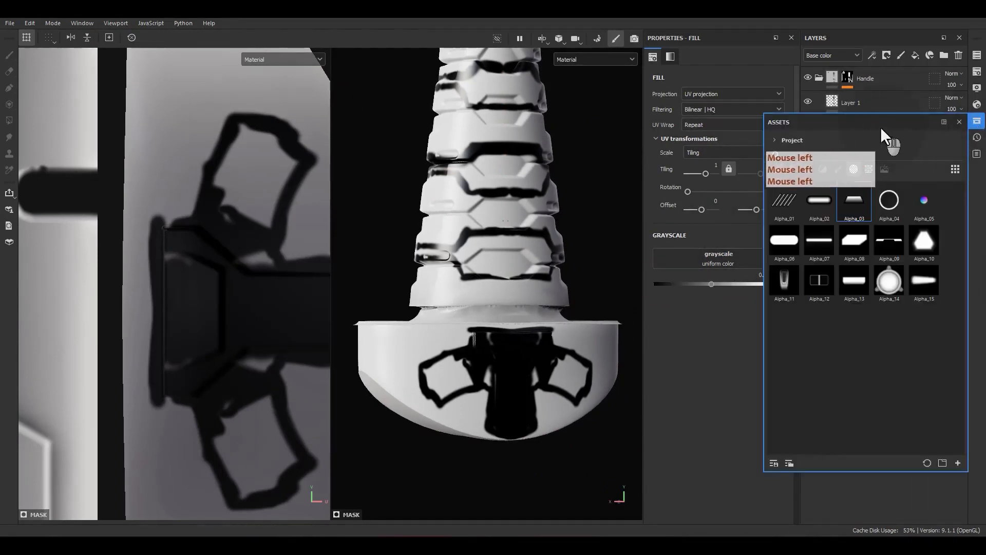
# Step: Assign the Alpha_13 alpha to the Detail- mask fill and set its UV wrap to None
pyautogui.moveTo(881, 130); pyautogui.dragTo(527, 156)
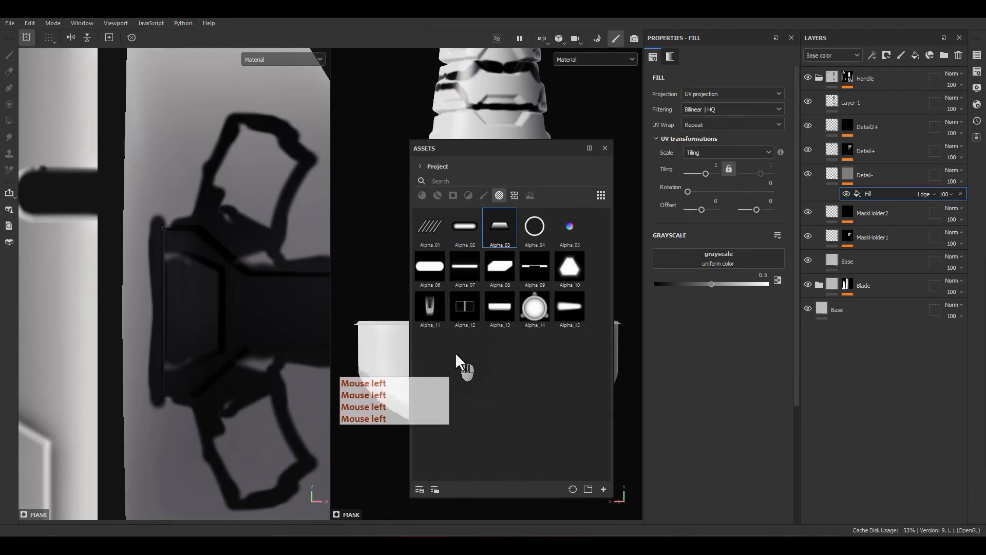
pyautogui.moveTo(492, 312); pyautogui.dragTo(718, 259)
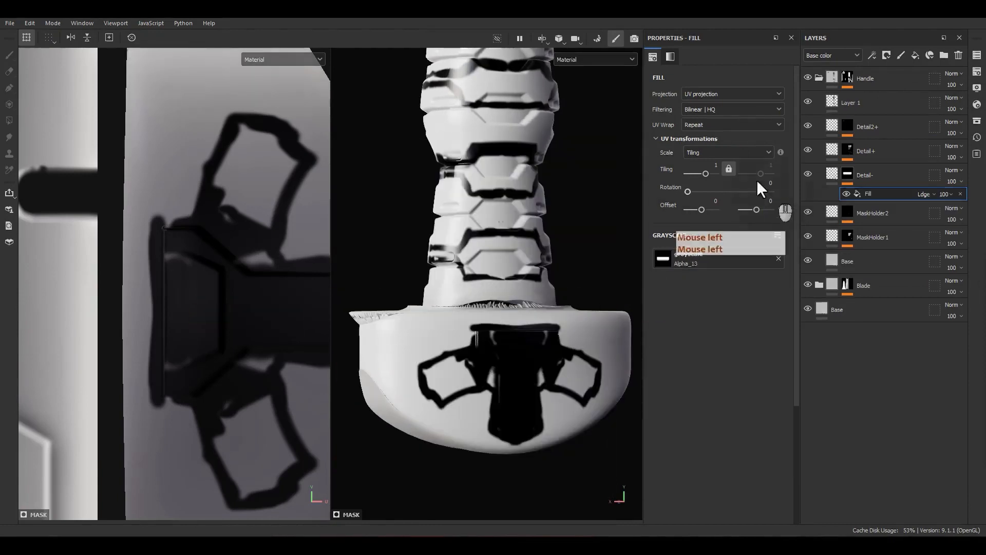
pyautogui.click(719, 125)
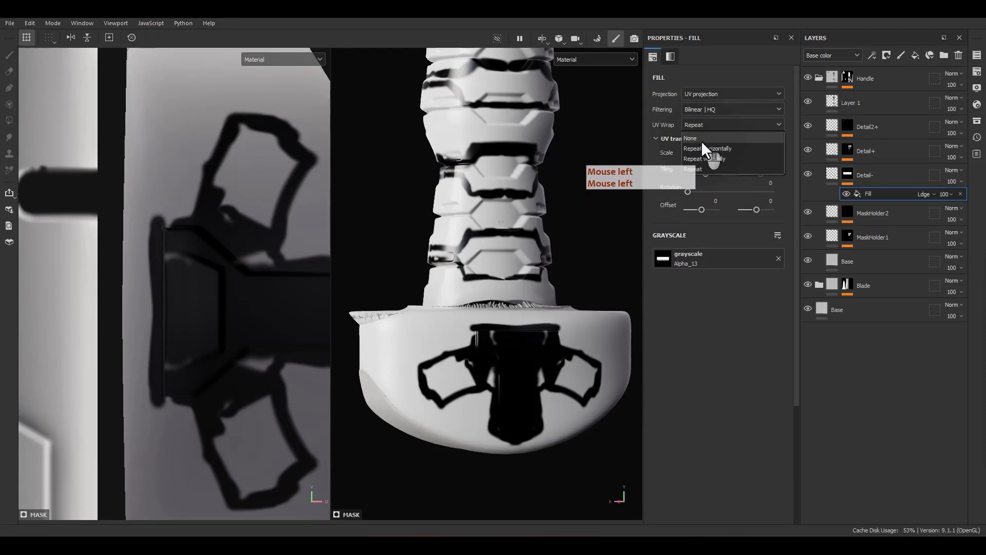
pyautogui.click(702, 141)
# Step: Rotate the Alpha_13 fill to 270 degrees and shrink it over the pommel's UV island to a tiling of about 8.84
pyautogui.scroll(-5, 286, 259)
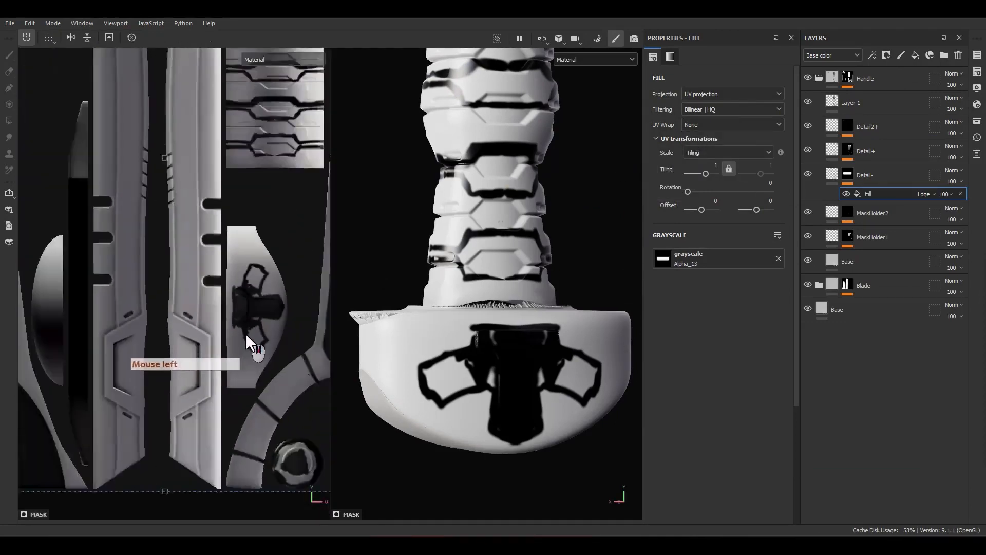
pyautogui.keyDown('ctrl'); pyautogui.keyDown('shift'); pyautogui.moveTo(327, 162); pyautogui.dragTo(288, 353); pyautogui.keyUp('shift'); pyautogui.keyUp('ctrl')
pyautogui.scroll(3, 229, 301)
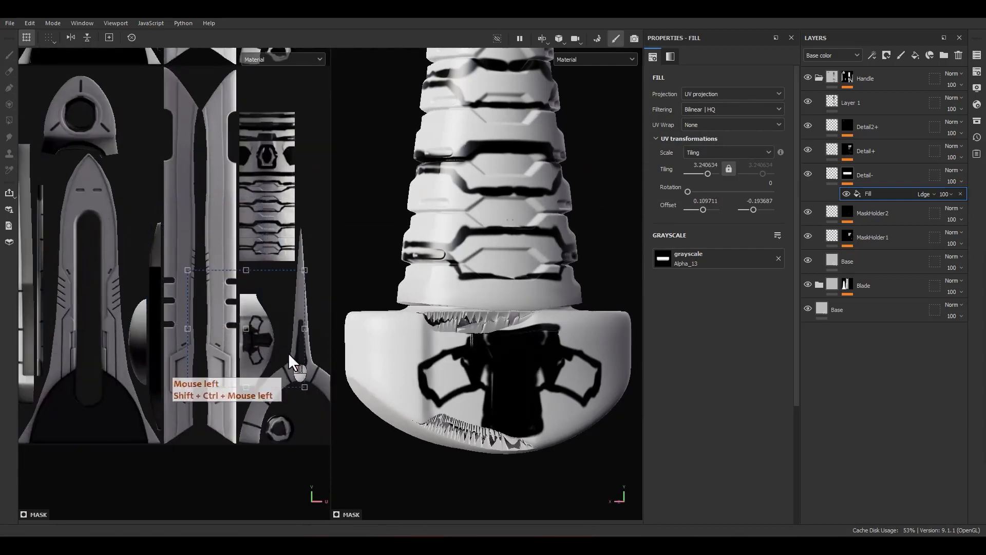
pyautogui.keyDown('alt'); pyautogui.moveTo(222, 300); pyautogui.dragTo(180, 251, button='middle'); pyautogui.keyUp('alt')
pyautogui.moveTo(263, 189); pyautogui.dragTo(267, 322)
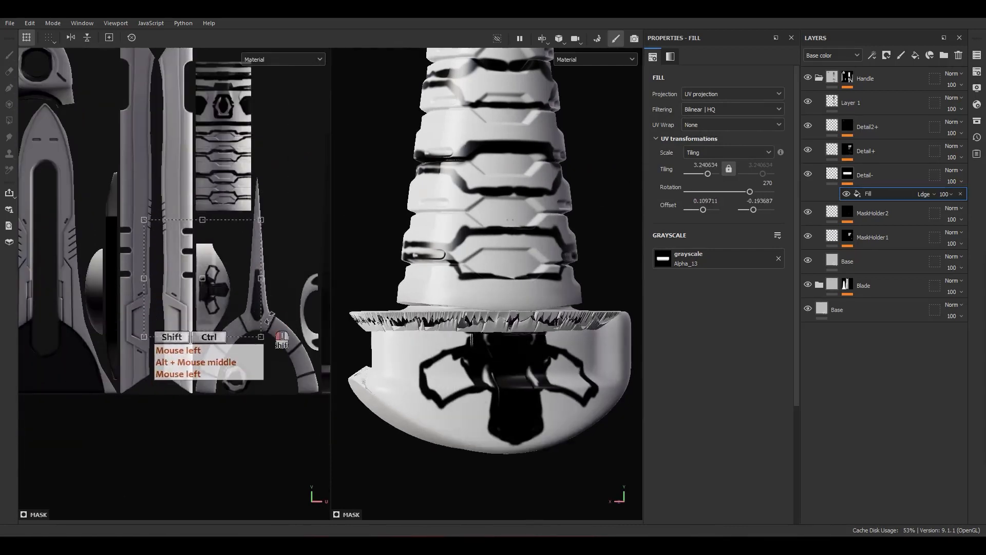
pyautogui.keyDown('ctrl'); pyautogui.keyDown('shift'); pyautogui.moveTo(261, 220); pyautogui.dragTo(244, 268); pyautogui.keyUp('shift'); pyautogui.keyUp('ctrl')
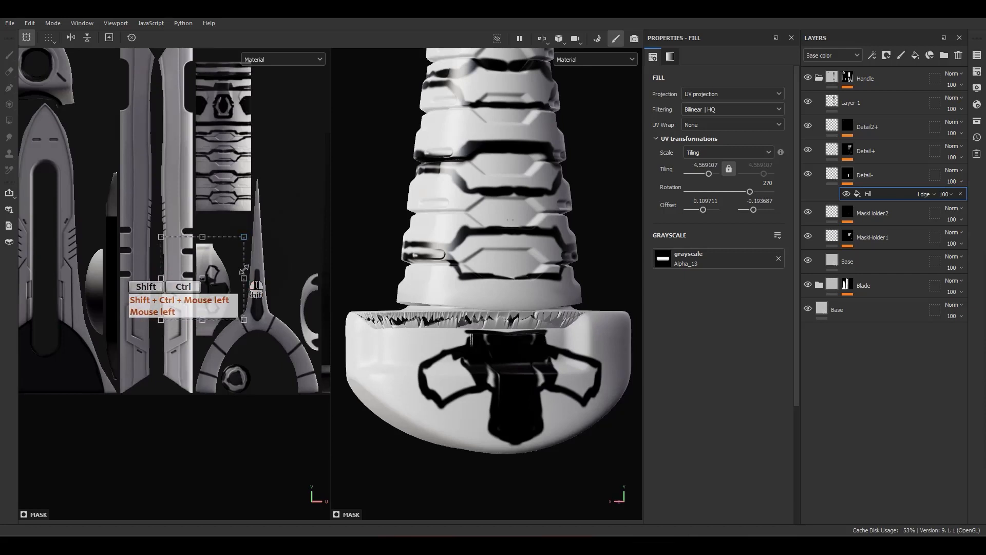
pyautogui.scroll(2, 244, 269)
pyautogui.keyDown('ctrl'); pyautogui.keyDown('shift'); pyautogui.moveTo(234, 236); pyautogui.dragTo(217, 251); pyautogui.keyUp('shift'); pyautogui.keyUp('ctrl')
pyautogui.scroll(2, 187, 295)
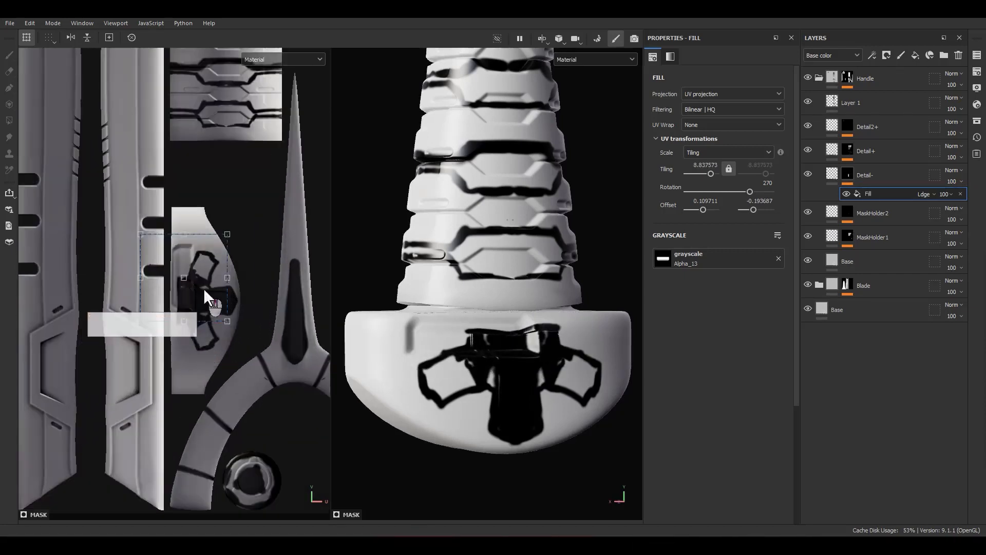
# Step: Place the alpha fill over the pommel at an offset of about 0.125, -0.226 and hide the Layer 1 sketch
pyautogui.moveTo(203, 289); pyautogui.dragTo(201, 311)
pyautogui.scroll(2, 187, 313)
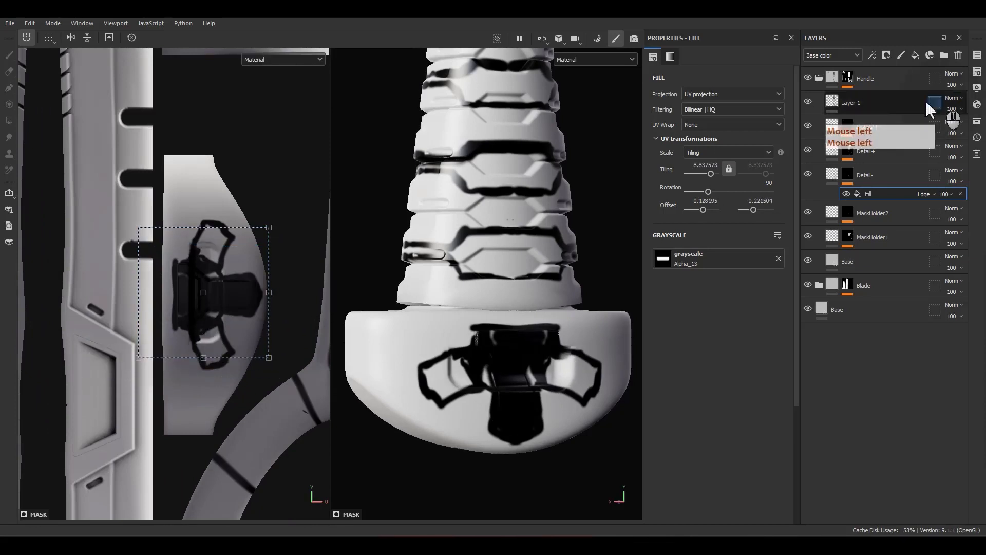
pyautogui.click(806, 103)
pyautogui.scroll(2, 538, 389)
pyautogui.scroll(3, 243, 317)
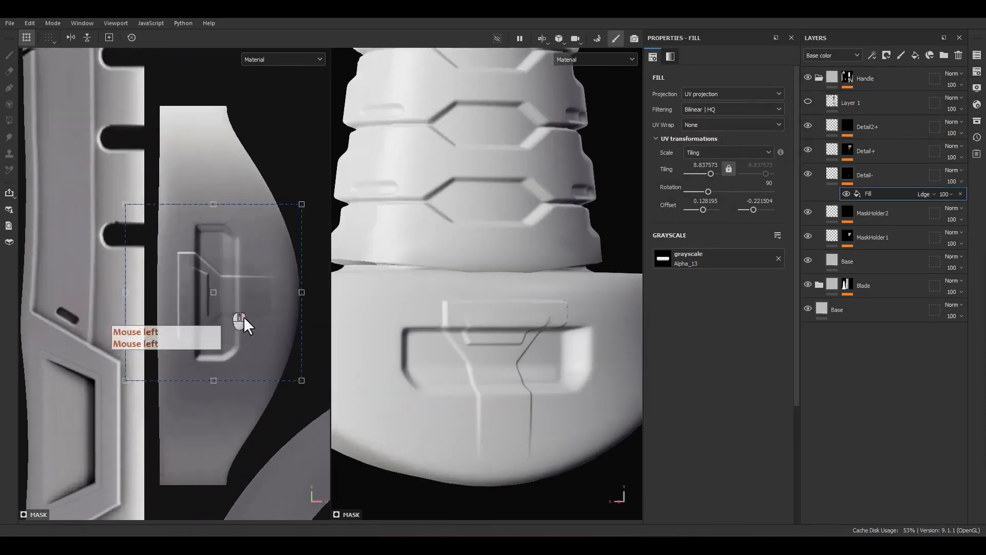
pyautogui.moveTo(233, 352); pyautogui.dragTo(232, 353)
# Step: Stretch the recess alpha along the pommel's width to a tiling of about -5.45 by -8.84
pyautogui.press('ctrl')
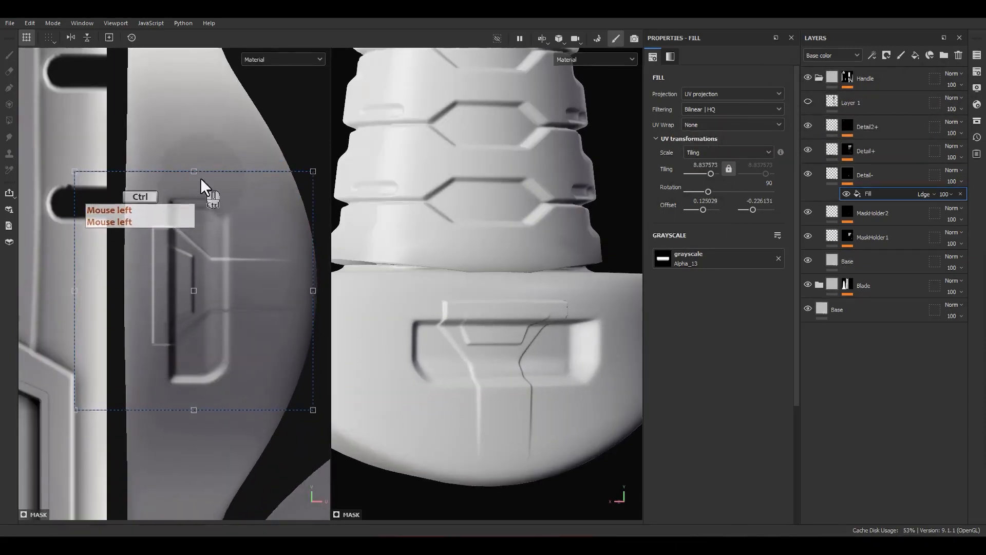
pyautogui.keyDown('ctrl'); pyautogui.moveTo(195, 171); pyautogui.dragTo(201, 122); pyautogui.keyUp('ctrl')
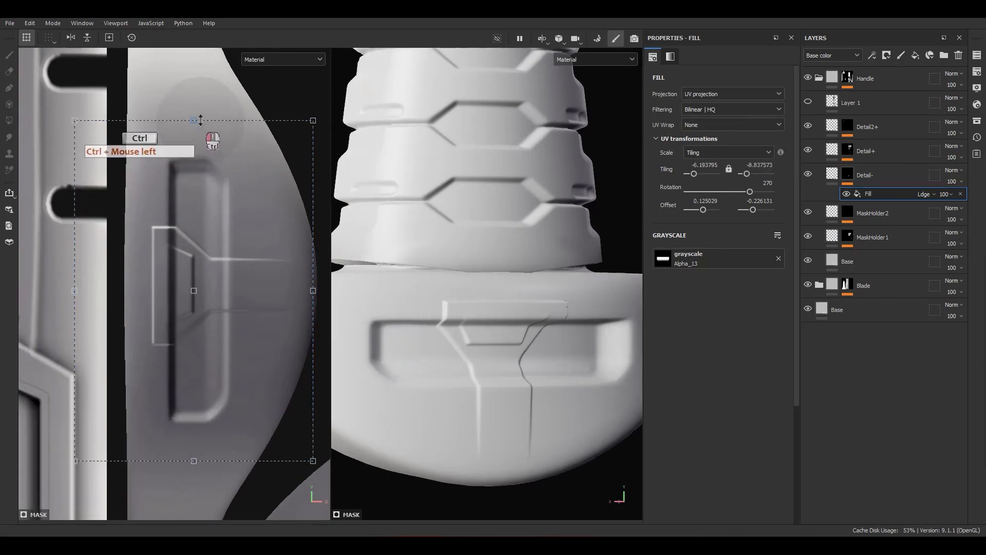
pyautogui.keyDown('ctrl'); pyautogui.moveTo(200, 111); pyautogui.dragTo(202, 97); pyautogui.keyUp('ctrl')
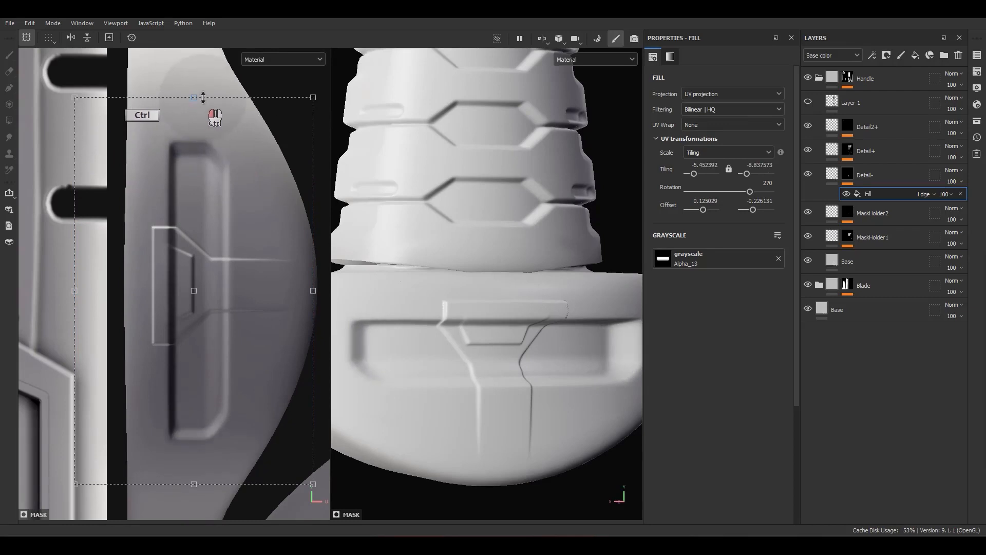
pyautogui.scroll(-3, 437, 391)
pyautogui.keyDown('alt'); pyautogui.moveTo(491, 392); pyautogui.dragTo(661, 377); pyautogui.keyUp('alt')
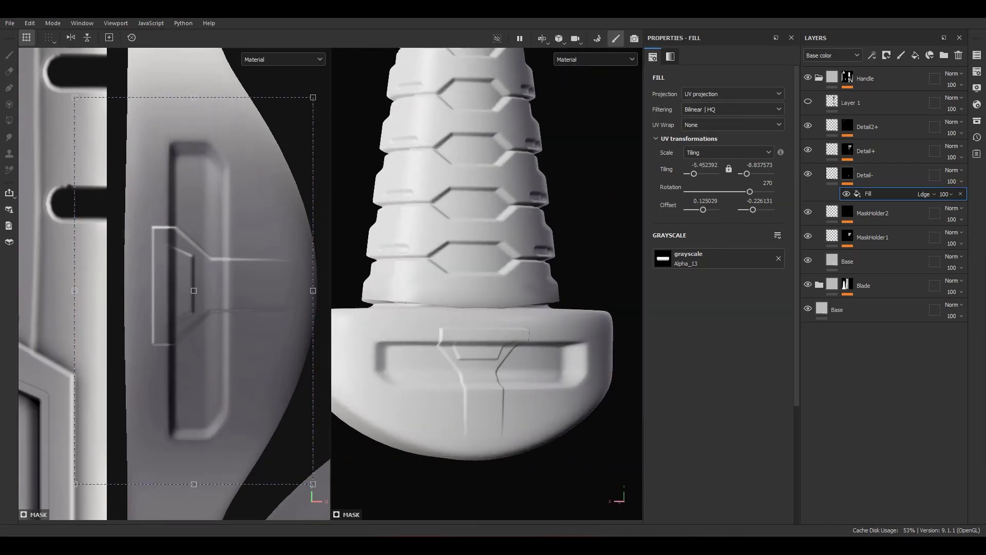
# Step: Set the pommel recess fill's opacity to 50 in the Detail- mask
pyautogui.click(948, 194)
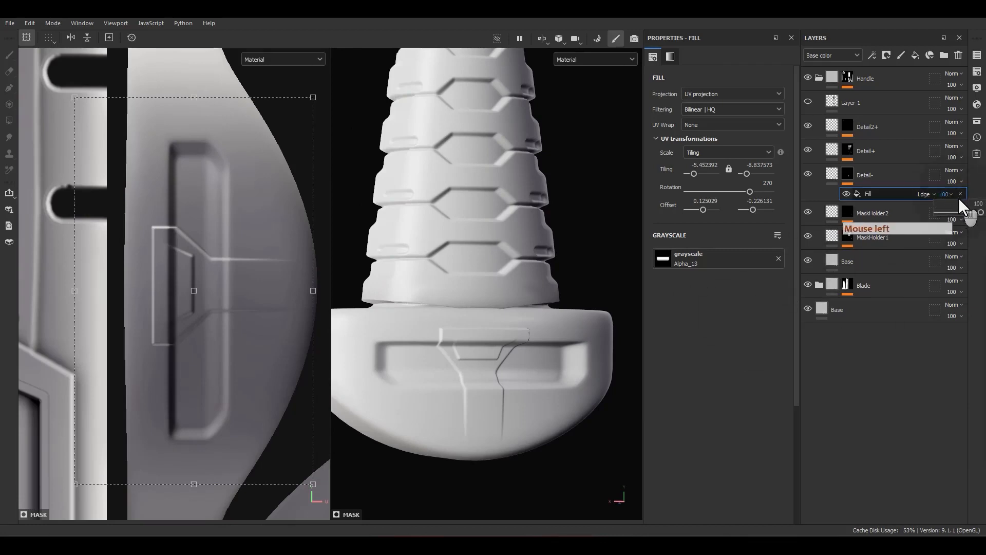
pyautogui.click(967, 204)
pyautogui.write('30')
pyautogui.press('Return')
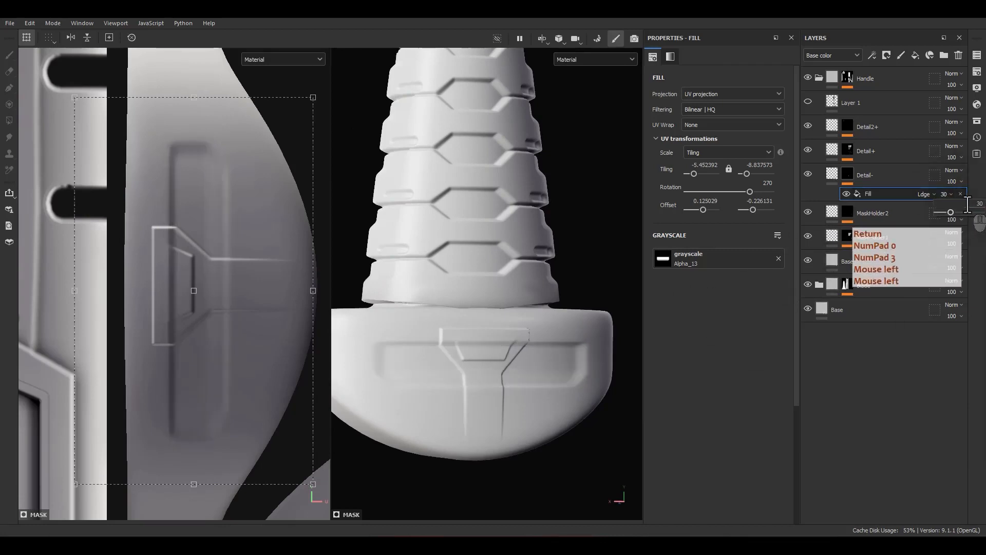
pyautogui.write('5')
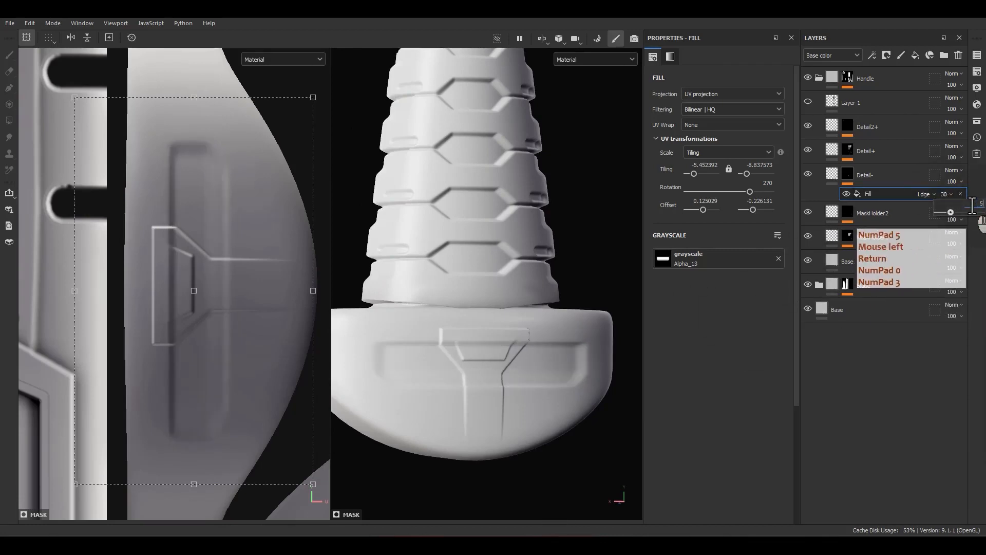
pyautogui.write('0')
pyautogui.press('Return')
# Step: Add a fill to the Detail- mask from the MaskHolder2 mask anchor point and blend it as Subtract
pyautogui.keyDown('alt'); pyautogui.moveTo(513, 247); pyautogui.dragTo(542, 375); pyautogui.keyUp('alt')
pyautogui.keyDown('alt'); pyautogui.moveTo(542, 375); pyautogui.dragTo(541, 279, button='middle'); pyautogui.keyUp('alt')
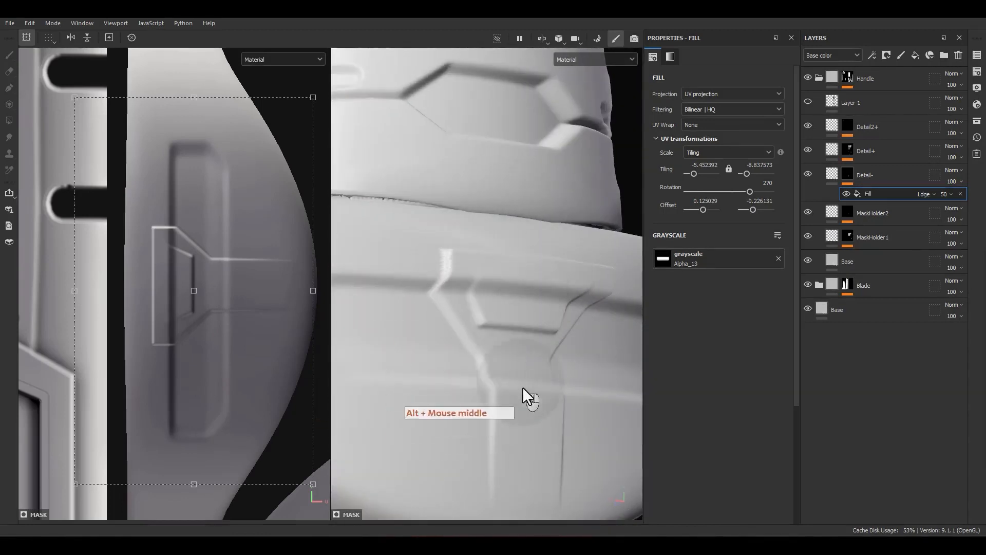
pyautogui.keyDown('alt'); pyautogui.moveTo(523, 388); pyautogui.dragTo(545, 337); pyautogui.keyUp('alt')
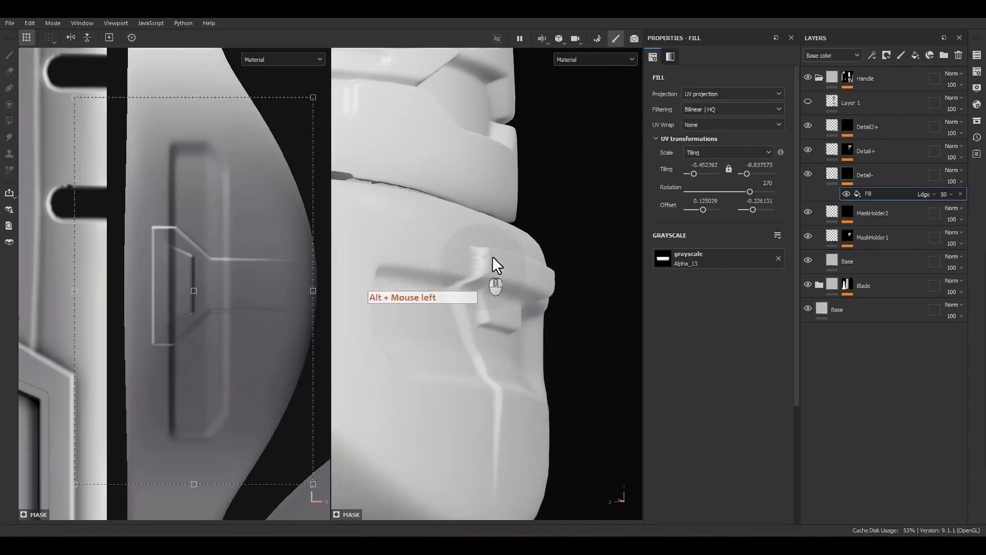
pyautogui.keyDown('alt'); pyautogui.click(845, 213); pyautogui.keyUp('alt')
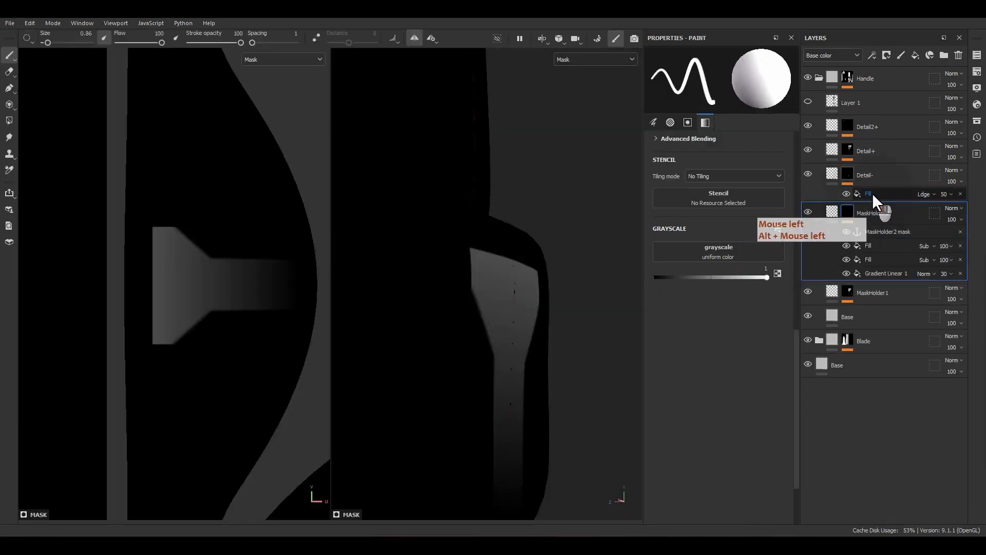
pyautogui.rightClick(872, 194)
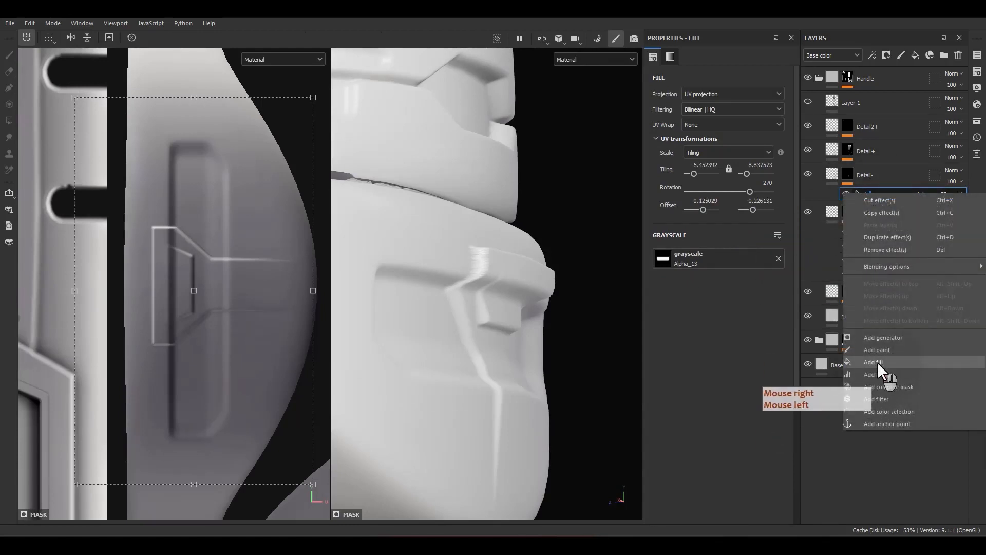
pyautogui.click(877, 362)
pyautogui.click(727, 259)
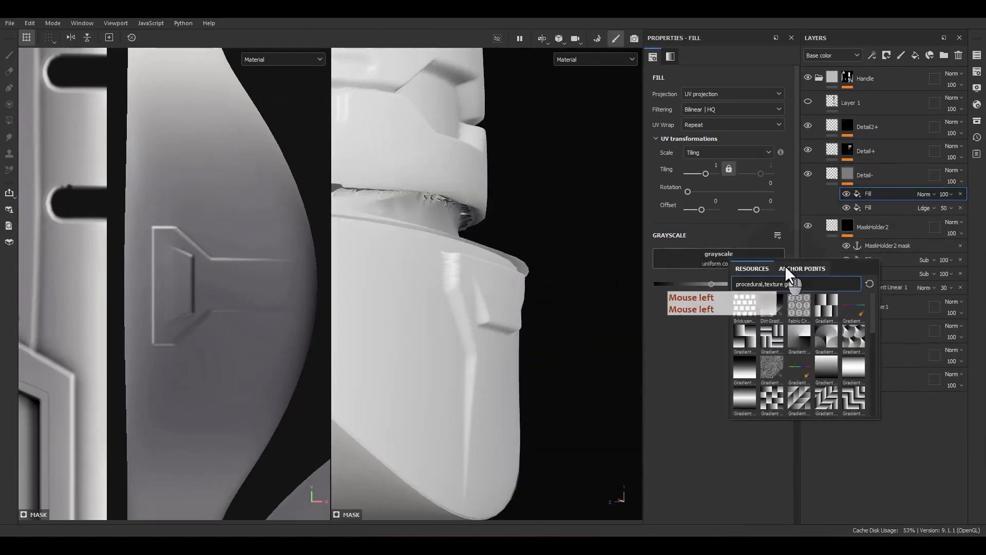
pyautogui.click(794, 269)
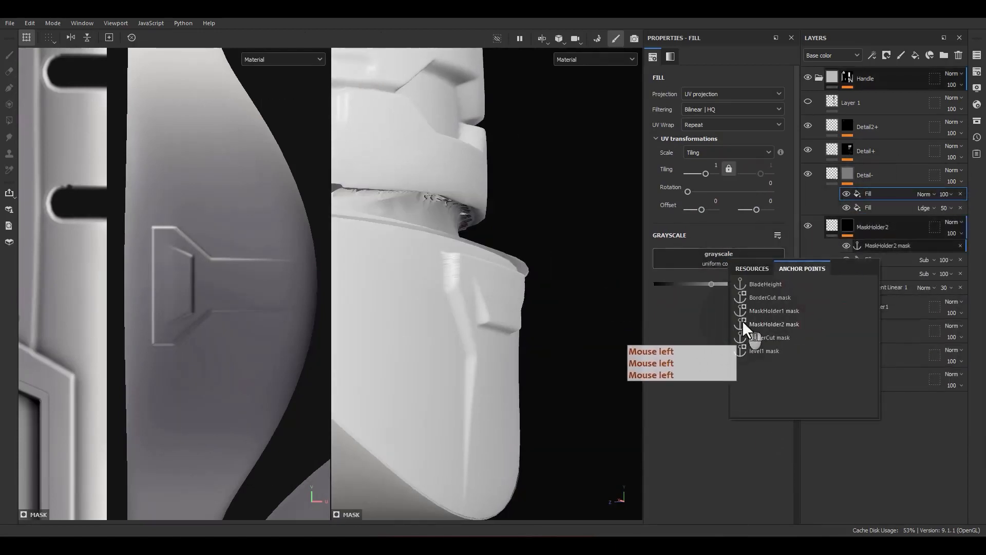
pyautogui.click(769, 322)
pyautogui.click(924, 196)
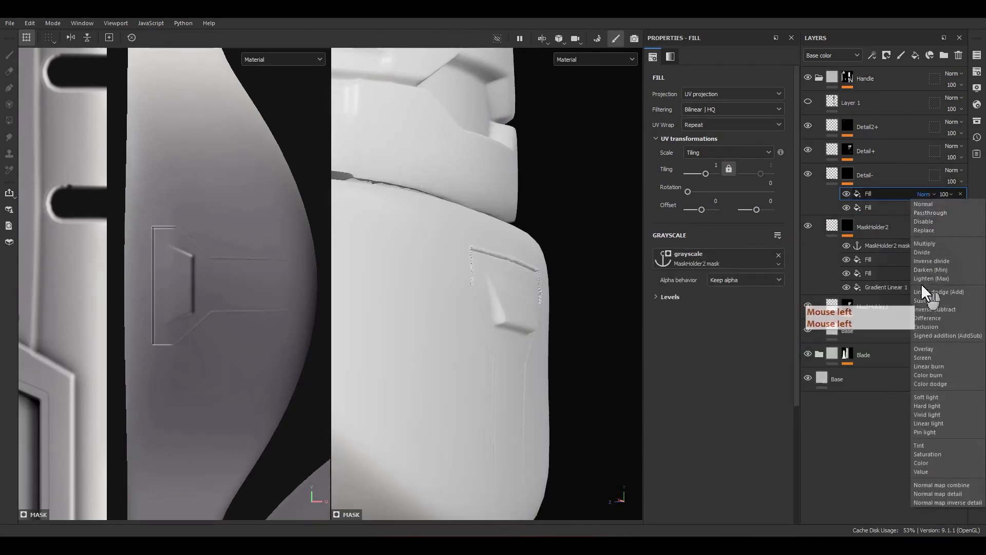
pyautogui.click(922, 301)
# Step: Set the midtone level of the MaskHolder2 anchor fill to 0.4 to cut its shape out of the pommel recess
pyautogui.keyDown('alt'); pyautogui.moveTo(595, 338); pyautogui.dragTo(507, 359); pyautogui.keyUp('alt')
pyautogui.keyDown('alt'); pyautogui.click(849, 175); pyautogui.keyUp('alt')
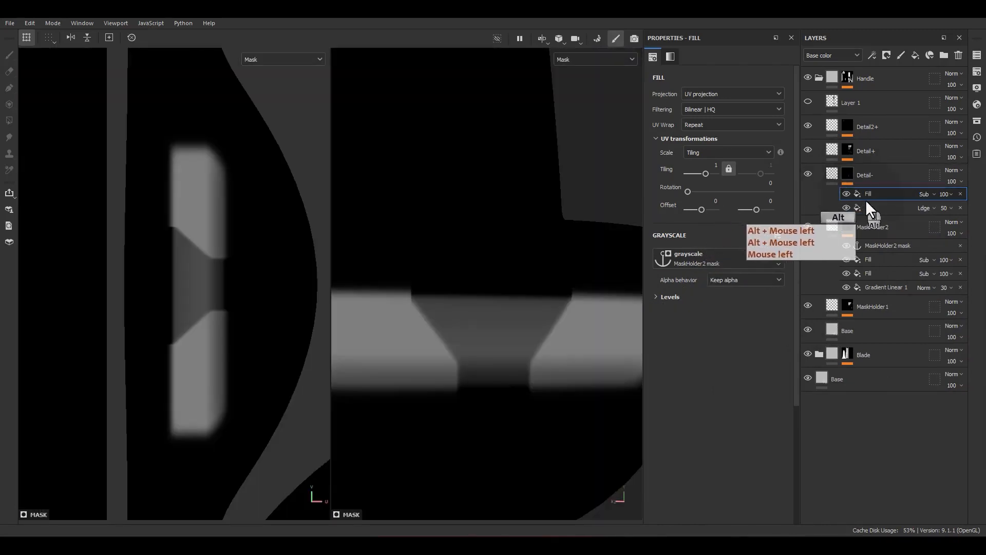
pyautogui.click(868, 201)
pyautogui.click(665, 297)
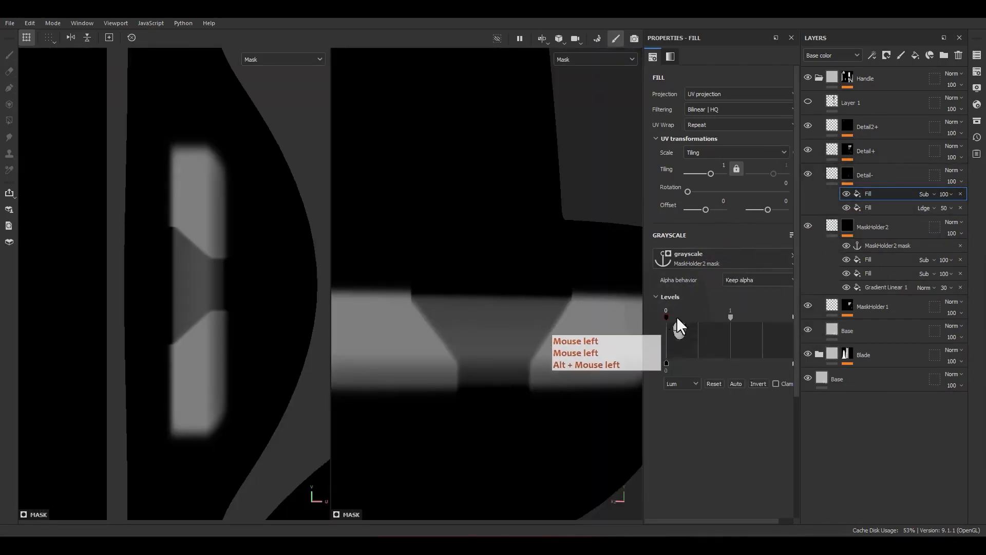
pyautogui.moveTo(730, 316); pyautogui.dragTo(675, 317)
pyautogui.scroll(-2, 699, 322)
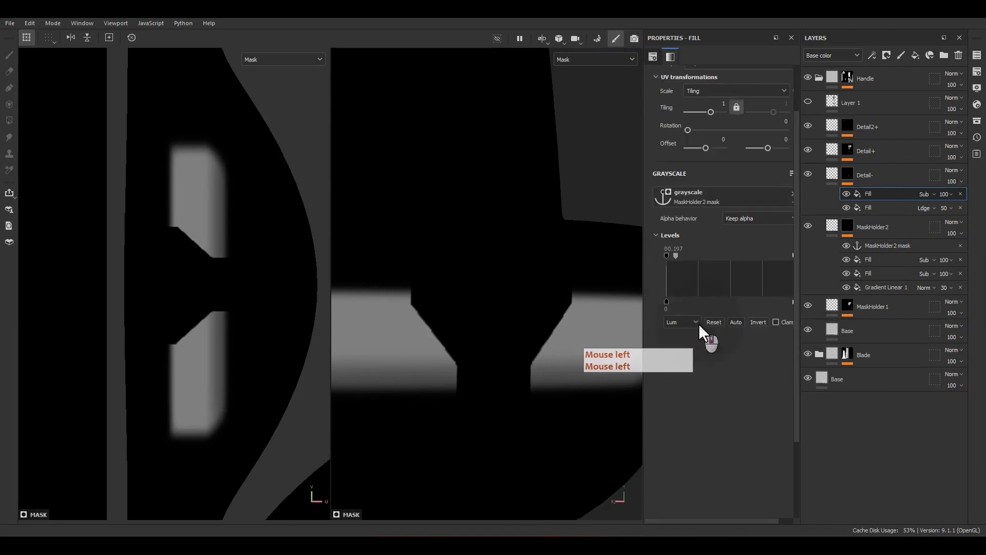
pyautogui.click(833, 171)
pyautogui.click(864, 211)
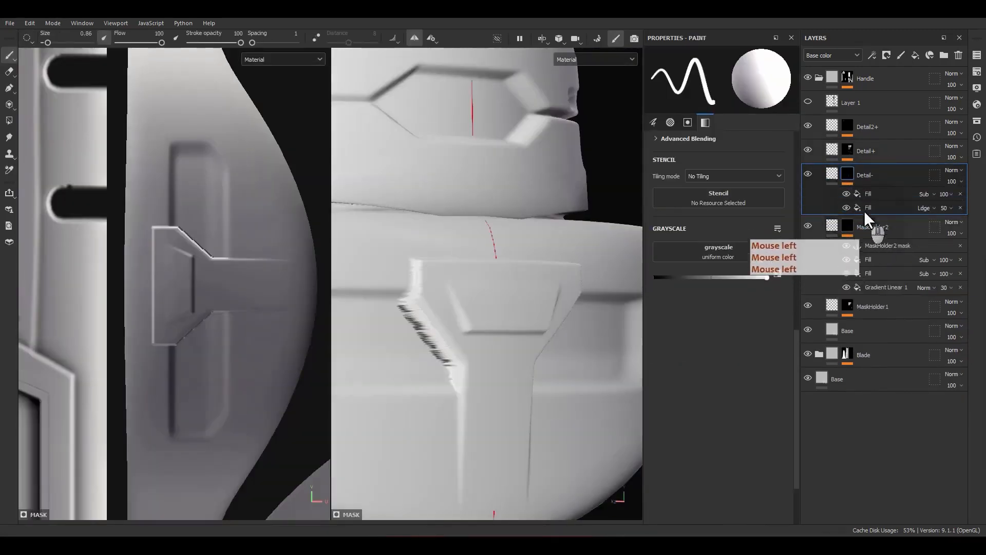
pyautogui.click(868, 195)
pyautogui.moveTo(676, 255)
pyautogui.mouseDown()
pyautogui.moveTo(705, 252)
pyautogui.moveTo(689, 254)
pyautogui.mouseUp()
# Step: Inspect the height details on the pommel, handle and guard from several angles
pyautogui.scroll(-3, 537, 314)
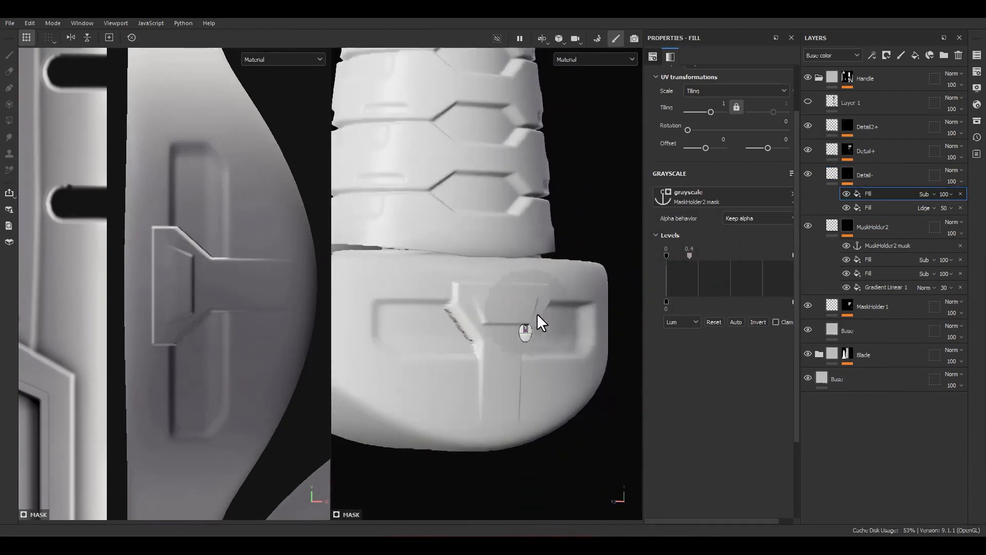
pyautogui.keyDown('alt'); pyautogui.moveTo(538, 314); pyautogui.dragTo(498, 330); pyautogui.keyUp('alt')
pyautogui.keyDown('alt'); pyautogui.scroll(-3, 538, 331); pyautogui.keyUp('alt')
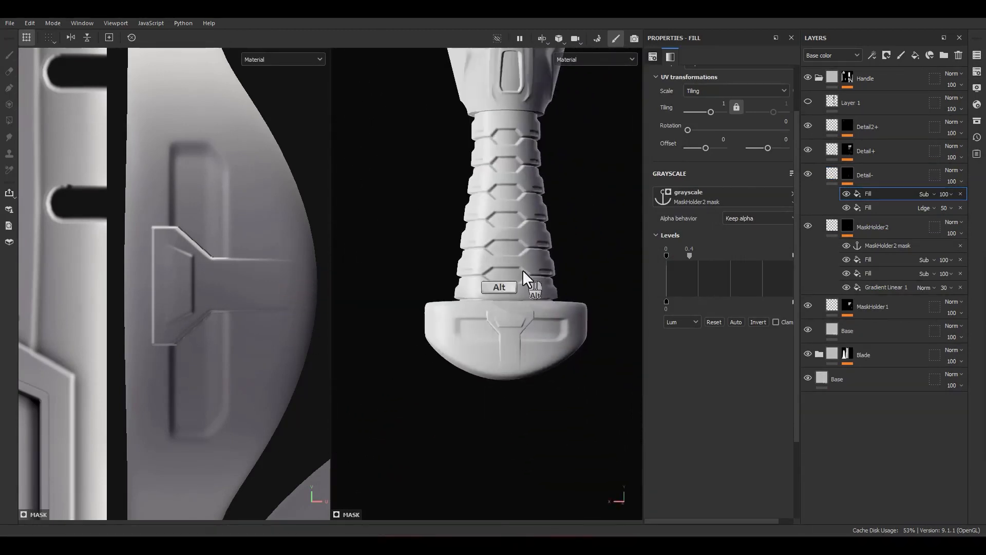
pyautogui.keyDown('alt'); pyautogui.moveTo(522, 269); pyautogui.dragTo(506, 378, button='middle'); pyautogui.keyUp('alt')
pyautogui.keyDown('alt'); pyautogui.moveTo(509, 364); pyautogui.dragTo(546, 273, button='middle'); pyautogui.keyUp('alt')
pyautogui.keyDown('alt'); pyautogui.moveTo(533, 348); pyautogui.dragTo(559, 313); pyautogui.keyUp('alt')
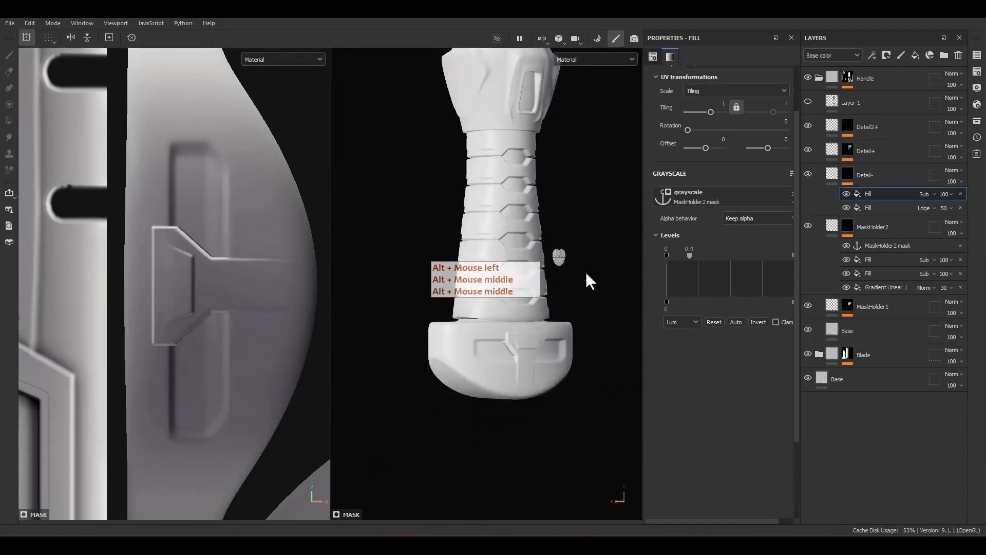
pyautogui.keyDown('alt'); pyautogui.moveTo(535, 232); pyautogui.dragTo(522, 447, button='middle'); pyautogui.keyUp('alt')
pyautogui.keyDown('alt'); pyautogui.moveTo(506, 292); pyautogui.dragTo(512, 313, button='middle'); pyautogui.keyUp('alt')
pyautogui.keyDown('alt'); pyautogui.moveTo(513, 312); pyautogui.dragTo(457, 313); pyautogui.keyUp('alt')
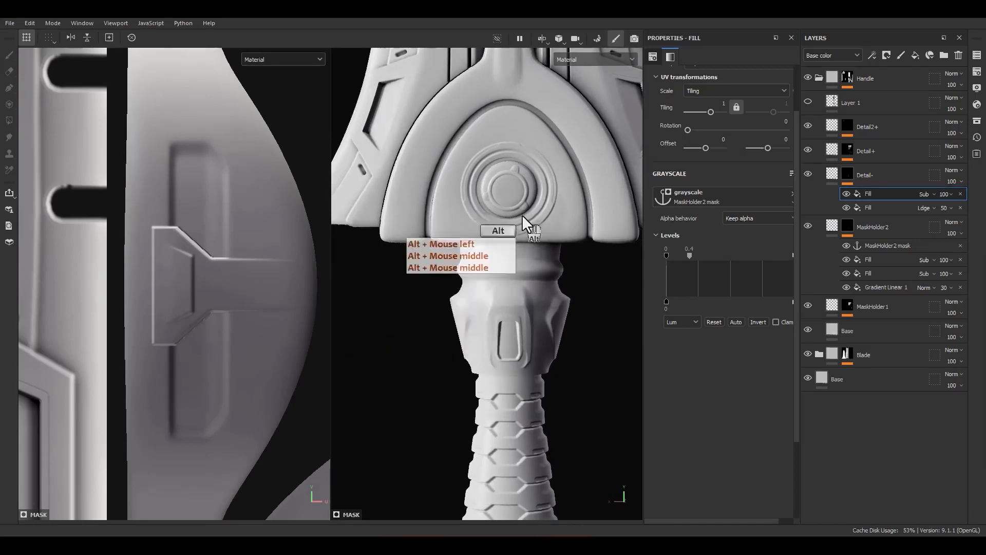
pyautogui.keyDown('alt'); pyautogui.moveTo(522, 214); pyautogui.dragTo(460, 141, button='middle'); pyautogui.keyUp('alt')
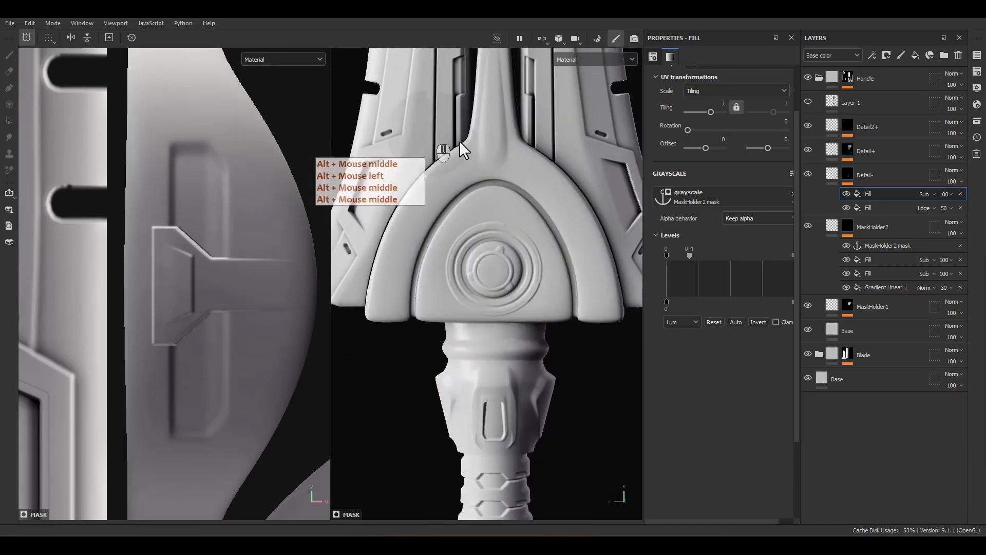
# Step: Add a paint effect above the subtracting fill in the Detail- mask
pyautogui.rightClick(871, 195)
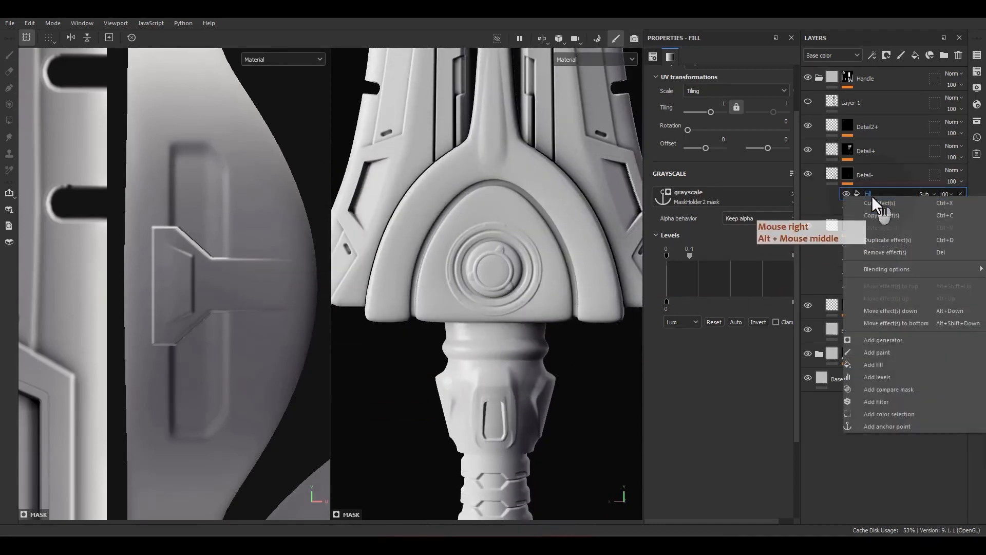
pyautogui.click(883, 353)
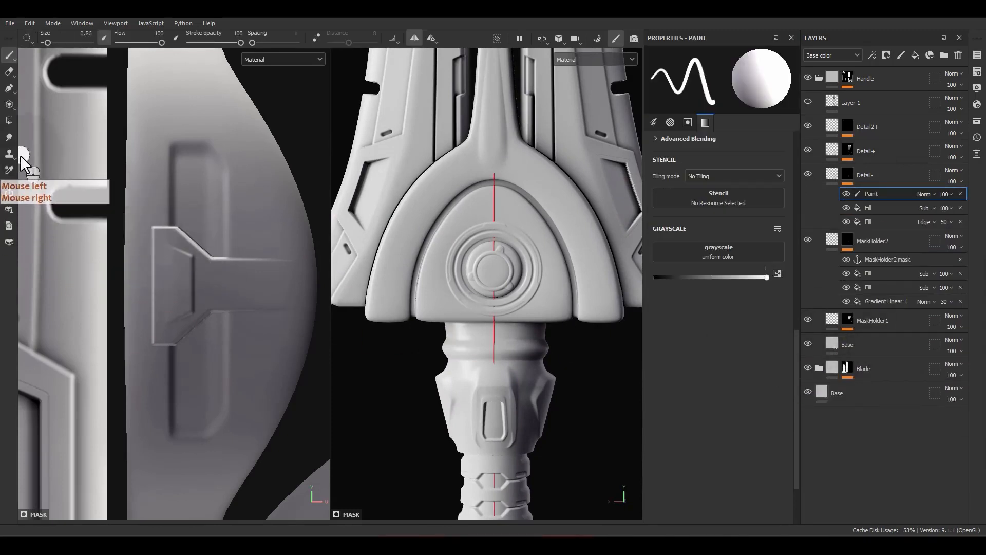
# Step: Choose the Path tool, display only the Detail- mask, and set its paint effect's blending to Linear Dodge (Add)
pyautogui.click(10, 89)
pyautogui.keyDown('alt'); pyautogui.moveTo(501, 241); pyautogui.dragTo(517, 300, button='middle'); pyautogui.keyUp('alt')
pyautogui.scroll(5, 488, 208)
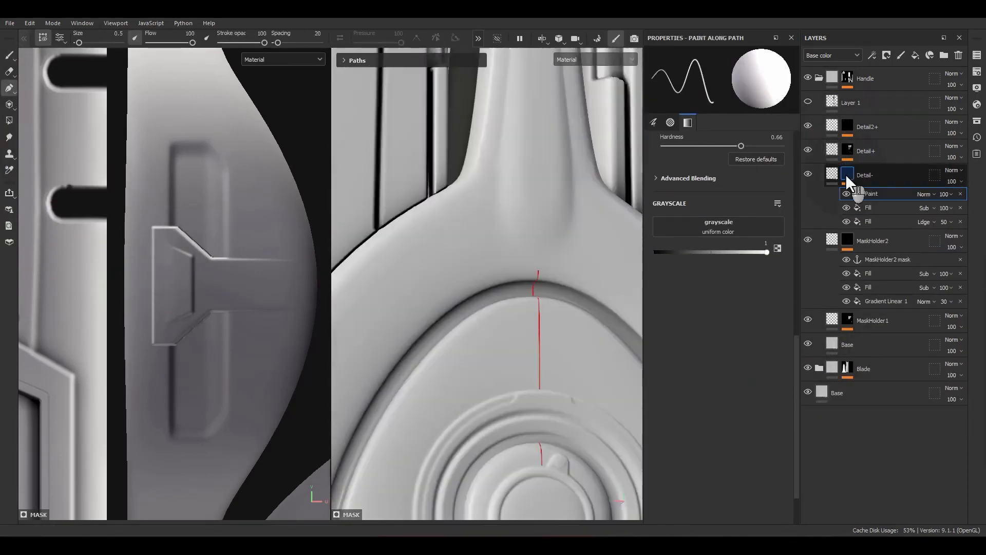
pyautogui.keyDown('alt'); pyautogui.click(845, 174); pyautogui.keyUp('alt')
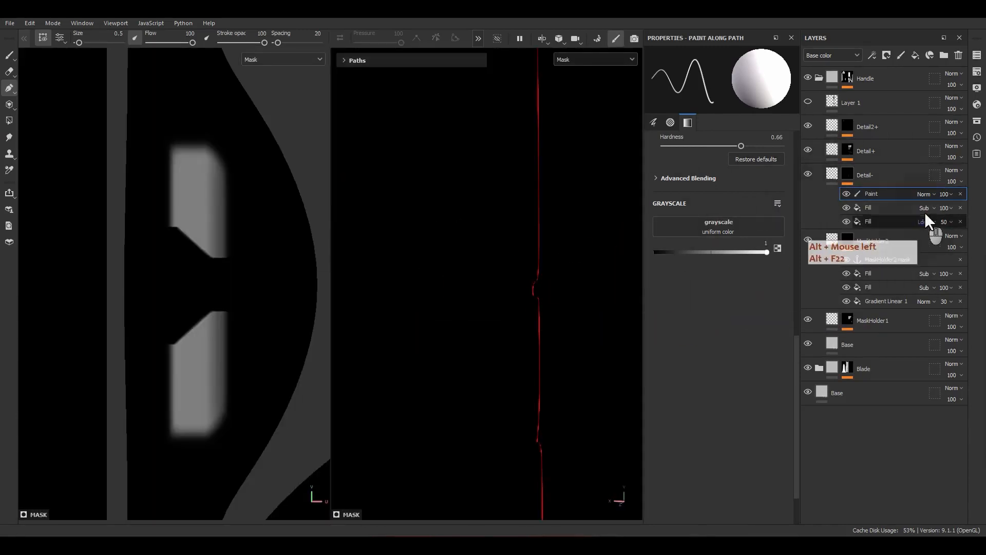
pyautogui.click(924, 193)
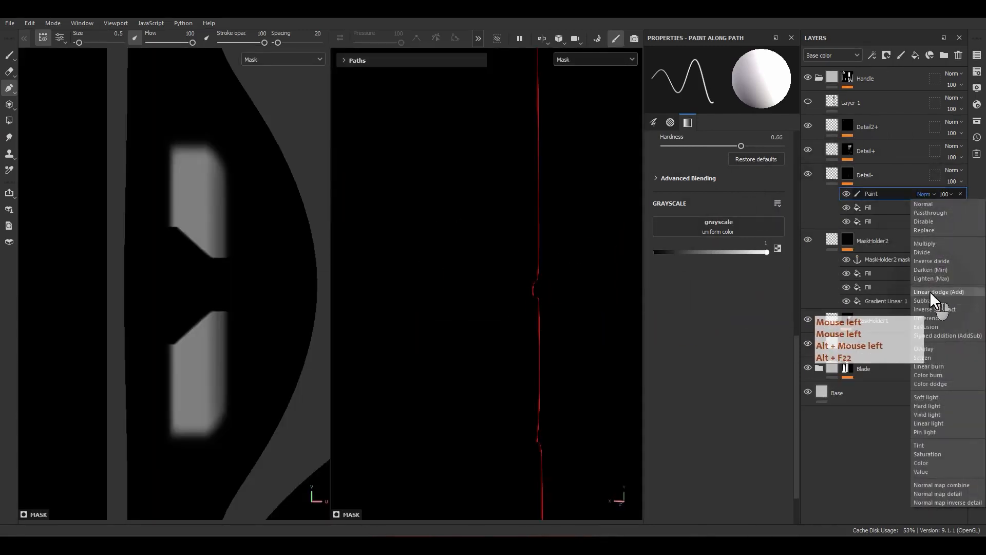
pyautogui.click(929, 291)
# Step: Draw a short three-point path on the guard in the Detail- mask view
pyautogui.keyDown('alt'); pyautogui.moveTo(479, 233); pyautogui.dragTo(474, 270, button='middle'); pyautogui.keyUp('alt')
pyautogui.click(474, 274)
pyautogui.click(435, 223)
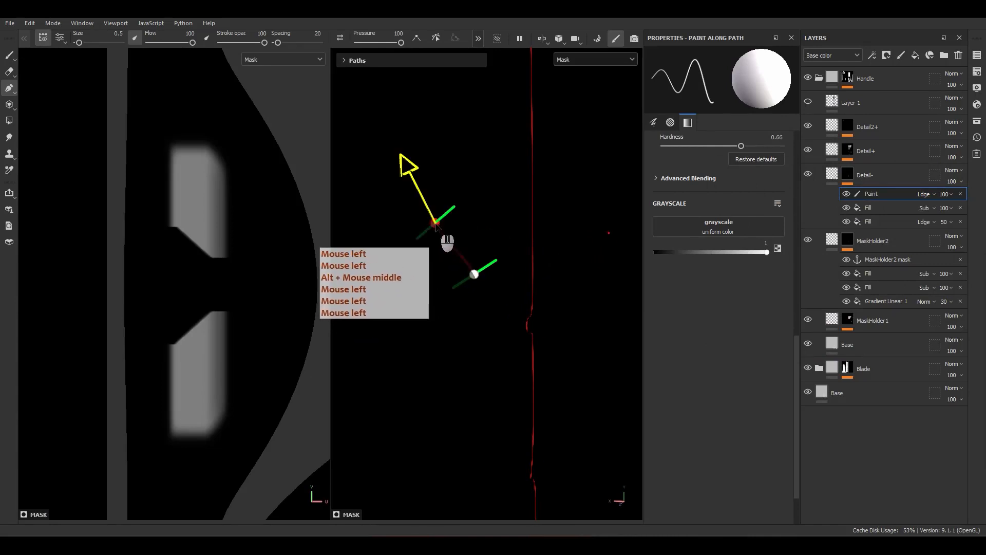
pyautogui.keyDown('alt'); pyautogui.moveTo(454, 283); pyautogui.dragTo(454, 244); pyautogui.keyUp('alt')
pyautogui.keyDown('alt'); pyautogui.moveTo(425, 277); pyautogui.dragTo(350, 287); pyautogui.keyUp('alt')
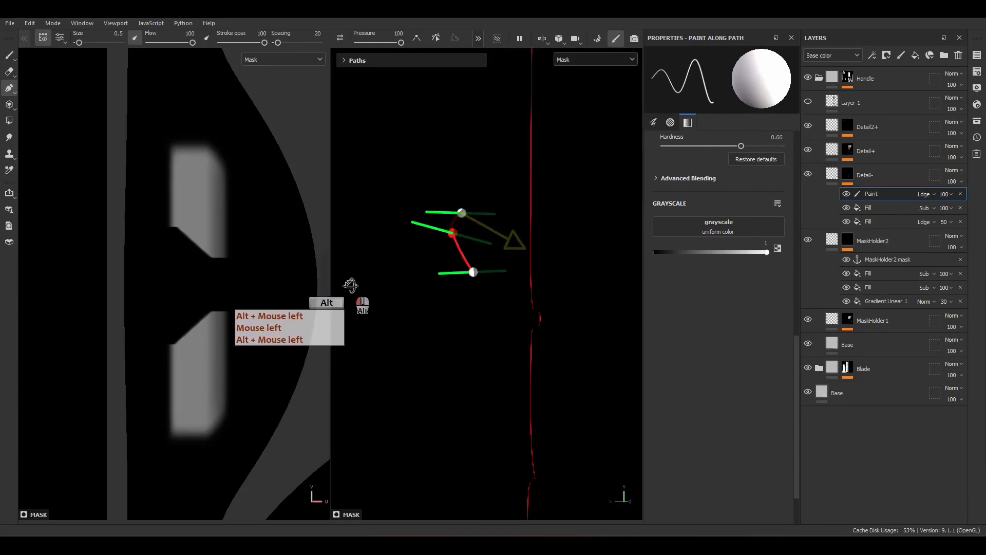
# Step: Enlarge the path's brush size to about 12.56 and try adding another path point on the guard, then undo it
pyautogui.moveTo(79, 43); pyautogui.dragTo(92, 43)
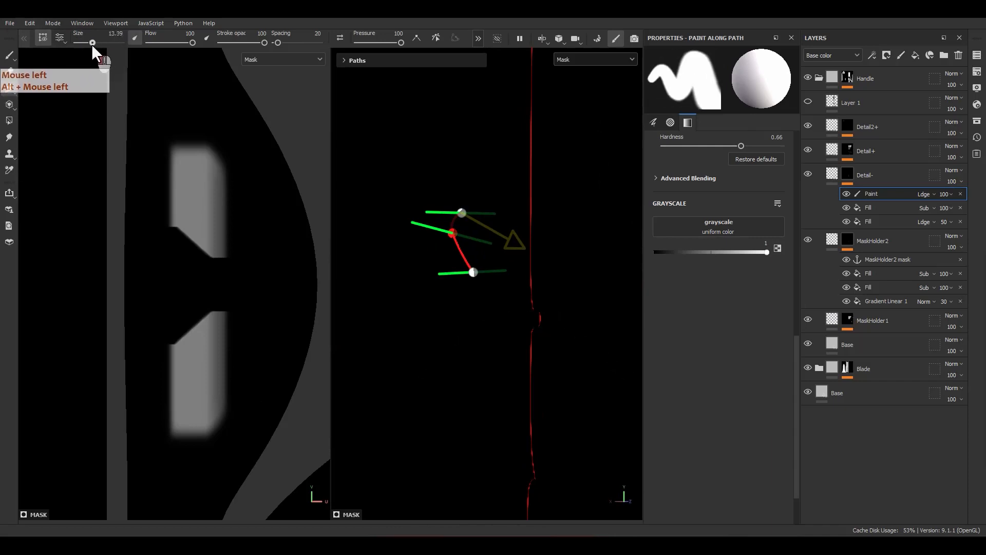
pyautogui.hotkey('ctrl', 'z')
pyautogui.keyDown('alt'); pyautogui.moveTo(470, 234); pyautogui.dragTo(591, 264); pyautogui.keyUp('alt')
pyautogui.keyDown('alt'); pyautogui.moveTo(591, 264); pyautogui.dragTo(444, 6, button='right'); pyautogui.keyUp('alt')
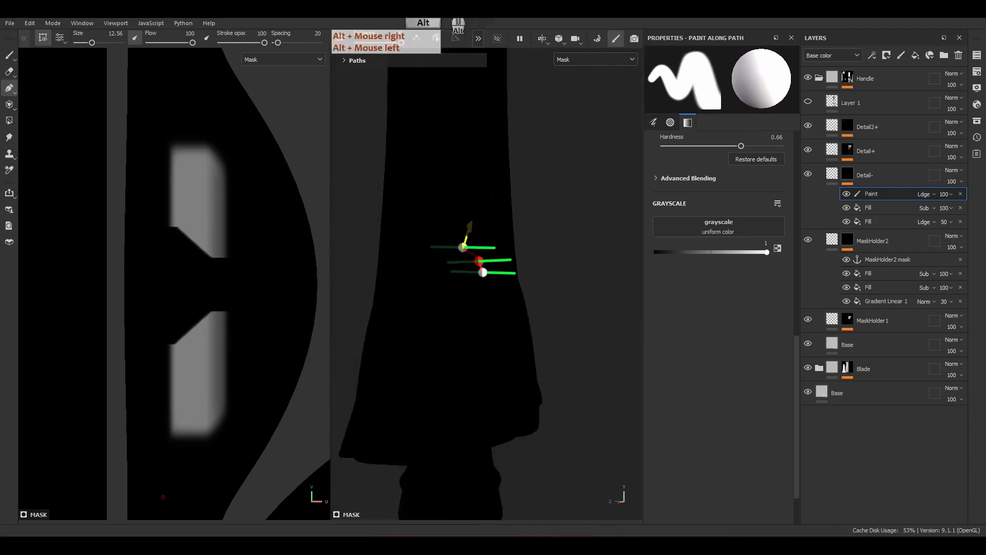
pyautogui.keyDown('alt'); pyautogui.moveTo(513, 293); pyautogui.dragTo(492, 256, button='right'); pyautogui.keyUp('alt')
pyautogui.moveTo(493, 255)
pyautogui.keyDown('alt'); pyautogui.mouseDown()
pyautogui.moveTo(601, 246)
pyautogui.moveTo(546, 304)
pyautogui.mouseUp(); pyautogui.keyUp('alt')
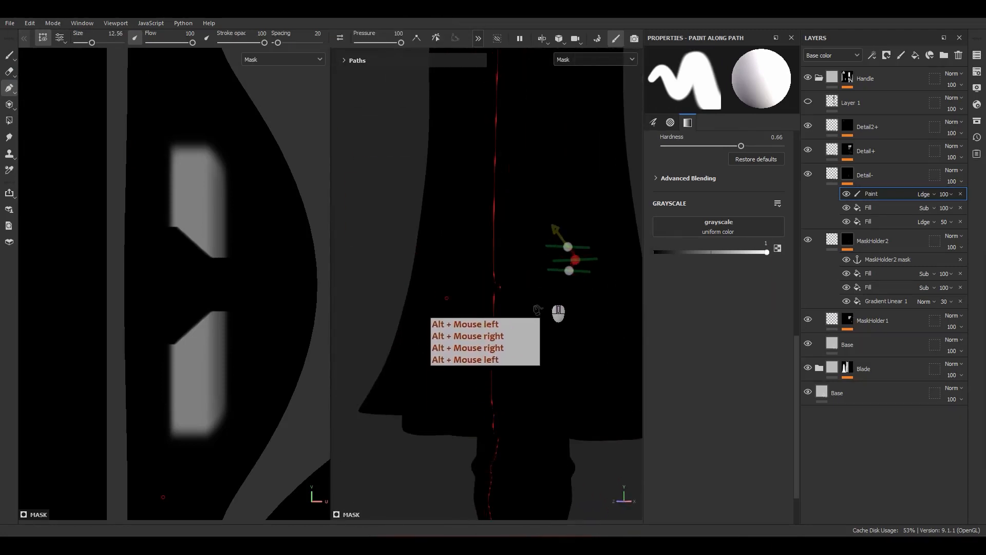
pyautogui.click(535, 301)
pyautogui.keyDown('alt'); pyautogui.moveTo(519, 261); pyautogui.dragTo(470, 263, button='middle'); pyautogui.keyUp('alt')
pyautogui.keyDown('alt'); pyautogui.moveTo(573, 296); pyautogui.dragTo(455, 295); pyautogui.keyUp('alt')
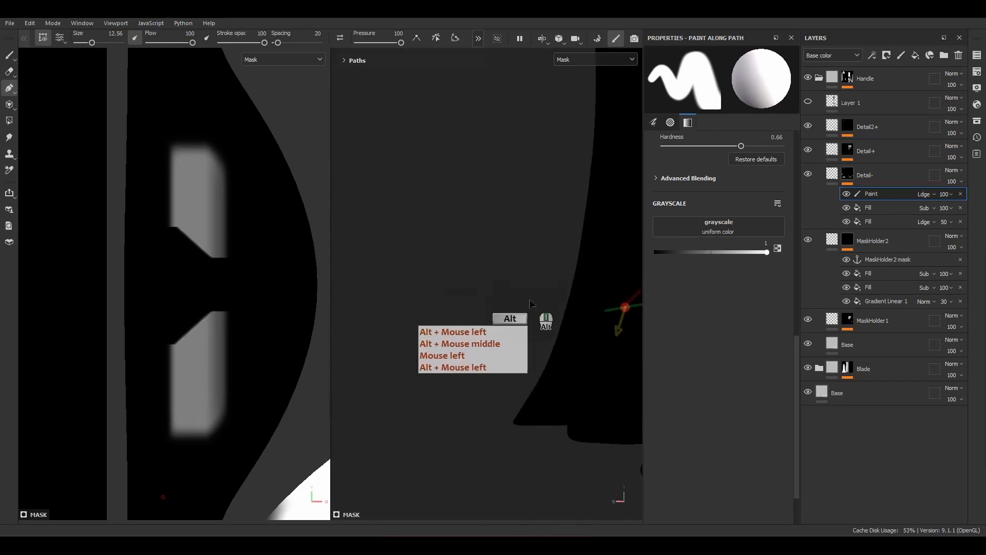
pyautogui.keyDown('alt'); pyautogui.moveTo(529, 299); pyautogui.dragTo(374, 294, button='middle'); pyautogui.keyUp('alt')
pyautogui.keyDown('alt'); pyautogui.moveTo(475, 301); pyautogui.dragTo(443, 288, button='right'); pyautogui.keyUp('alt')
pyautogui.hotkey('ctrl', 'z')
pyautogui.moveTo(502, 307)
pyautogui.keyDown('alt'); pyautogui.mouseDown(button='middle')
pyautogui.moveTo(515, 202)
pyautogui.moveTo(515, 296)
pyautogui.mouseUp(button='middle'); pyautogui.keyUp('alt')
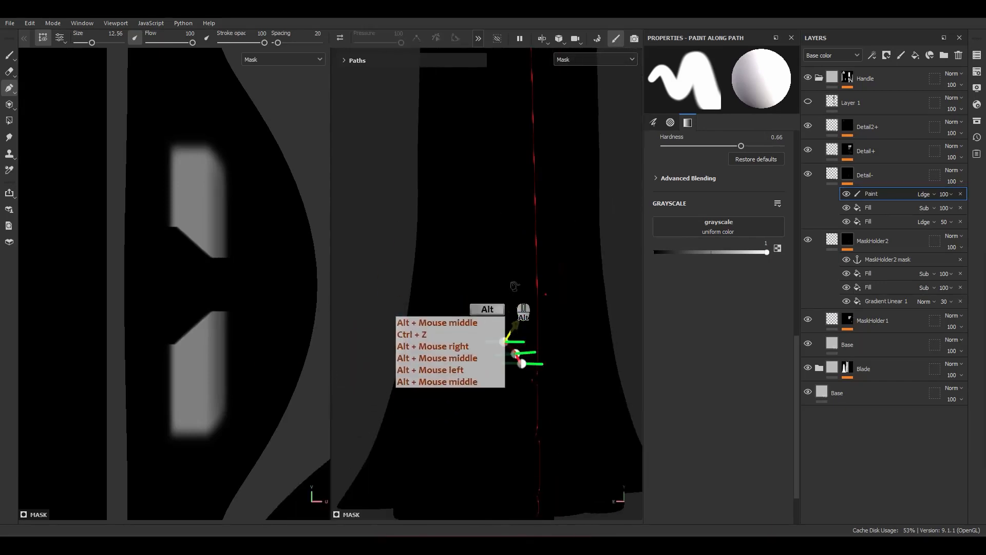
pyautogui.keyDown('alt'); pyautogui.moveTo(516, 296); pyautogui.dragTo(607, 170, button='right'); pyautogui.keyUp('alt')
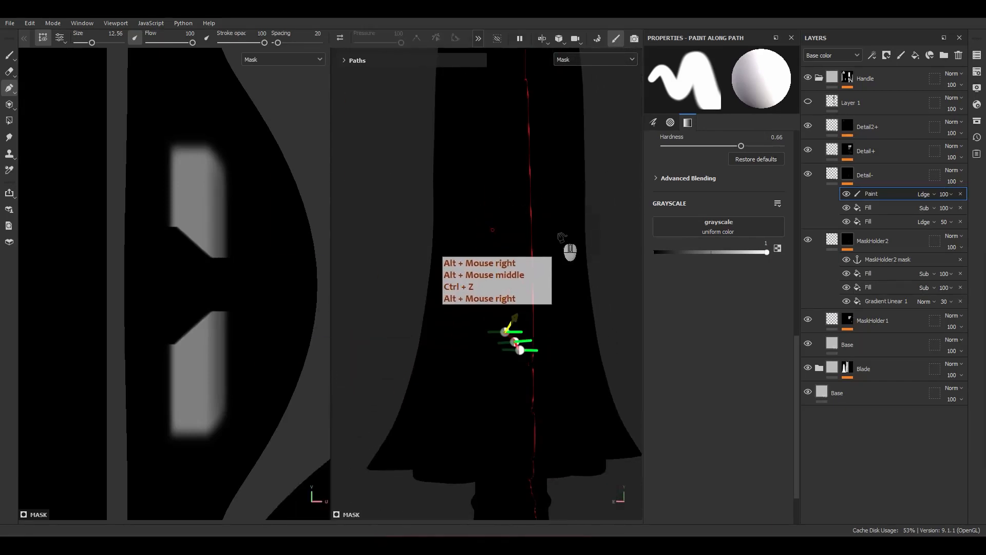
pyautogui.keyDown('alt'); pyautogui.moveTo(265, 251); pyautogui.dragTo(262, 172, button='right'); pyautogui.keyUp('alt')
pyautogui.keyDown('alt'); pyautogui.moveTo(262, 172); pyautogui.dragTo(258, 293, button='middle'); pyautogui.keyUp('alt')
pyautogui.scroll(4, 517, 353)
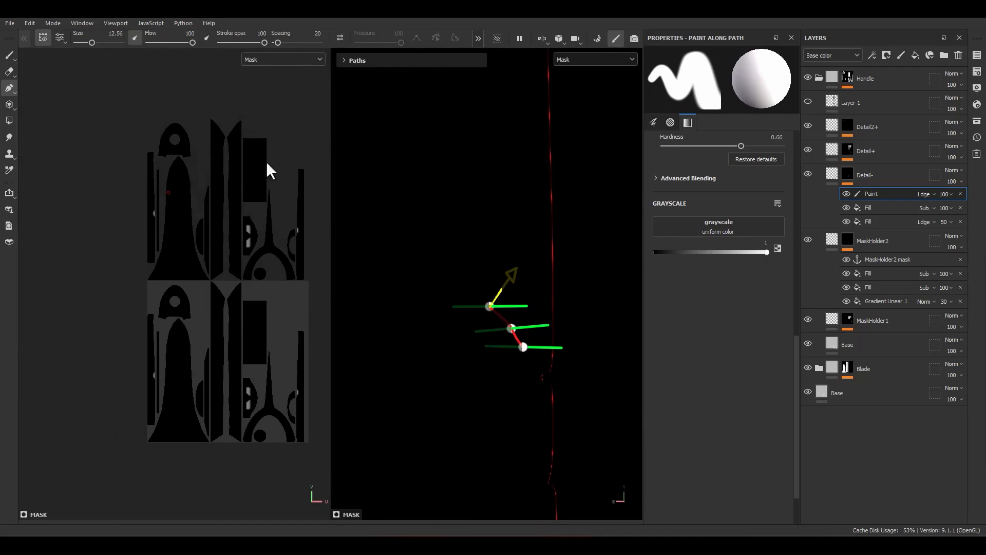
# Step: Delete the paint effect holding the test path and add a new one above the subtracting fill in the Detail- mask
pyautogui.click(960, 194)
pyautogui.rightClick(869, 194)
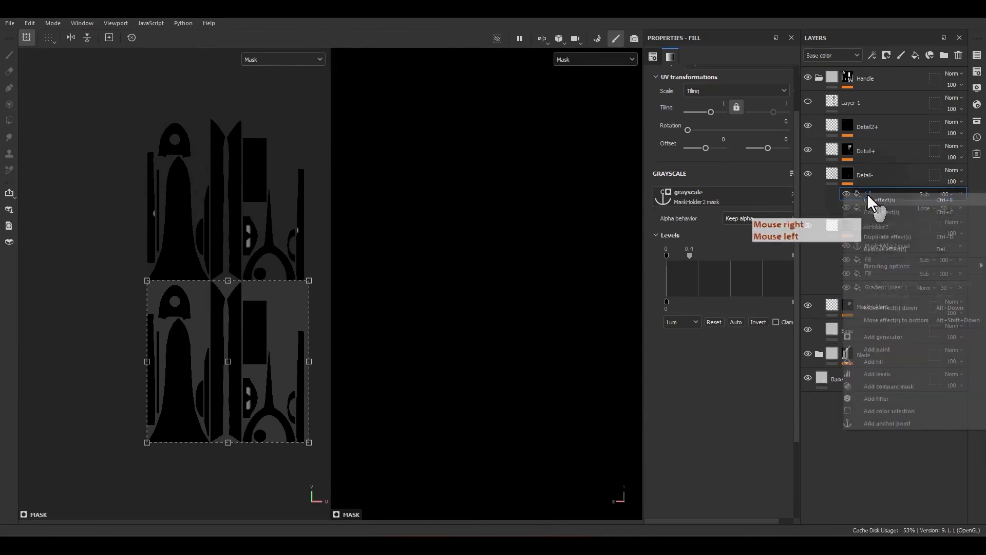
pyautogui.click(877, 352)
pyautogui.moveTo(557, 329)
pyautogui.keyDown('alt'); pyautogui.mouseDown()
pyautogui.moveTo(519, 326)
pyautogui.moveTo(614, 337)
pyautogui.mouseUp(); pyautogui.keyUp('alt')
pyautogui.moveTo(615, 337)
pyautogui.keyDown('alt'); pyautogui.mouseDown(button='middle')
pyautogui.moveTo(528, 357)
pyautogui.moveTo(554, 341)
pyautogui.mouseUp(button='middle'); pyautogui.keyUp('alt')
pyautogui.keyDown('alt'); pyautogui.keyDown('shift'); pyautogui.moveTo(555, 341); pyautogui.dragTo(532, 341); pyautogui.keyUp('shift'); pyautogui.keyUp('alt')
pyautogui.scroll(6, 463, 310)
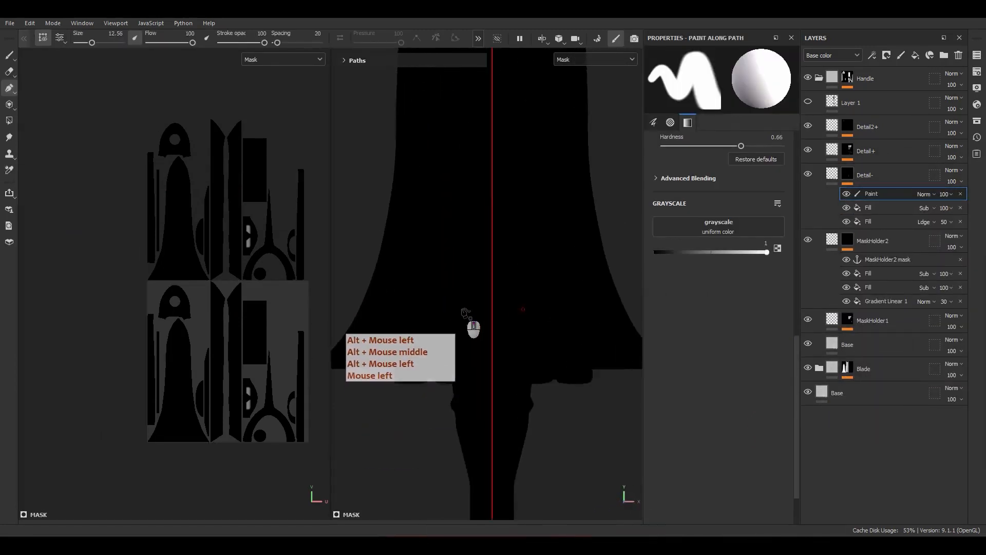
# Step: Return to the material view, select the Detail- mask's paint effect, and set the path brush size to 0.5
pyautogui.click(832, 174)
pyautogui.click(851, 177)
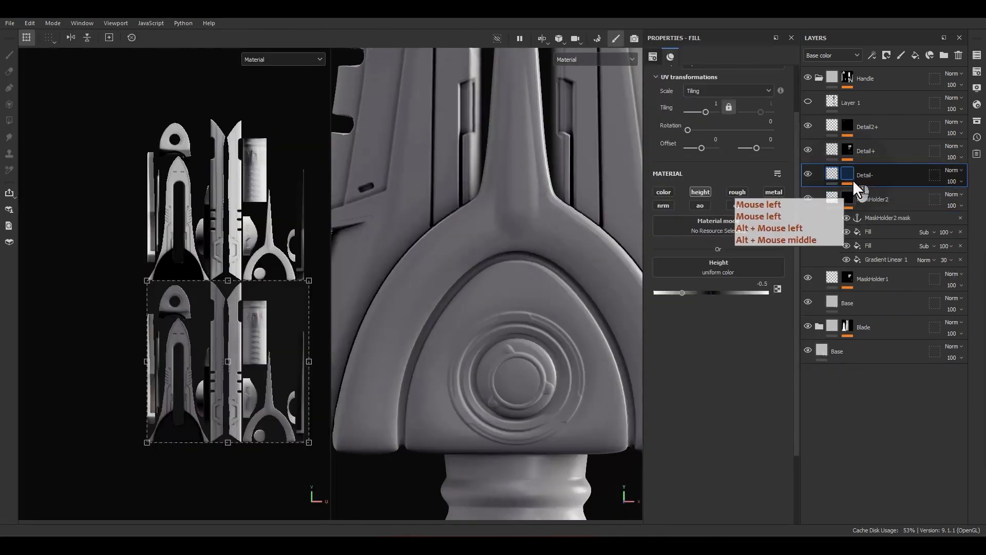
pyautogui.click(865, 195)
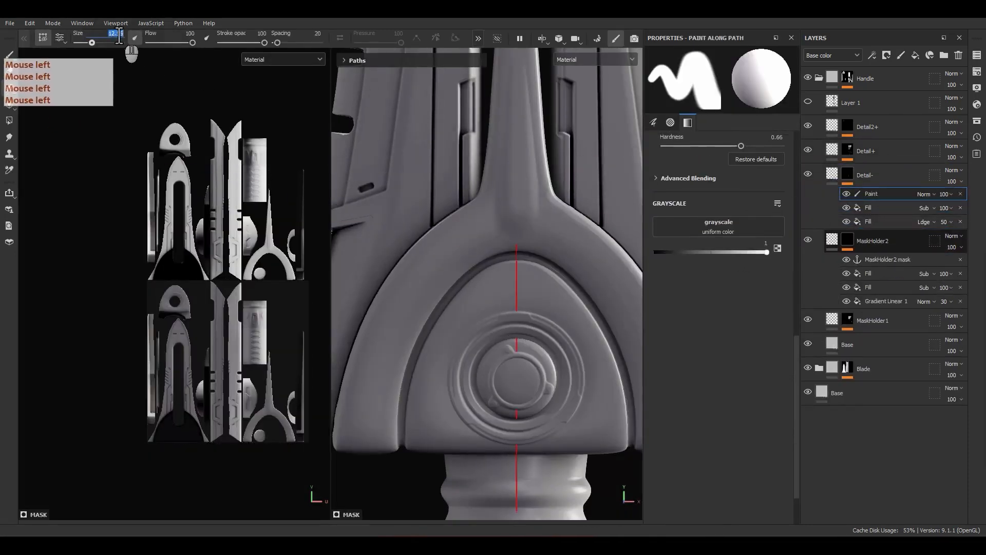
pyautogui.write('.5')
pyautogui.press('Return')
# Step: Draw a mirrored two-point path across the guard's curved rim beside the central spine, from the inner groove to the outer edge
pyautogui.scroll(5, 524, 242)
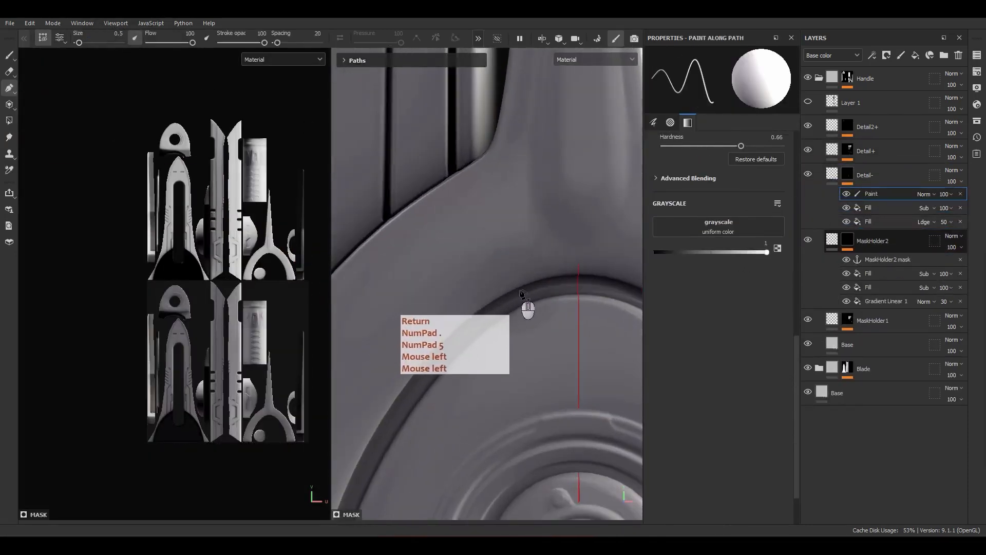
pyautogui.click(516, 287)
pyautogui.keyDown('alt'); pyautogui.moveTo(509, 265); pyautogui.dragTo(490, 283); pyautogui.keyUp('alt')
pyautogui.keyDown('alt'); pyautogui.moveTo(490, 283); pyautogui.dragTo(487, 218, button='right'); pyautogui.keyUp('alt')
pyautogui.keyDown('alt'); pyautogui.moveTo(486, 262); pyautogui.dragTo(502, 192, button='middle'); pyautogui.keyUp('alt')
pyautogui.moveTo(495, 196)
pyautogui.keyDown('alt'); pyautogui.mouseDown()
pyautogui.moveTo(473, 195)
pyautogui.moveTo(486, 196)
pyautogui.mouseUp(); pyautogui.keyUp('alt')
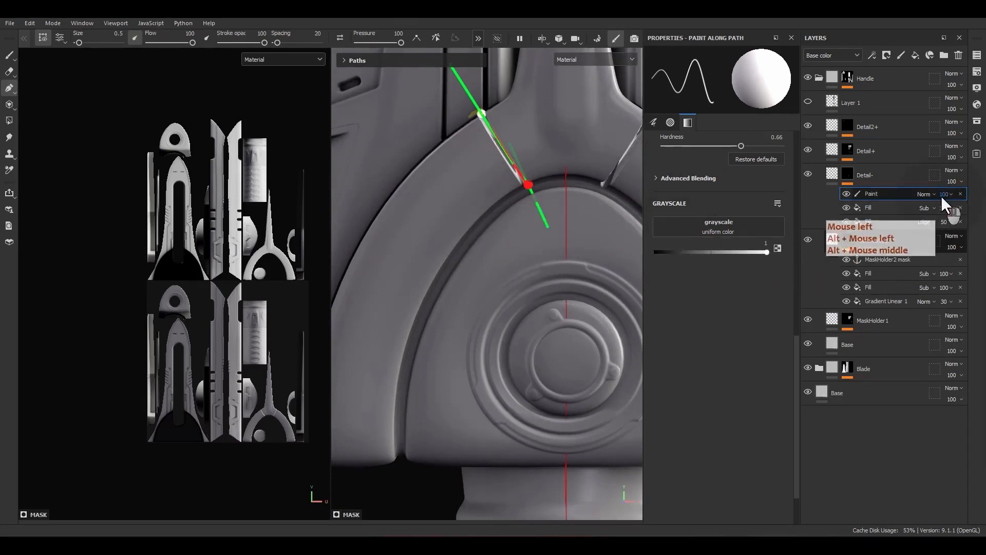
# Step: Set the paint effect's opacity to 20 and its blending to Linear Dodge (Add), and finish the first path
pyautogui.write('20')
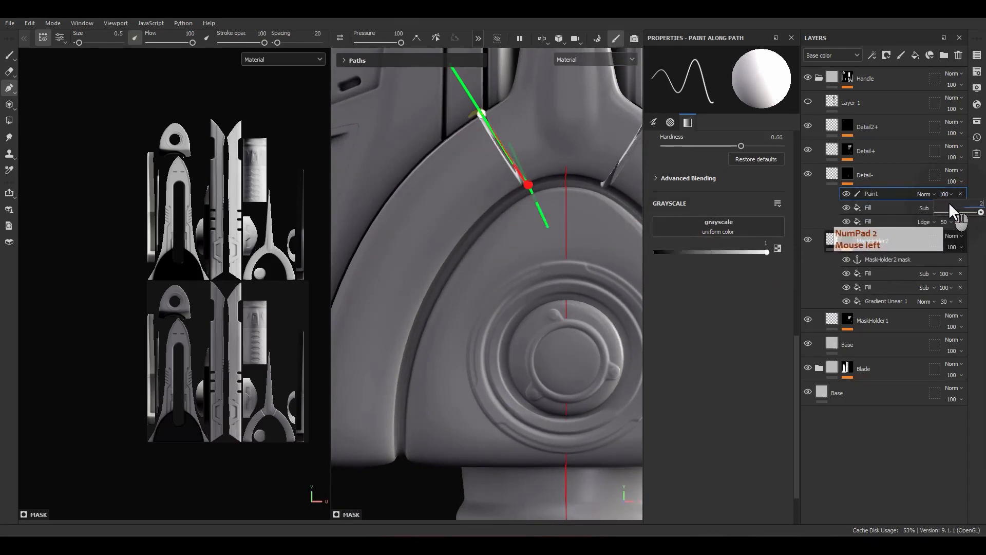
pyautogui.press('Return')
pyautogui.press('KP_Subtract')
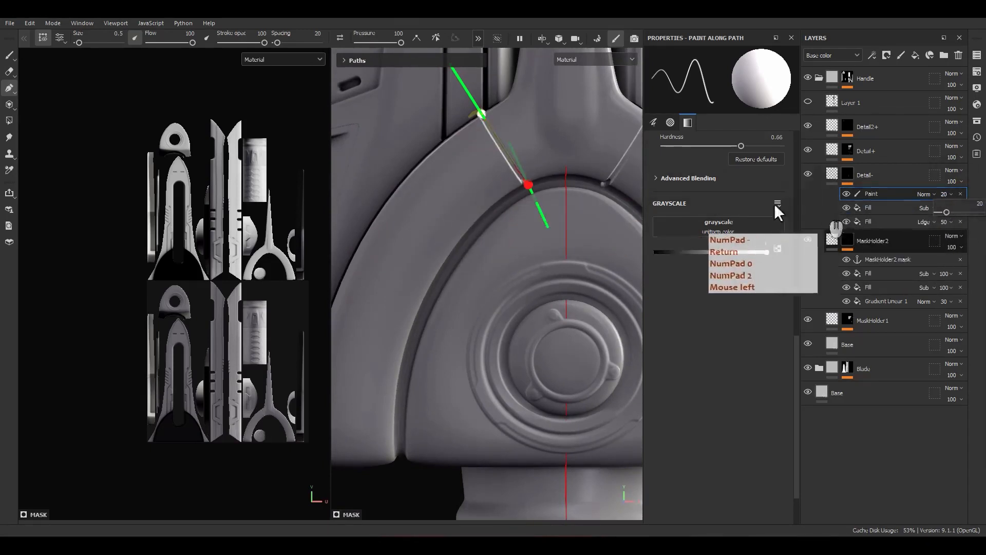
pyautogui.keyDown('alt'); pyautogui.moveTo(589, 196); pyautogui.dragTo(555, 244, button='middle'); pyautogui.keyUp('alt')
pyautogui.scroll(3, 493, 141)
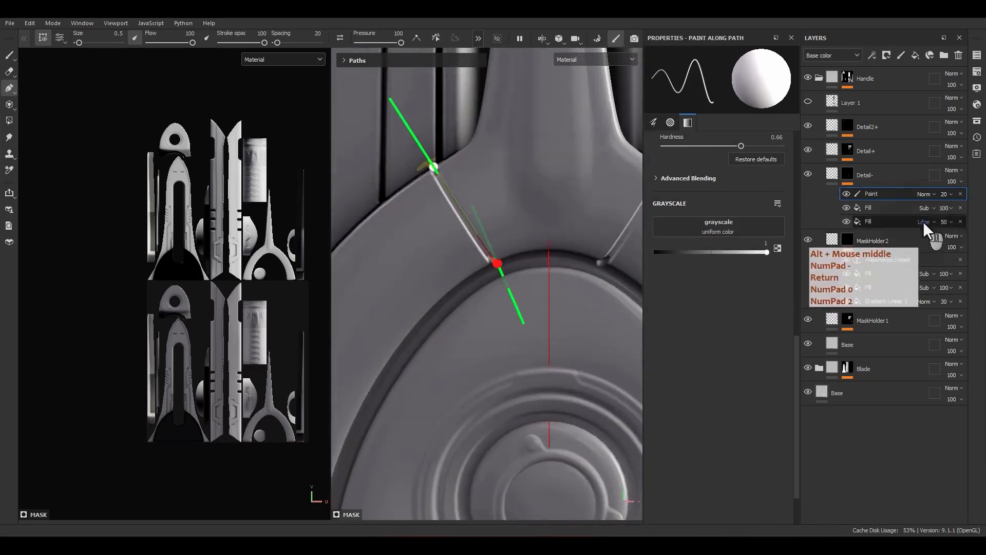
pyautogui.click(926, 194)
pyautogui.click(933, 292)
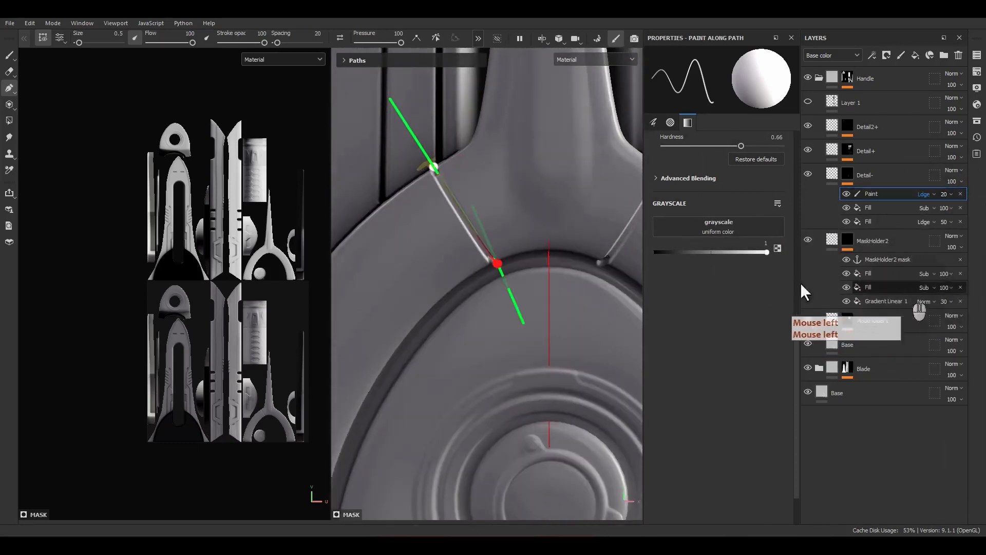
pyautogui.scroll(-4, 475, 264)
pyautogui.keyDown('alt'); pyautogui.moveTo(452, 295); pyautogui.dragTo(497, 254, button='middle'); pyautogui.keyUp('alt')
pyautogui.press('Escape')
# Step: Draw a second path across the guard's curved rim, below the first, from the inner groove to the outer edge
pyautogui.scroll(2, 496, 256)
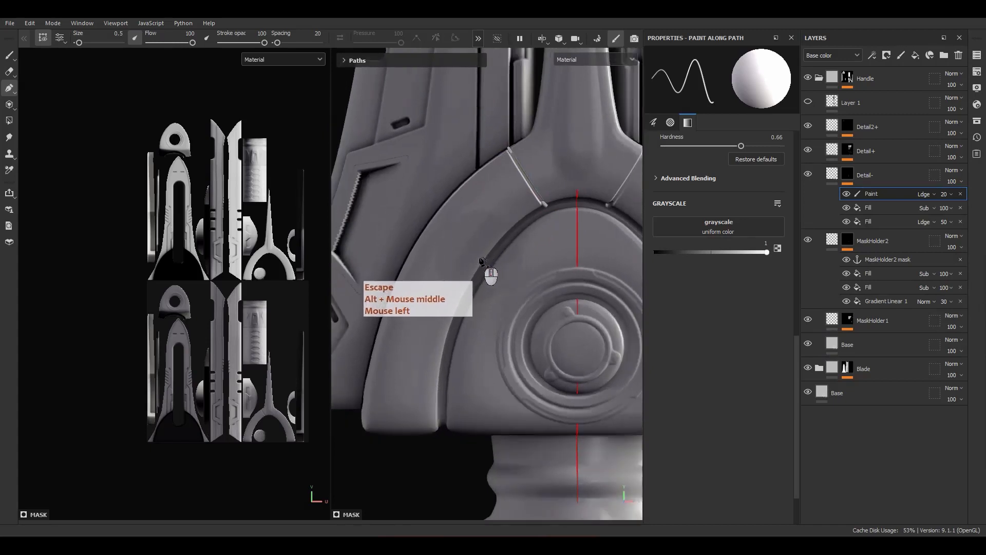
pyautogui.scroll(2, 492, 265)
pyautogui.scroll(-2, 490, 268)
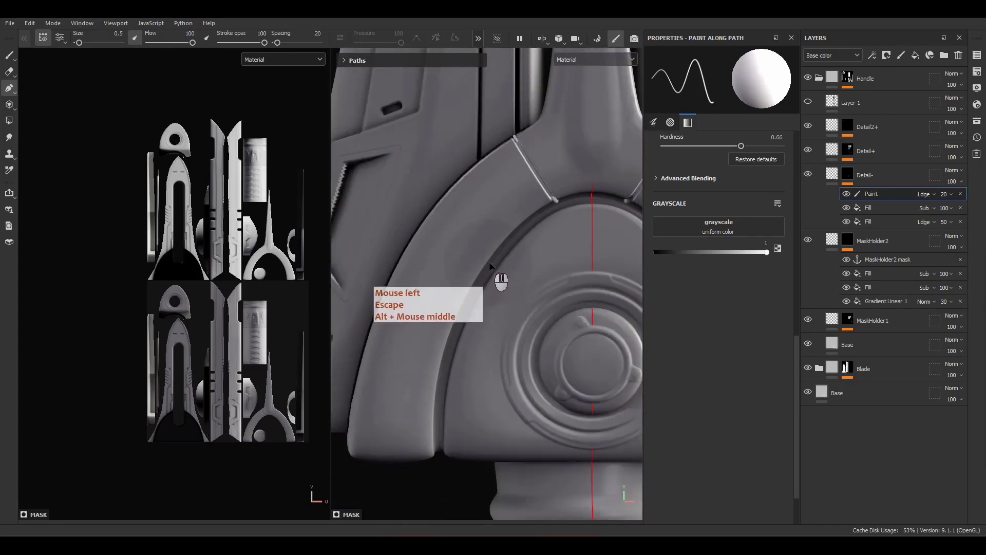
pyautogui.click(489, 263)
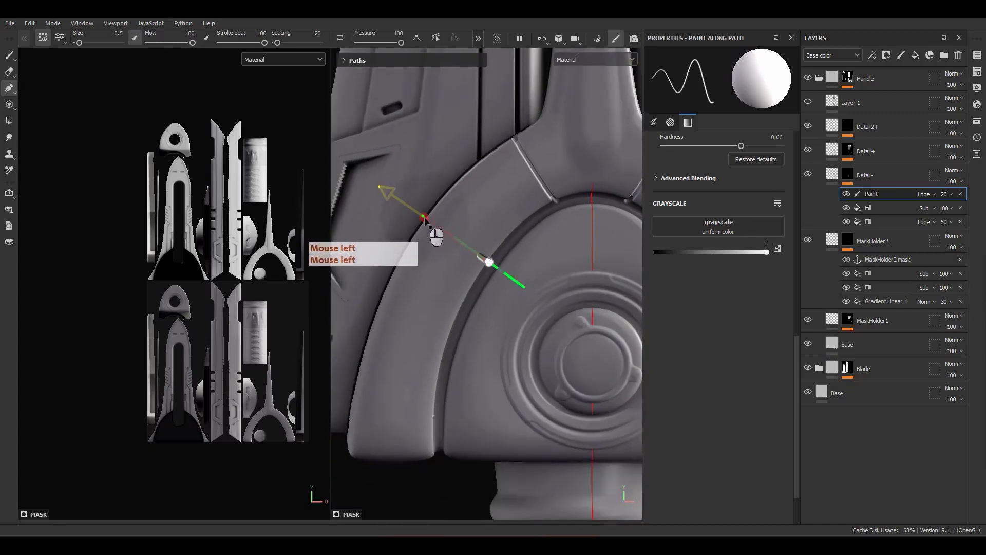
pyautogui.keyDown('alt'); pyautogui.moveTo(483, 290); pyautogui.dragTo(438, 228); pyautogui.keyUp('alt')
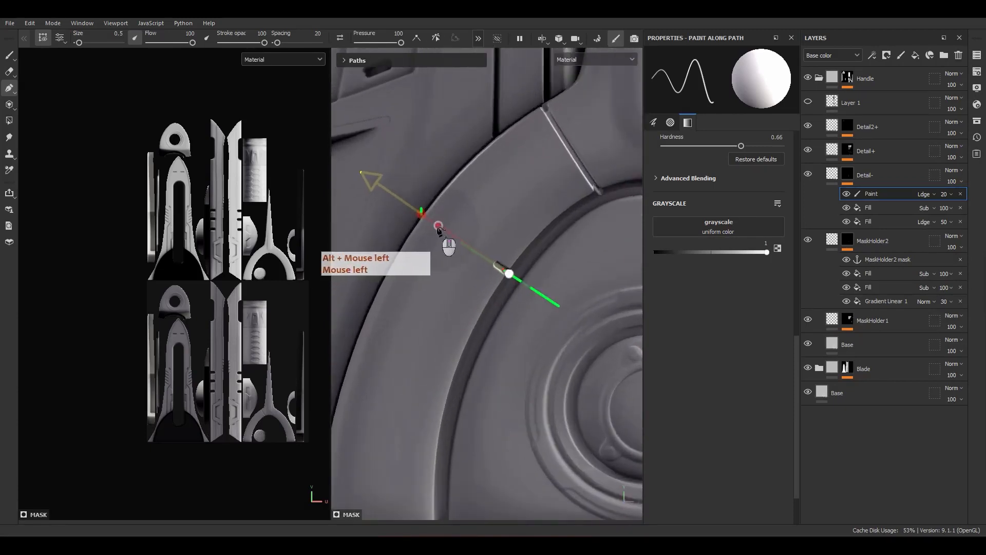
pyautogui.click(438, 229)
pyautogui.moveTo(447, 267)
pyautogui.keyDown('alt'); pyautogui.mouseDown()
pyautogui.moveTo(469, 282)
pyautogui.moveTo(398, 227)
pyautogui.moveTo(415, 226)
pyautogui.moveTo(412, 213)
pyautogui.mouseUp(); pyautogui.keyUp('alt')
pyautogui.hotkey('ctrl', 'z')
pyautogui.scroll(-5, 427, 229)
pyautogui.keyDown('alt'); pyautogui.keyDown('shift'); pyautogui.moveTo(452, 295); pyautogui.dragTo(418, 279); pyautogui.keyUp('shift'); pyautogui.keyUp('alt')
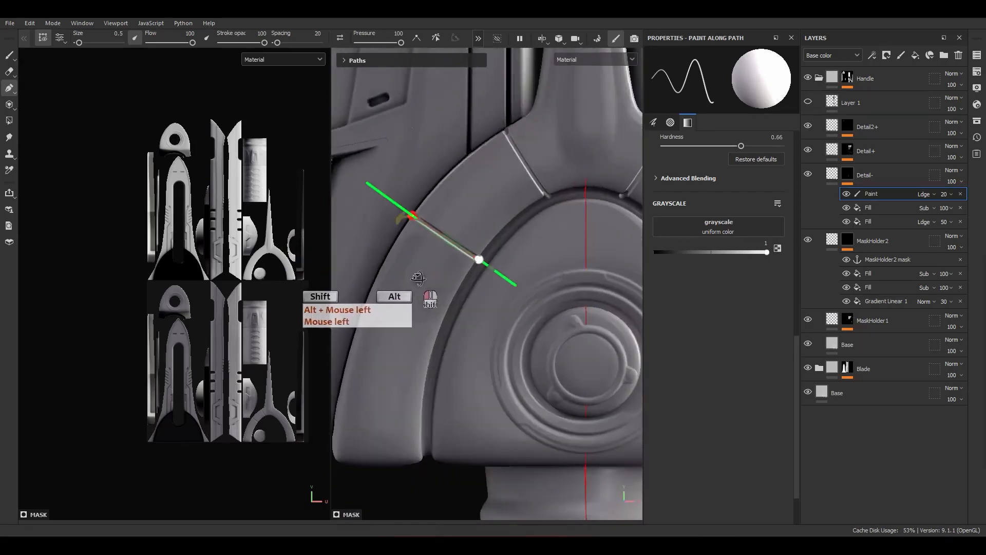
# Step: Show the Layer 1 sketch, move the second path's end points onto its matching sketched line, and hide the sketch again
pyautogui.keyDown('alt'); pyautogui.moveTo(445, 122); pyautogui.dragTo(802, 127, button='right'); pyautogui.keyUp('alt')
pyautogui.click(808, 102)
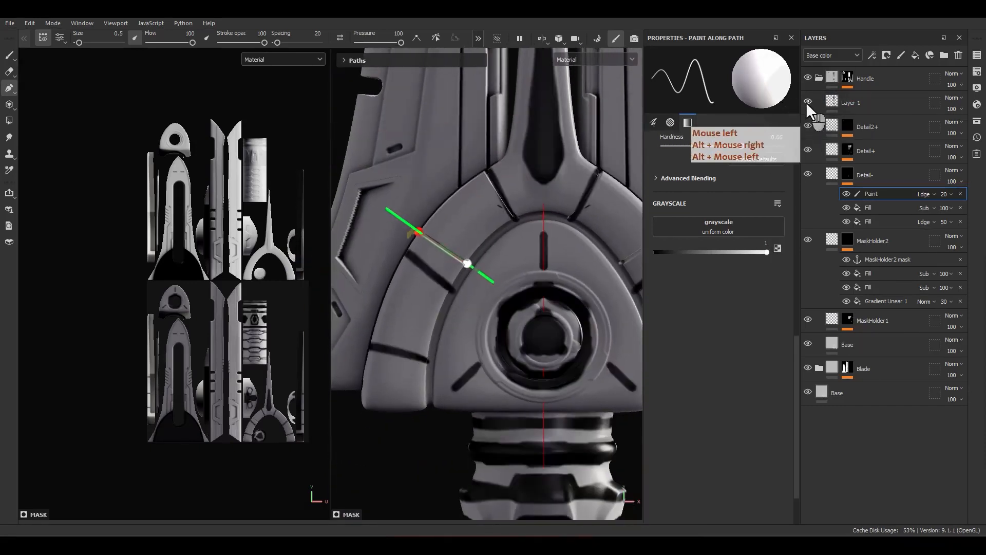
pyautogui.click(808, 102)
pyautogui.scroll(3, 444, 273)
pyautogui.click(808, 102)
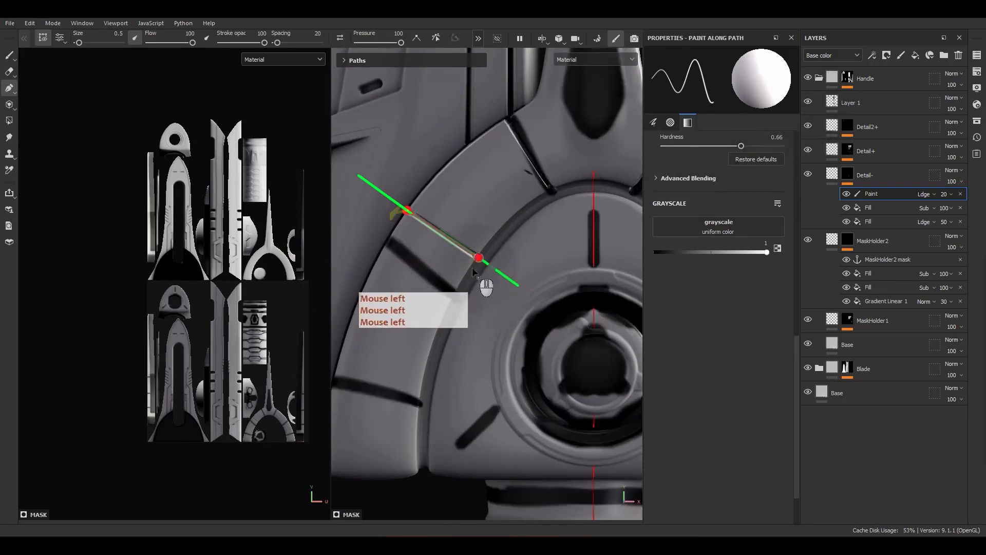
pyautogui.moveTo(479, 260); pyautogui.dragTo(445, 333)
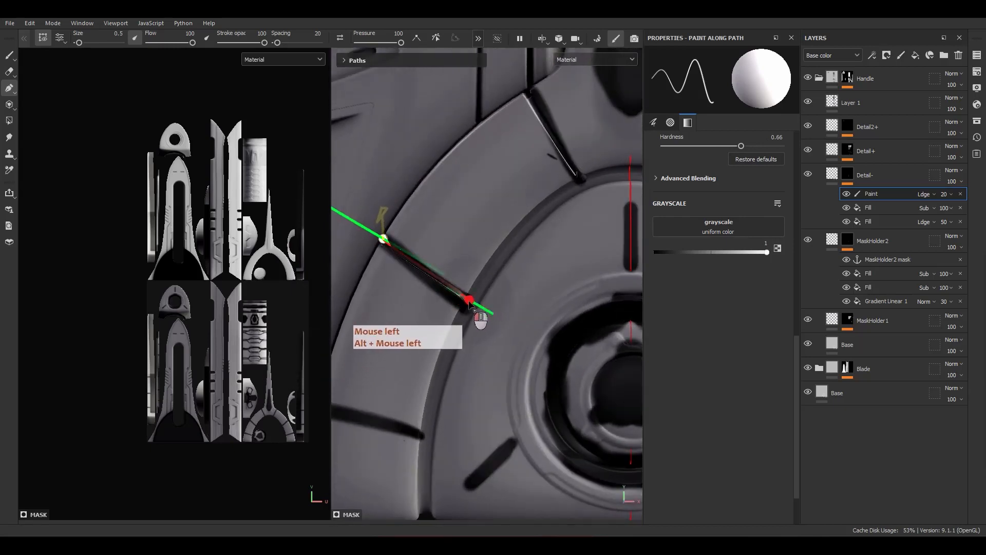
pyautogui.click(809, 101)
pyautogui.scroll(-5, 414, 331)
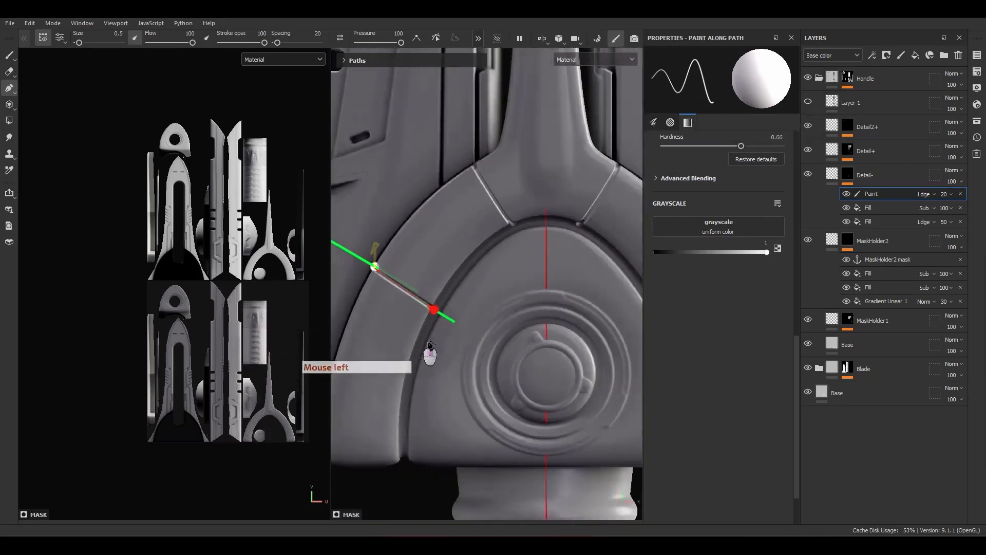
pyautogui.keyDown('alt'); pyautogui.moveTo(465, 341); pyautogui.dragTo(551, 275, button='middle'); pyautogui.keyUp('alt')
pyautogui.scroll(3, 473, 232)
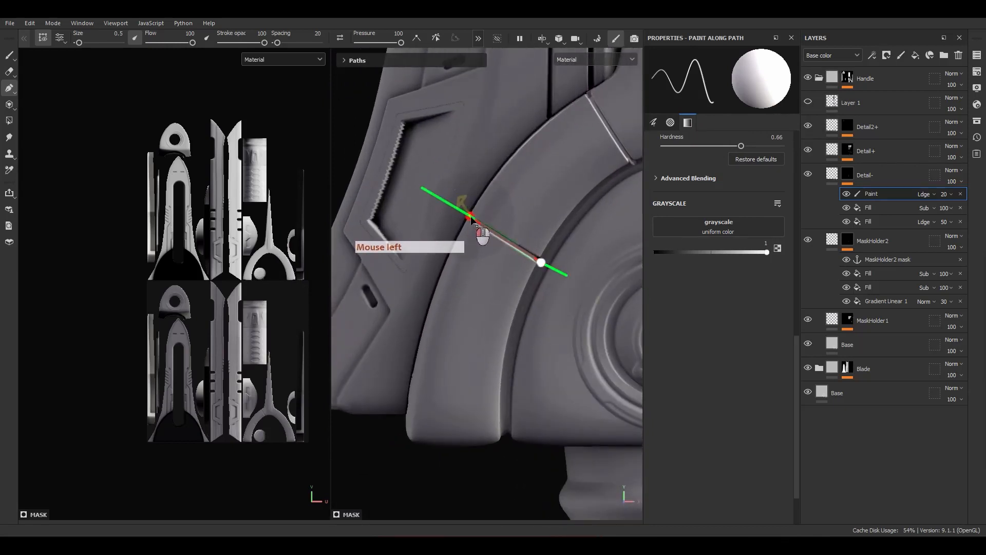
# Step: Finish the second path and draw a third one across the lower part of the guard's curved rim
pyautogui.scroll(-4, 473, 234)
pyautogui.keyDown('alt'); pyautogui.moveTo(479, 262); pyautogui.dragTo(466, 219, button='middle'); pyautogui.keyUp('alt')
pyautogui.scroll(3, 491, 276)
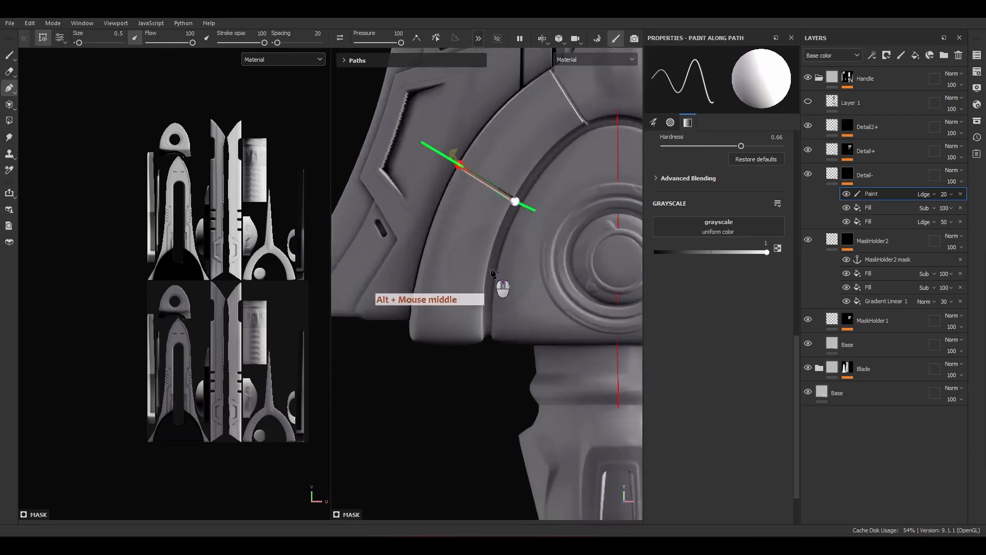
pyautogui.press('Escape')
pyautogui.scroll(2, 489, 274)
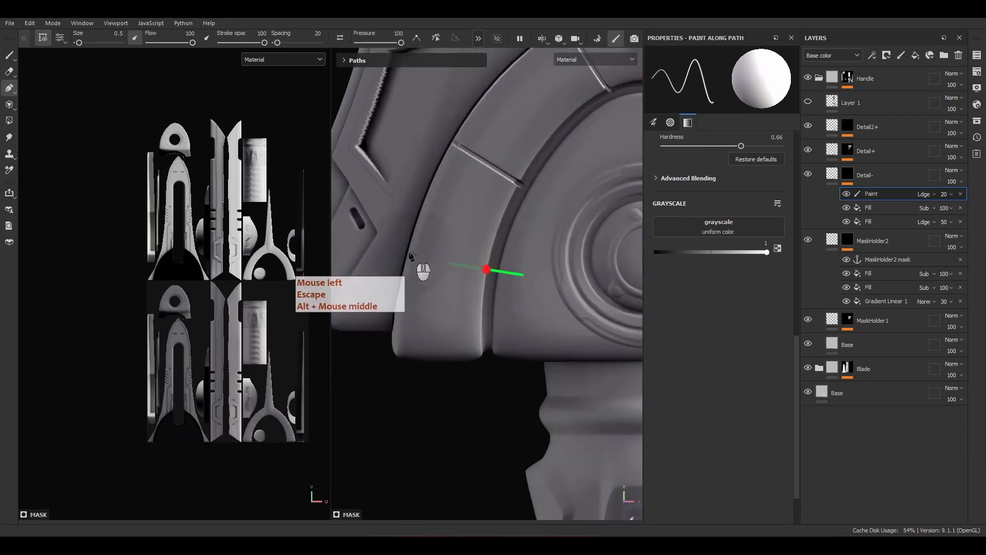
pyautogui.scroll(3, 408, 253)
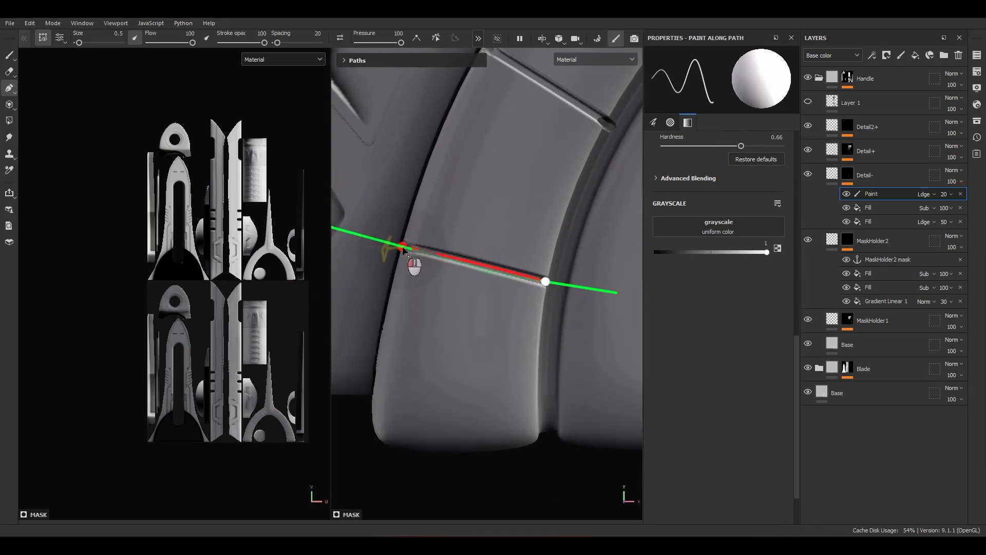
# Step: Finish the third path on the guard's curved rim and select the path above it
pyautogui.scroll(-6, 496, 251)
pyautogui.keyDown('alt'); pyautogui.moveTo(525, 251); pyautogui.dragTo(445, 257, button='middle'); pyautogui.keyUp('alt')
pyautogui.scroll(2, 445, 252)
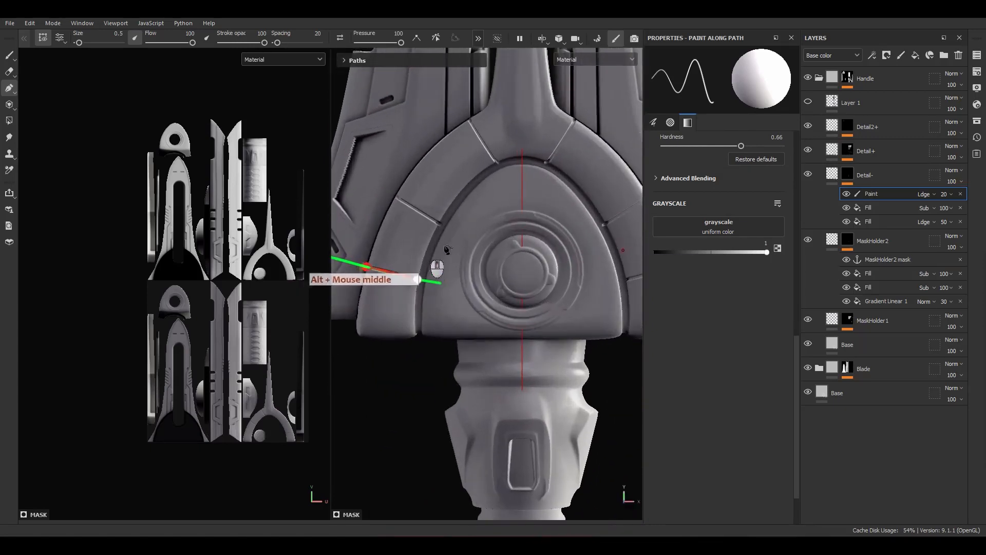
pyautogui.press('Escape')
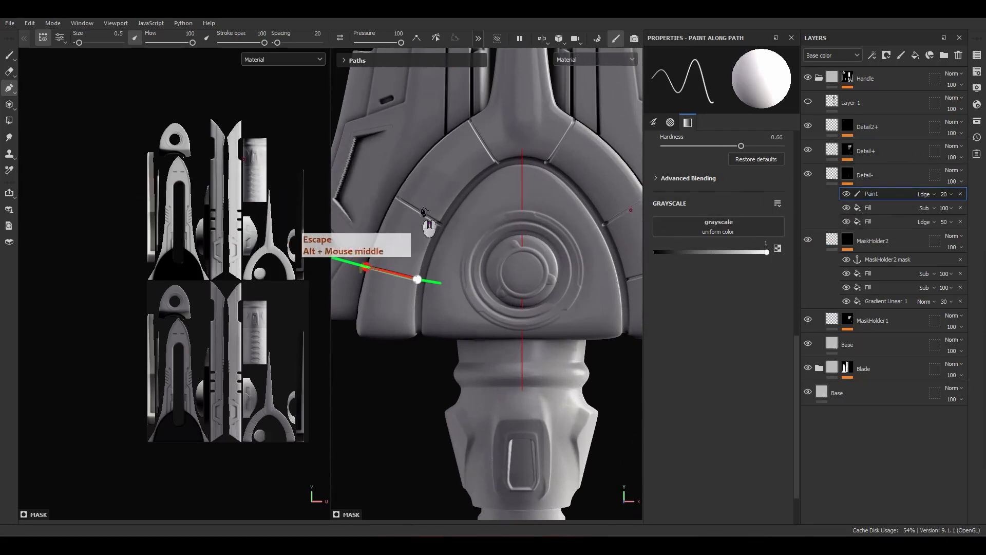
pyautogui.press('Escape')
pyautogui.scroll(2, 420, 219)
pyautogui.keyDown('alt'); pyautogui.moveTo(443, 193); pyautogui.dragTo(445, 285, button='middle'); pyautogui.keyUp('alt')
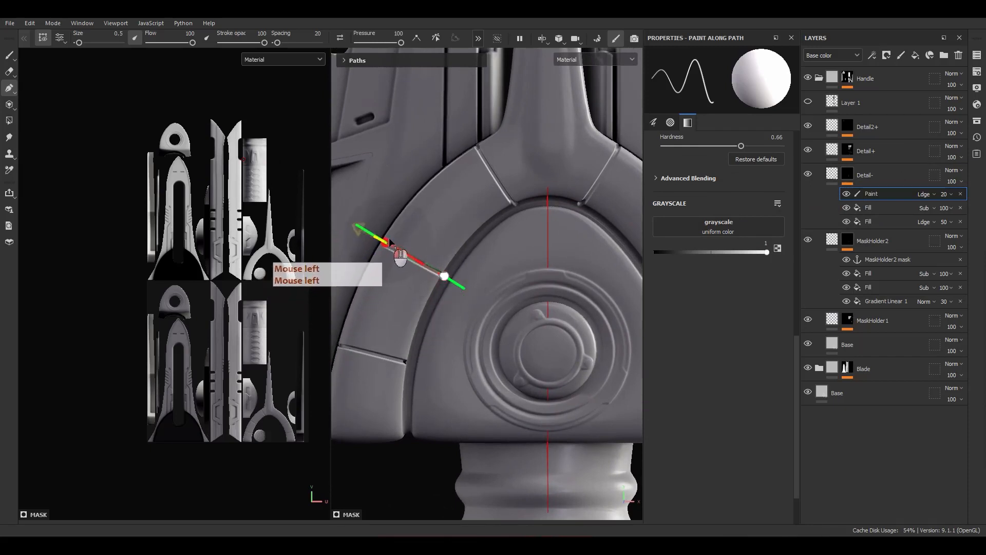
# Step: Examine the path grooves across the guard's curved rim from several angles and up close
pyautogui.scroll(-5, 447, 275)
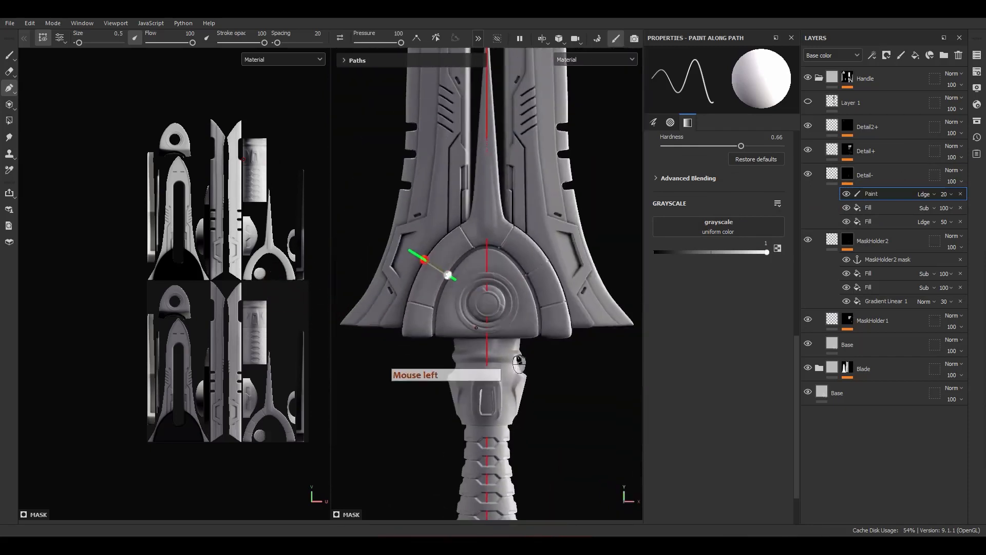
pyautogui.keyDown('alt'); pyautogui.moveTo(541, 352); pyautogui.dragTo(485, 339); pyautogui.keyUp('alt')
pyautogui.scroll(5, 444, 225)
pyautogui.keyDown('alt'); pyautogui.moveTo(454, 231); pyautogui.dragTo(432, 457); pyautogui.keyUp('alt')
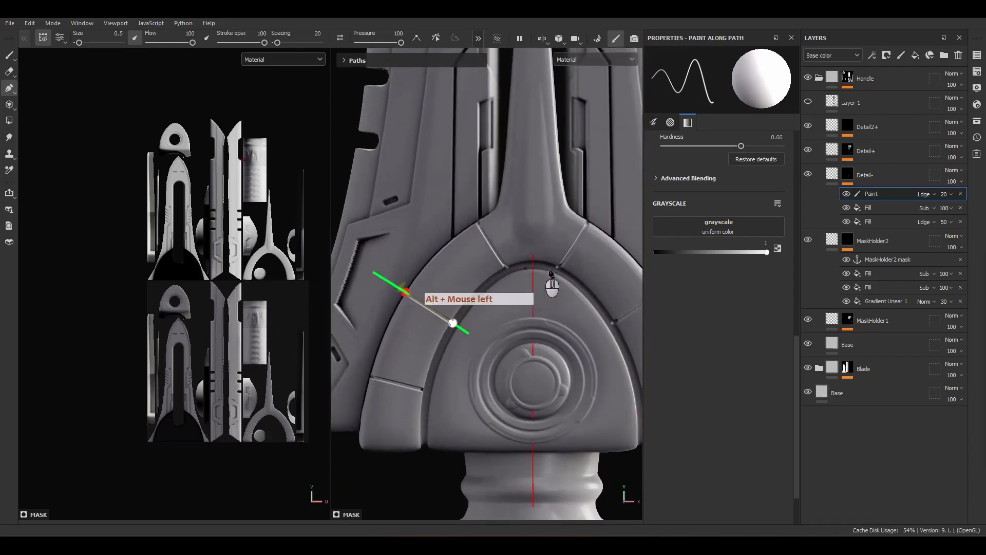
pyautogui.scroll(8, 550, 271)
pyautogui.scroll(-8, 513, 266)
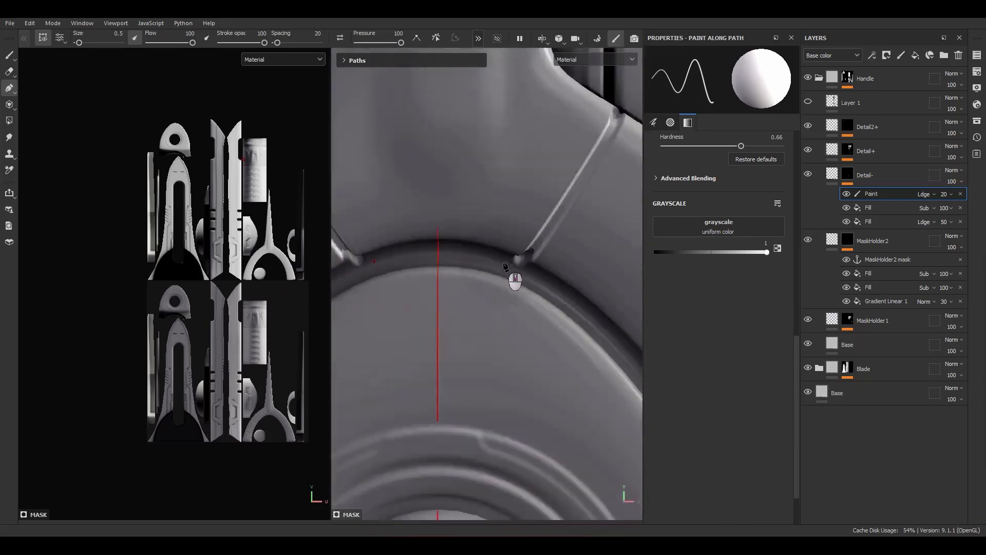
pyautogui.moveTo(511, 275)
pyautogui.keyDown('alt'); pyautogui.mouseDown(button='middle')
pyautogui.moveTo(499, 242)
pyautogui.moveTo(502, 275)
pyautogui.mouseUp(button='middle'); pyautogui.keyUp('alt')
pyautogui.scroll(5, 494, 272)
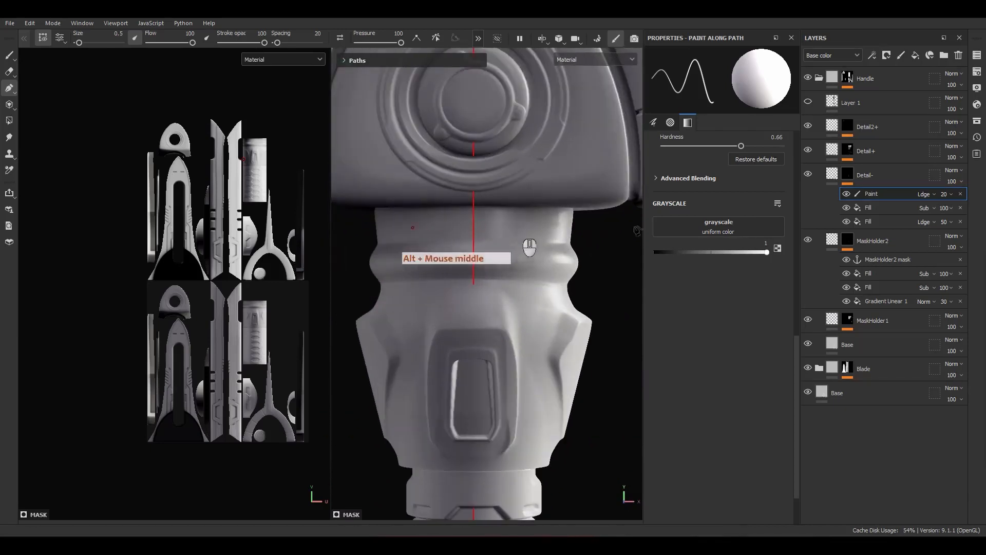
# Step: Add a fill effect at the top of the Detail- mask and assign Alpha_12 as its grayscale
pyautogui.rightClick(859, 193)
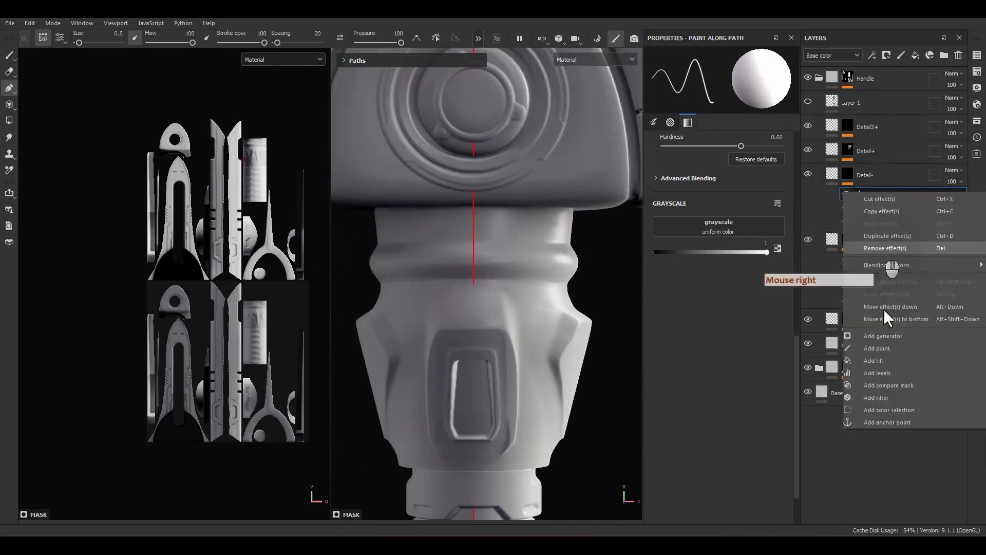
pyautogui.click(866, 359)
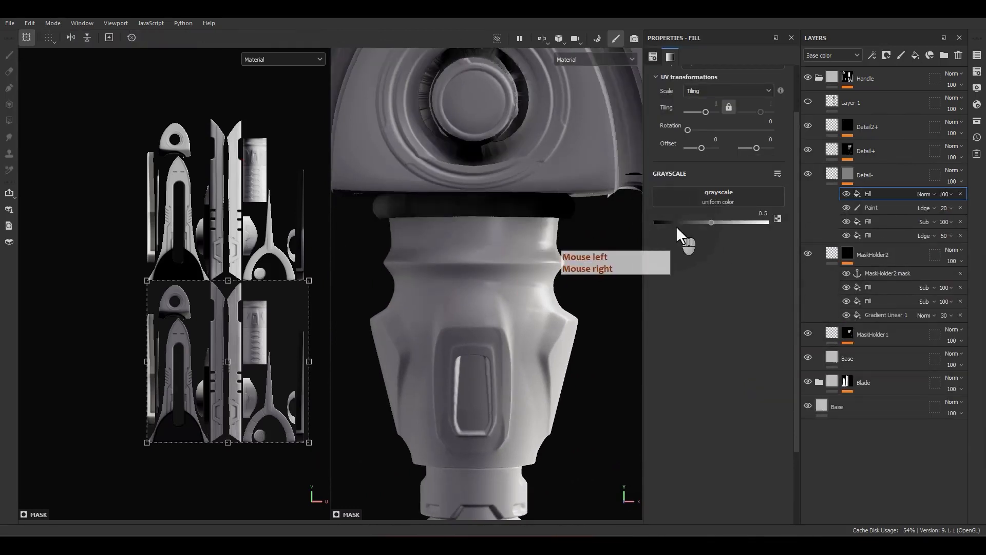
pyautogui.click(977, 122)
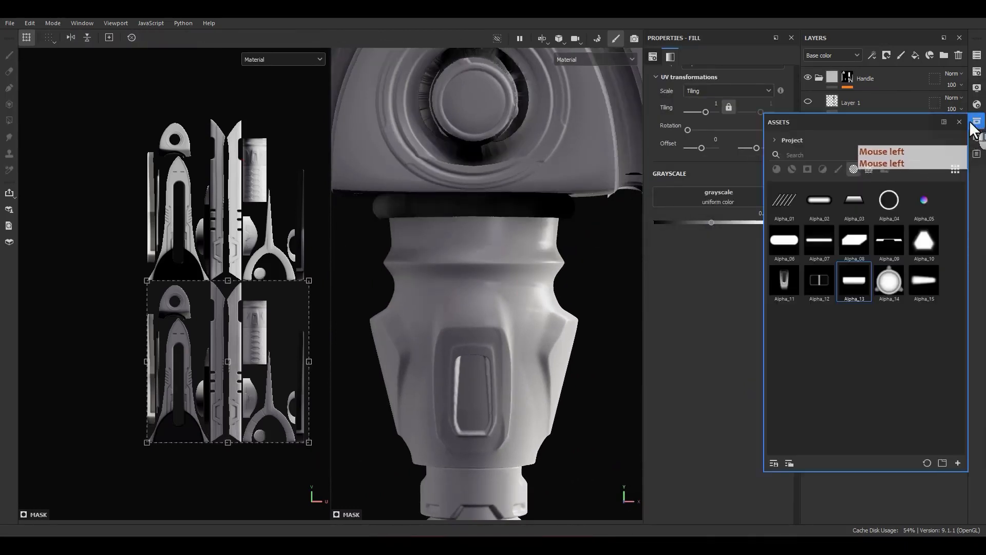
pyautogui.moveTo(863, 130); pyautogui.dragTo(531, 197)
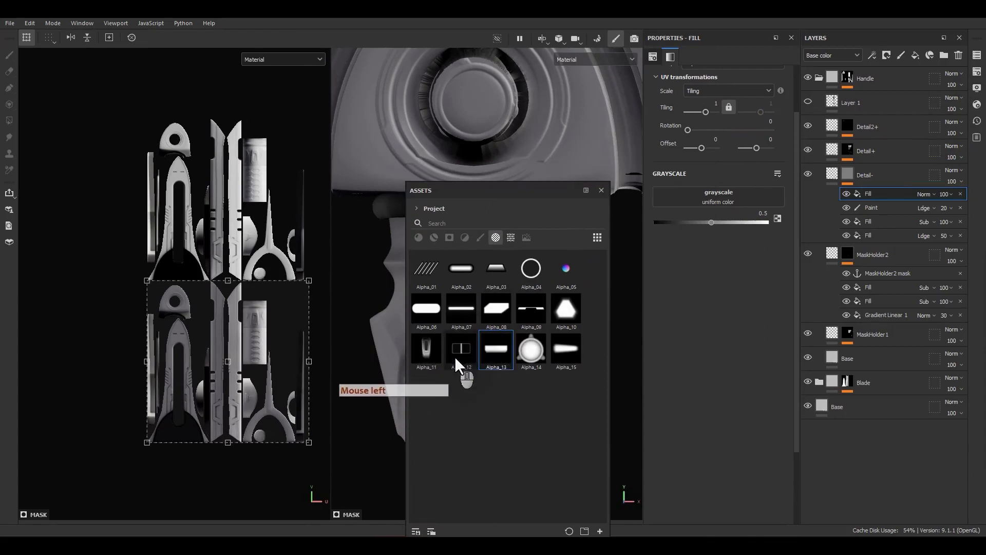
pyautogui.moveTo(455, 356); pyautogui.dragTo(714, 198)
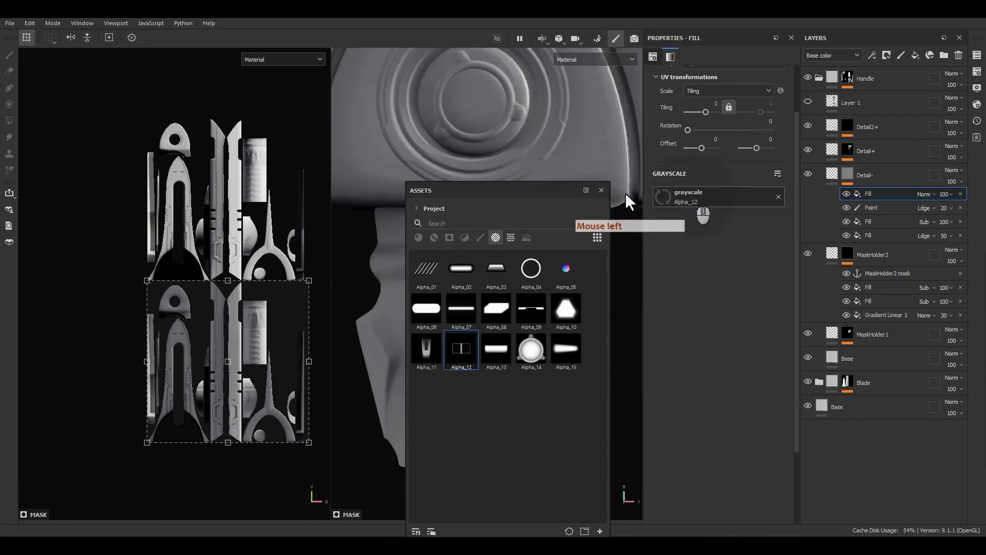
pyautogui.click(601, 191)
# Step: Set the Alpha_12 fill's UV wrap to None and display the Detail- mask on its own
pyautogui.scroll(-9, 427, 296)
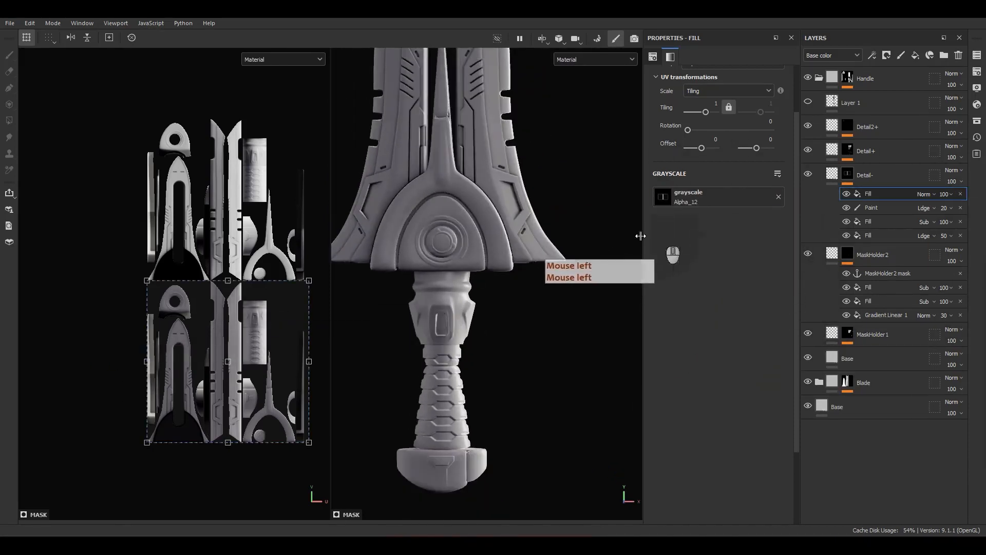
pyautogui.scroll(3, 697, 154)
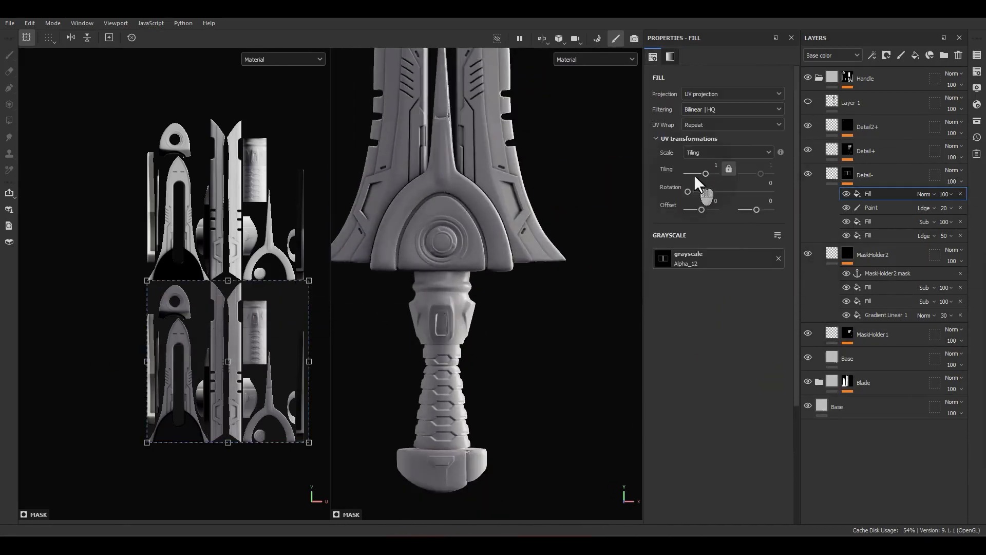
pyautogui.click(711, 125)
pyautogui.click(698, 139)
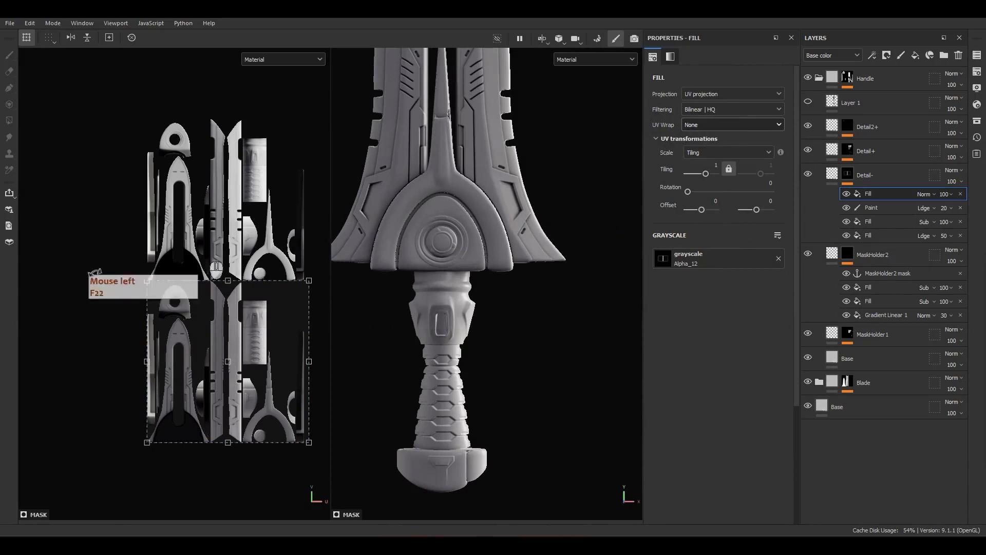
pyautogui.keyDown('alt'); pyautogui.click(857, 199); pyautogui.keyUp('alt')
pyautogui.click(247, 228)
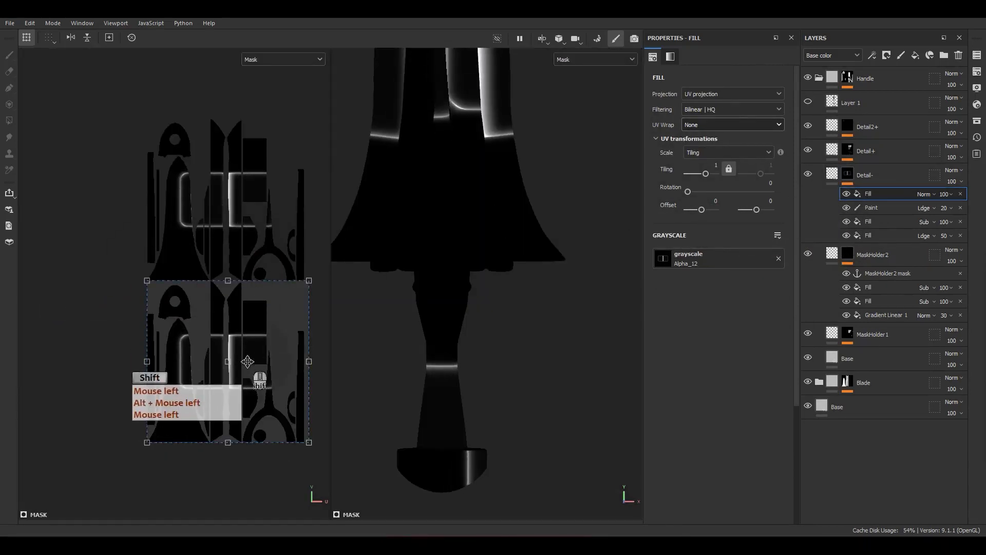
pyautogui.press('f')
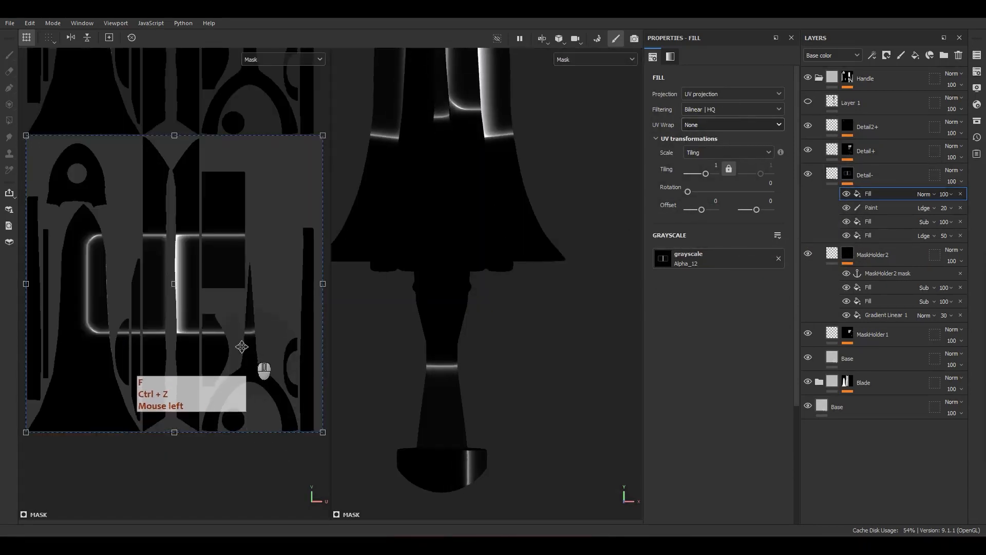
# Step: Move the Alpha_12 fill onto the upper handle's UV island, rotate it to 270 and squash it to a tiling of about 9.23 by 1.49
pyautogui.moveTo(242, 346); pyautogui.dragTo(242, 248)
pyautogui.keyDown('alt'); pyautogui.moveTo(243, 247); pyautogui.dragTo(209, 328, button='middle'); pyautogui.keyUp('alt')
pyautogui.scroll(-3, 256, 224)
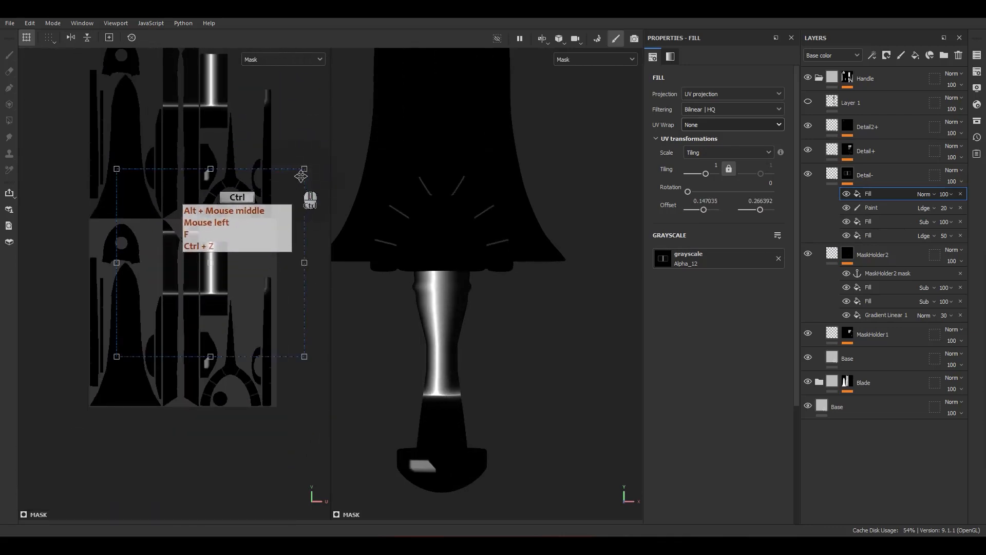
pyautogui.keyDown('ctrl'); pyautogui.keyDown('shift'); pyautogui.moveTo(303, 172); pyautogui.dragTo(286, 307); pyautogui.keyUp('shift'); pyautogui.keyUp('ctrl')
pyautogui.keyDown('ctrl'); pyautogui.moveTo(210, 200); pyautogui.dragTo(227, 263); pyautogui.keyUp('ctrl')
pyautogui.scroll(4, 216, 256)
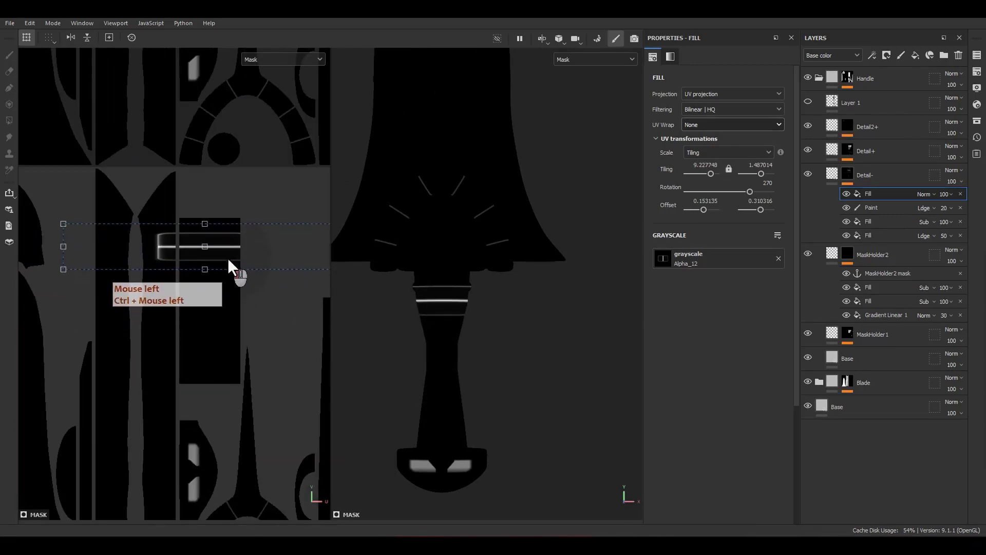
# Step: Return to the material view and shift the Alpha_12 fill up the handle to a vertical offset of about 0.342
pyautogui.press('m')
pyautogui.scroll(3, 430, 310)
pyautogui.scroll(5, 251, 252)
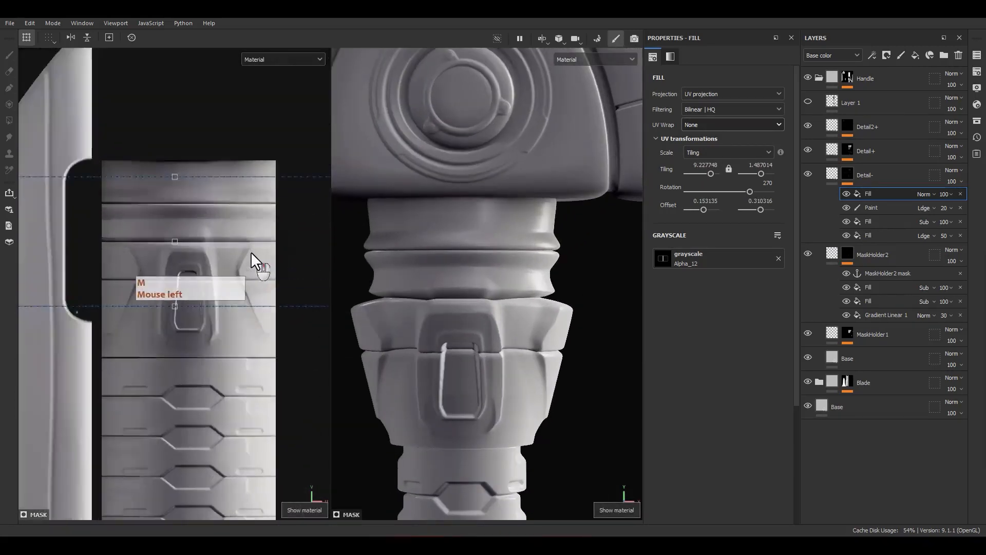
pyautogui.keyDown('shift'); pyautogui.moveTo(238, 245); pyautogui.dragTo(240, 193); pyautogui.keyUp('shift')
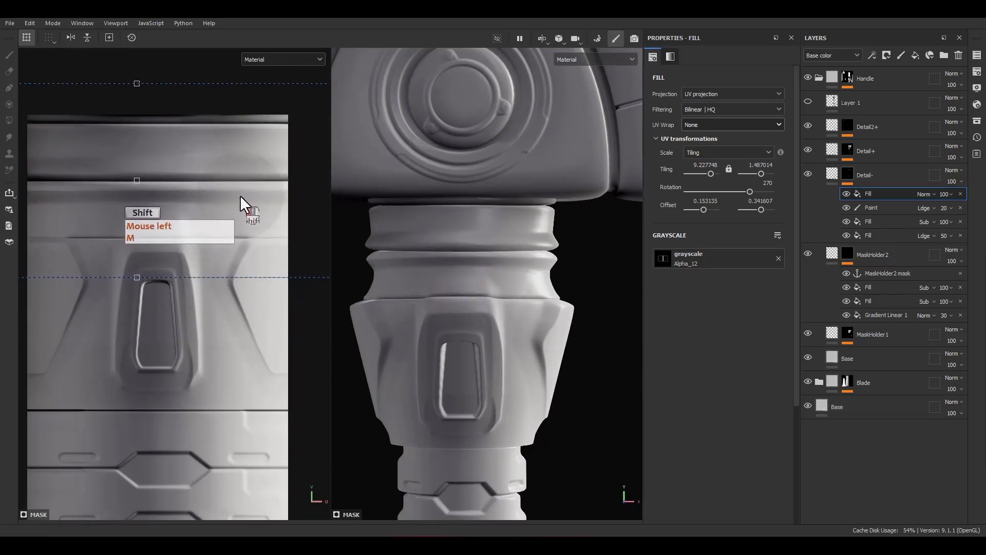
pyautogui.scroll(-3, 216, 228)
pyautogui.scroll(2, 164, 142)
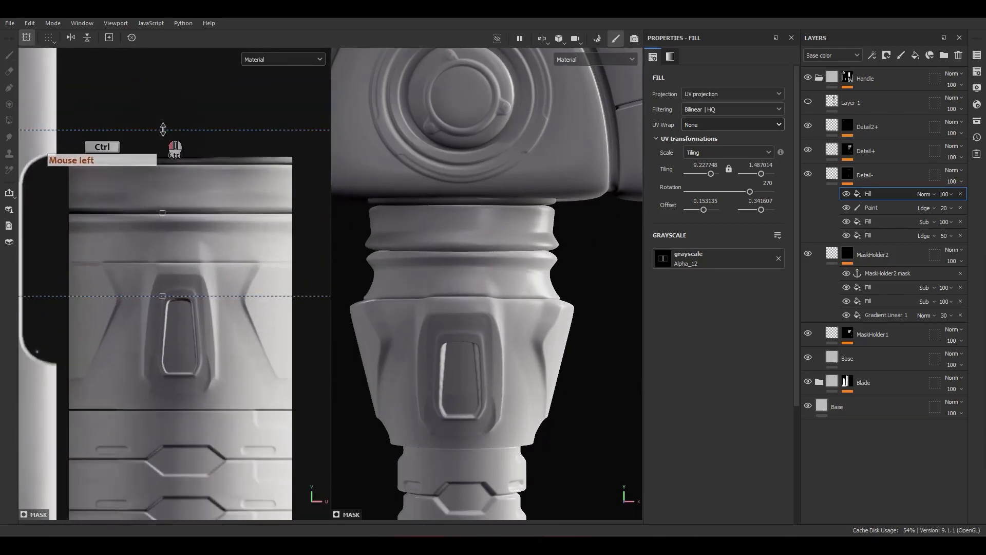
# Step: Squash the Alpha_12 fill to a tiling of about 15.26 and shift it to offsets of about 0.151 and 0.343 along the handle's collar rings
pyautogui.keyDown('ctrl'); pyautogui.moveTo(163, 129); pyautogui.dragTo(166, 149); pyautogui.keyUp('ctrl')
pyautogui.scroll(3, 461, 247)
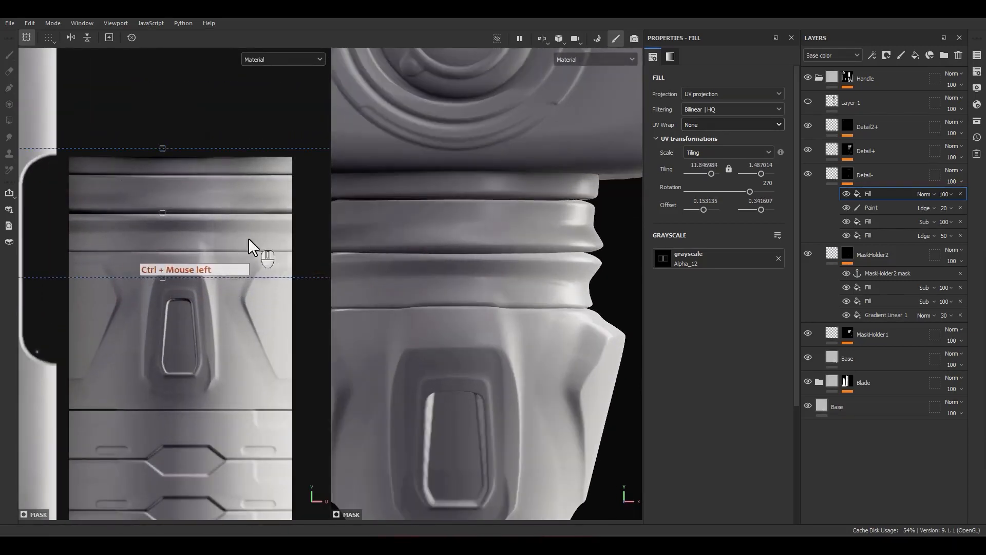
pyautogui.moveTo(233, 235)
pyautogui.keyDown('shift'); pyautogui.mouseDown()
pyautogui.moveTo(231, 225)
pyautogui.moveTo(230, 234)
pyautogui.mouseUp(); pyautogui.keyUp('shift')
pyautogui.keyDown('ctrl'); pyautogui.moveTo(163, 154); pyautogui.dragTo(162, 165); pyautogui.keyUp('ctrl')
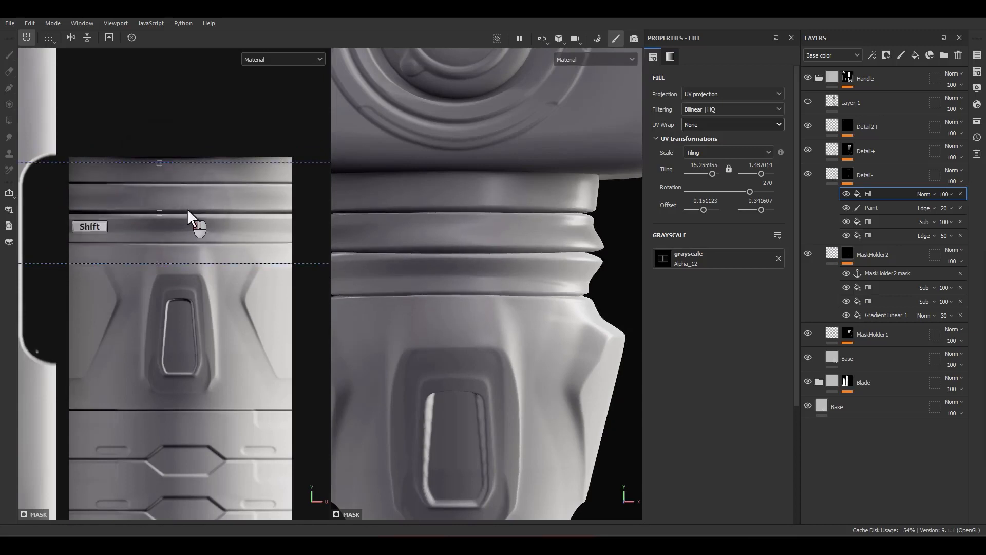
pyautogui.keyDown('shift'); pyautogui.moveTo(187, 209); pyautogui.dragTo(188, 208); pyautogui.keyUp('shift')
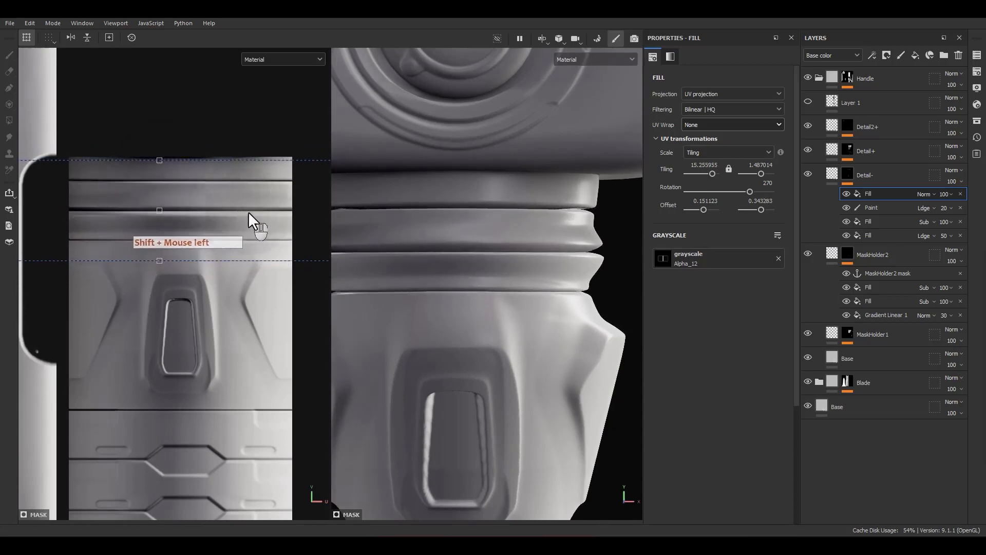
# Step: Set the Alpha_12 fill's blending to Linear Dodge (Add) and its opacity to 50
pyautogui.click(920, 193)
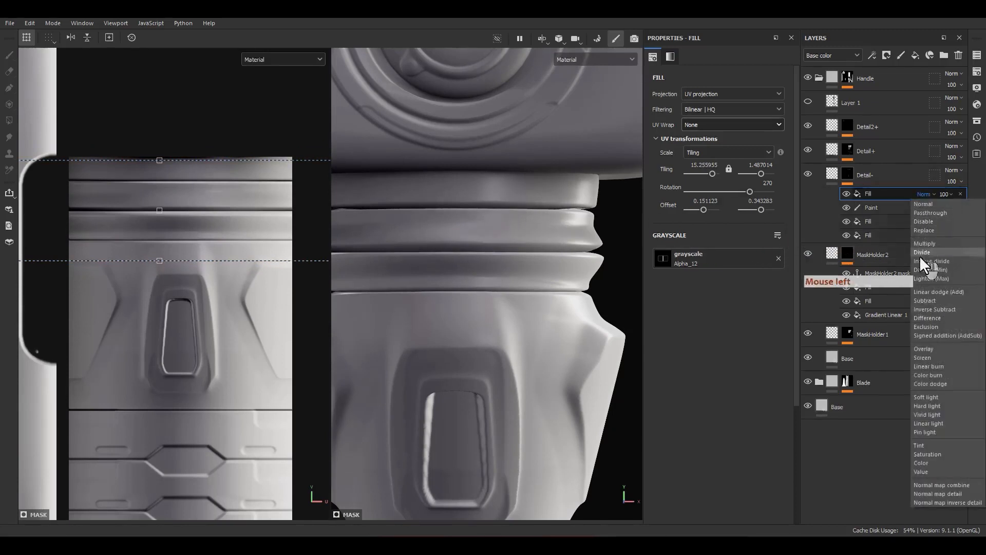
pyautogui.click(925, 293)
pyautogui.click(945, 196)
pyautogui.write('50')
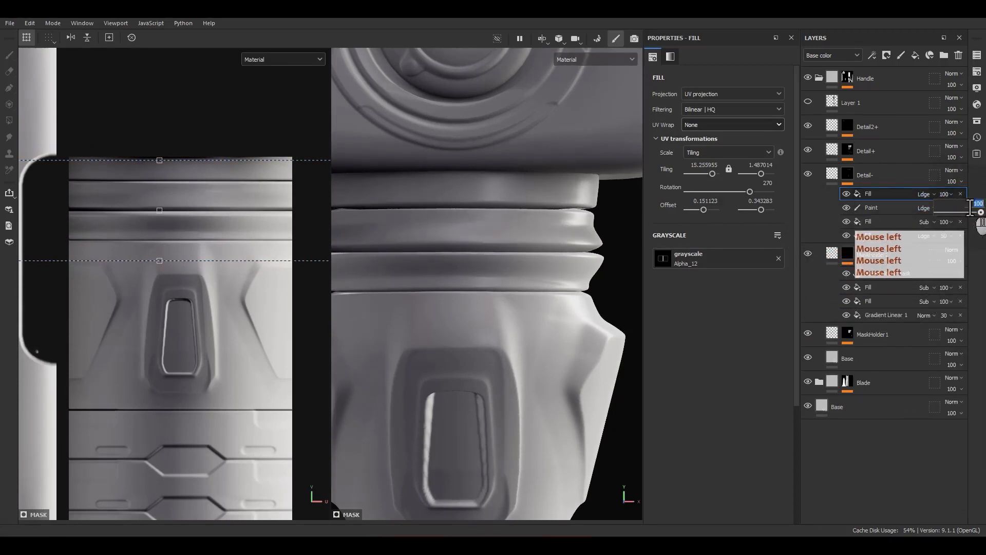
pyautogui.press('Return')
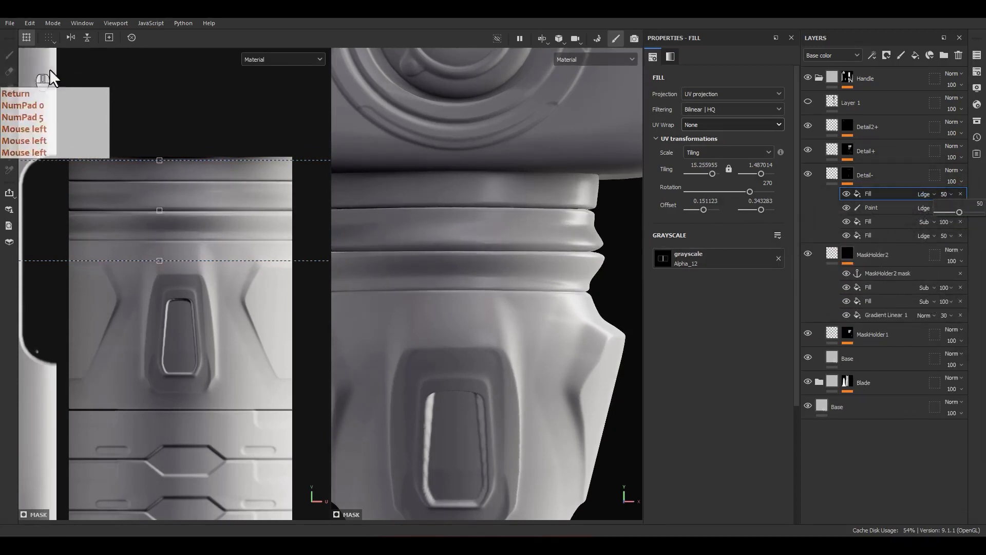
pyautogui.click(233, 288)
# Step: Duplicate the Alpha_12 fill in the Detail- mask and replace the copy's grayscale with Alpha_09
pyautogui.scroll(-5, 231, 286)
pyautogui.scroll(-1, 226, 251)
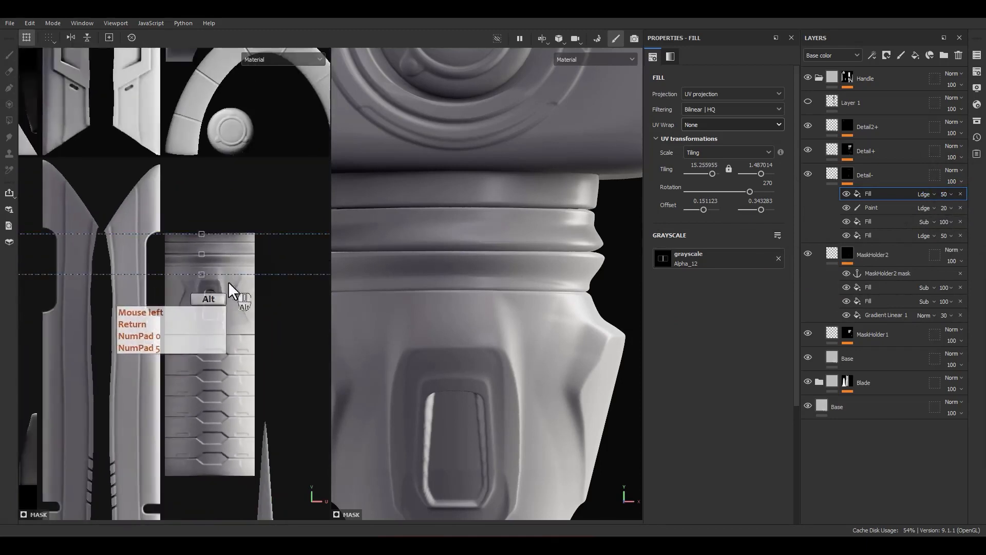
pyautogui.keyDown('alt'); pyautogui.moveTo(228, 281); pyautogui.dragTo(133, 260, button='middle'); pyautogui.keyUp('alt')
pyautogui.scroll(-4, 143, 255)
pyautogui.keyDown('alt'); pyautogui.moveTo(520, 298); pyautogui.dragTo(537, 309); pyautogui.keyUp('alt')
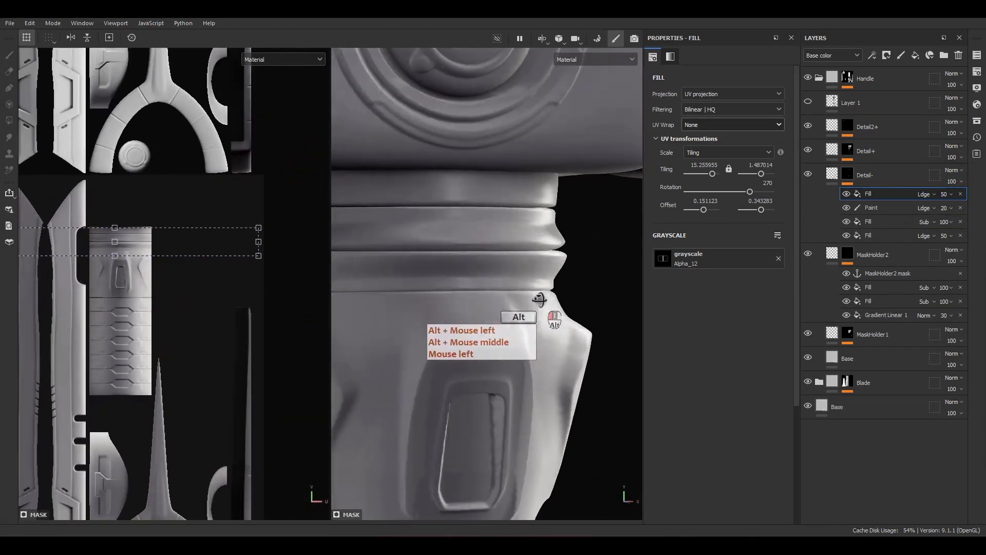
pyautogui.click(892, 195)
pyautogui.hotkey('ctrl', 'd')
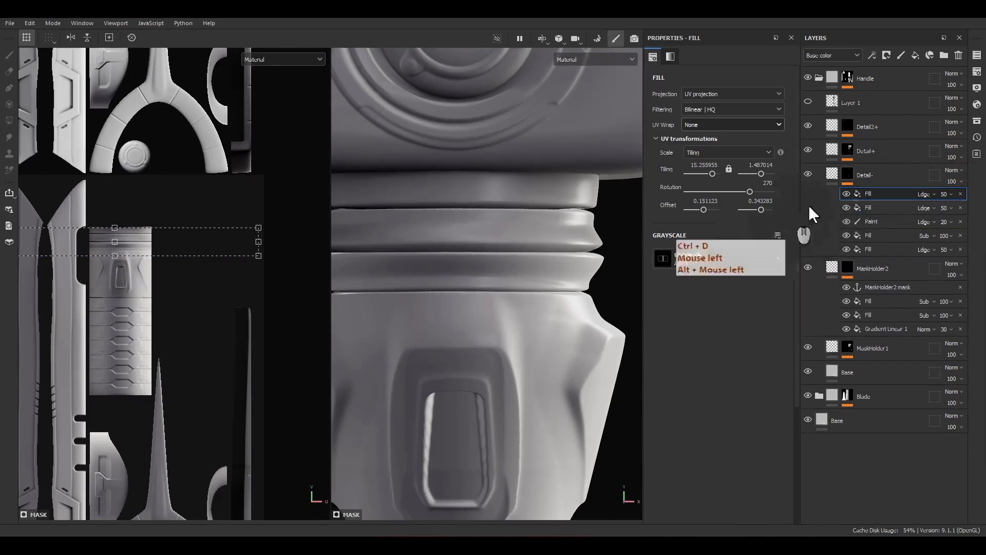
pyautogui.click(979, 121)
pyautogui.moveTo(866, 123); pyautogui.dragTo(507, 154)
pyautogui.moveTo(520, 272); pyautogui.dragTo(685, 261)
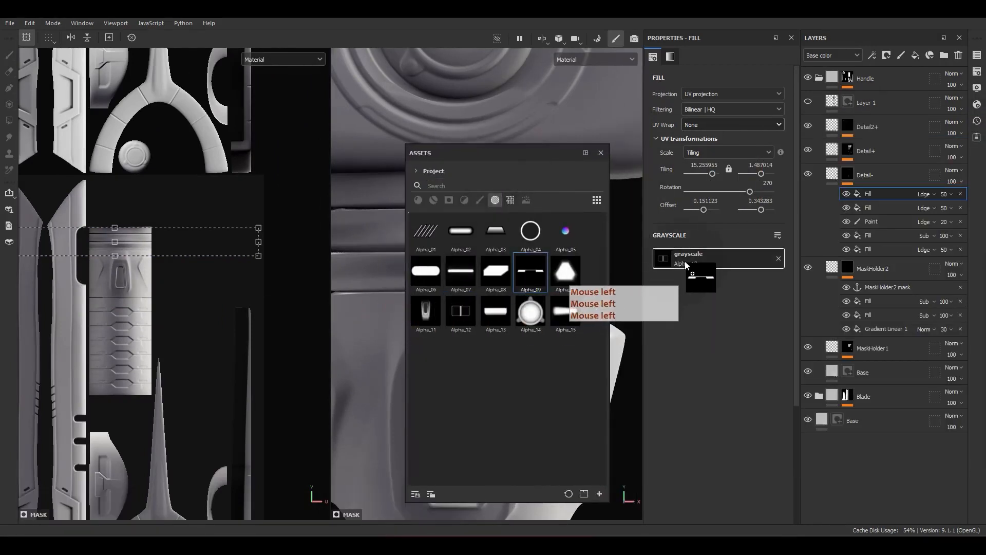
pyautogui.click(600, 153)
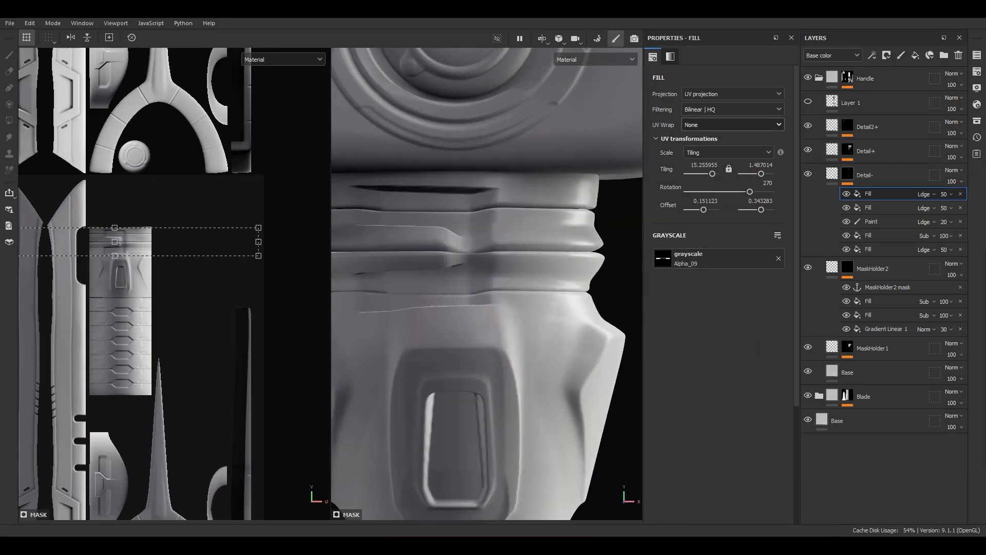
# Step: Show the Detail- mask, set the Alpha_09 fill's rotation to 0 and lock its tiling to a uniform ratio
pyautogui.scroll(-1, 449, 265)
pyautogui.scroll(3, 100, 211)
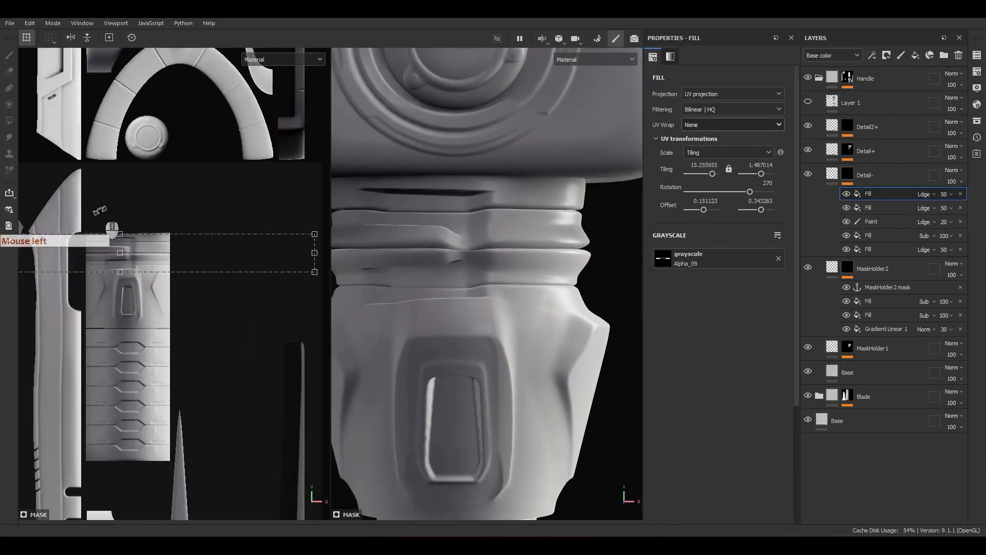
pyautogui.keyDown('alt'); pyautogui.click(847, 174); pyautogui.keyUp('alt')
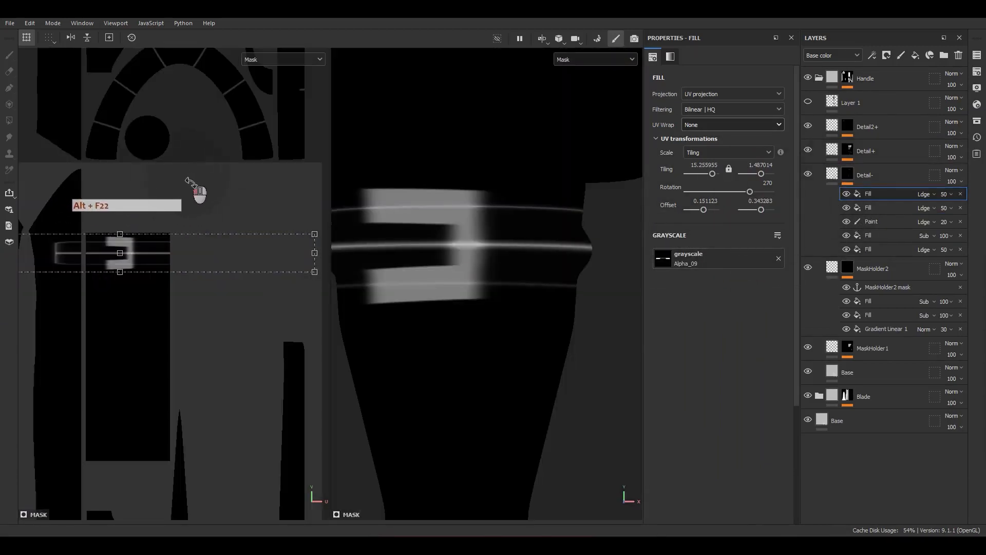
pyautogui.moveTo(192, 190); pyautogui.dragTo(60, 209)
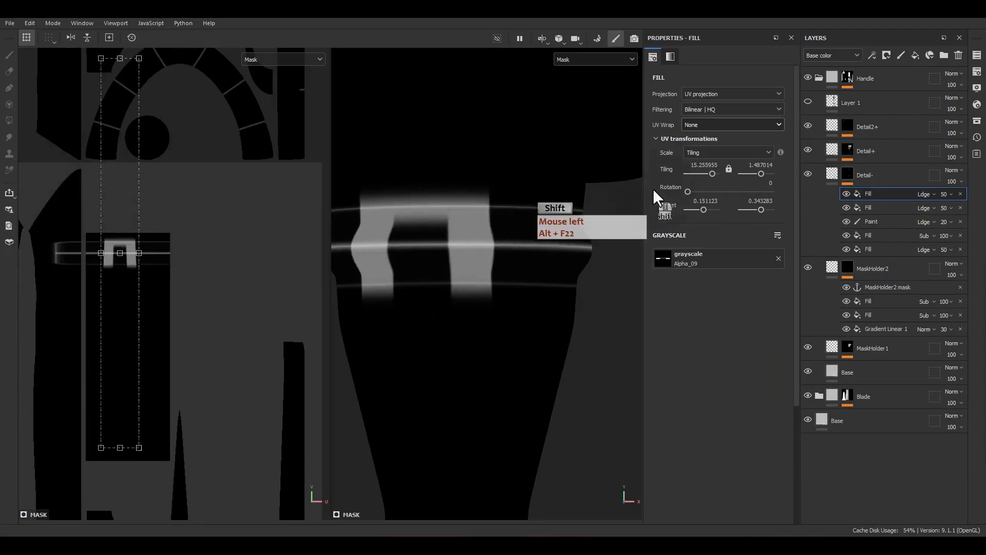
pyautogui.click(730, 172)
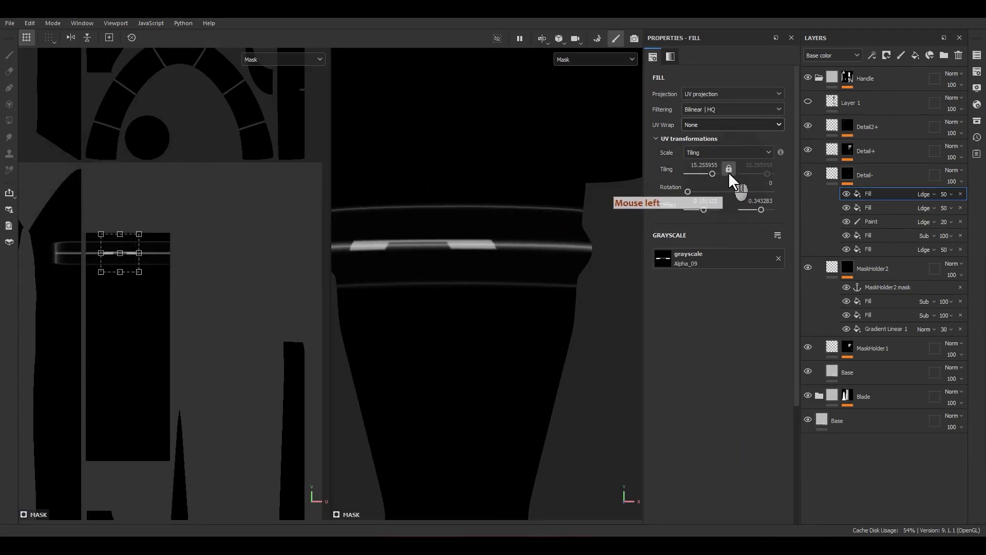
# Step: Enlarge the Alpha_09 fill to a tiling of about 7.07 and place it on the lowest collar ring at offsets of about 0.168 and 0.330
pyautogui.scroll(5, 130, 254)
pyautogui.moveTo(127, 254); pyautogui.dragTo(162, 282)
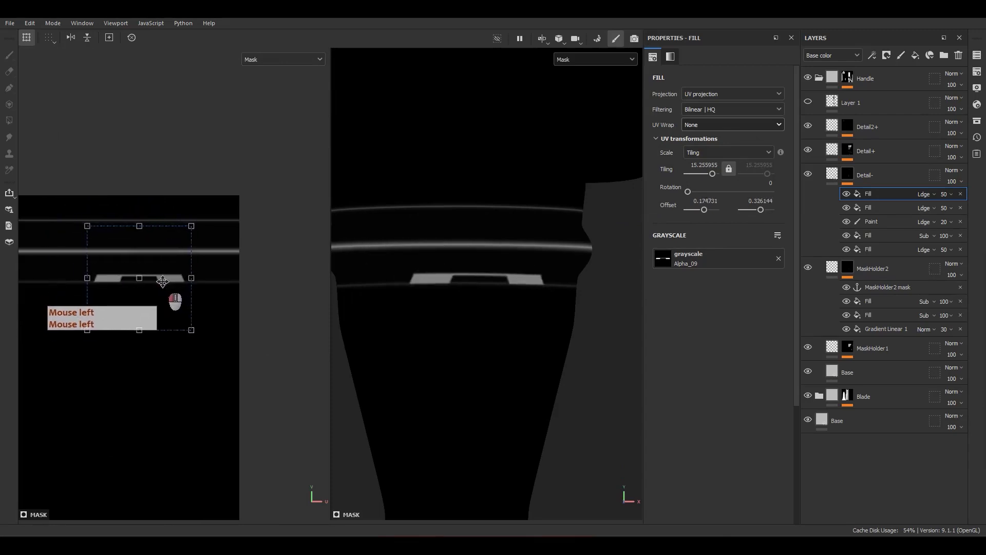
pyautogui.keyDown('ctrl'); pyautogui.keyDown('shift'); pyautogui.moveTo(189, 239); pyautogui.dragTo(242, 199); pyautogui.keyUp('shift'); pyautogui.keyUp('ctrl')
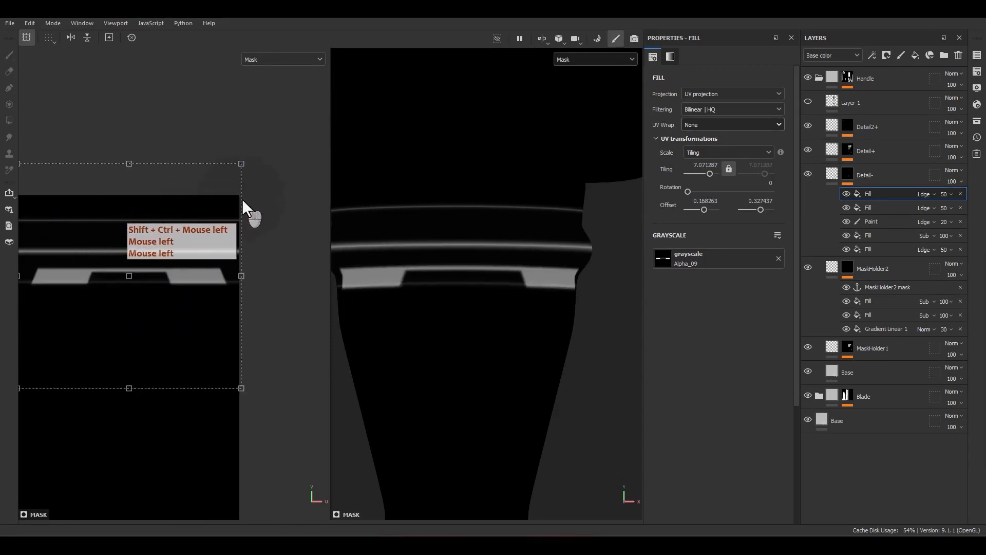
pyautogui.press('m')
pyautogui.click(174, 271)
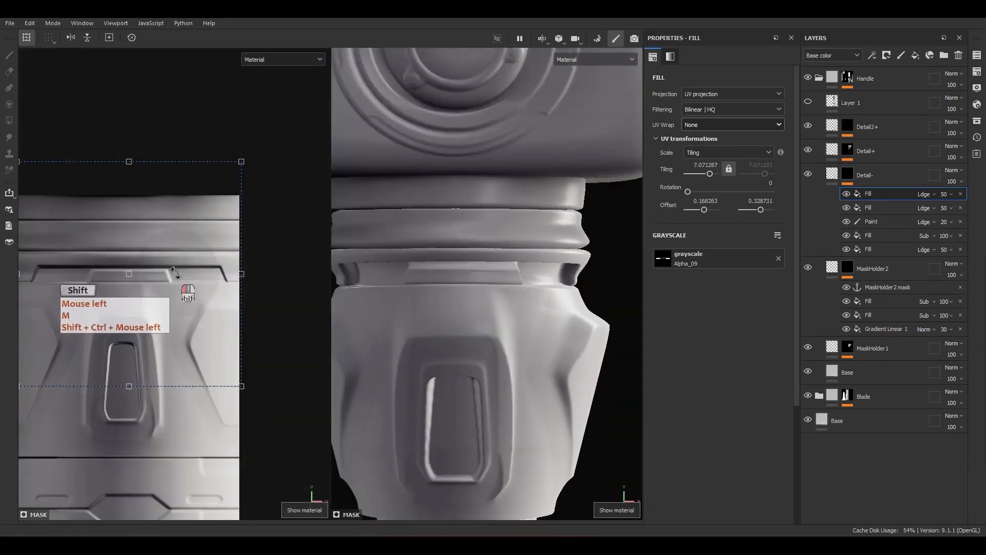
pyautogui.keyDown('shift'); pyautogui.moveTo(174, 271); pyautogui.dragTo(176, 269); pyautogui.keyUp('shift')
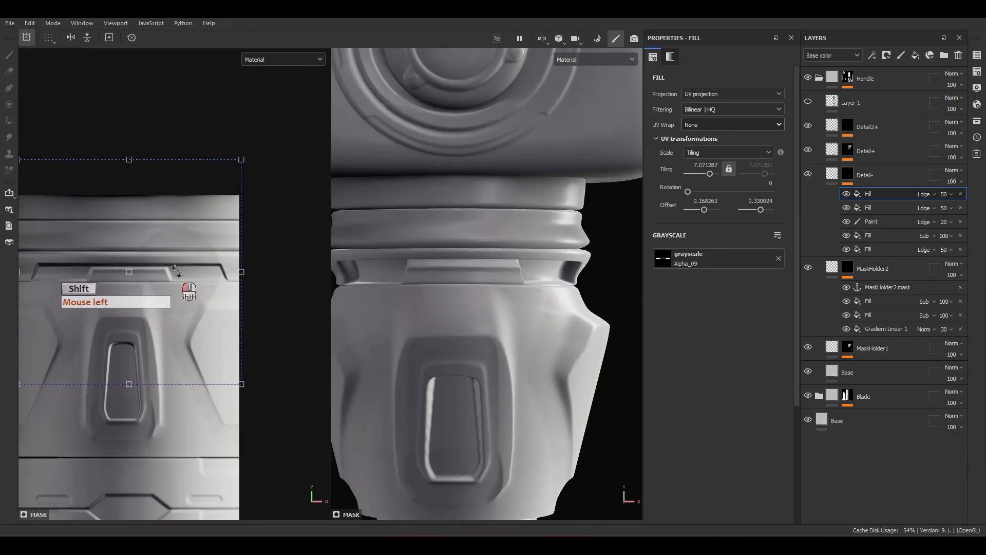
# Step: Reshape the Alpha_09 fill to a tiling of about 8.61 by 6.10 at offsets of about 0.167 and 0.332, and set its opacity to 30
pyautogui.keyDown('ctrl'); pyautogui.moveTo(246, 275); pyautogui.dragTo(199, 276); pyautogui.keyUp('ctrl')
pyautogui.keyDown('alt'); pyautogui.moveTo(277, 324); pyautogui.dragTo(310, 329, button='middle'); pyautogui.keyUp('alt')
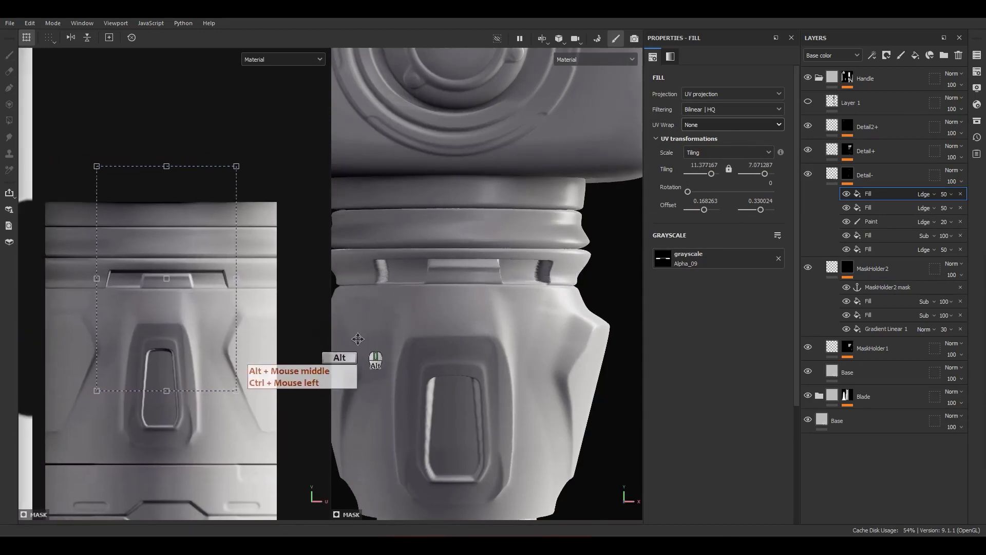
pyautogui.scroll(3, 172, 304)
pyautogui.moveTo(211, 277); pyautogui.dragTo(208, 277)
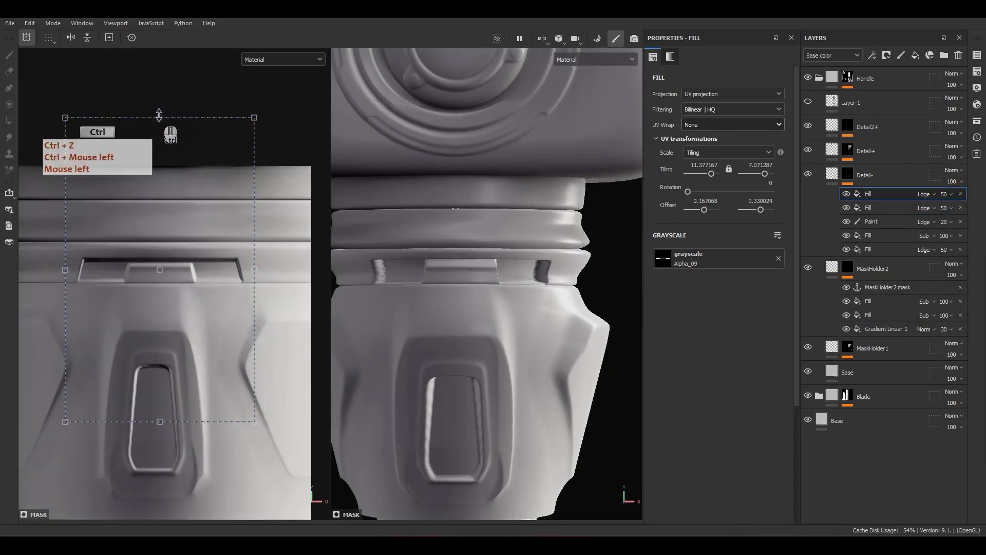
pyautogui.keyDown('ctrl'); pyautogui.moveTo(159, 114); pyautogui.dragTo(183, 91); pyautogui.keyUp('ctrl')
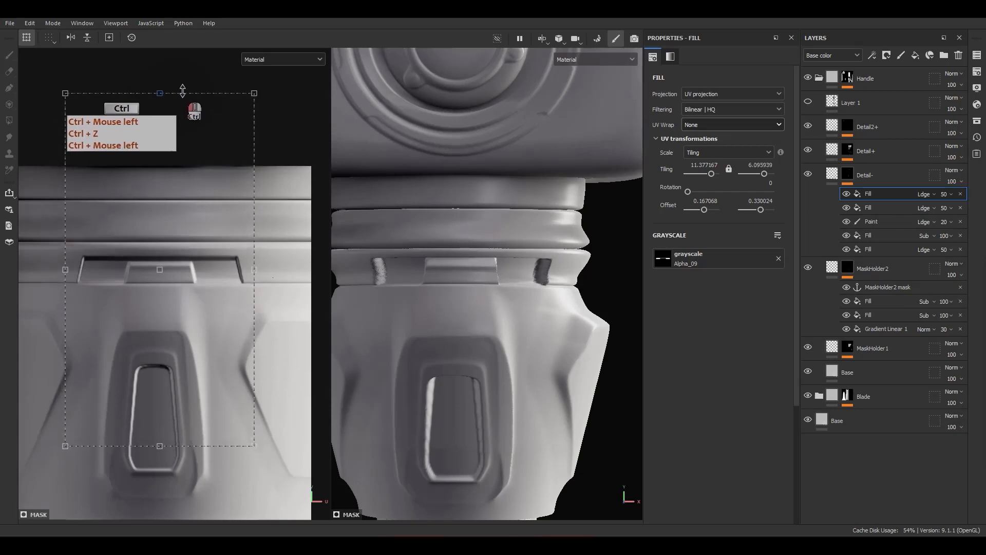
pyautogui.moveTo(253, 269)
pyautogui.keyDown('ctrl'); pyautogui.mouseDown()
pyautogui.moveTo(284, 269)
pyautogui.moveTo(240, 276)
pyautogui.mouseUp(); pyautogui.keyUp('ctrl')
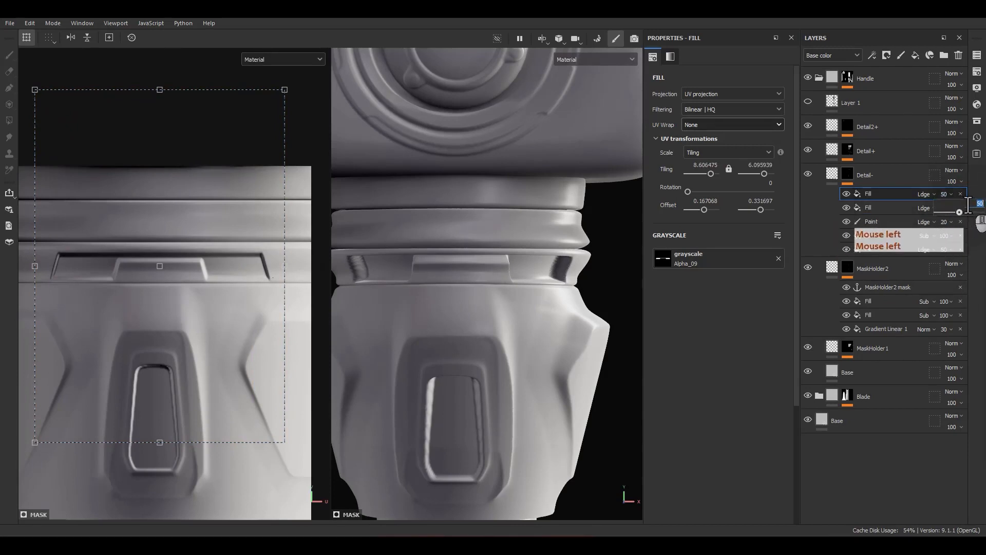
pyautogui.press('Return')
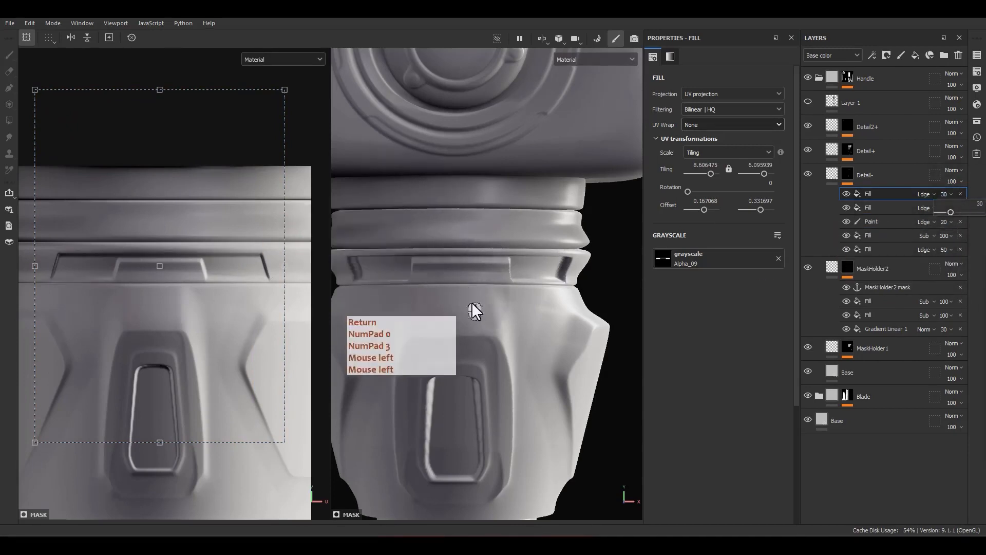
# Step: Examine the handle's details on the whole sword, in the material view and in the Detail- mask view
pyautogui.keyDown('alt'); pyautogui.moveTo(473, 308); pyautogui.dragTo(502, 302); pyautogui.keyUp('alt')
pyautogui.keyDown('alt'); pyautogui.moveTo(502, 302); pyautogui.dragTo(560, 340, button='right'); pyautogui.keyUp('alt')
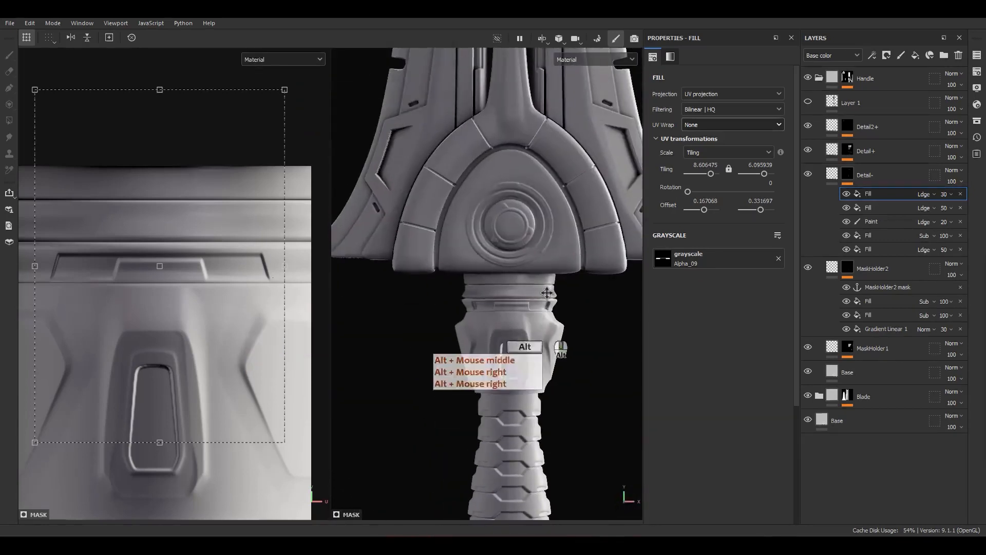
pyautogui.keyDown('alt'); pyautogui.moveTo(559, 340); pyautogui.dragTo(547, 213, button='middle'); pyautogui.keyUp('alt')
pyautogui.keyDown('alt'); pyautogui.moveTo(547, 213); pyautogui.dragTo(501, 141); pyautogui.keyUp('alt')
pyautogui.keyDown('alt'); pyautogui.moveTo(501, 142); pyautogui.dragTo(510, 161, button='right'); pyautogui.keyUp('alt')
pyautogui.keyDown('alt'); pyautogui.moveTo(510, 160); pyautogui.dragTo(496, 213, button='middle'); pyautogui.keyUp('alt')
pyautogui.keyDown('alt'); pyautogui.moveTo(496, 213); pyautogui.dragTo(537, 213); pyautogui.keyUp('alt')
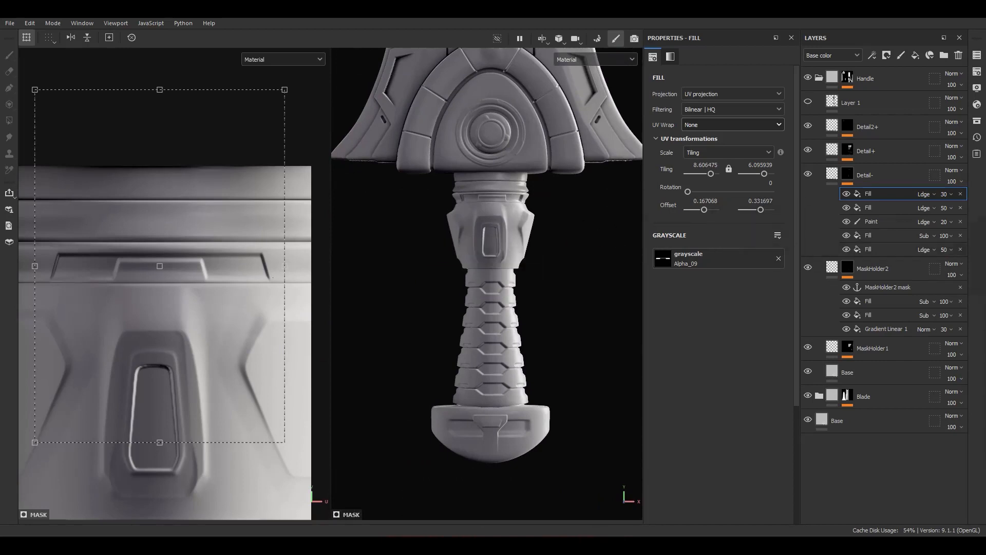
pyautogui.scroll(-3, 305, 339)
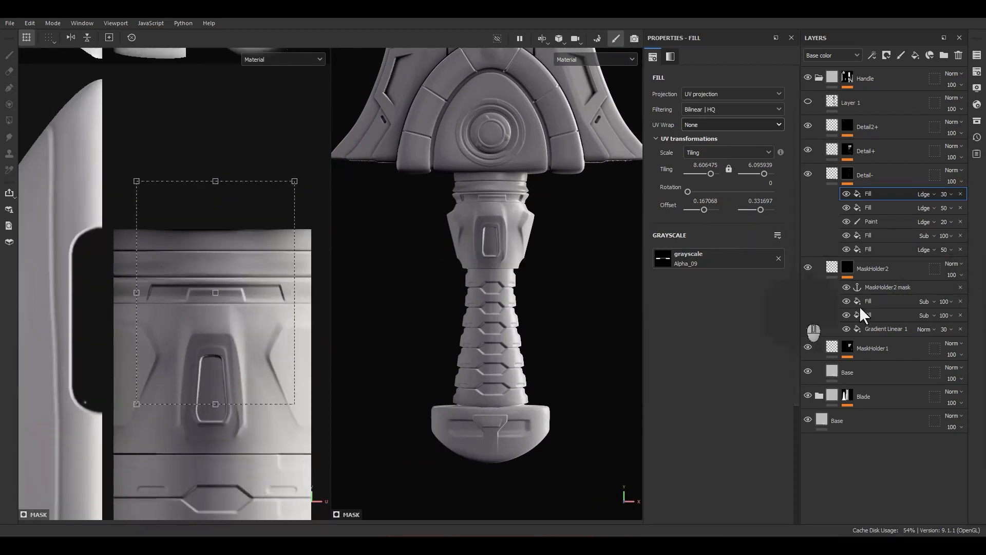
pyautogui.keyDown('alt'); pyautogui.click(847, 175); pyautogui.keyUp('alt')
pyautogui.scroll(-4, 580, 249)
pyautogui.keyDown('alt'); pyautogui.moveTo(570, 260); pyautogui.dragTo(539, 323, button='middle'); pyautogui.keyUp('alt')
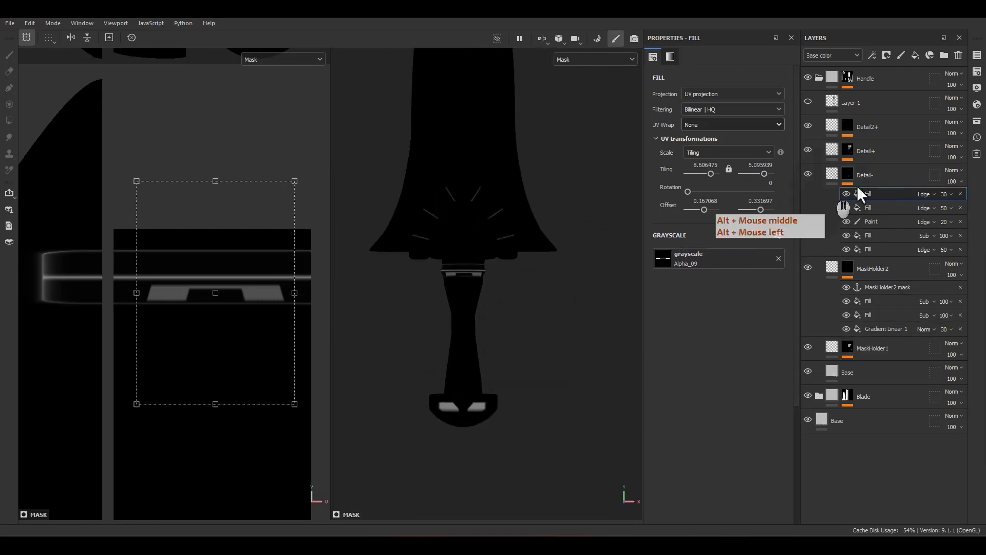
# Step: Add a fill layer directly above Detail- and name it Detail2-
pyautogui.click(881, 172)
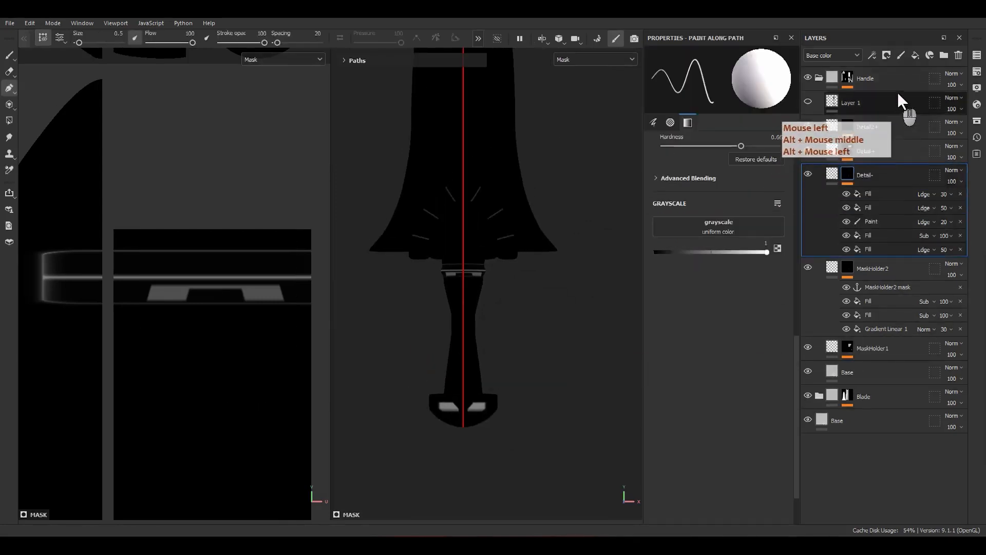
pyautogui.click(916, 55)
pyautogui.doubleClick(859, 172)
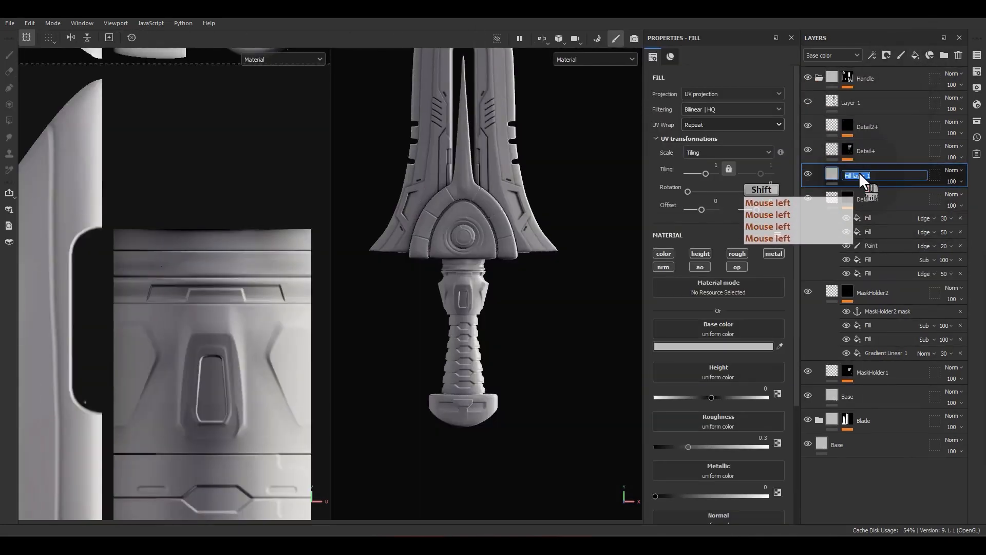
pyautogui.write('Detail2-')
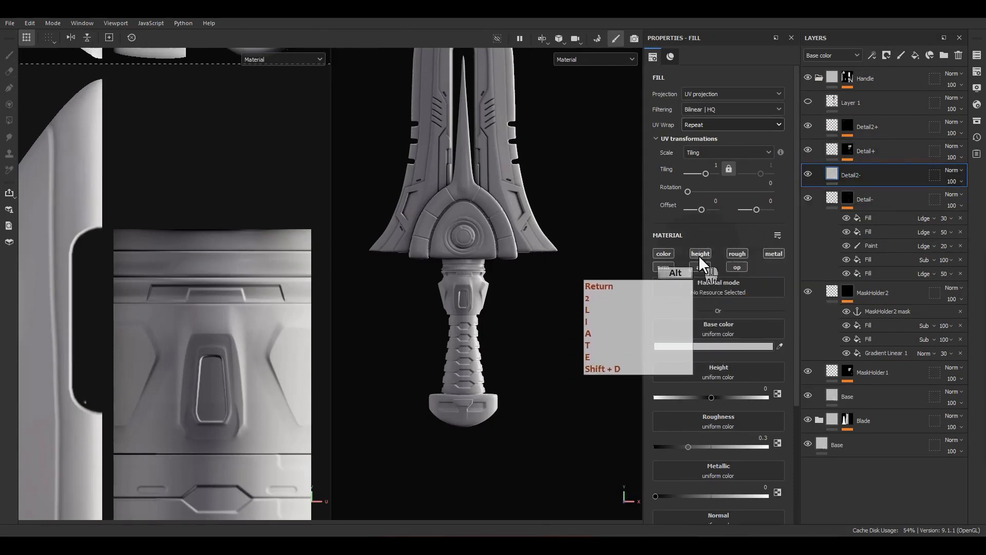
# Step: Limit the Detail2- layer to the height channel, give it a black mask and set its height to -0.5
pyautogui.keyDown('alt'); pyautogui.click(700, 254); pyautogui.keyUp('alt')
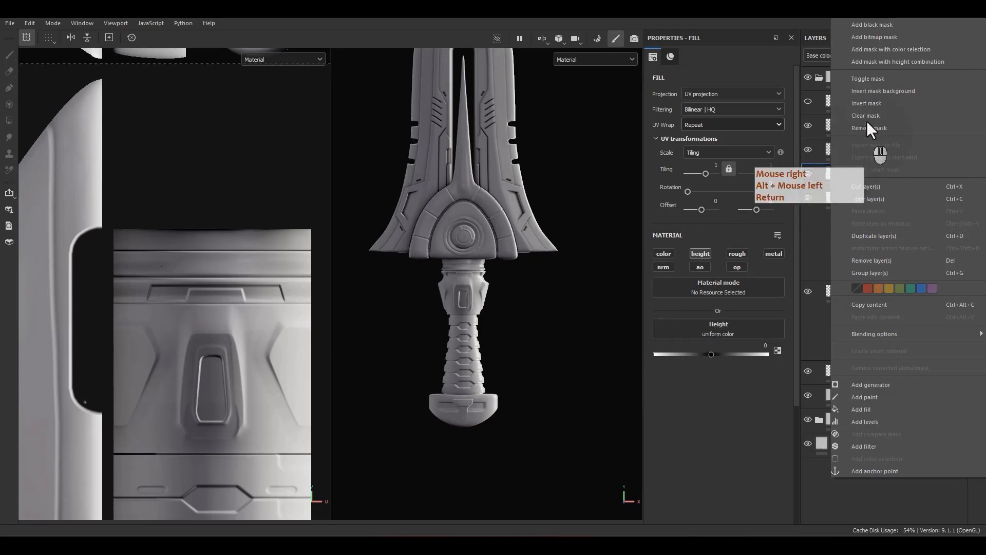
pyautogui.click(870, 24)
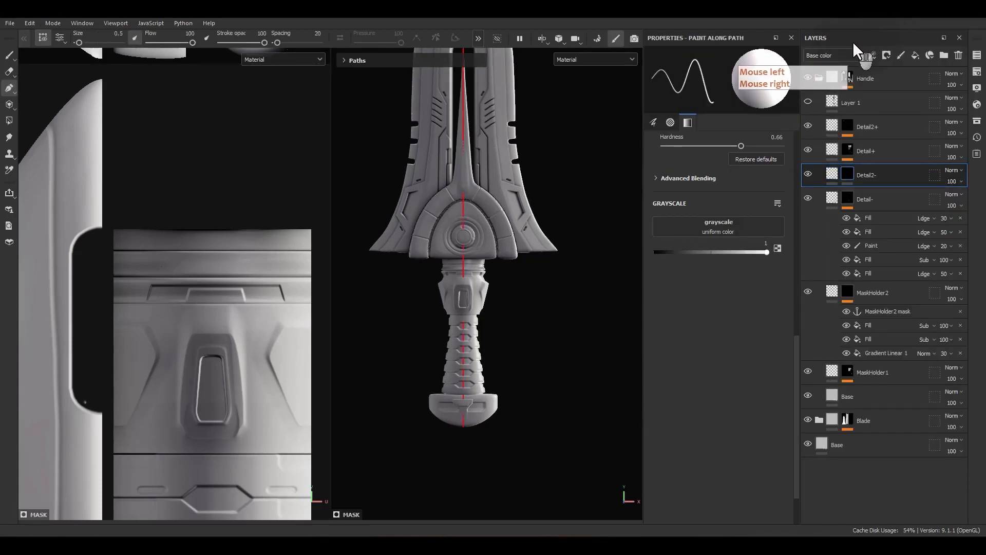
pyautogui.keyDown('alt'); pyautogui.moveTo(418, 167); pyautogui.dragTo(606, 243); pyautogui.keyUp('alt')
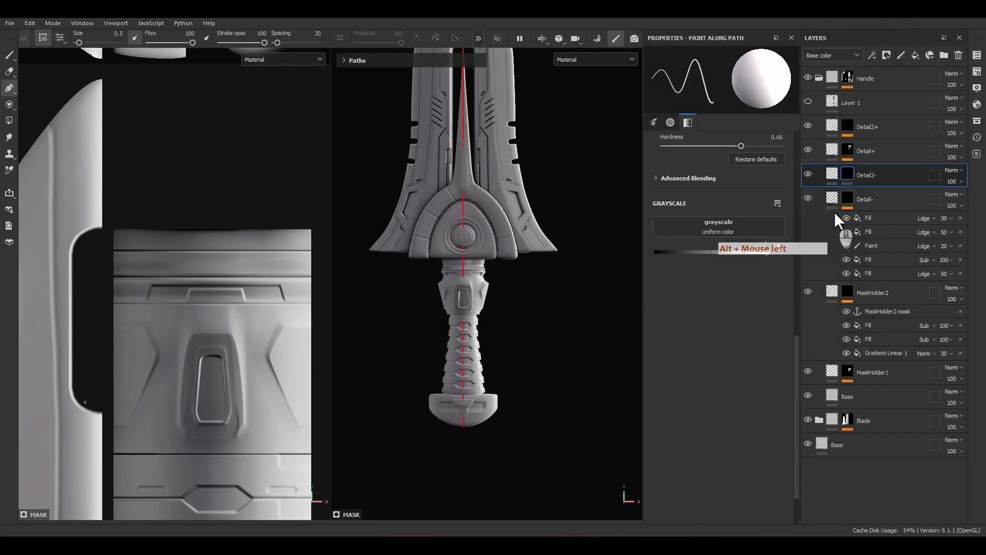
pyautogui.click(832, 175)
pyautogui.click(753, 349)
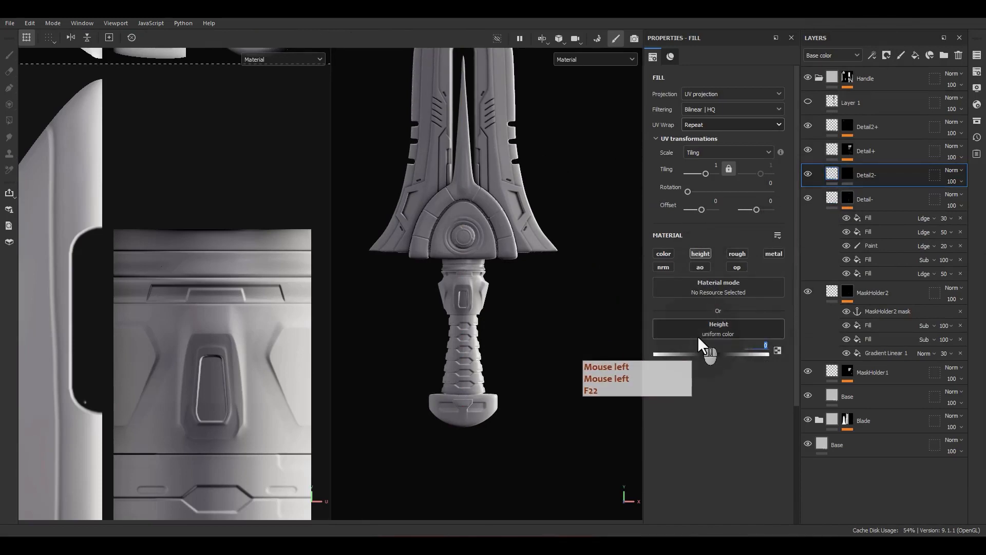
pyautogui.write('-.5')
pyautogui.press('Return')
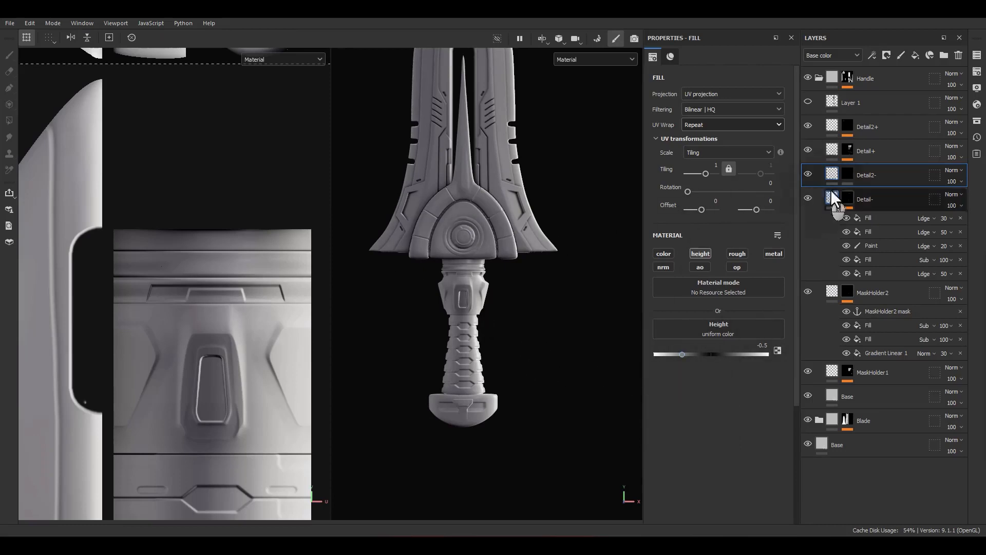
# Step: Add a fill effect to the Detail2- mask and put a Mirror filter above it
pyautogui.rightClick(846, 199)
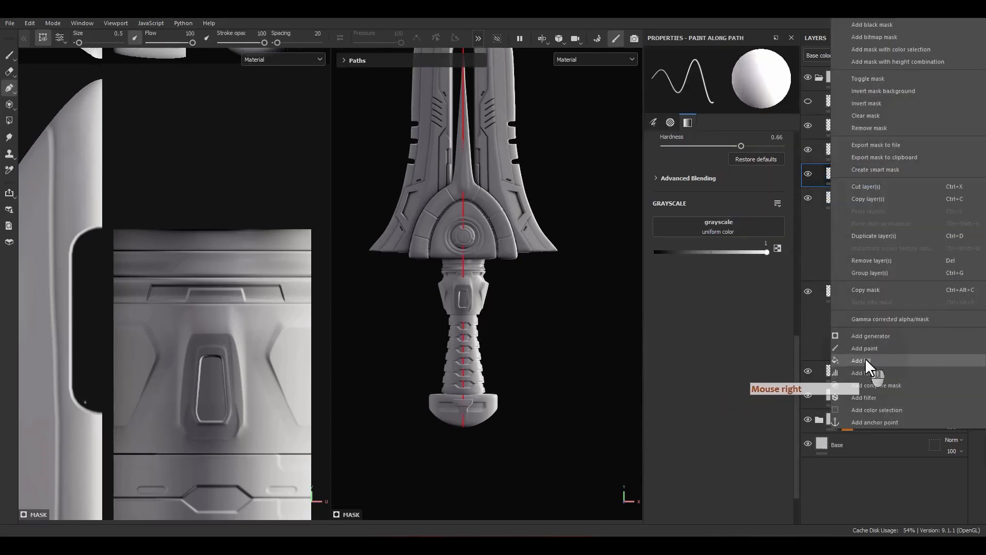
pyautogui.click(865, 358)
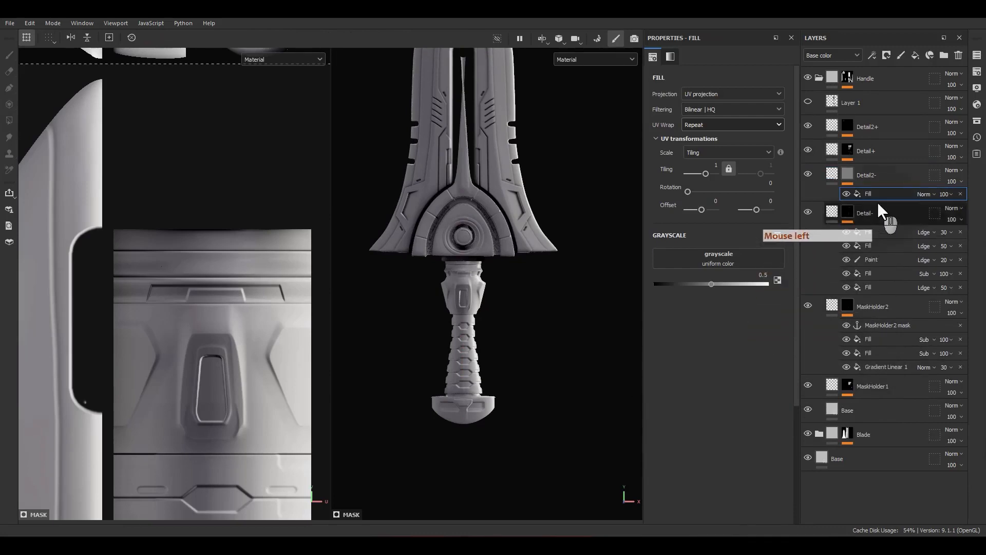
pyautogui.rightClick(878, 196)
pyautogui.click(917, 398)
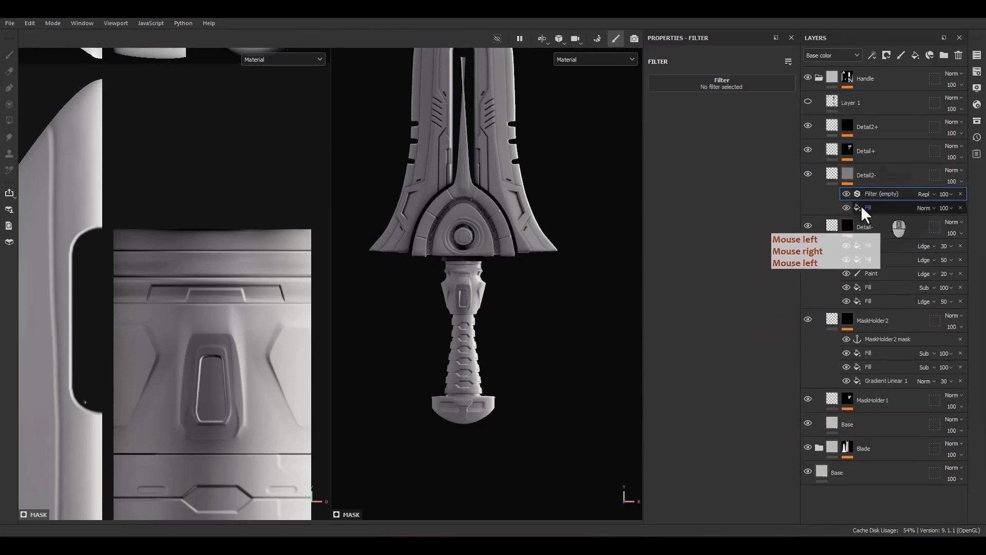
pyautogui.click(735, 82)
pyautogui.write('blu')
pyautogui.moveTo(772, 94); pyautogui.dragTo(798, 97)
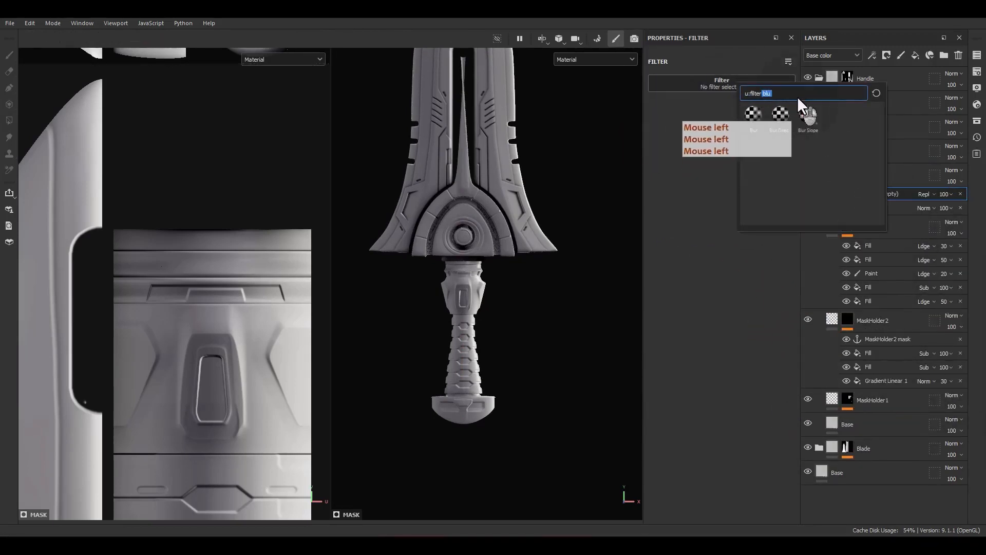
pyautogui.write('mirro')
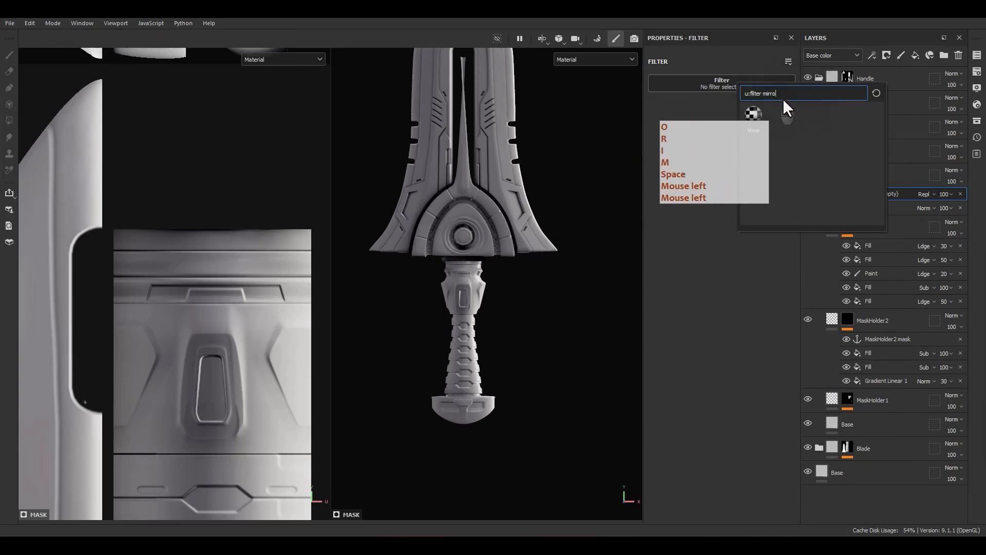
pyautogui.click(760, 113)
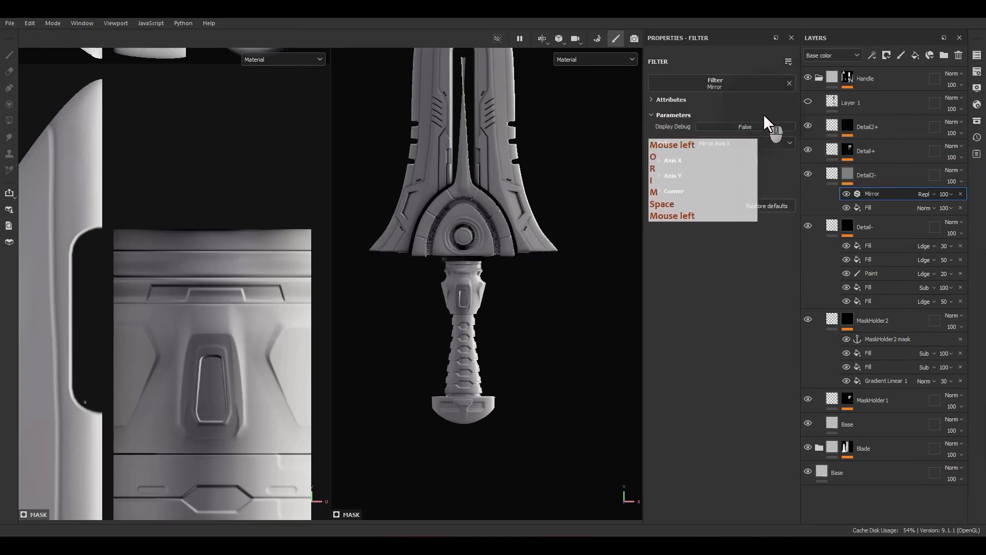
# Step: Display the Detail2- mask and set the Mirror filter's Display Debug to True
pyautogui.click(852, 173)
pyautogui.keyDown('alt'); pyautogui.click(846, 174); pyautogui.keyUp('alt')
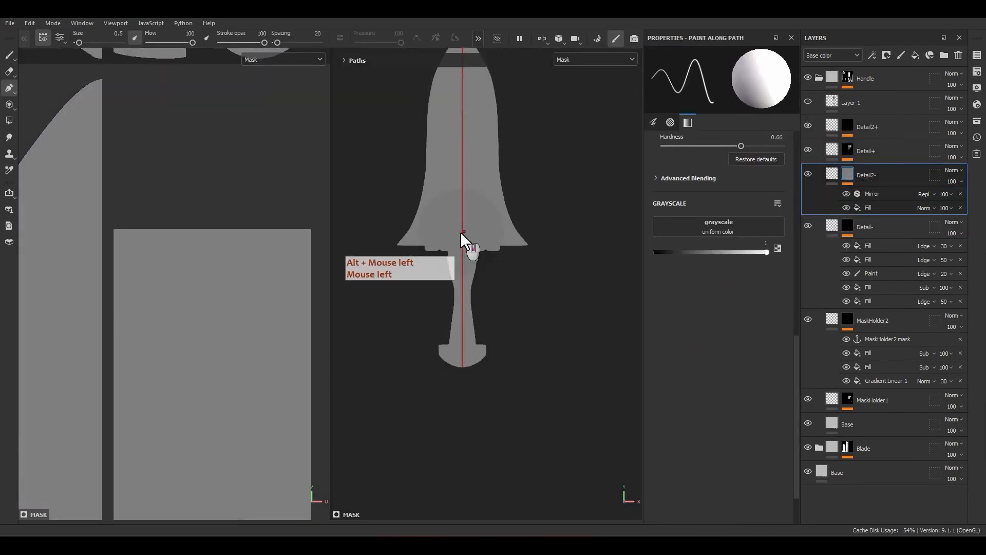
pyautogui.click(868, 194)
pyautogui.click(760, 128)
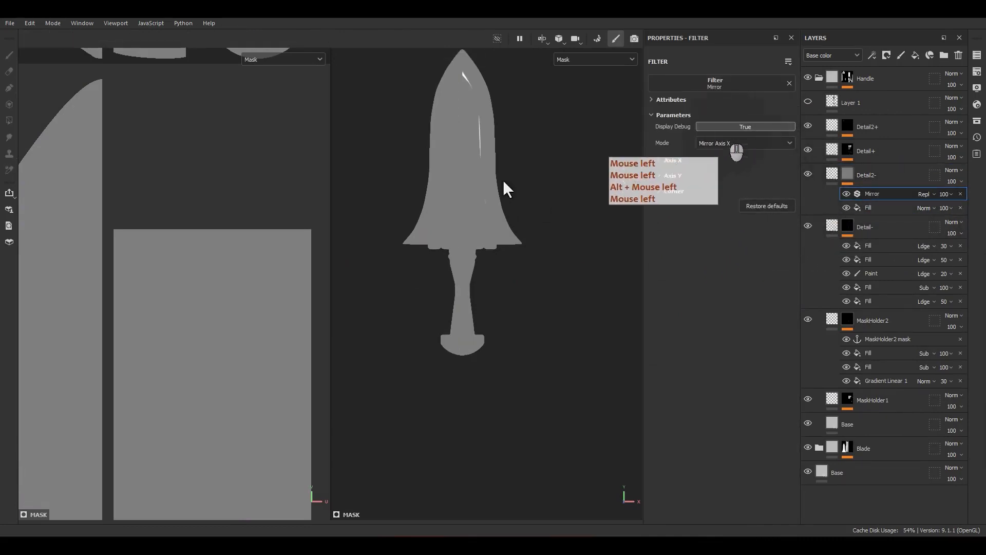
# Step: Set the Mirror filter's Axis X Offset to about 0.174, along the centre of the round guard plate's UV island
pyautogui.scroll(-5, 237, 273)
pyautogui.keyDown('alt'); pyautogui.moveTo(231, 304); pyautogui.dragTo(244, 304, button='middle'); pyautogui.keyUp('alt')
pyautogui.scroll(10, 244, 304)
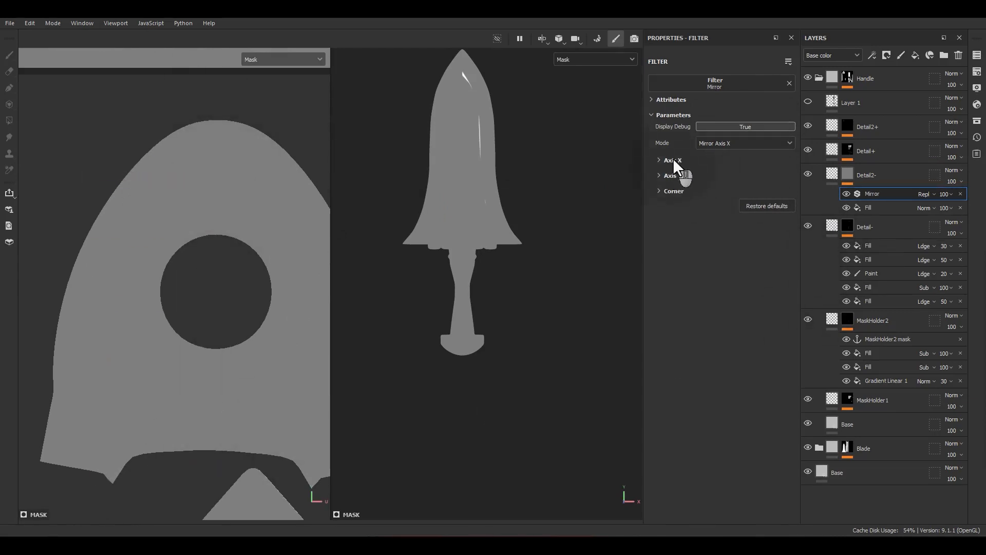
pyautogui.moveTo(729, 178); pyautogui.dragTo(688, 195)
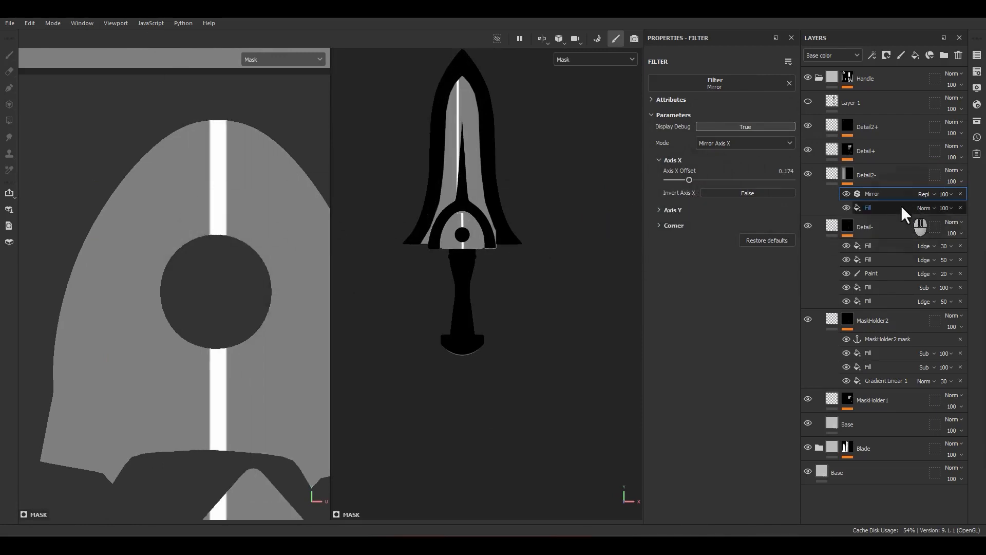
# Step: Assign the Alpha_06 alpha as the grayscale source of the fill in the Detail2- mask
pyautogui.click(886, 208)
pyautogui.click(977, 121)
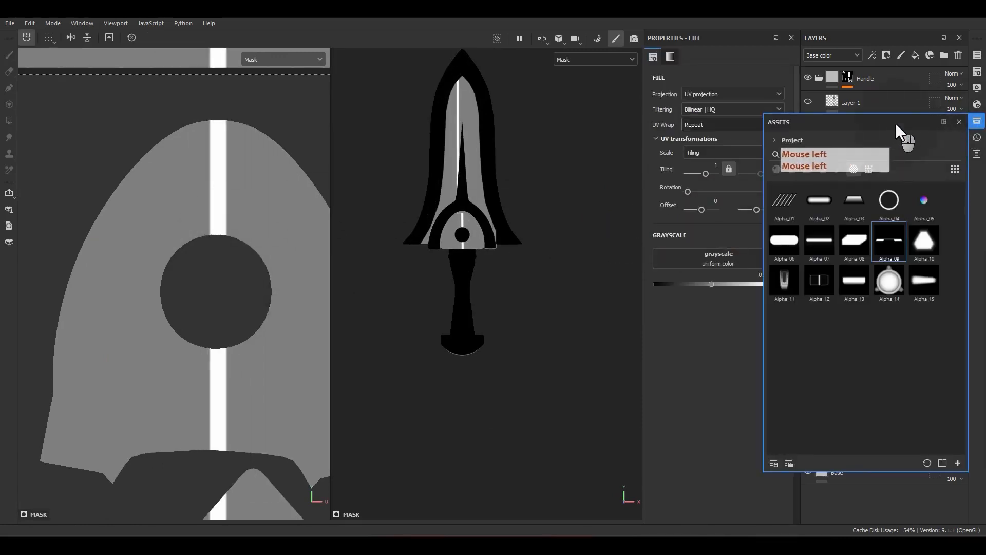
pyautogui.moveTo(899, 130); pyautogui.dragTo(542, 150)
pyautogui.moveTo(430, 266); pyautogui.dragTo(715, 259)
pyautogui.click(605, 149)
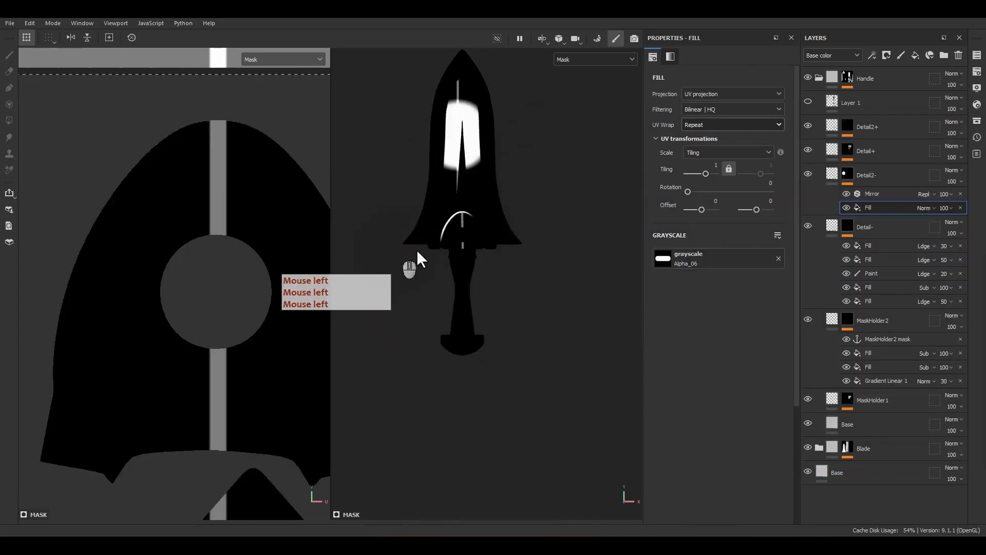
# Step: Set the Alpha_06 fill's blending mode to Linear dodge and its UV Wrap to None
pyautogui.click(930, 209)
pyautogui.click(929, 306)
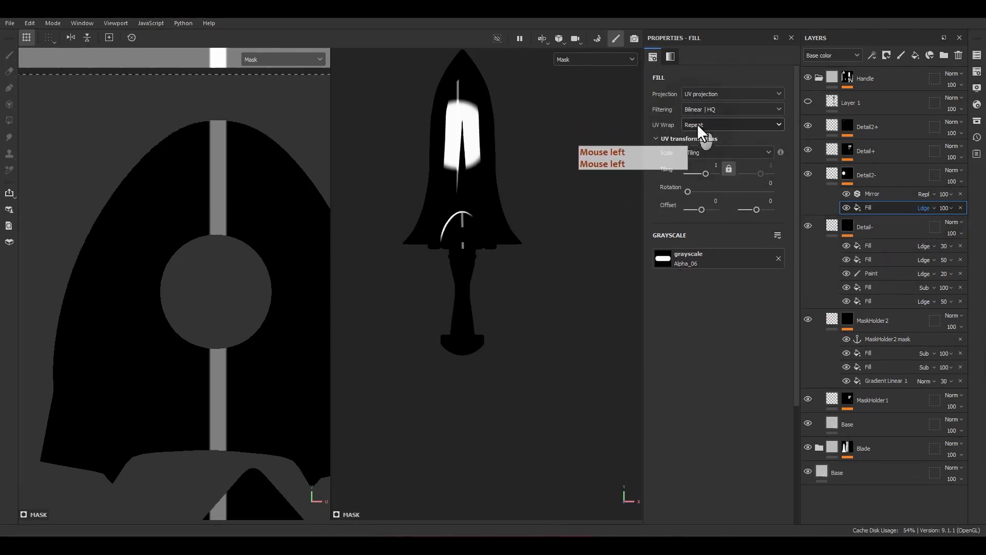
pyautogui.click(719, 162)
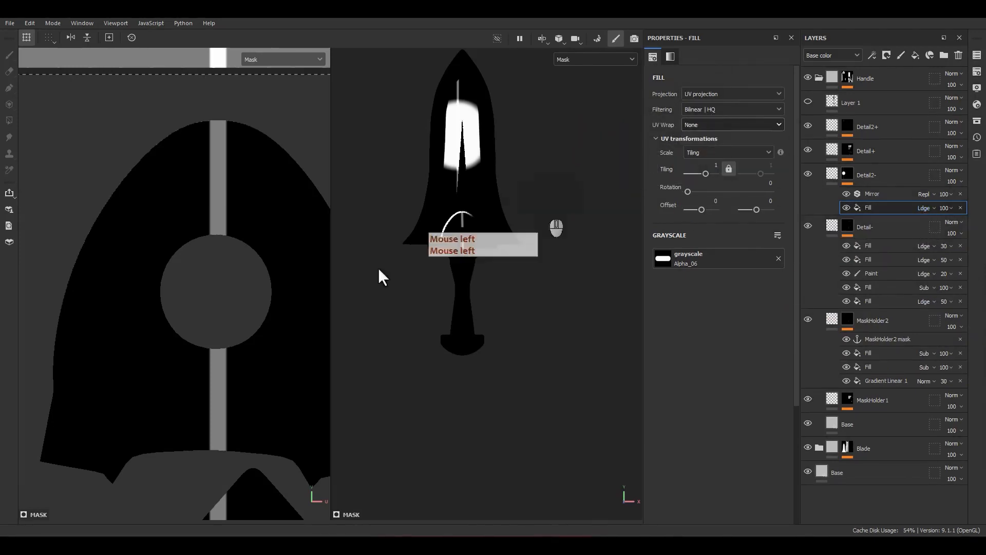
# Step: Scale the Alpha_06 fill to about 9.39 tiling, rotate it to 270 degrees and place it on the round guard plate's UV island
pyautogui.keyDown('alt'); pyautogui.moveTo(269, 264); pyautogui.dragTo(244, 271, button='middle'); pyautogui.keyUp('alt')
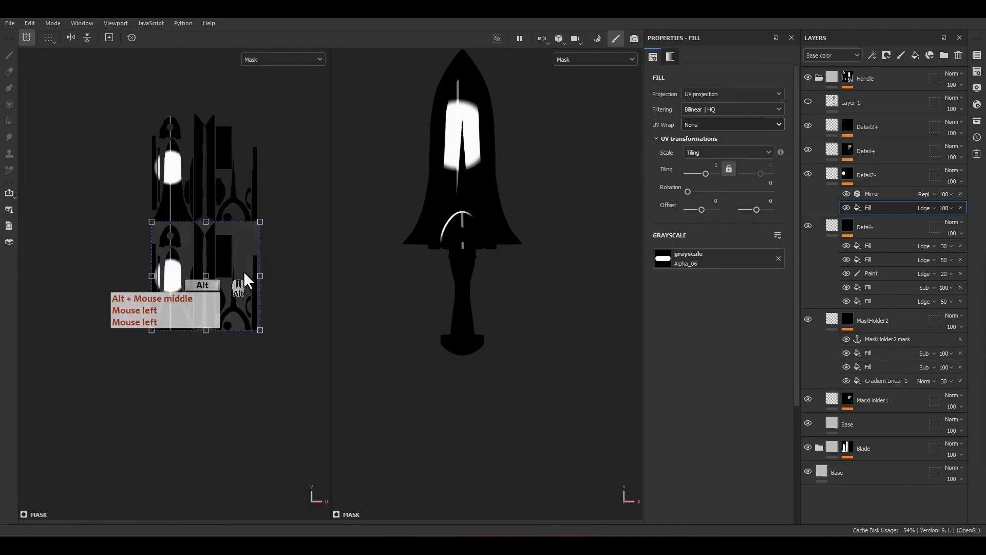
pyautogui.moveTo(244, 272); pyautogui.dragTo(215, 247)
pyautogui.scroll(5, 195, 257)
pyautogui.keyDown('alt'); pyautogui.moveTo(227, 299); pyautogui.dragTo(284, 357, button='middle'); pyautogui.keyUp('alt')
pyautogui.scroll(3, 301, 304)
pyautogui.moveTo(294, 303); pyautogui.dragTo(174, 263)
pyautogui.scroll(6, 182, 253)
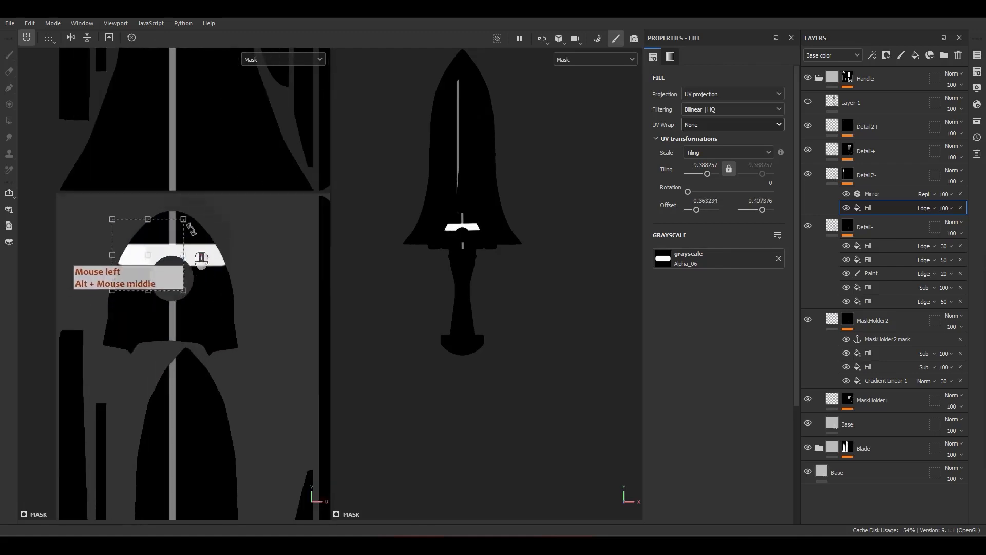
pyautogui.moveTo(195, 207); pyautogui.dragTo(185, 289)
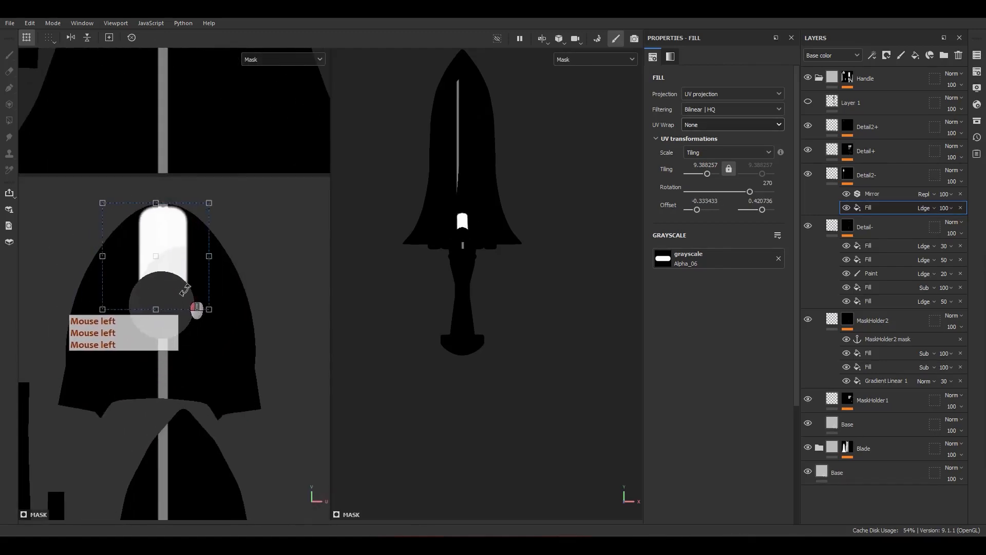
# Step: Shrink the vertical slot to about 17.76 tiling and centre it on the mirror axis between the plate's tip and its round hole
pyautogui.scroll(6, 195, 267)
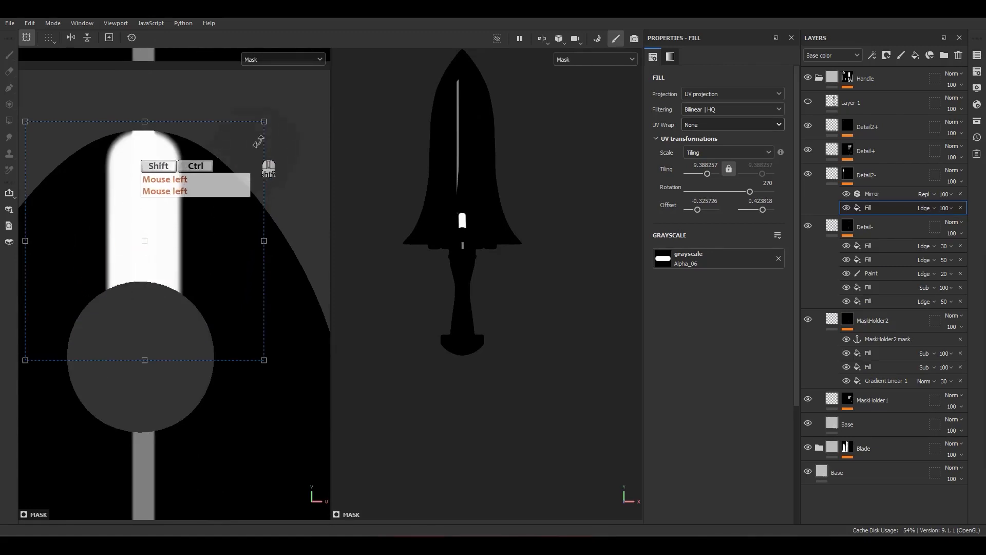
pyautogui.keyDown('ctrl'); pyautogui.keyDown('shift'); pyautogui.moveTo(260, 137); pyautogui.dragTo(211, 213); pyautogui.keyUp('shift'); pyautogui.keyUp('ctrl')
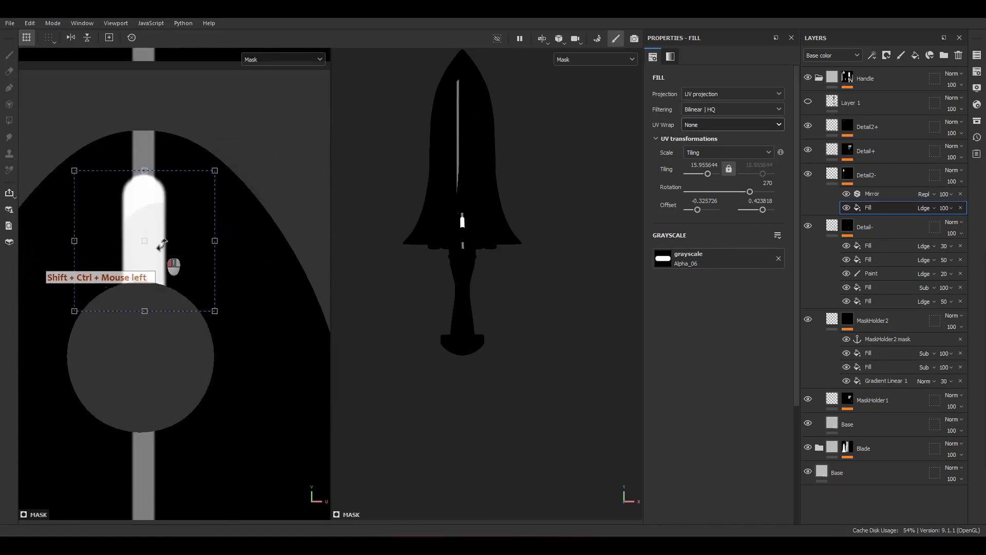
pyautogui.moveTo(161, 250); pyautogui.dragTo(161, 220)
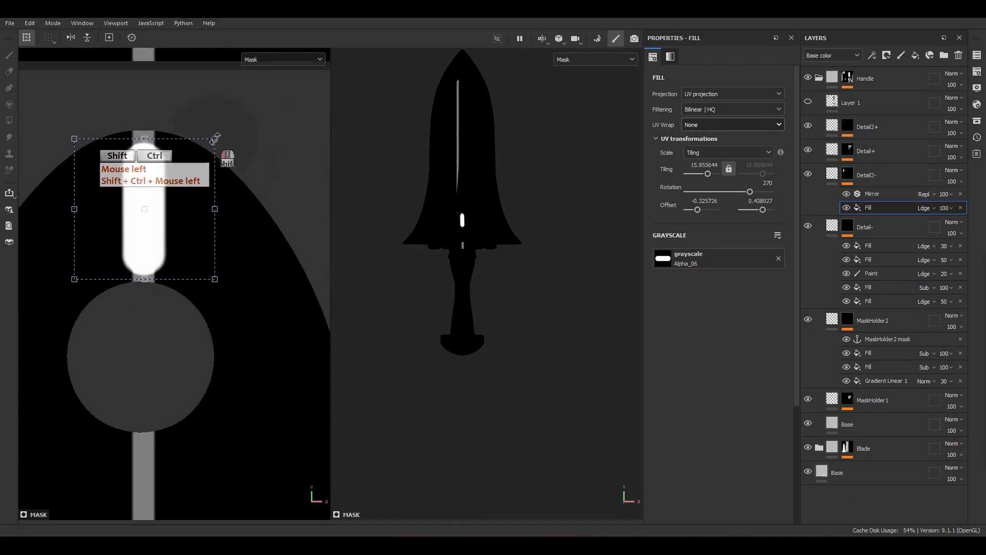
pyautogui.keyDown('ctrl'); pyautogui.keyDown('shift'); pyautogui.moveTo(212, 147); pyautogui.dragTo(165, 219); pyautogui.keyUp('shift'); pyautogui.keyUp('ctrl')
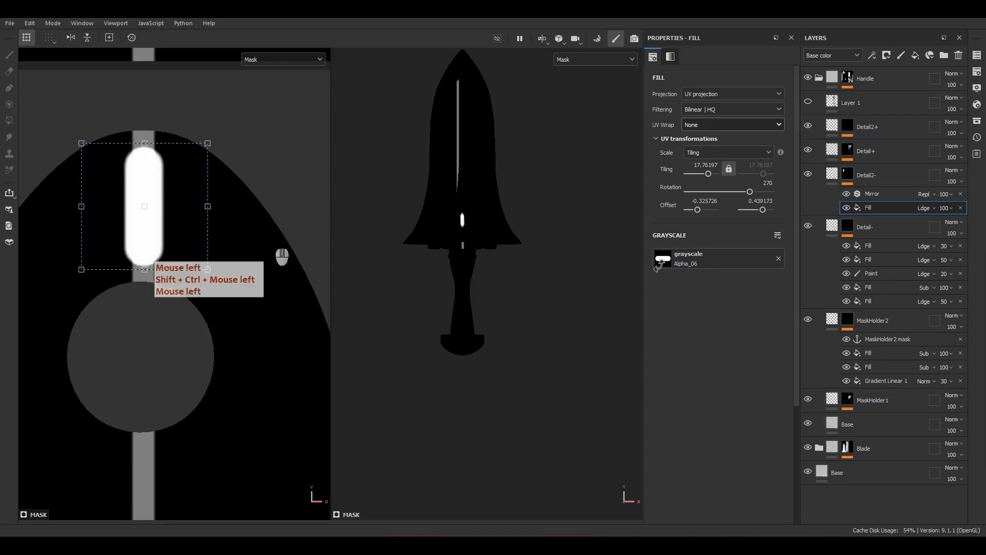
# Step: Duplicate the slot fill and place the copy diagonally at the plate's lower left, rotated to 225 degrees
pyautogui.click(882, 206)
pyautogui.hotkey('ctrl', 'd')
pyautogui.click(869, 207)
pyautogui.hotkey('ctrl', 'd')
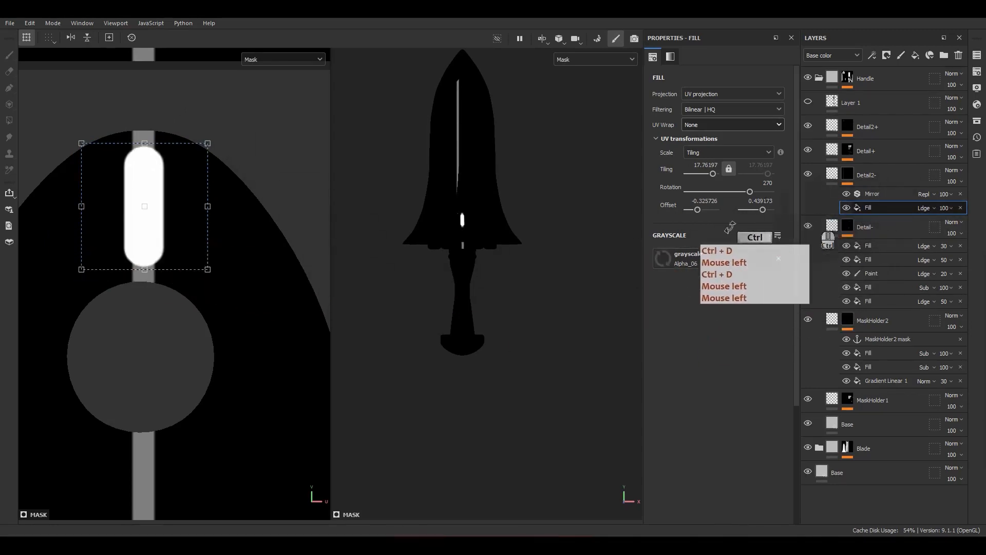
pyautogui.scroll(-5, 145, 259)
pyautogui.keyDown('alt'); pyautogui.moveTo(175, 281); pyautogui.dragTo(237, 228, button='middle'); pyautogui.keyUp('alt')
pyautogui.scroll(3, 226, 216)
pyautogui.moveTo(236, 194); pyautogui.dragTo(163, 361)
pyautogui.moveTo(239, 305); pyautogui.dragTo(164, 357)
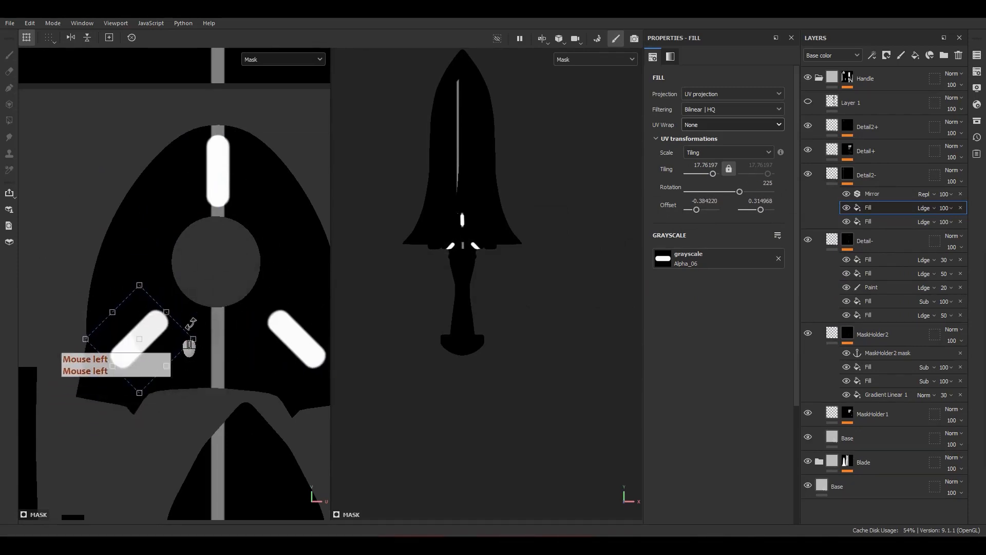
# Step: Return to the material view and move the vertical slot's fill above the Mirror filter in the Detail2- mask
pyautogui.scroll(3, 287, 322)
pyautogui.scroll(7, 426, 227)
pyautogui.keyDown('alt'); pyautogui.moveTo(504, 254); pyautogui.dragTo(513, 260); pyautogui.keyUp('alt')
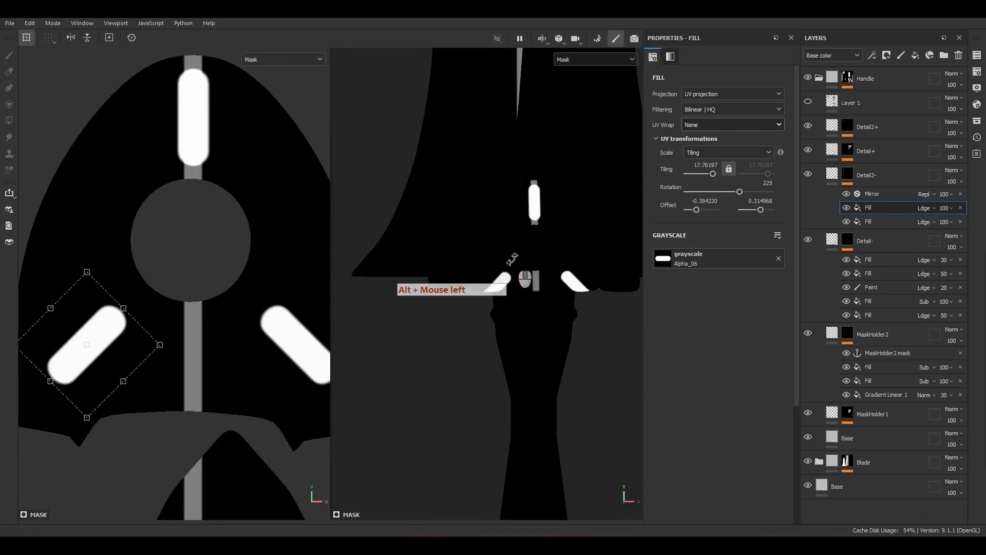
pyautogui.press('m')
pyautogui.click(873, 221)
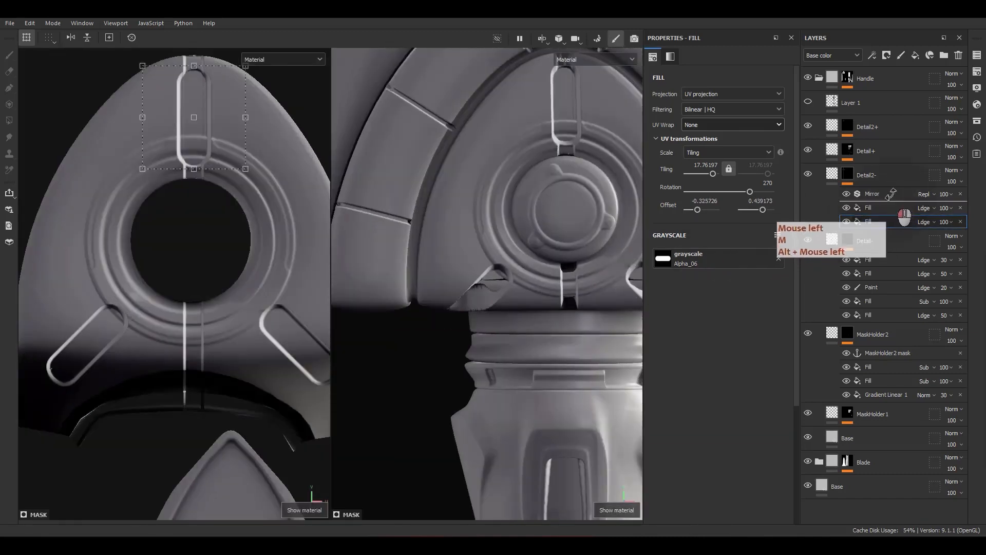
pyautogui.moveTo(880, 187); pyautogui.dragTo(879, 189)
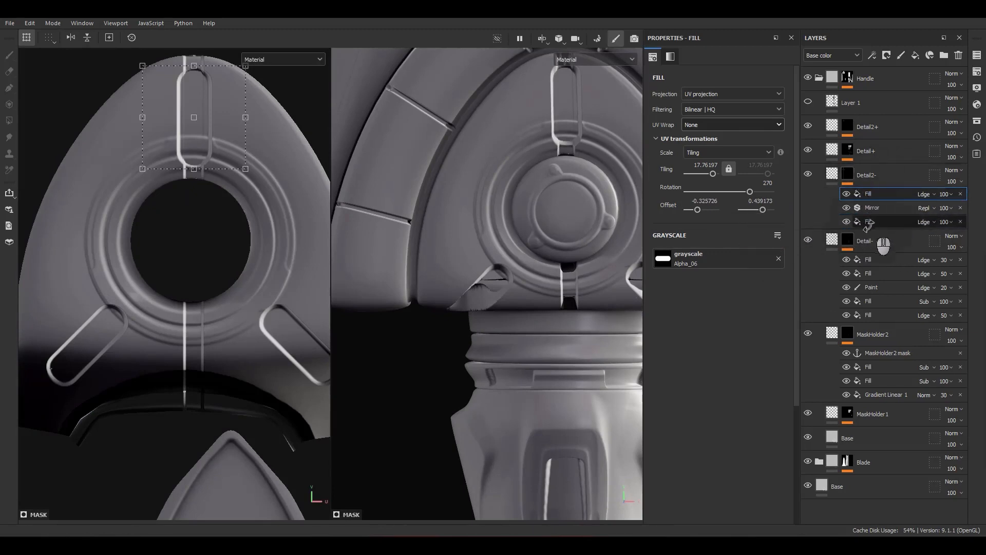
# Step: Shrink the vertical slot to about 34.28 tiling and position it near the tip of the guard plate
pyautogui.moveTo(450, 291); pyautogui.dragTo(533, 277, button='middle')
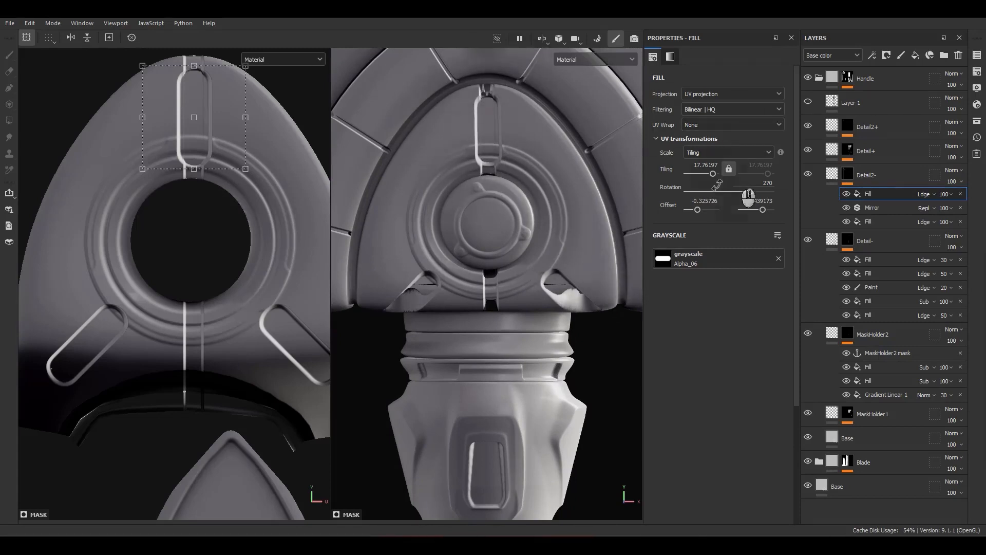
pyautogui.keyDown('alt'); pyautogui.moveTo(168, 316); pyautogui.dragTo(200, 424, button='middle'); pyautogui.keyUp('alt')
pyautogui.scroll(3, 273, 254)
pyautogui.keyDown('ctrl'); pyautogui.keyDown('shift'); pyautogui.moveTo(279, 282); pyautogui.dragTo(221, 185); pyautogui.keyUp('shift'); pyautogui.keyUp('ctrl')
pyautogui.scroll(2, 220, 228)
# Step: Set the Mirror filter's Display Debug to False and the vertical slot fill's opacity to 20
pyautogui.click(873, 207)
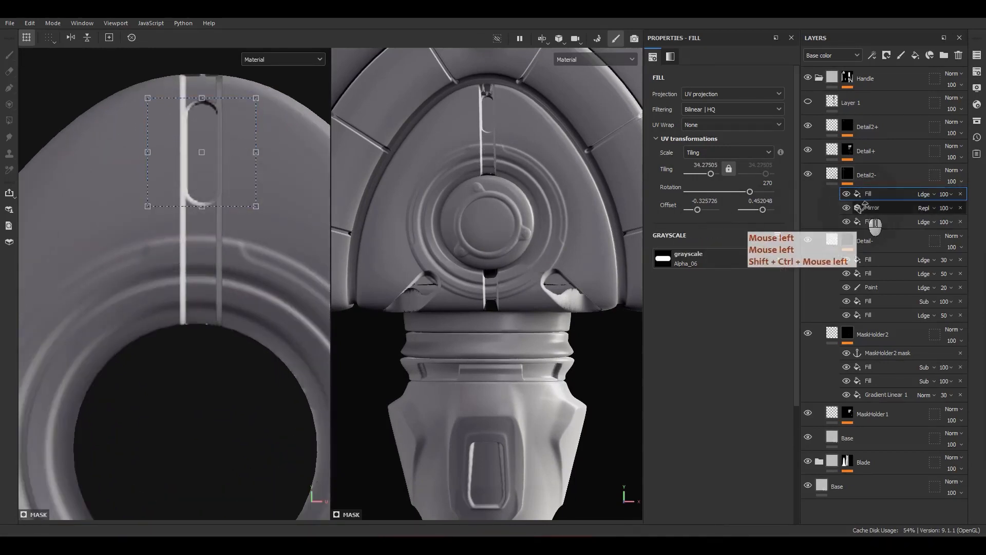
pyautogui.click(738, 128)
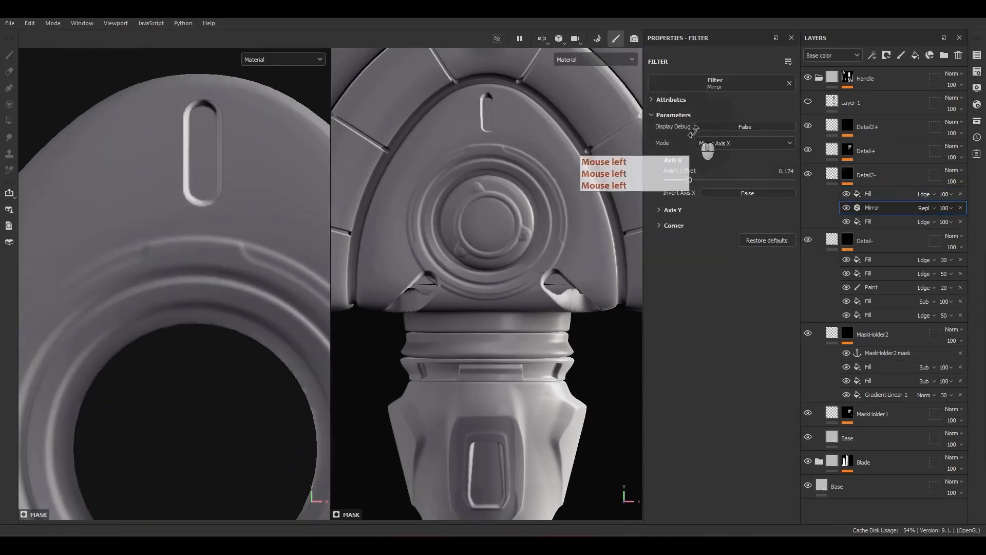
pyautogui.click(874, 194)
pyautogui.scroll(1, 254, 162)
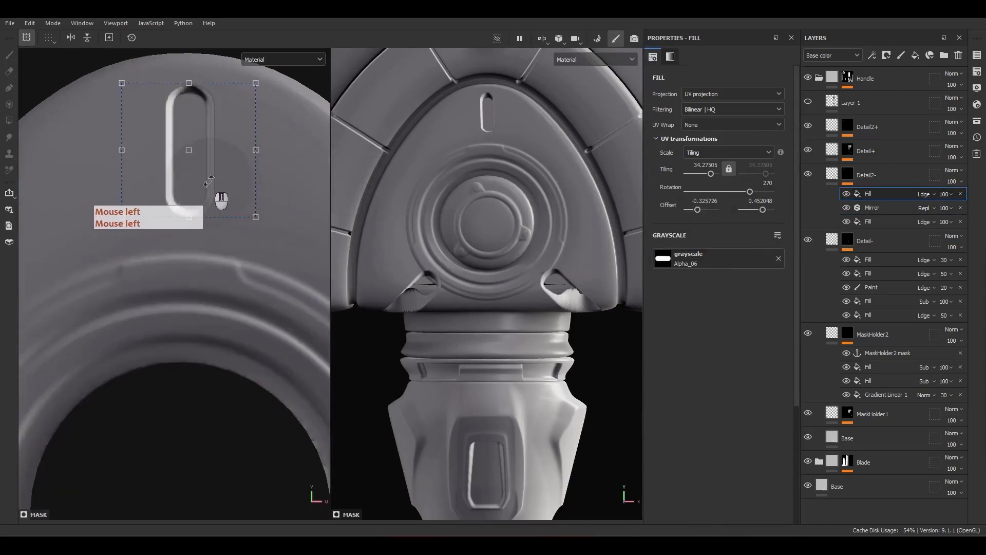
pyautogui.keyDown('alt'); pyautogui.moveTo(506, 277); pyautogui.dragTo(521, 264); pyautogui.keyUp('alt')
pyautogui.scroll(3, 510, 118)
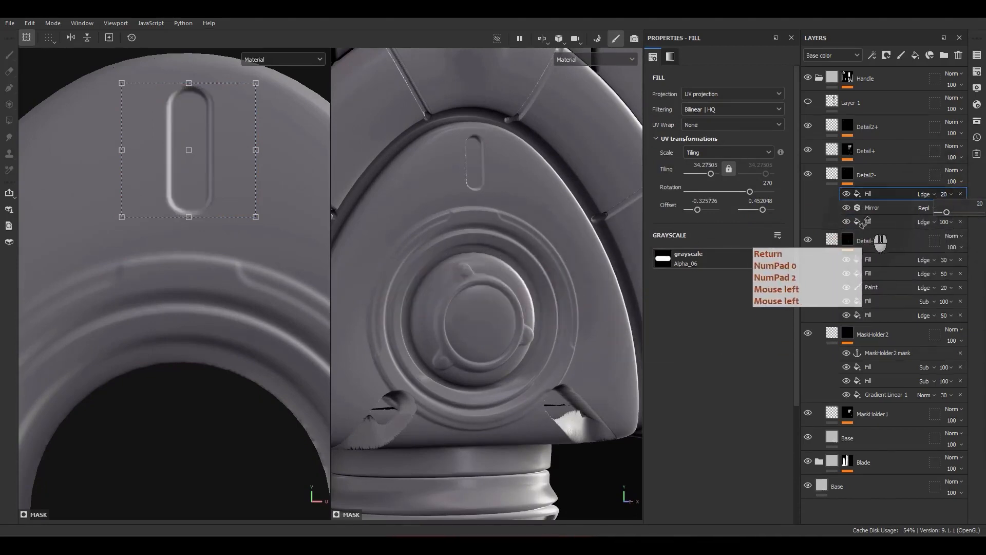
# Step: Set the tiling of the diagonal slot's fill to 35
pyautogui.click(878, 222)
pyautogui.click(875, 219)
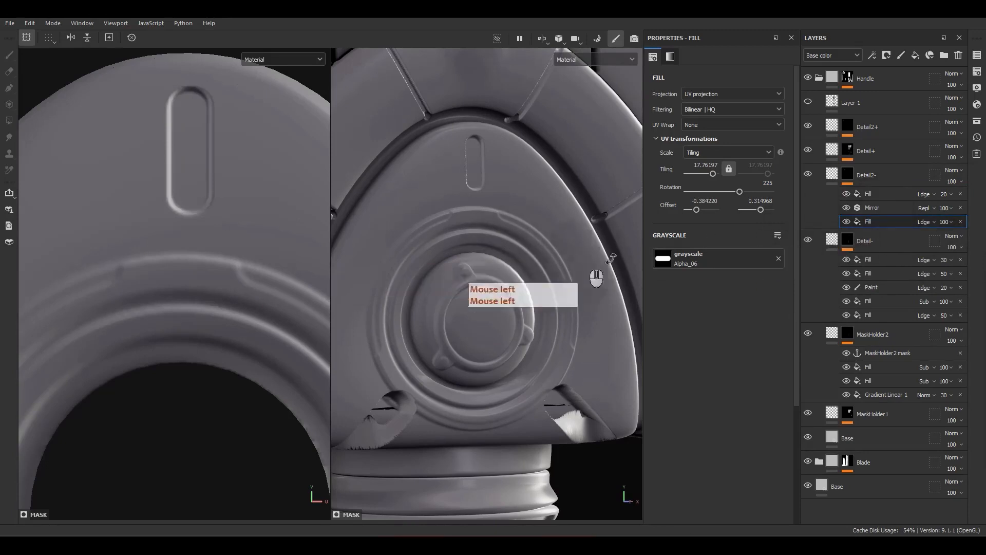
pyautogui.click(889, 195)
pyautogui.click(706, 165)
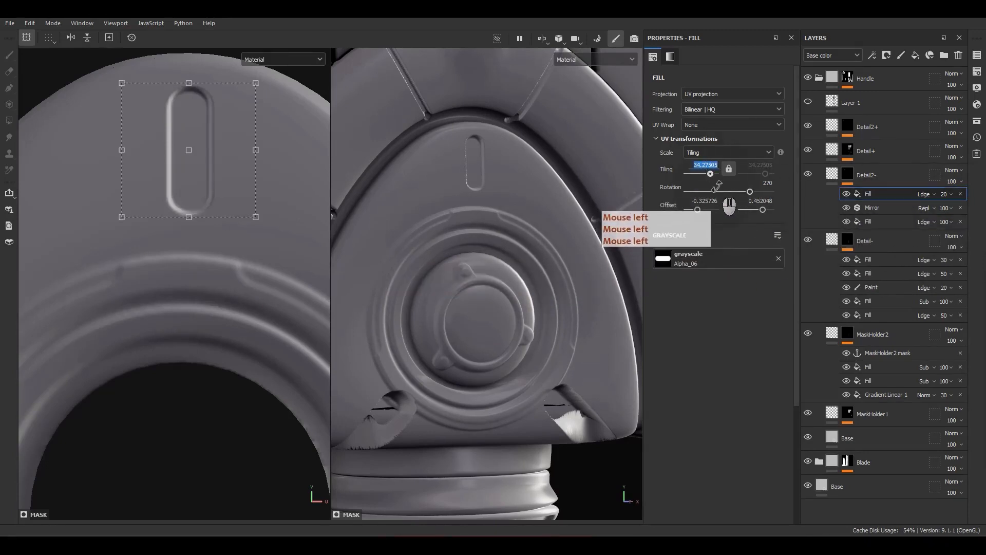
pyautogui.click(879, 222)
pyautogui.click(699, 170)
pyautogui.click(704, 167)
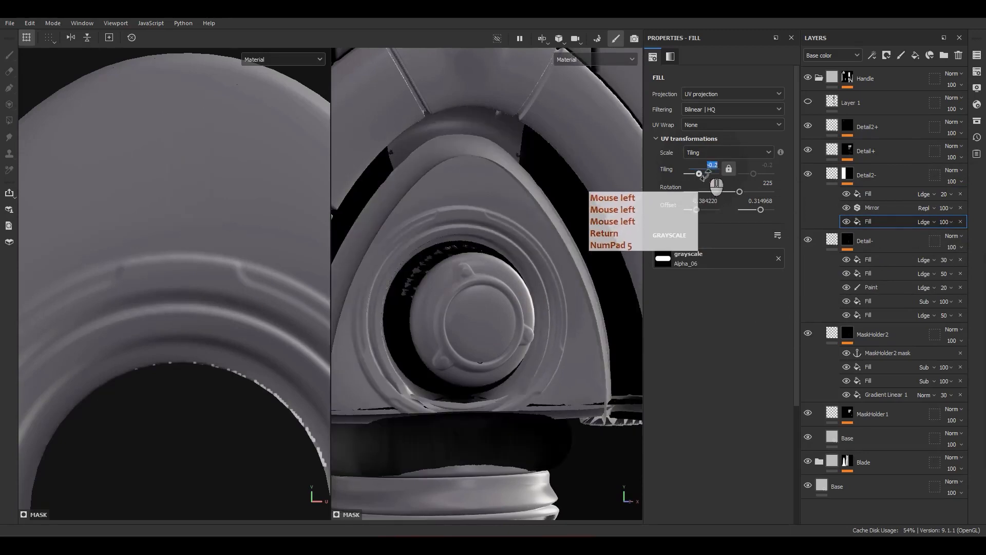
pyautogui.write('35')
pyautogui.press('Return')
# Step: Move the diagonal slot up and outward on the guard plate and rotate it to about 211 degrees
pyautogui.scroll(-3, 473, 273)
pyautogui.scroll(-7, 101, 248)
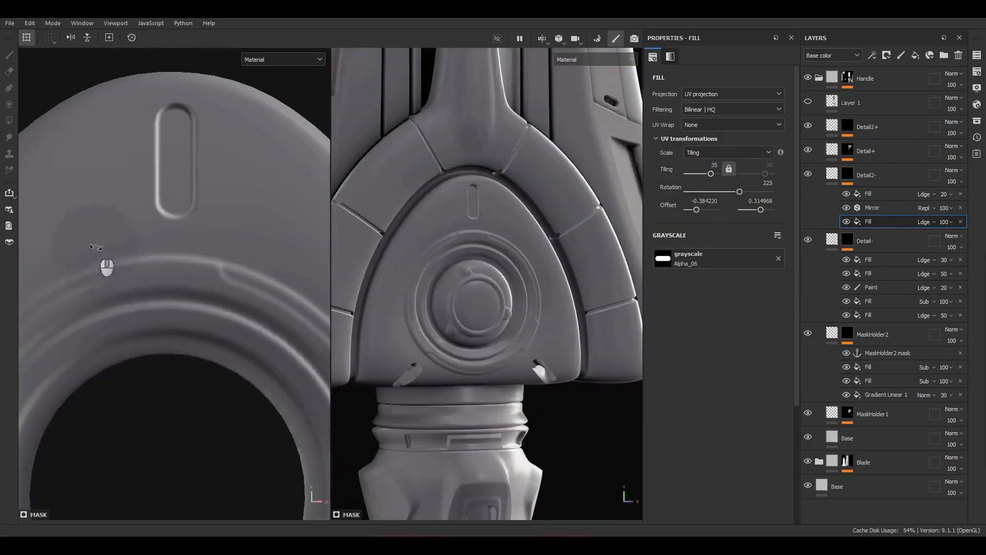
pyautogui.keyDown('alt'); pyautogui.moveTo(155, 374); pyautogui.dragTo(313, 298, button='middle'); pyautogui.keyUp('alt')
pyautogui.scroll(2, 197, 395)
pyautogui.scroll(2, 197, 396)
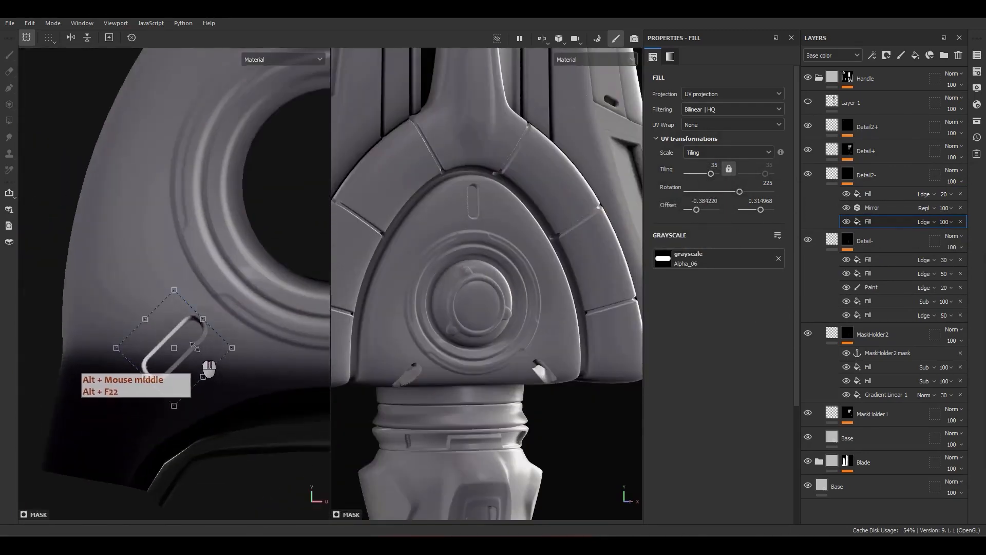
pyautogui.moveTo(193, 355); pyautogui.dragTo(153, 294)
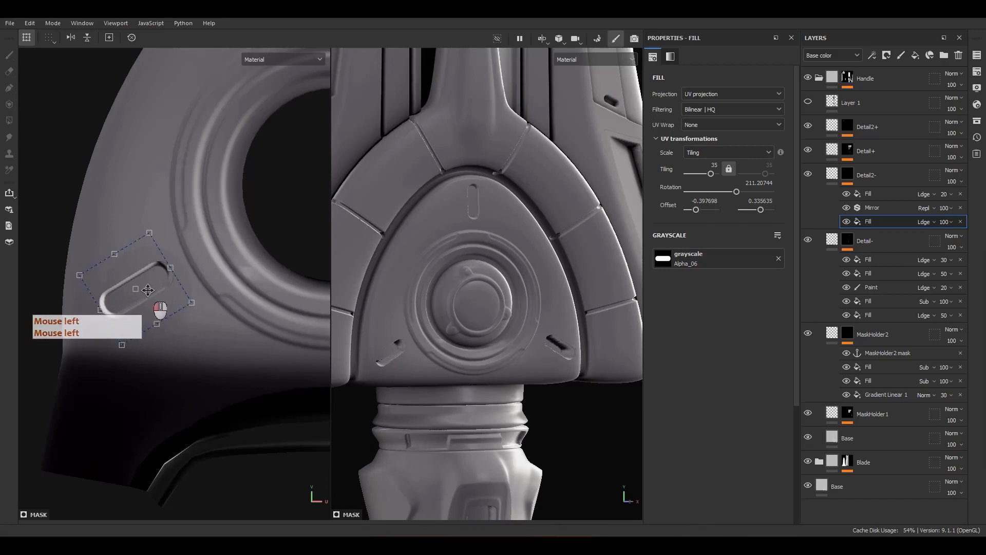
# Step: Set the diagonal slot fill's opacity to 20
pyautogui.scroll(-3, 265, 268)
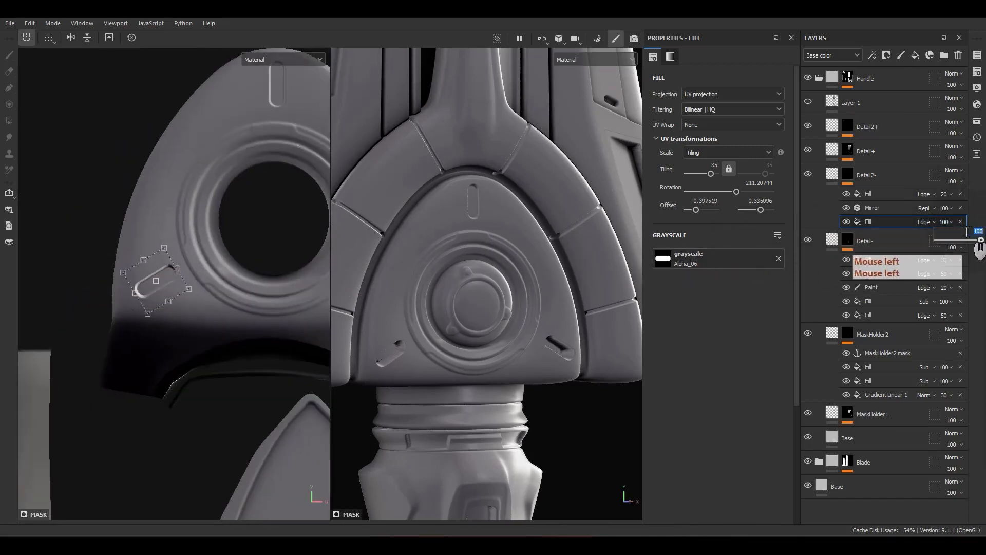
pyautogui.write('20')
pyautogui.press('Return')
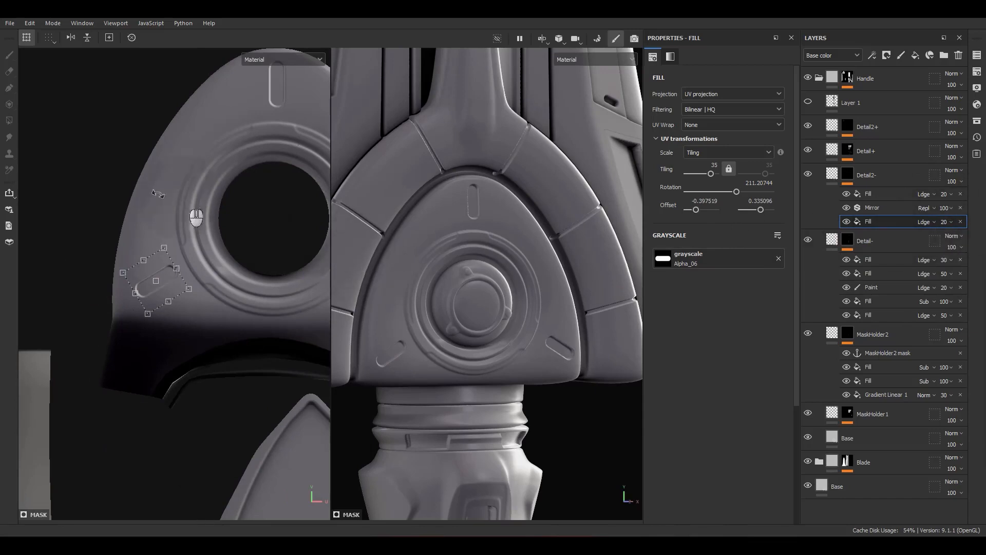
# Step: Examine the new slot details on the guard plate and the rest of the sword from several angles
pyautogui.scroll(-5, 190, 199)
pyautogui.keyDown('alt'); pyautogui.moveTo(224, 197); pyautogui.dragTo(212, 269, button='middle'); pyautogui.keyUp('alt')
pyautogui.keyDown('alt'); pyautogui.keyDown('shift'); pyautogui.moveTo(557, 291); pyautogui.dragTo(516, 303); pyautogui.keyUp('shift'); pyautogui.keyUp('alt')
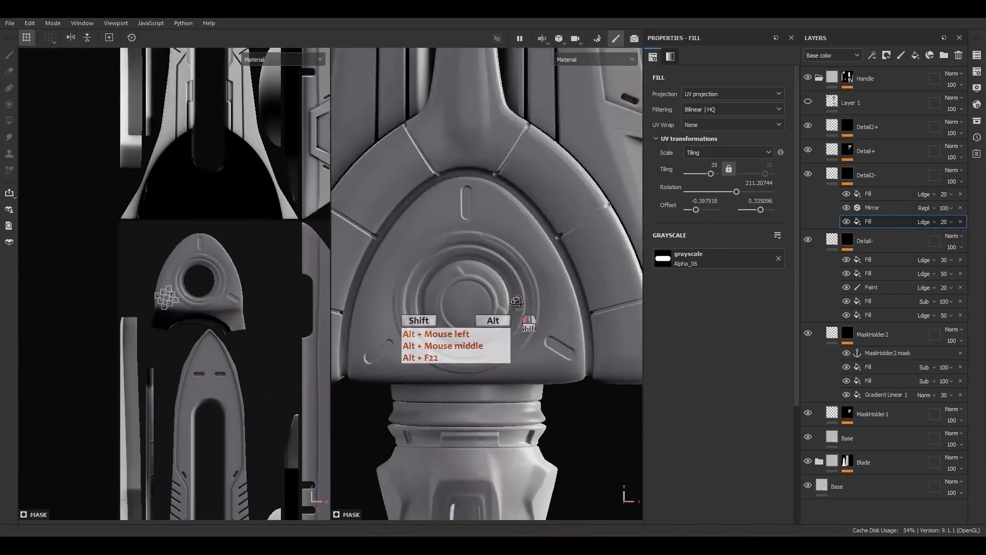
pyautogui.press('f')
pyautogui.scroll(5, 483, 382)
pyautogui.keyDown('alt'); pyautogui.moveTo(501, 379); pyautogui.dragTo(555, 342); pyautogui.keyUp('alt')
pyautogui.keyDown('alt'); pyautogui.moveTo(554, 341); pyautogui.dragTo(538, 278, button='right'); pyautogui.keyUp('alt')
pyautogui.keyDown('alt'); pyautogui.moveTo(538, 277); pyautogui.dragTo(532, 198, button='middle'); pyautogui.keyUp('alt')
pyautogui.keyDown('alt'); pyautogui.moveTo(531, 198); pyautogui.dragTo(511, 227); pyautogui.keyUp('alt')
pyautogui.keyDown('alt'); pyautogui.moveTo(511, 226); pyautogui.dragTo(509, 291, button='middle'); pyautogui.keyUp('alt')
pyautogui.keyDown('alt'); pyautogui.moveTo(509, 292); pyautogui.dragTo(616, 267); pyautogui.keyUp('alt')
# Step: Collapse the mask effect stacks of the Detail2-, Detail- and MaskHolder2 layers
pyautogui.click(833, 175)
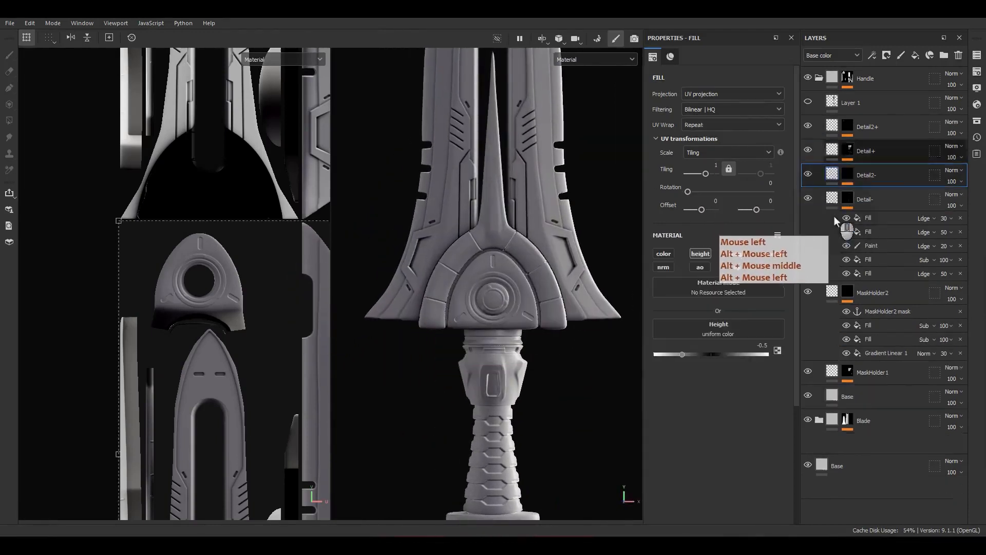
pyautogui.click(829, 201)
pyautogui.click(831, 223)
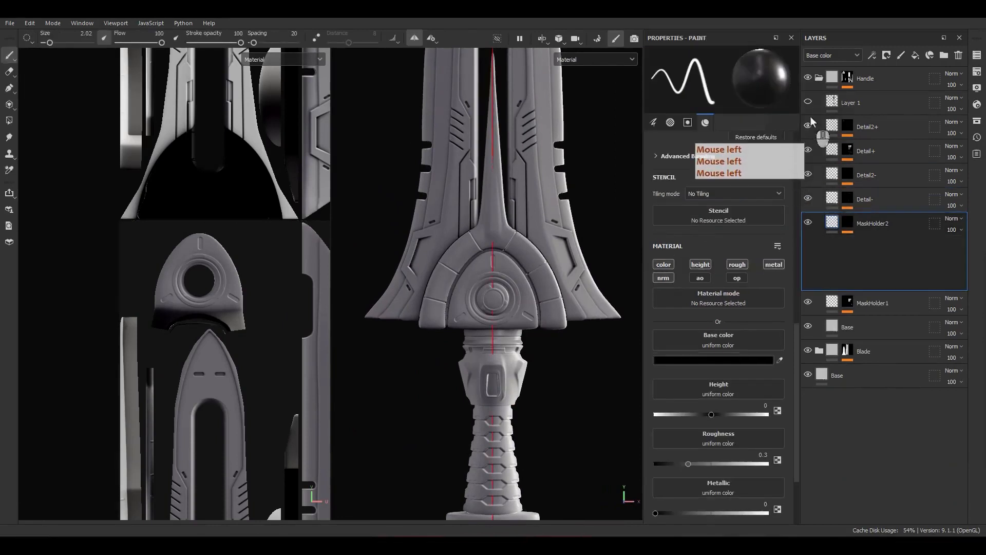
# Step: Compare the height details with the dark sketch by toggling Layer 1's visibility, leaving the layer hidden
pyautogui.click(808, 103)
pyautogui.scroll(-3, 481, 263)
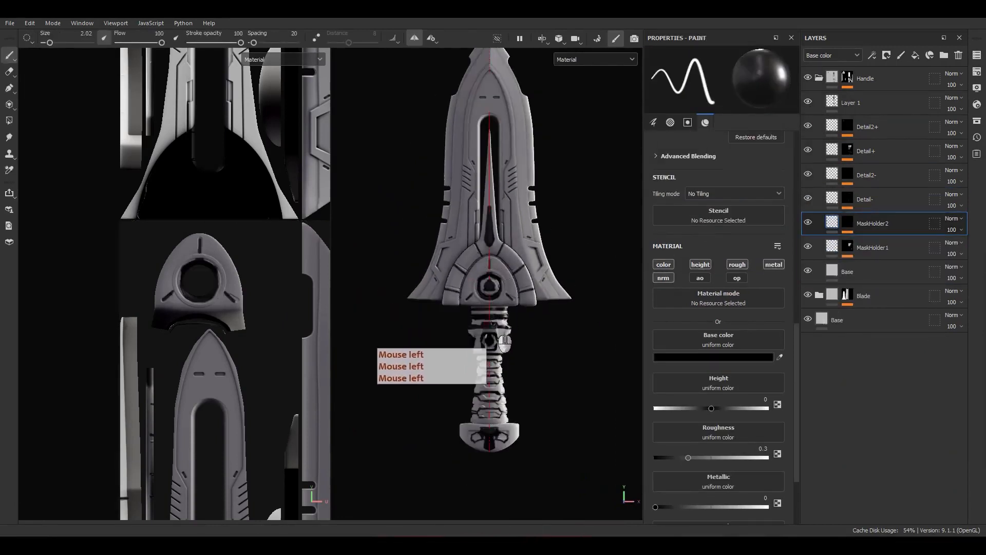
pyautogui.keyDown('alt'); pyautogui.moveTo(505, 341); pyautogui.dragTo(529, 334); pyautogui.keyUp('alt')
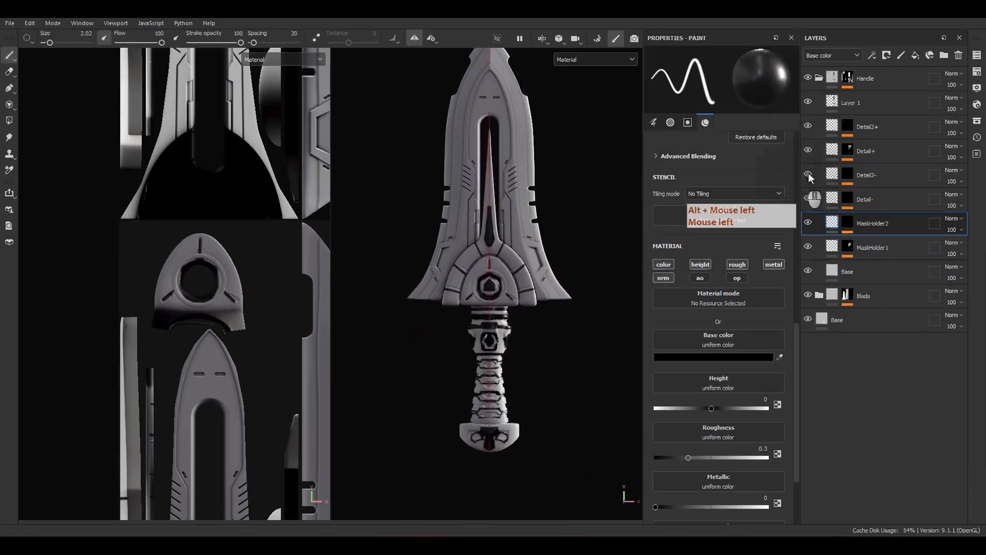
pyautogui.click(808, 103)
pyautogui.click(807, 102)
pyautogui.click(807, 103)
pyautogui.click(807, 102)
pyautogui.click(807, 103)
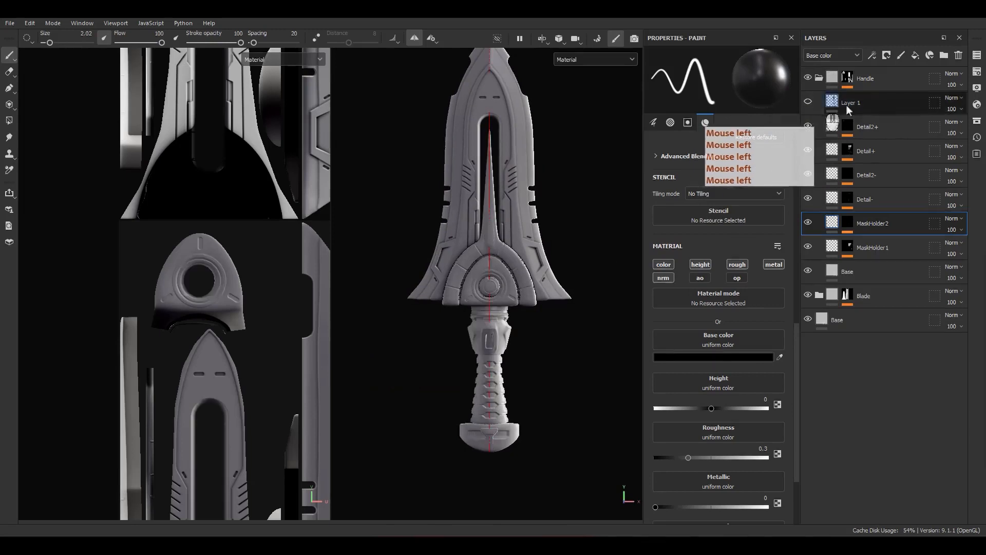
# Step: Delete the hidden sketch layer Layer 1 and add a paint layer named HeightHandle above Detail2+ in the Handle folder
pyautogui.click(846, 104)
pyautogui.click(959, 55)
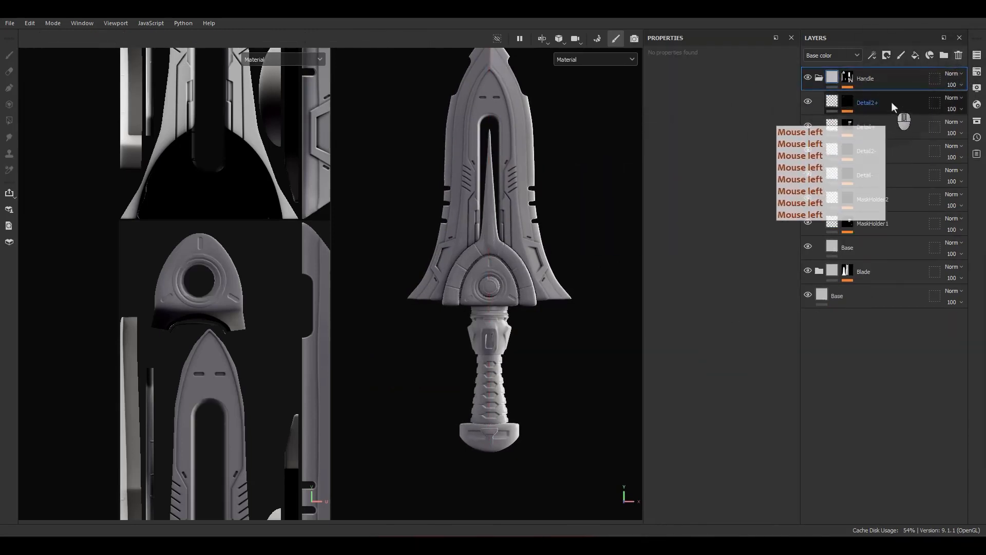
pyautogui.click(892, 103)
pyautogui.click(902, 56)
pyautogui.click(852, 103)
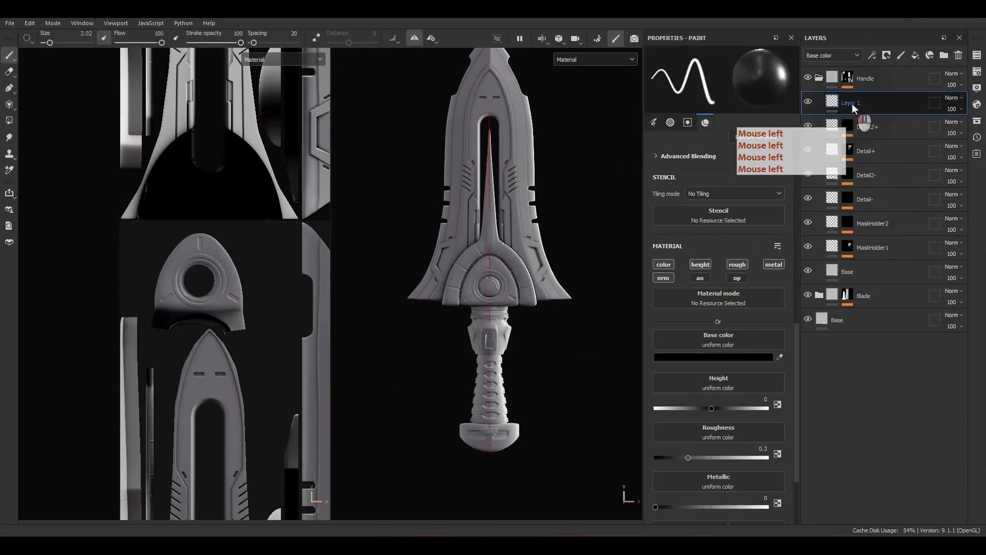
pyautogui.doubleClick(852, 103)
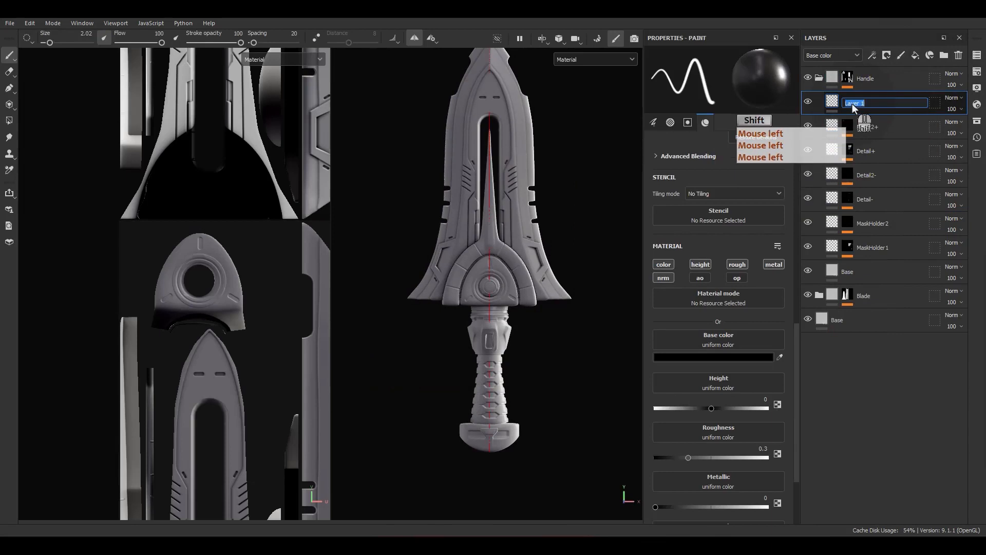
pyautogui.write('HeightHandle')
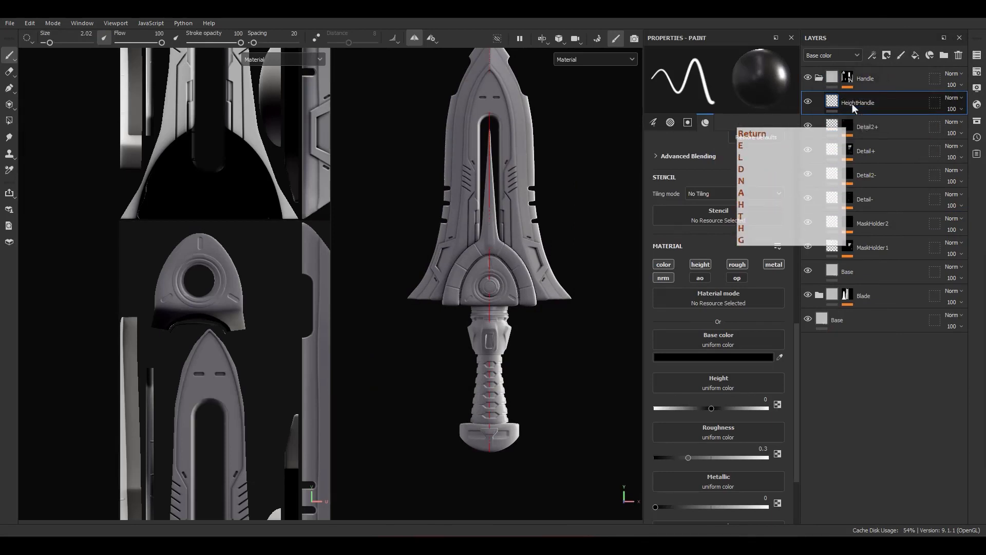
pyautogui.press('Return')
# Step: Set the HeightHandle layer's blending mode to Passthrough and add an anchor point to the layer
pyautogui.click(951, 99)
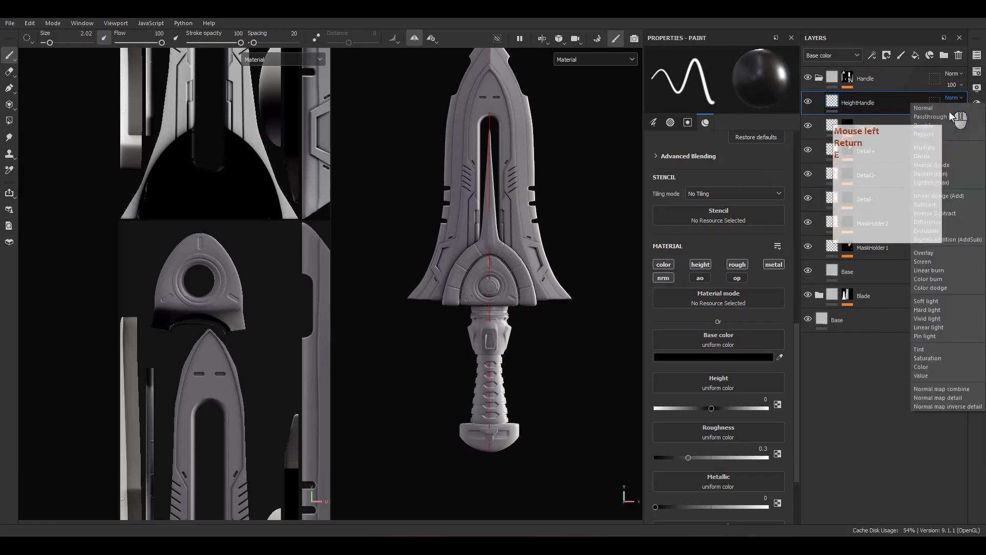
pyautogui.click(936, 119)
pyautogui.rightClick(951, 106)
pyautogui.click(951, 103)
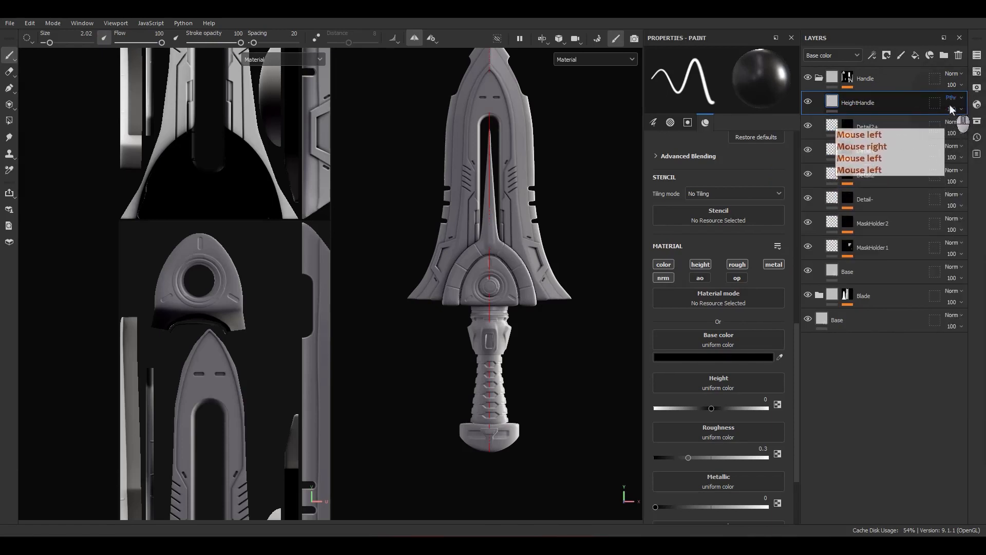
pyautogui.rightClick(873, 103)
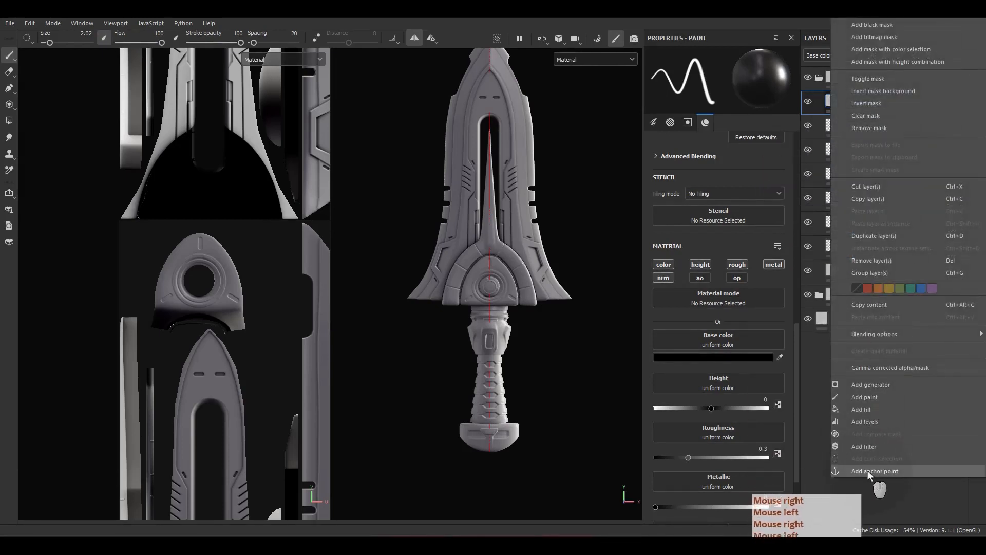
pyautogui.click(867, 470)
# Step: Add a fill layer named AO+ above the HeightHandle layer
pyautogui.click(916, 55)
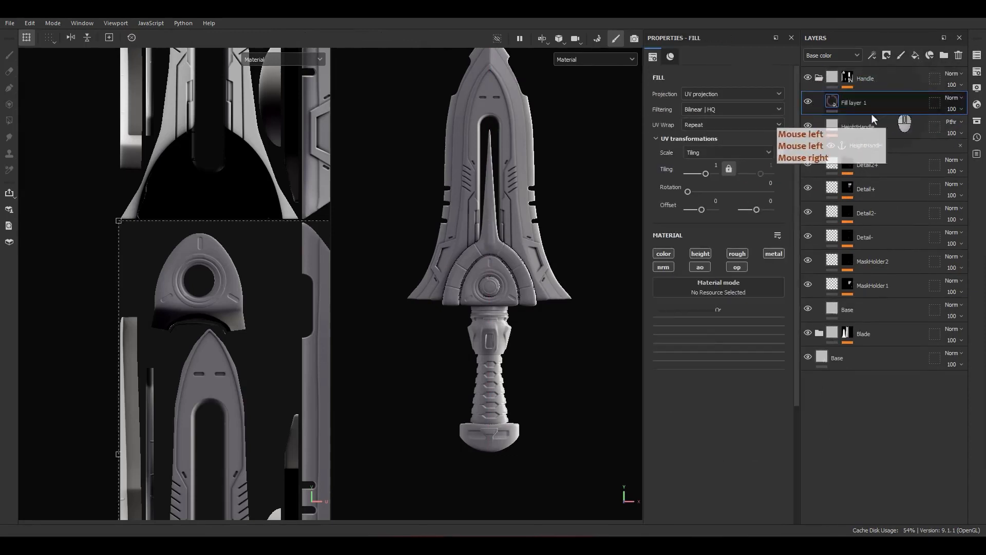
pyautogui.doubleClick(855, 104)
pyautogui.write('AO+')
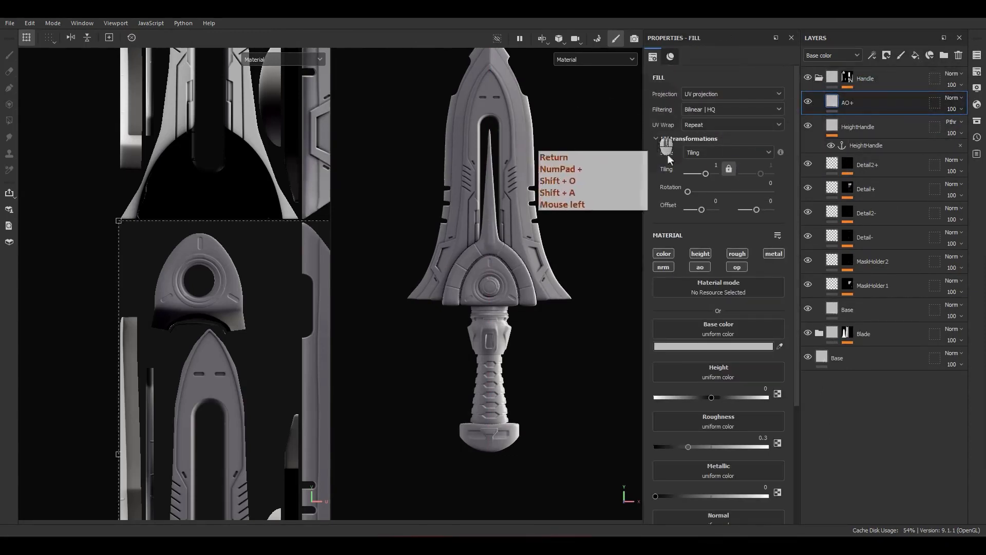
# Step: Limit the AO+ fill to the ambient occlusion channel and set its ambient occlusion value to 0
pyautogui.keyDown('alt'); pyautogui.click(700, 267); pyautogui.keyUp('alt')
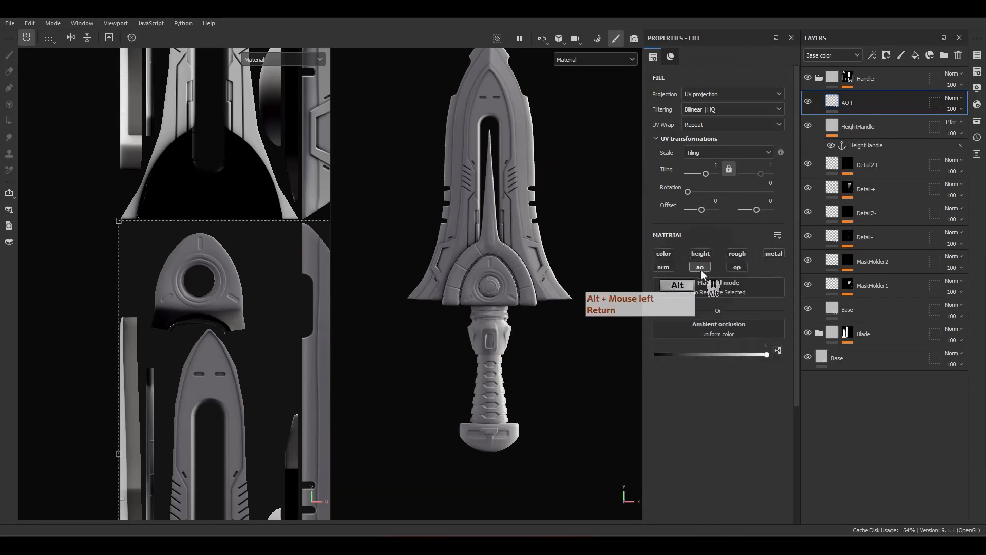
pyautogui.click(724, 354)
pyautogui.moveTo(685, 353); pyautogui.dragTo(568, 356)
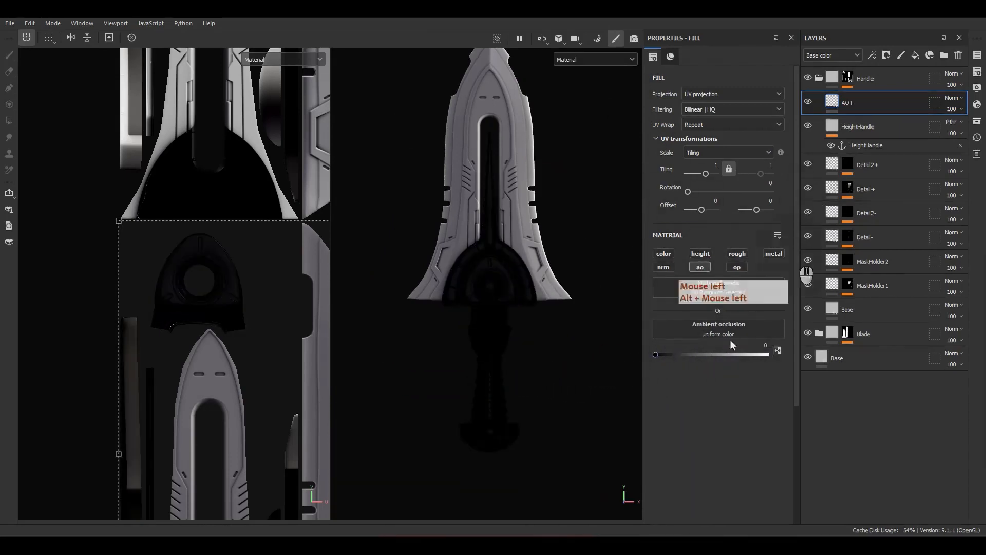
# Step: Add a black mask to the AO+ layer and apply an Ambient Occlusion generator to that mask
pyautogui.rightClick(848, 102)
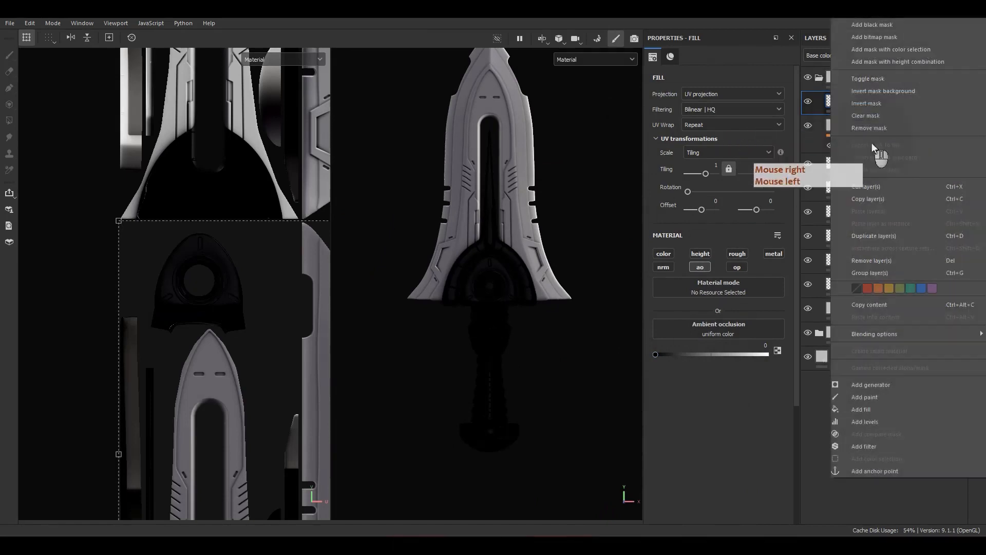
pyautogui.click(873, 27)
pyautogui.rightClick(847, 102)
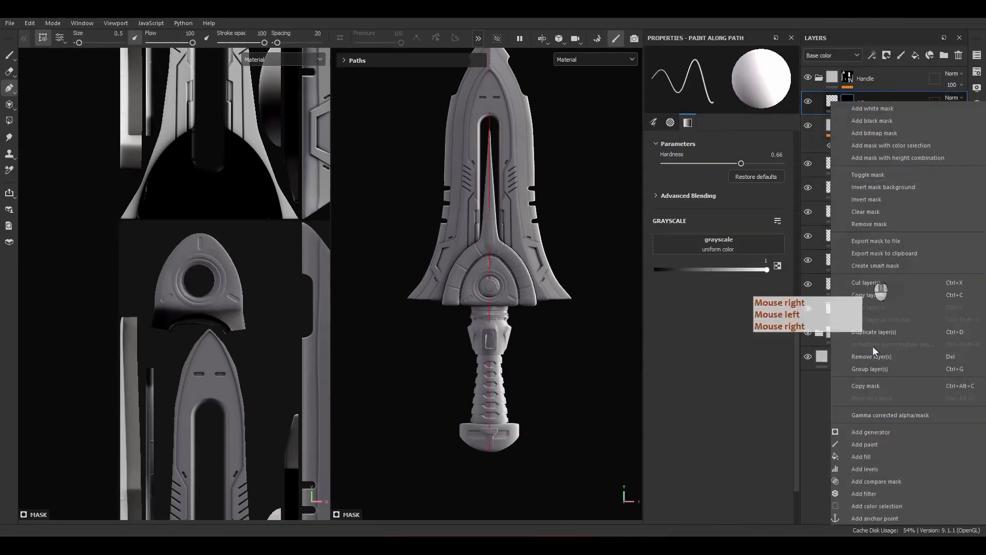
pyautogui.click(870, 433)
pyautogui.click(738, 87)
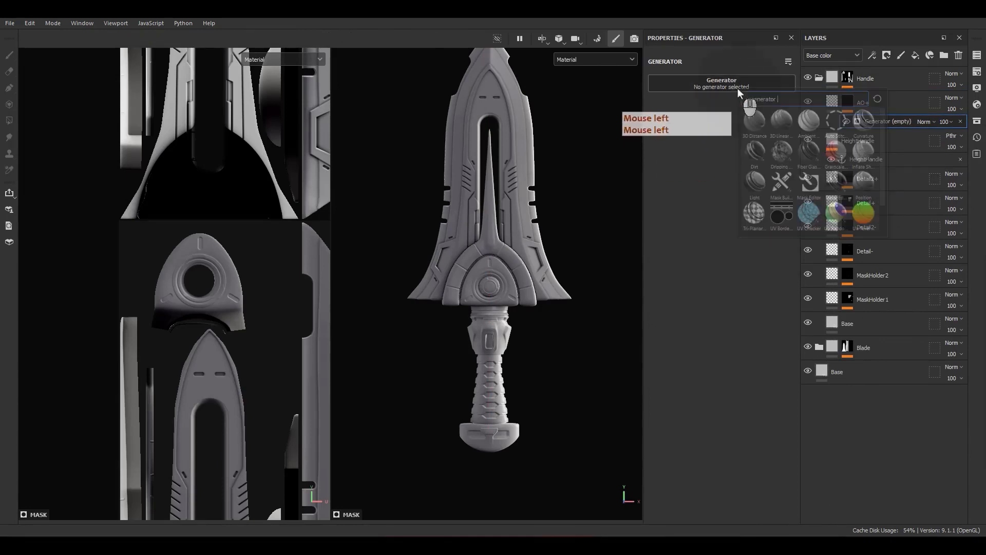
pyautogui.click(810, 123)
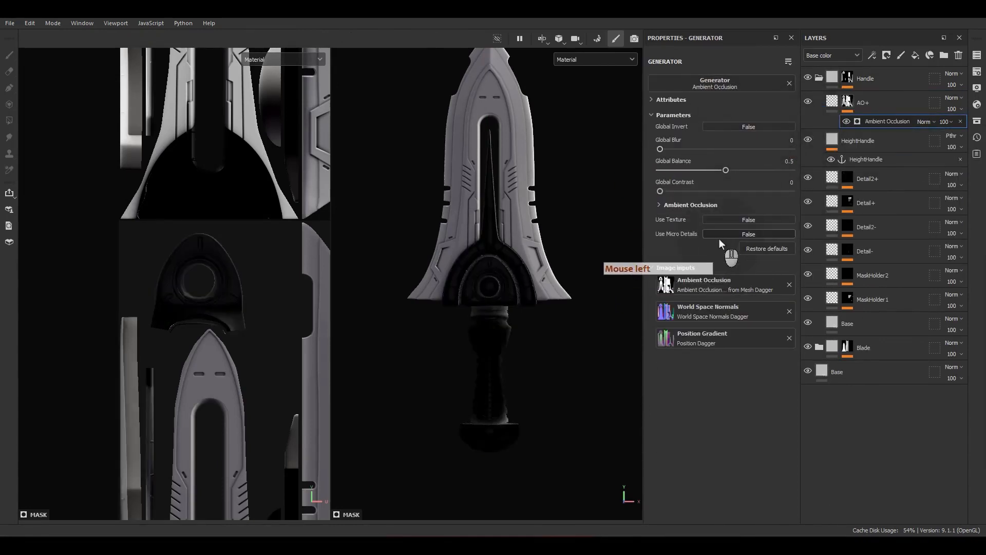
# Step: Enable Use Micro Details in the Ambient Occlusion generator and assign the HeightHandle anchor point as its Micro Height input
pyautogui.click(721, 236)
pyautogui.click(683, 250)
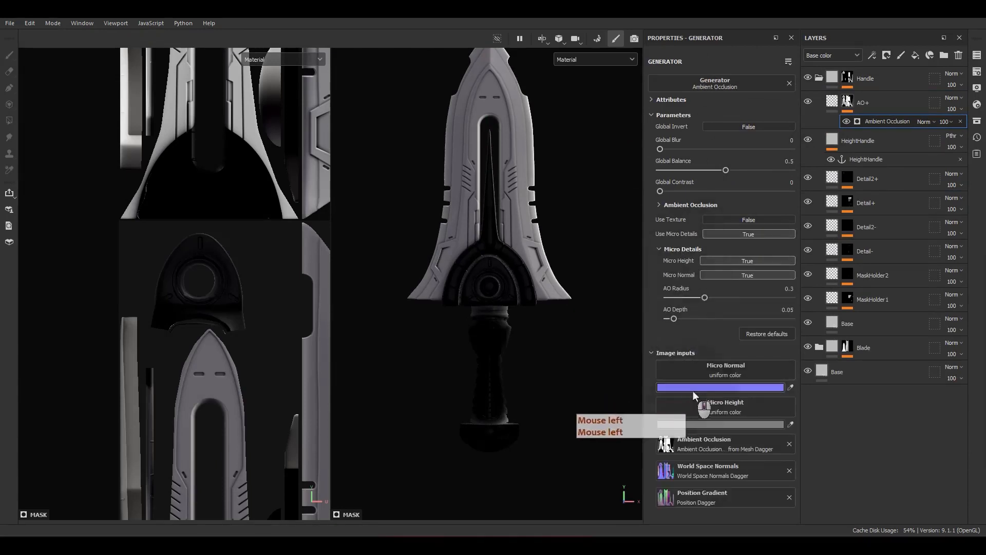
pyautogui.click(722, 411)
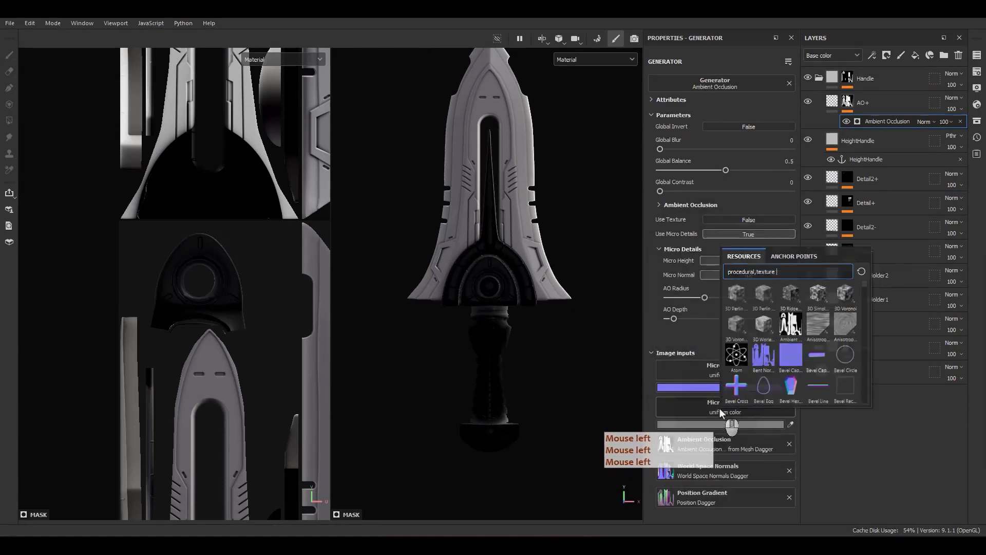
pyautogui.click(794, 255)
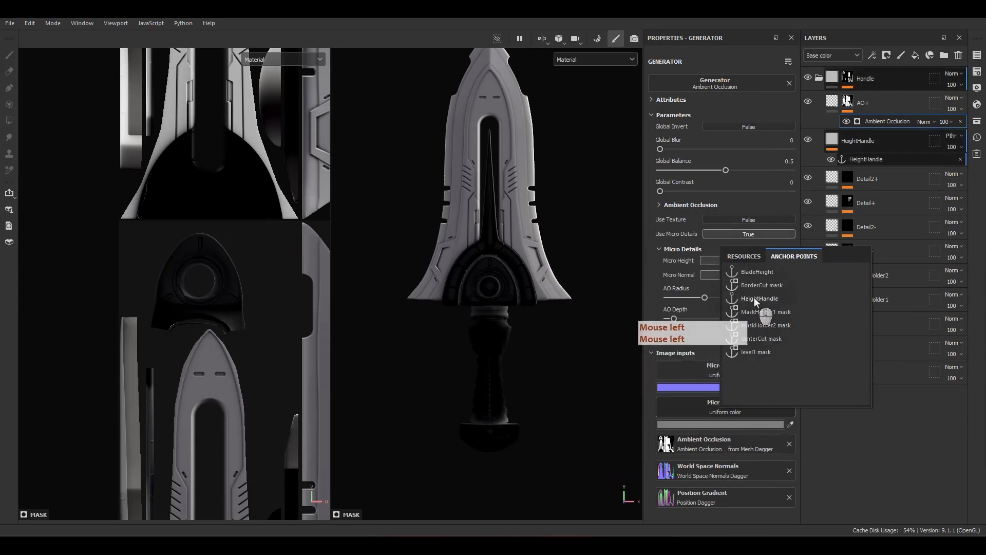
pyautogui.click(761, 299)
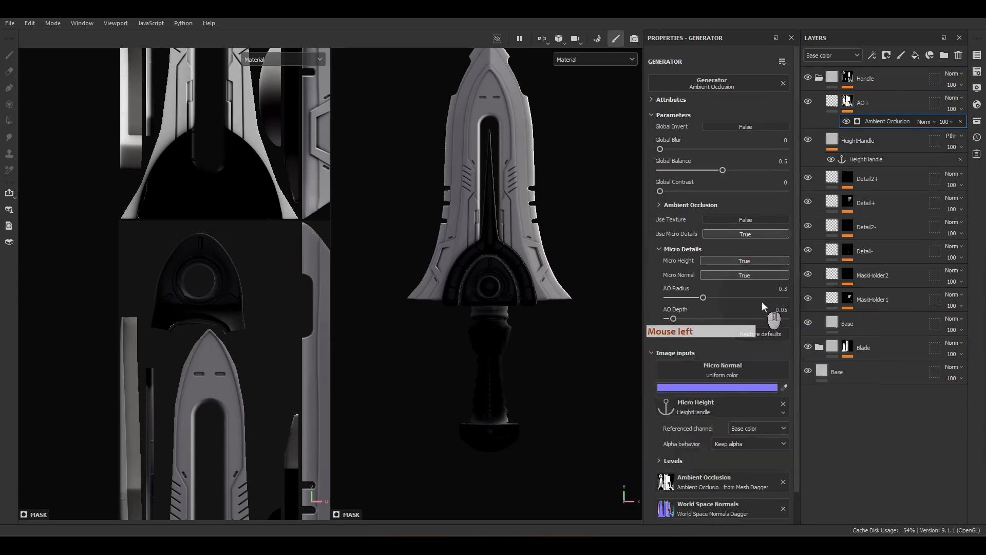
# Step: Display the AO+ mask on the model and set the Micro Height input's referenced channel to Height
pyautogui.keyDown('alt'); pyautogui.click(847, 101); pyautogui.keyUp('alt')
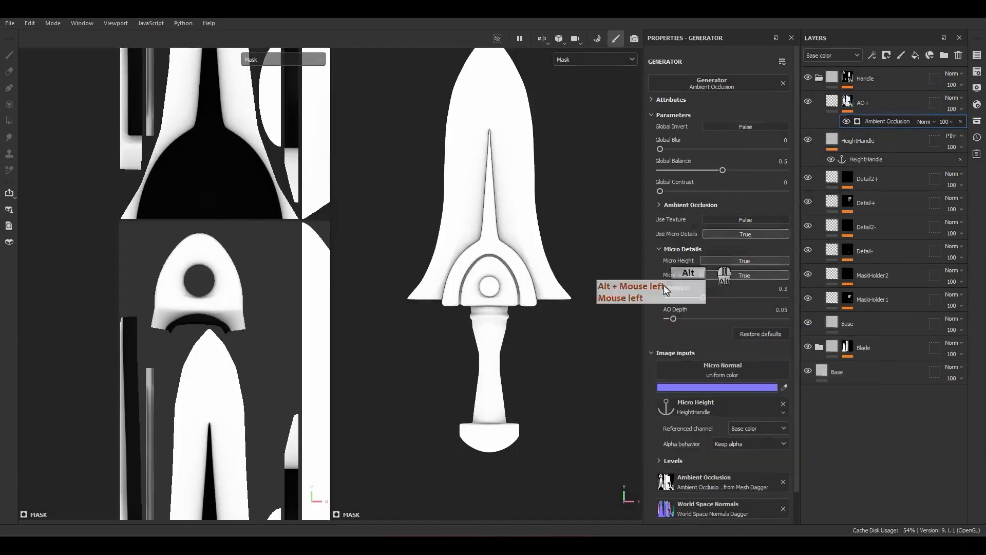
pyautogui.scroll(-1, 698, 331)
pyautogui.click(736, 395)
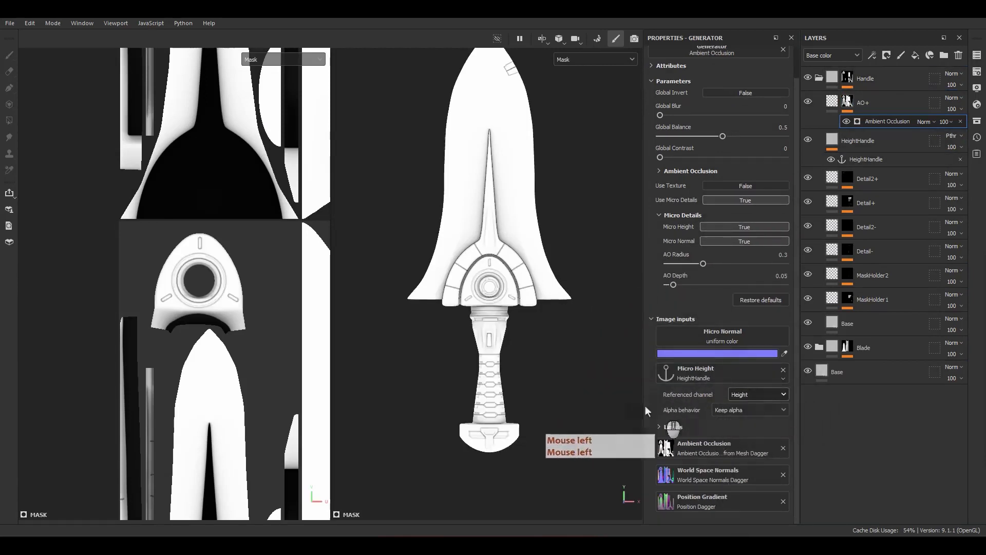
# Step: Turn on the generator's Global Invert, set Global Balance 0.34, AO Radius 0.41 and AO Depth 0.1, and return to the material view
pyautogui.keyDown('alt'); pyautogui.moveTo(453, 341); pyautogui.dragTo(523, 267); pyautogui.keyUp('alt')
pyautogui.scroll(5, 503, 269)
pyautogui.click(742, 94)
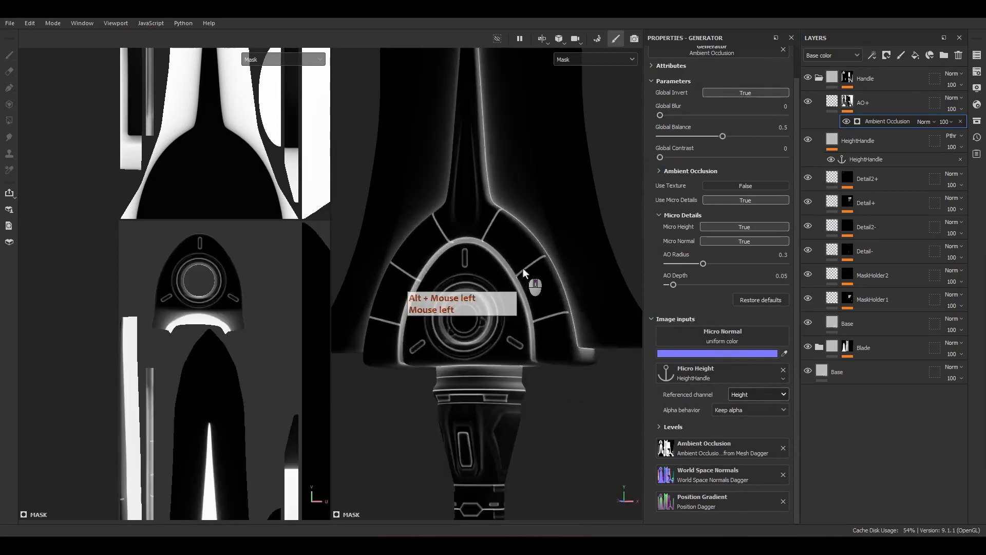
pyautogui.scroll(3, 523, 269)
pyautogui.moveTo(718, 137); pyautogui.dragTo(704, 137)
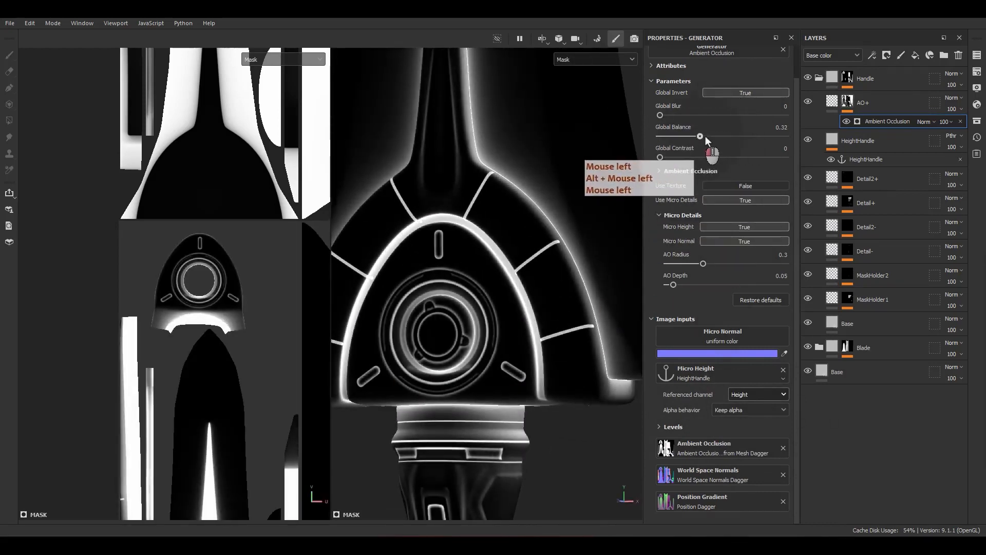
pyautogui.moveTo(703, 263); pyautogui.dragTo(679, 281)
pyautogui.press('m')
# Step: Compare the whole sword with and without the occlusion by toggling the AO+ layer's visibility, leaving the layer shown
pyautogui.scroll(-10, 491, 313)
pyautogui.keyDown('alt'); pyautogui.moveTo(492, 314); pyautogui.dragTo(502, 326, button='middle'); pyautogui.keyUp('alt')
pyautogui.keyDown('alt'); pyautogui.moveTo(503, 328); pyautogui.dragTo(520, 346); pyautogui.keyUp('alt')
pyautogui.click(808, 102)
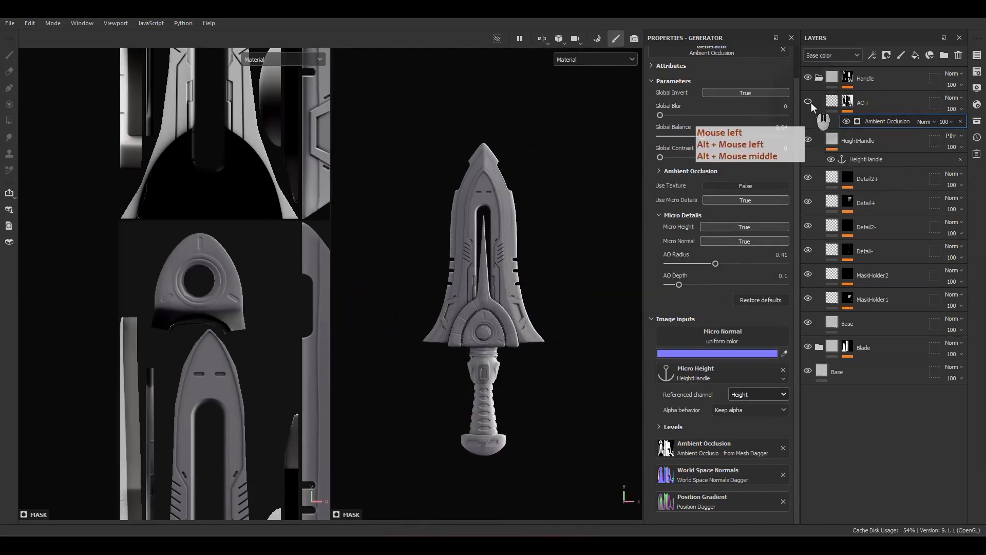
pyautogui.click(808, 102)
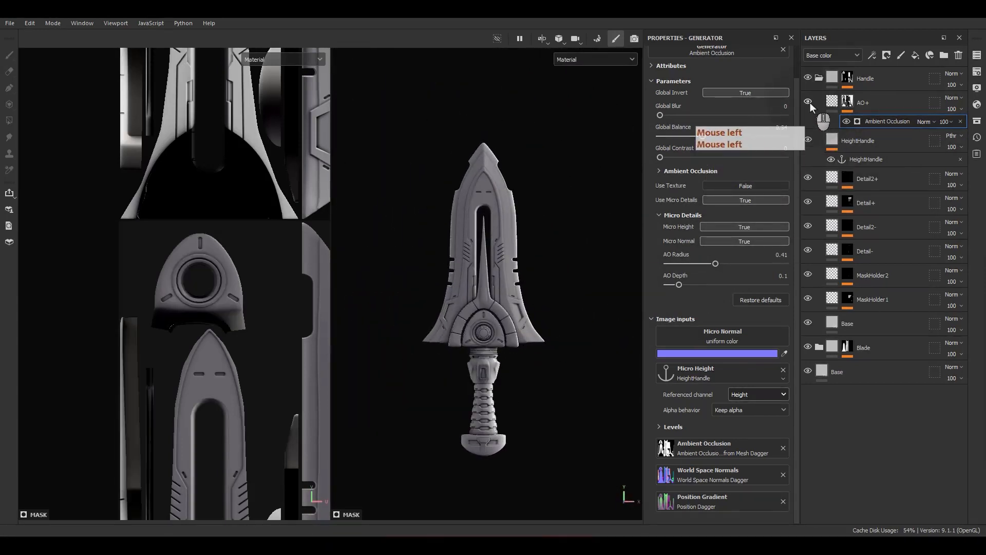
# Step: Examine the occlusion shading on the guard, handle and pommel from several angles and under rotated environment lighting
pyautogui.keyDown('alt'); pyautogui.moveTo(519, 335); pyautogui.dragTo(513, 298); pyautogui.keyUp('alt')
pyautogui.keyDown('alt'); pyautogui.moveTo(513, 298); pyautogui.dragTo(520, 257, button='right'); pyautogui.keyUp('alt')
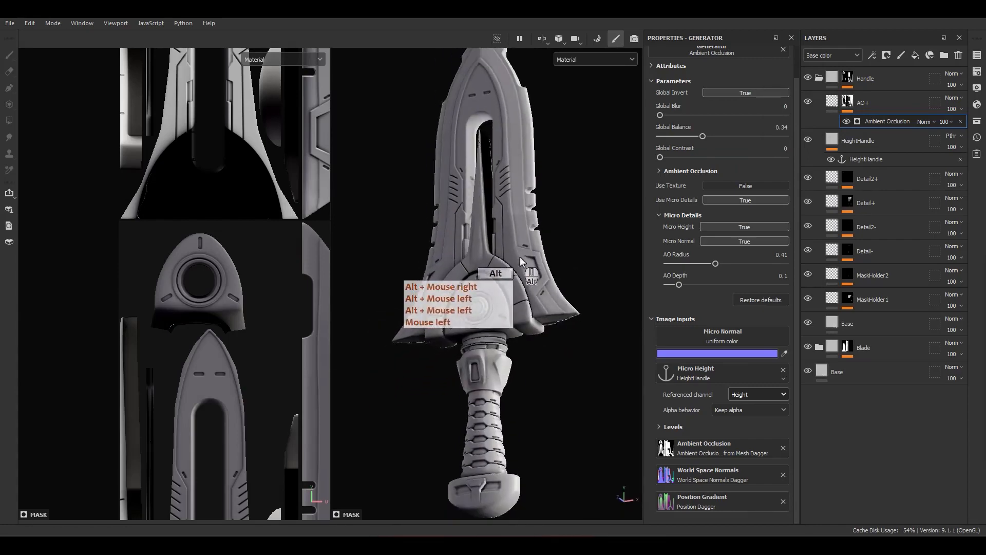
pyautogui.keyDown('alt'); pyautogui.moveTo(520, 257); pyautogui.dragTo(522, 260, button='middle'); pyautogui.keyUp('alt')
pyautogui.keyDown('alt'); pyautogui.moveTo(522, 259); pyautogui.dragTo(531, 305, button='right'); pyautogui.keyUp('alt')
pyautogui.keyDown('alt'); pyautogui.moveTo(531, 305); pyautogui.dragTo(562, 380); pyautogui.keyUp('alt')
pyautogui.keyDown('alt'); pyautogui.moveTo(562, 379); pyautogui.dragTo(568, 320, button='right'); pyautogui.keyUp('alt')
pyautogui.keyDown('alt'); pyautogui.moveTo(568, 320); pyautogui.dragTo(575, 294); pyautogui.keyUp('alt')
pyautogui.keyDown('shift'); pyautogui.moveTo(567, 294); pyautogui.dragTo(553, 293, button='right'); pyautogui.keyUp('shift')
pyautogui.moveTo(551, 292)
pyautogui.keyDown('alt'); pyautogui.mouseDown()
pyautogui.moveTo(514, 282)
pyautogui.moveTo(509, 296)
pyautogui.mouseUp(); pyautogui.keyUp('alt')
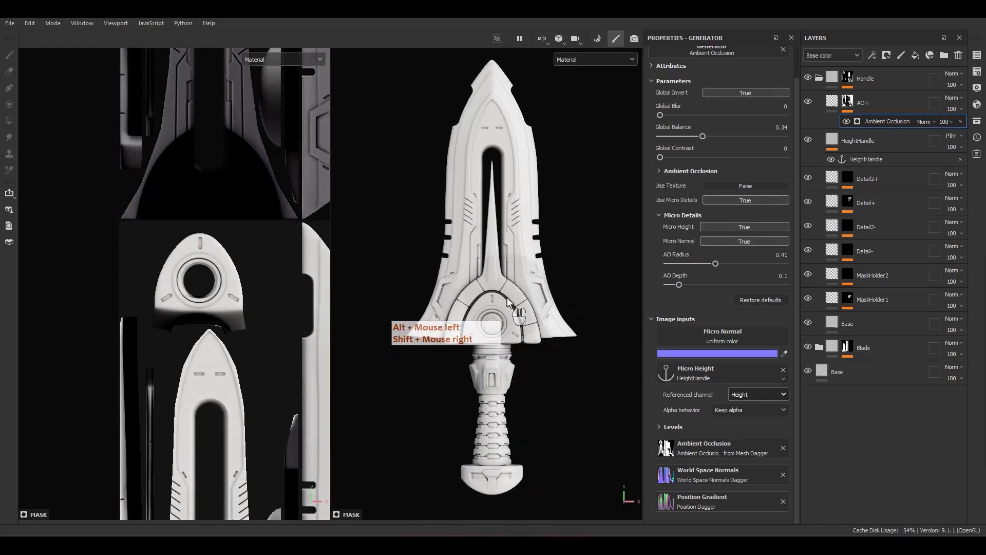